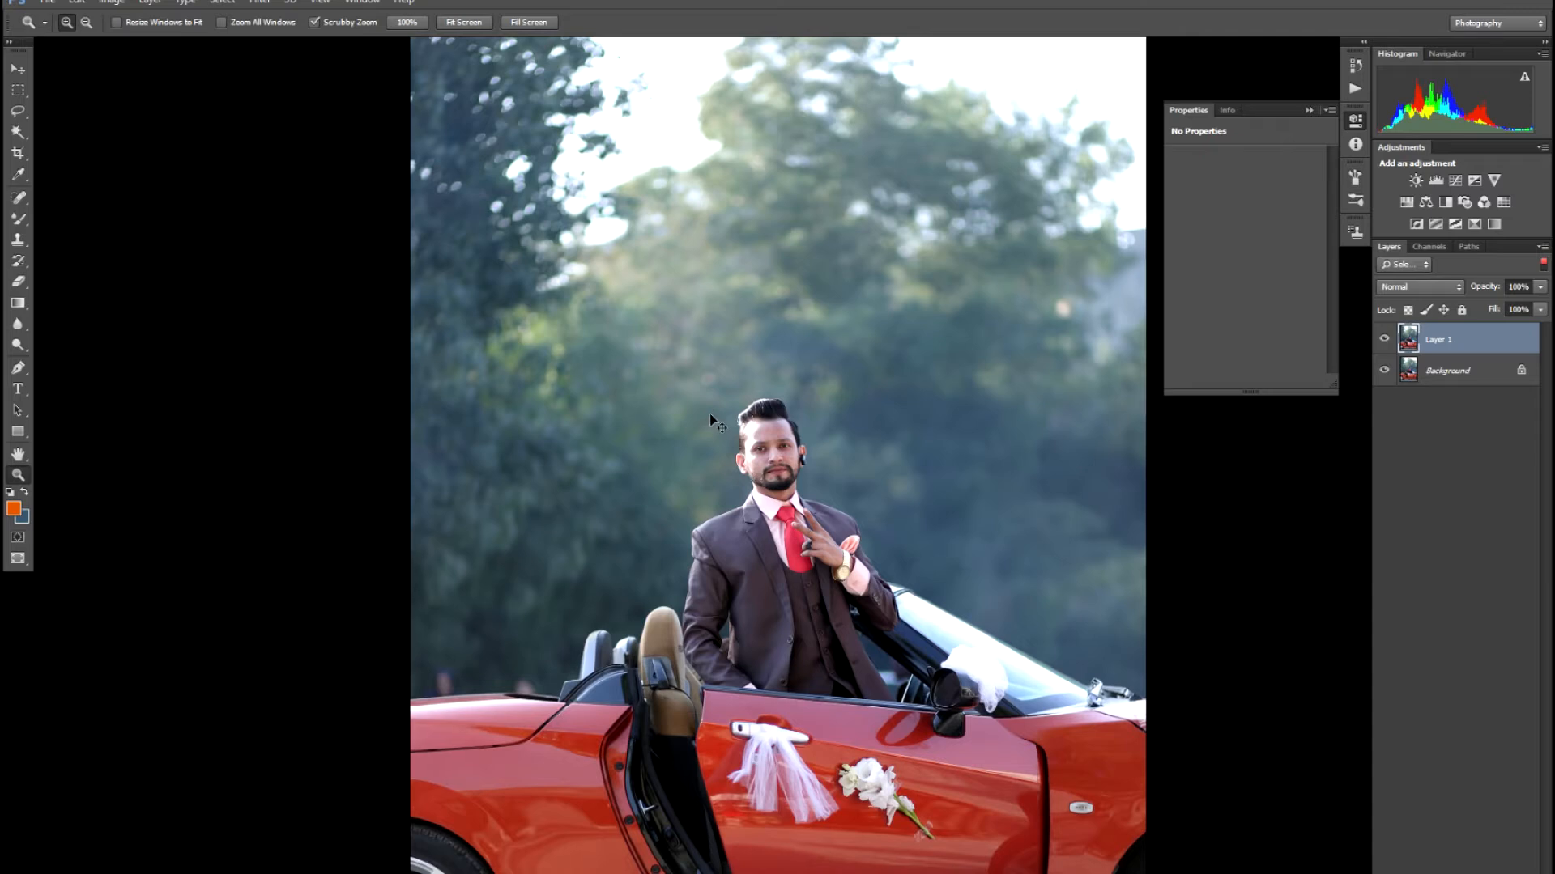
# - Inspect the man's face at 300% and apply the Camera Raw filter with all Basic settings at 0
pyautogui.hotkey('ctrl', '+')
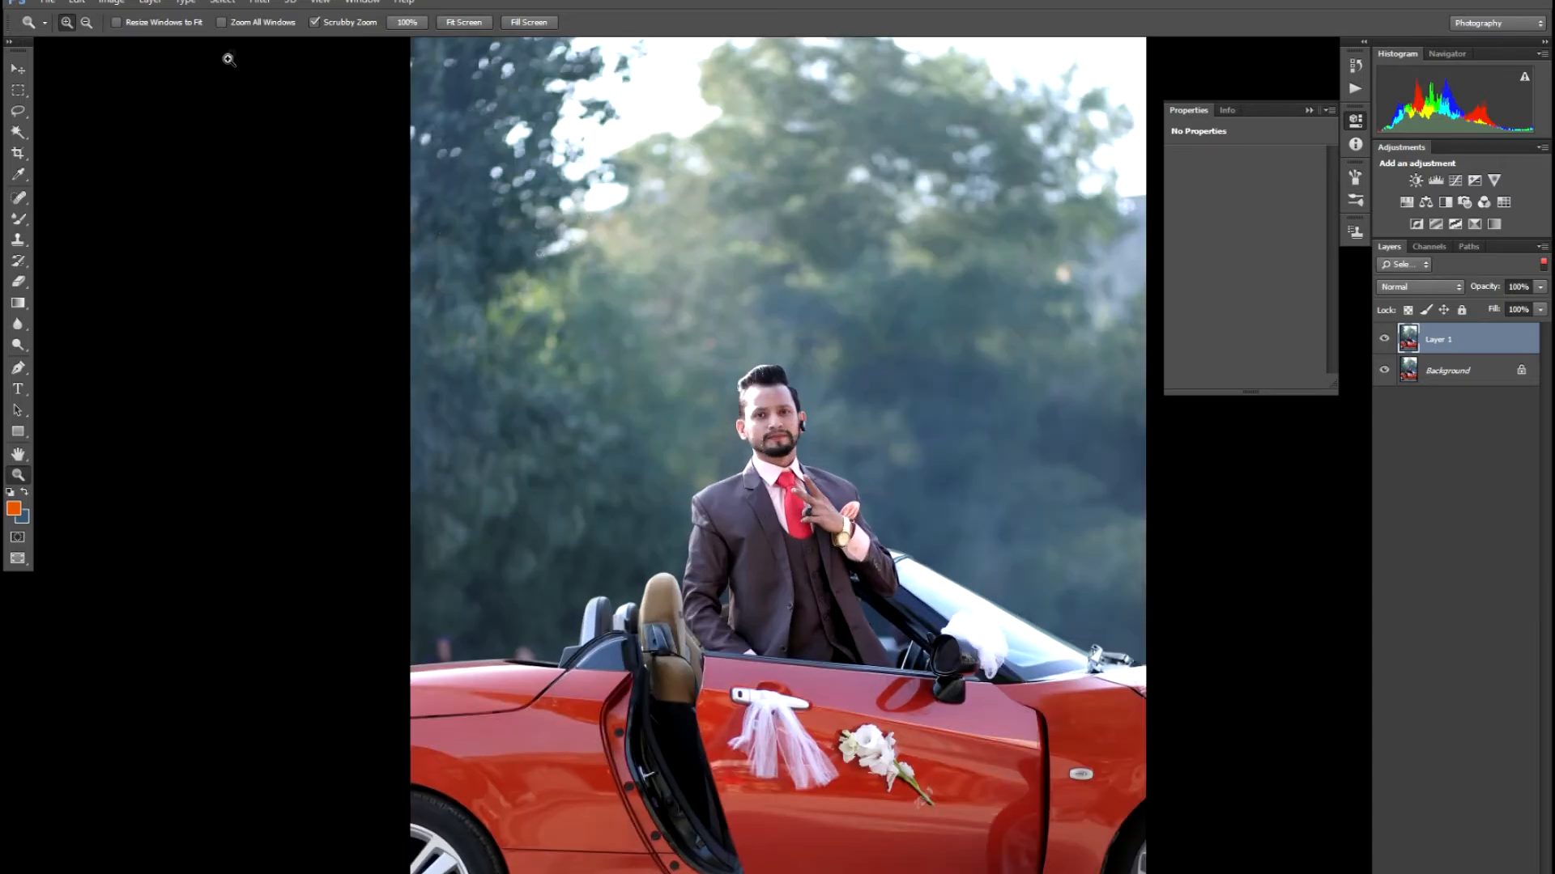
pyautogui.hotkey('ctrl', '+')
pyautogui.hotkey('ctrl', '+')
pyautogui.hotkey('ctrl', '+')
pyautogui.hotkey('ctrl', '+')
pyautogui.hotkey('ctrl', '+')
pyautogui.hotkey('ctrl', '+')
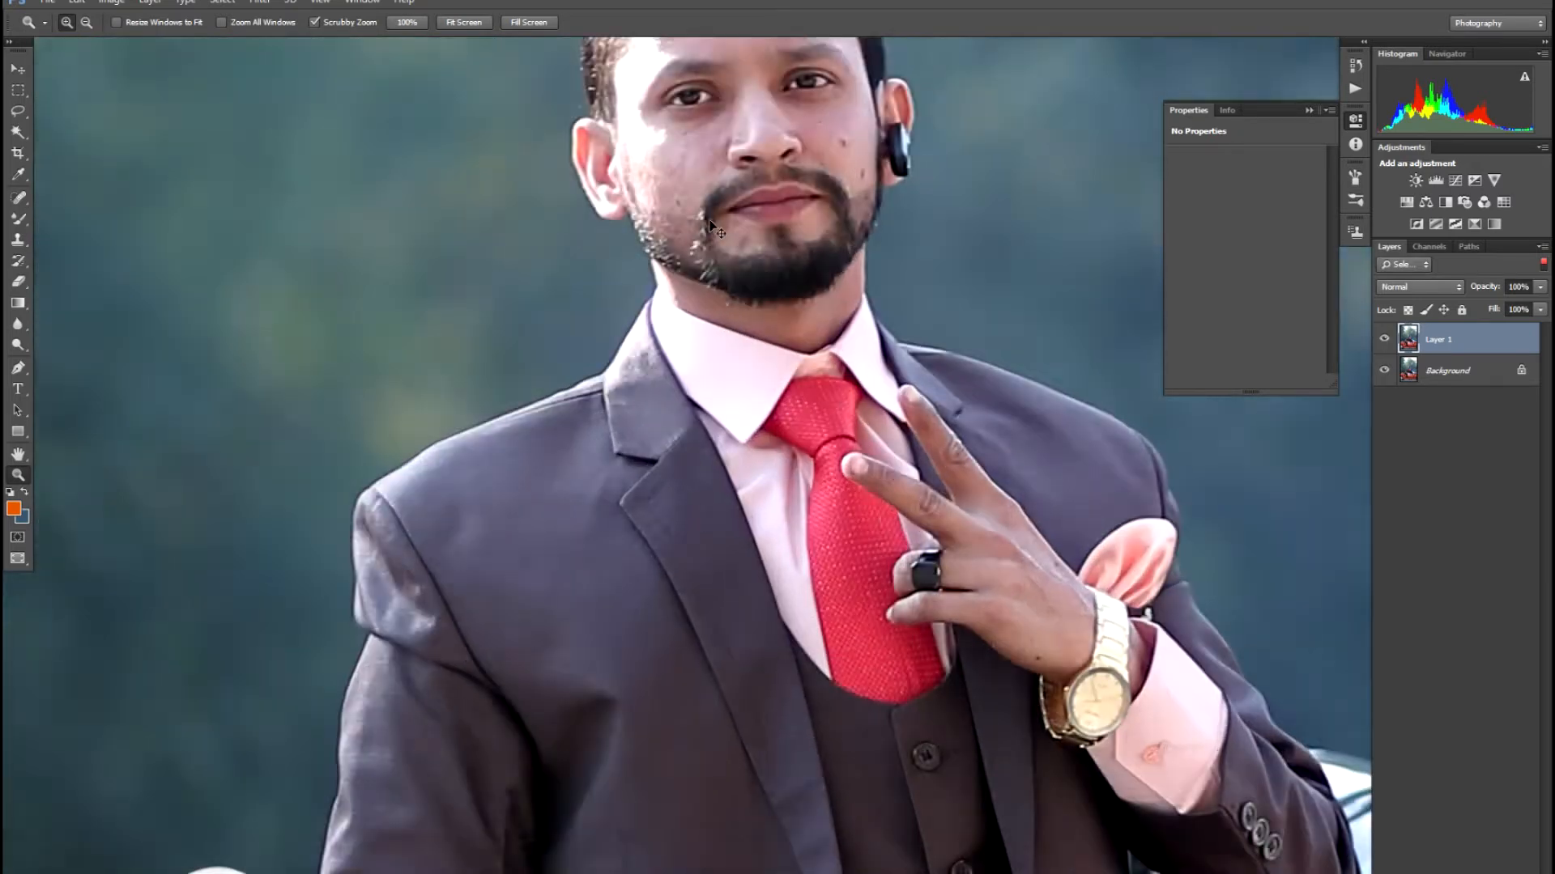
pyautogui.moveTo(745, 356); pyautogui.dragTo(726, 649)
pyautogui.moveTo(619, 172); pyautogui.dragTo(652, 567)
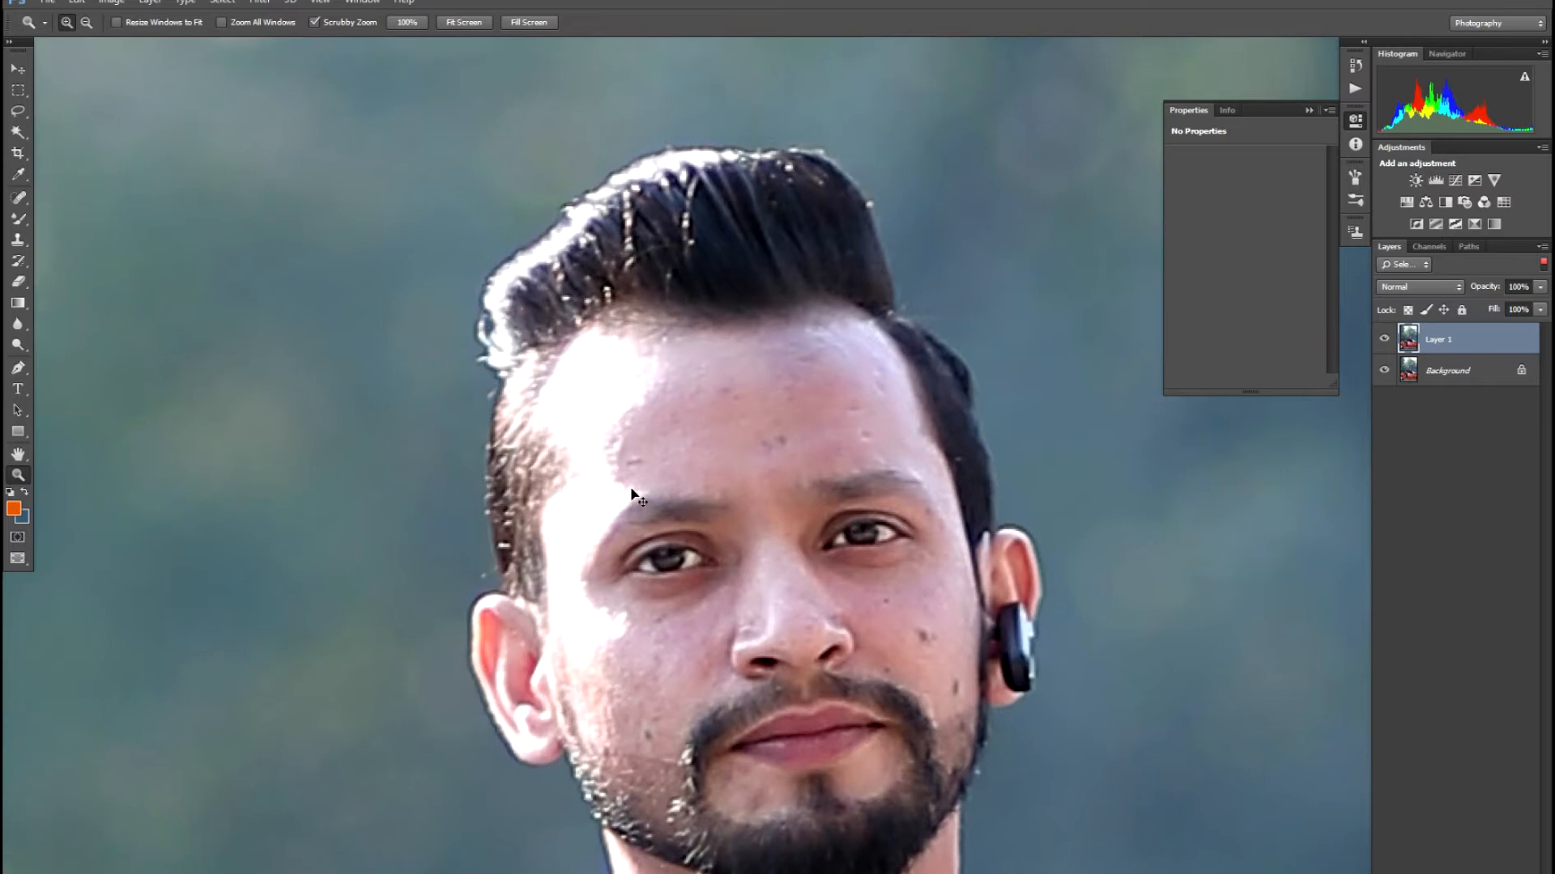
pyautogui.hotkey('ctrl', '+')
pyautogui.moveTo(638, 350); pyautogui.dragTo(638, 551)
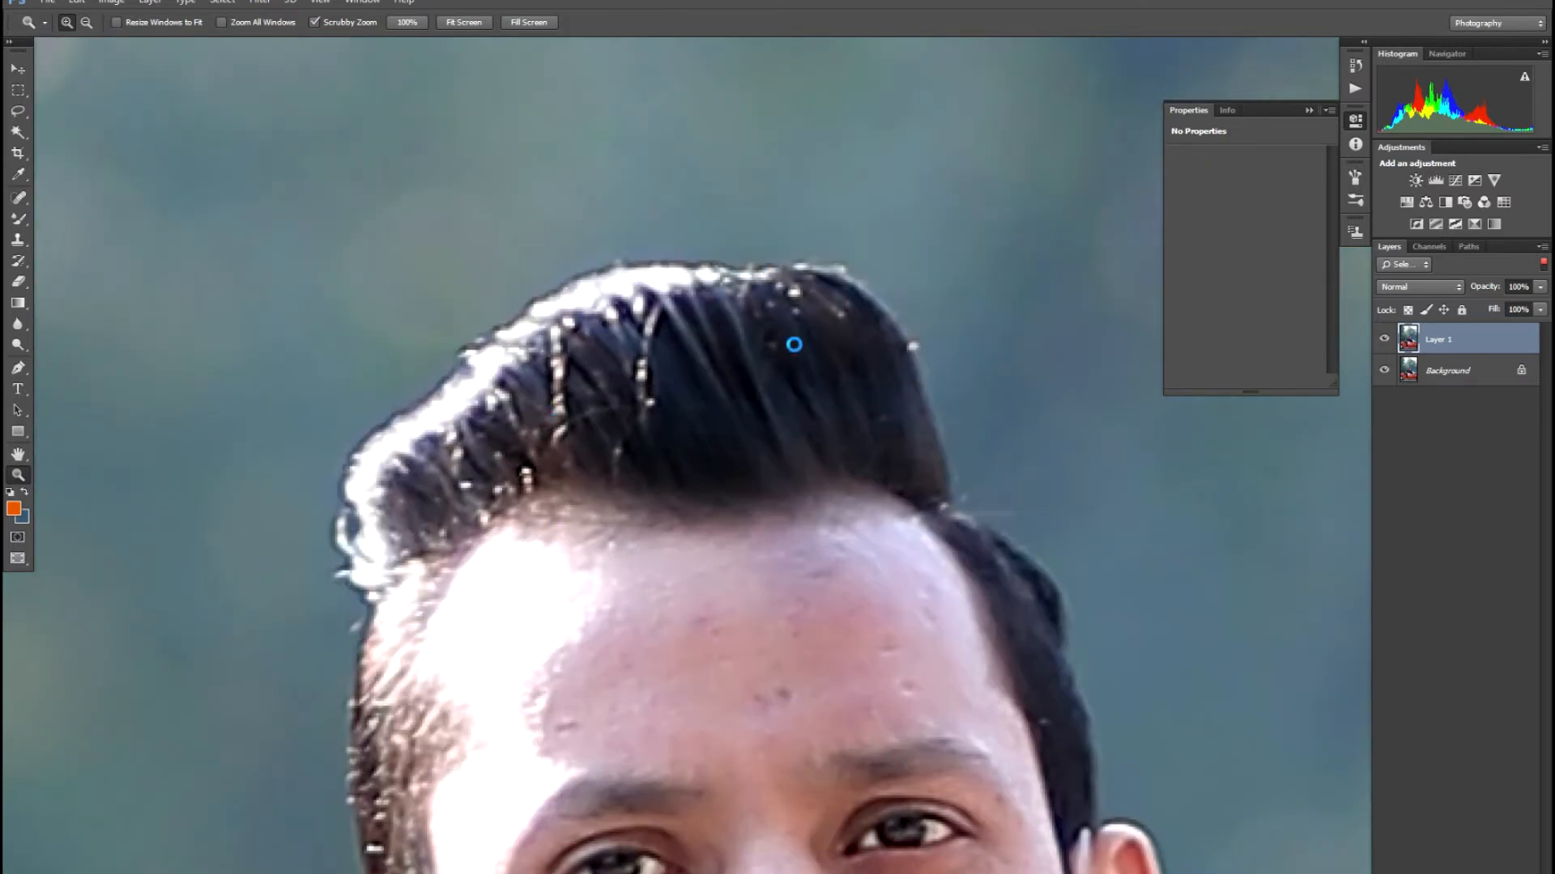
pyautogui.hotkey('ctrl', '+')
pyautogui.hotkey('ctrl', '+')
pyautogui.hotkey('ctrl', '+')
pyautogui.hotkey('ctrl', '+')
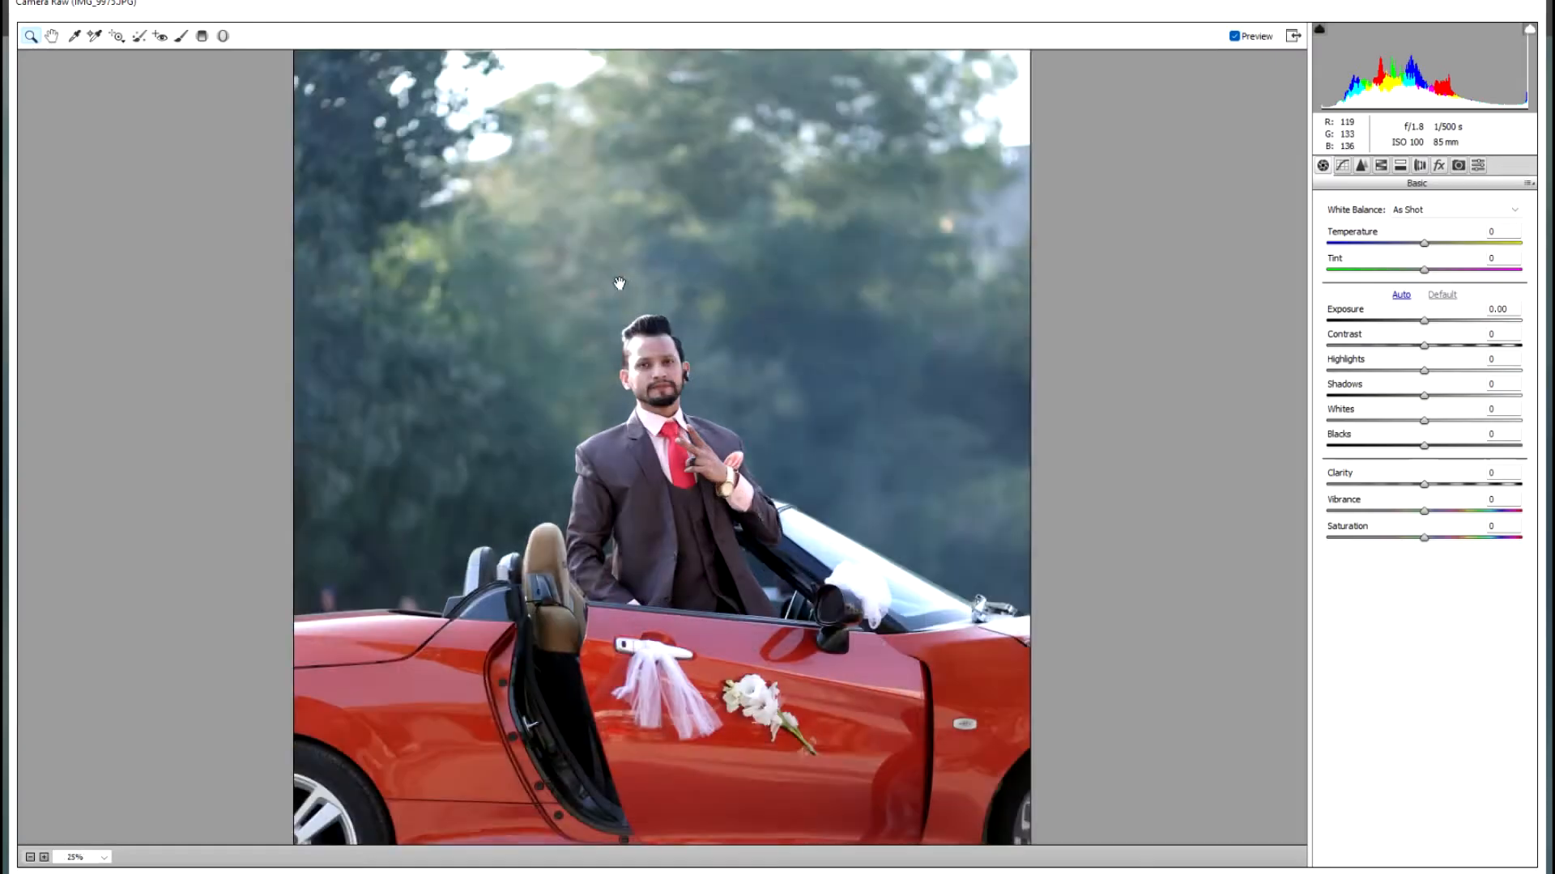
pyautogui.moveTo(609, 239); pyautogui.dragTo(627, 443)
pyautogui.hotkey('ctrl', '+')
pyautogui.hotkey('ctrl', '+')
pyautogui.hotkey('ctrl', '+')
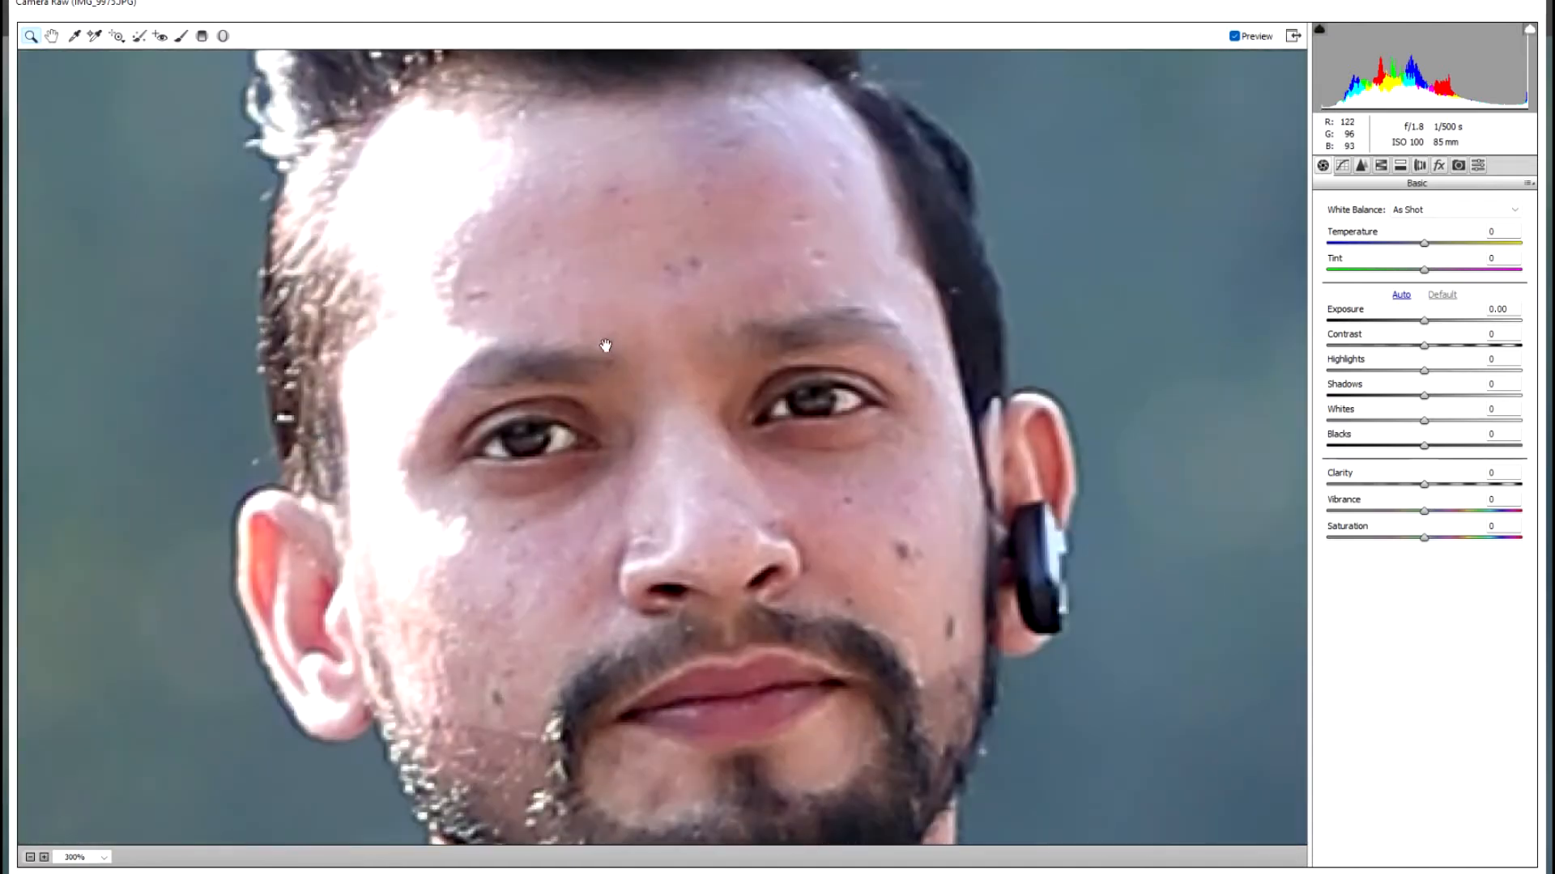
pyautogui.moveTo(579, 267); pyautogui.dragTo(636, 596)
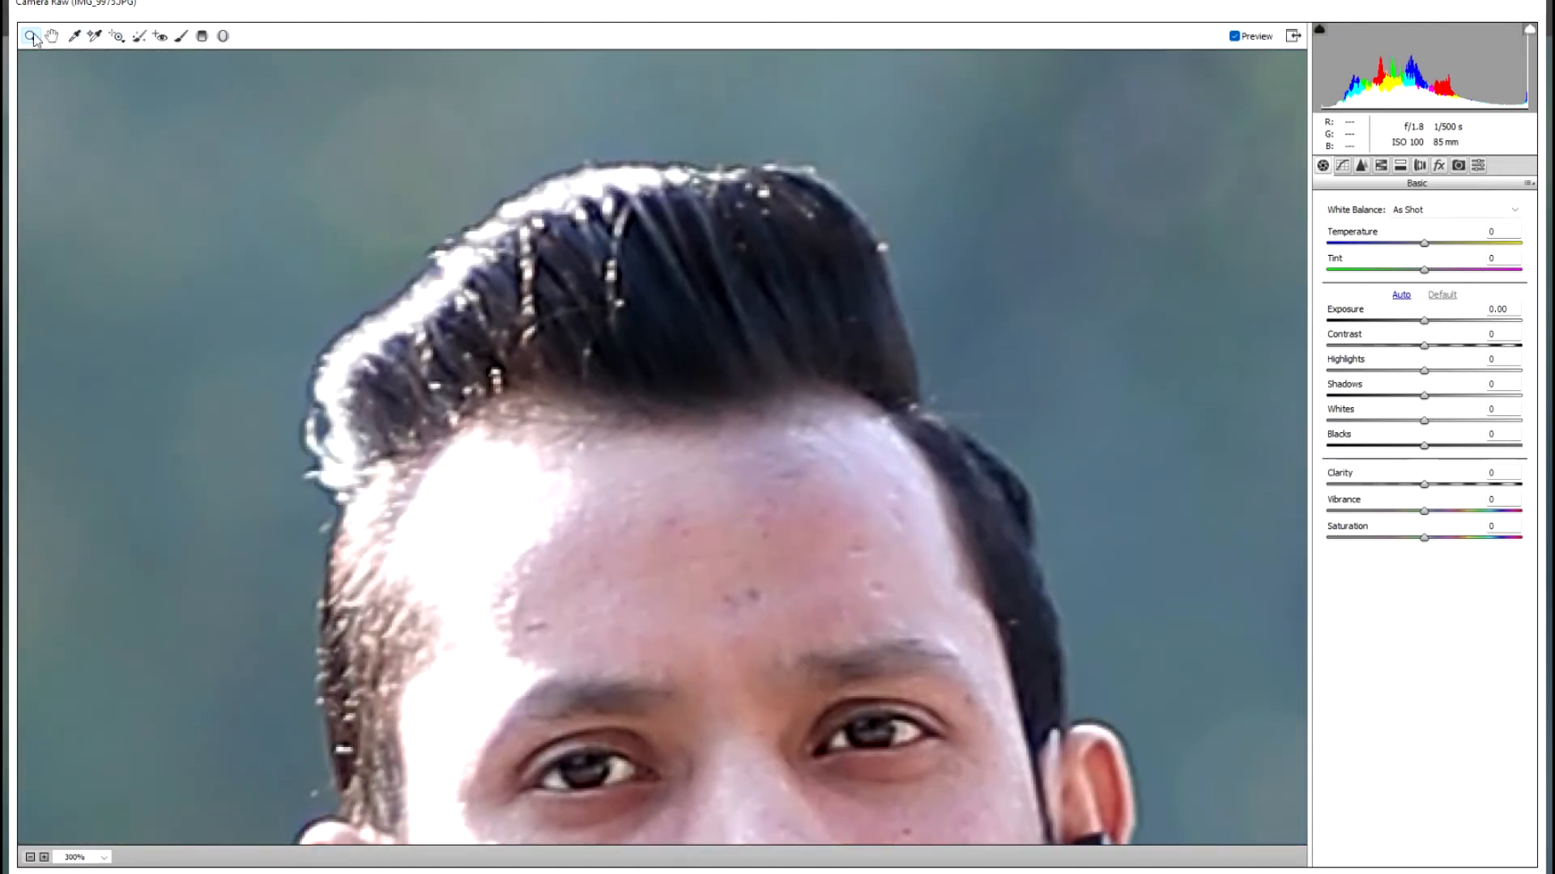
pyautogui.press('Return')
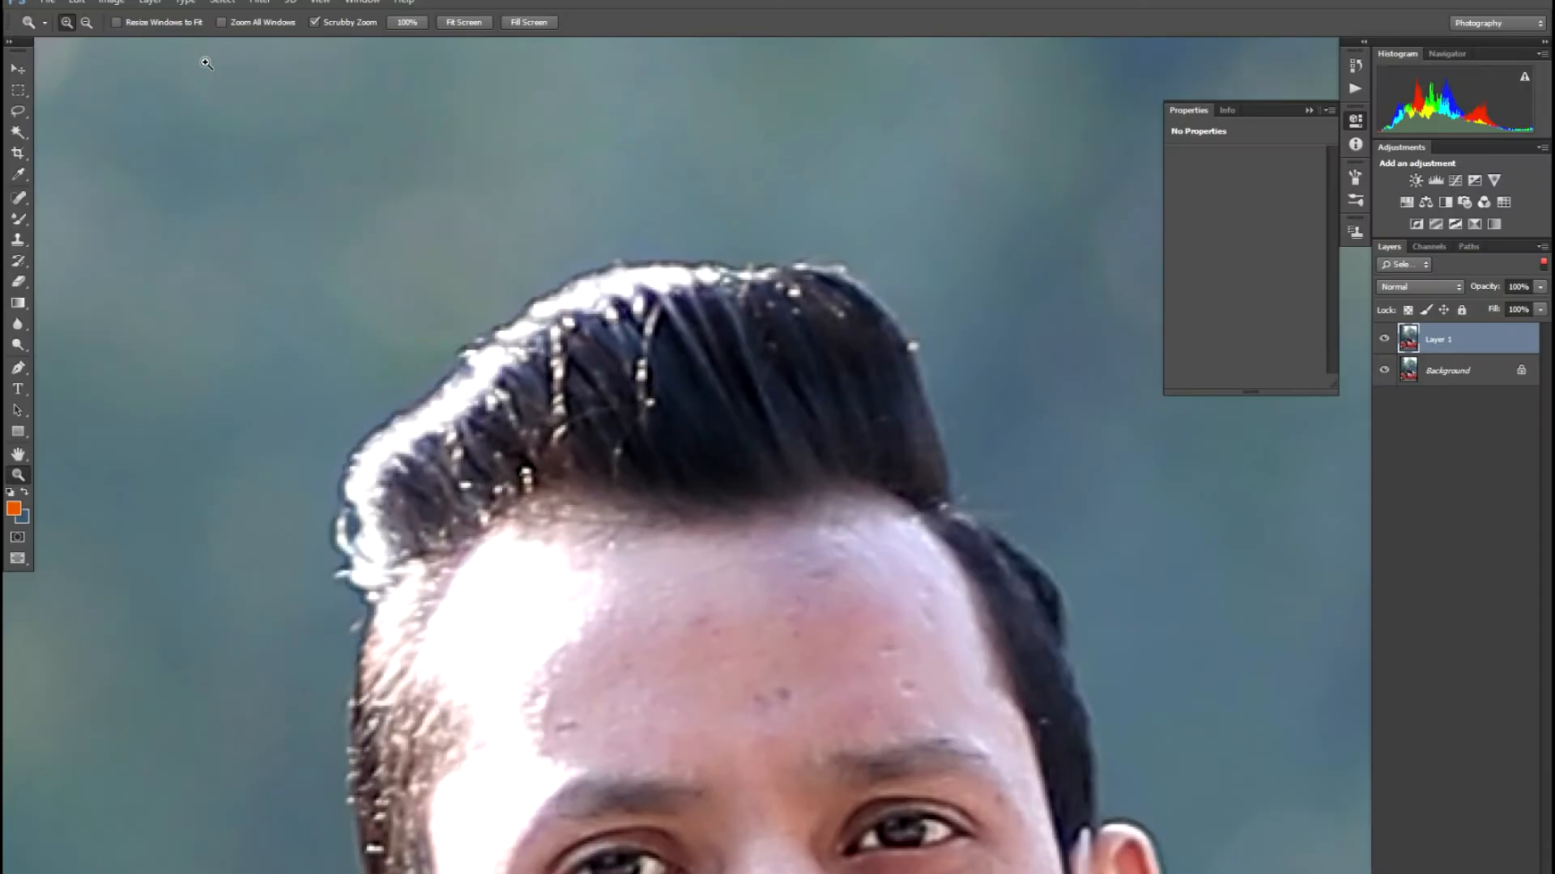
# - In Liquify, push the hair crest upward with an 80-size Forward Warp brush and apply it
pyautogui.hotkey('ctrl', 'shift', 'x')
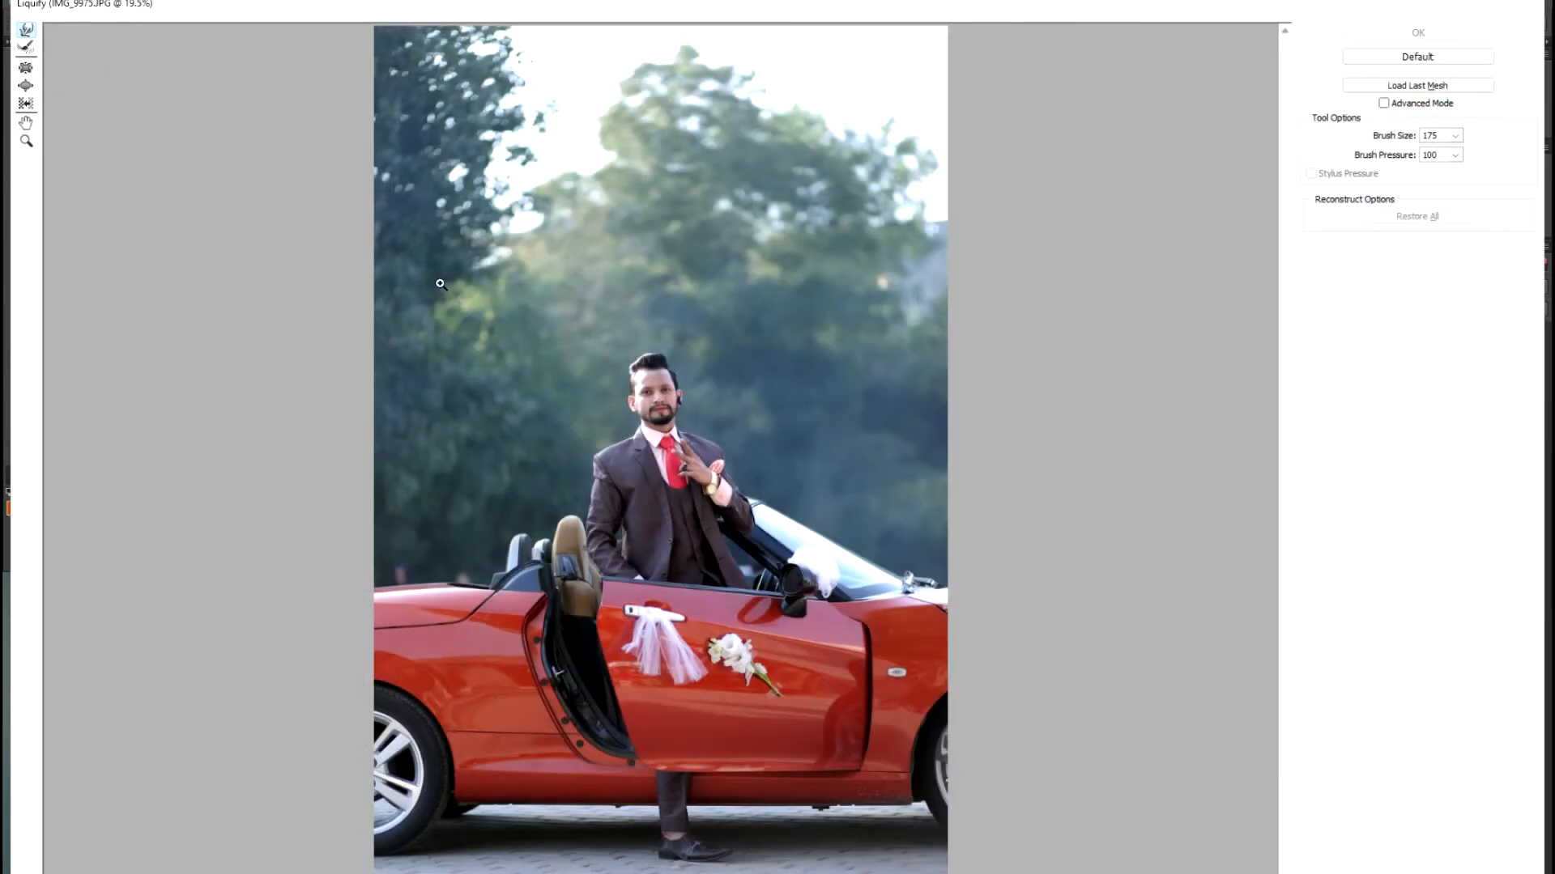
pyautogui.scroll(4, 440, 283)
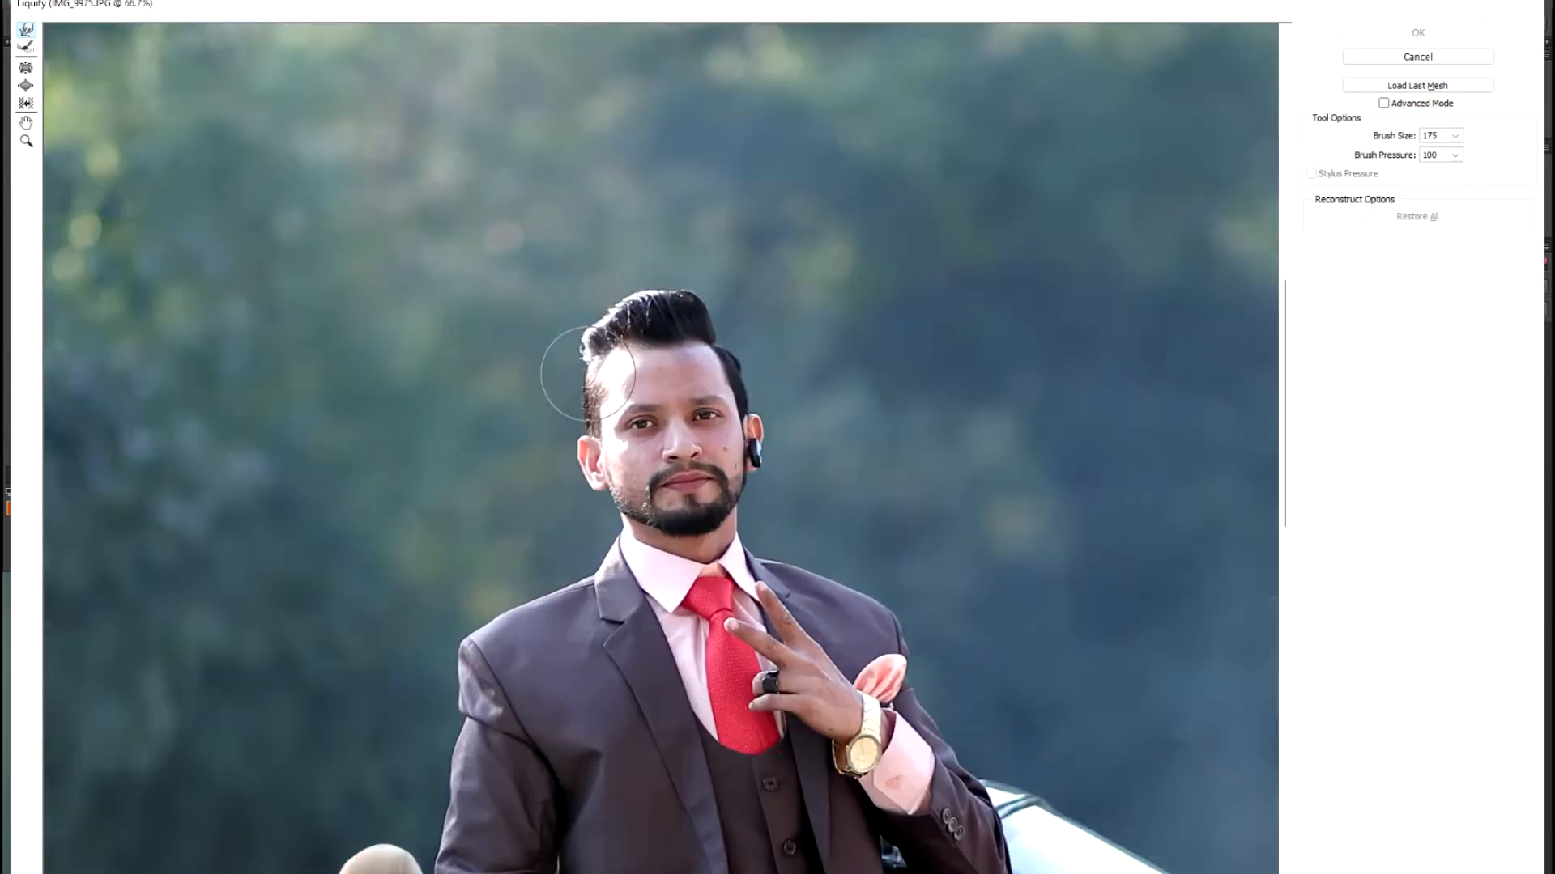
pyautogui.scroll(3, 588, 374)
pyautogui.press('[')
pyautogui.press('[')
pyautogui.press('[')
pyautogui.press('[')
pyautogui.press('[')
pyautogui.press('[')
pyautogui.press('[')
pyautogui.press('[')
pyautogui.press('[')
pyautogui.moveTo(454, 292)
pyautogui.mouseDown()
pyautogui.moveTo(445, 260)
pyautogui.moveTo(469, 250)
pyautogui.mouseUp()
pyautogui.moveTo(716, 216)
pyautogui.mouseDown()
pyautogui.moveTo(676, 202)
pyautogui.moveTo(672, 183)
pyautogui.moveTo(740, 197)
pyautogui.moveTo(776, 241)
pyautogui.moveTo(752, 179)
pyautogui.moveTo(702, 195)
pyautogui.moveTo(701, 176)
pyautogui.moveTo(665, 203)
pyautogui.moveTo(645, 184)
pyautogui.moveTo(614, 211)
pyautogui.moveTo(600, 192)
pyautogui.moveTo(572, 230)
pyautogui.moveTo(556, 218)
pyautogui.moveTo(535, 251)
pyautogui.moveTo(514, 237)
pyautogui.moveTo(497, 272)
pyautogui.moveTo(483, 261)
pyautogui.moveTo(447, 304)
pyautogui.moveTo(435, 295)
pyautogui.moveTo(492, 245)
pyautogui.mouseUp()
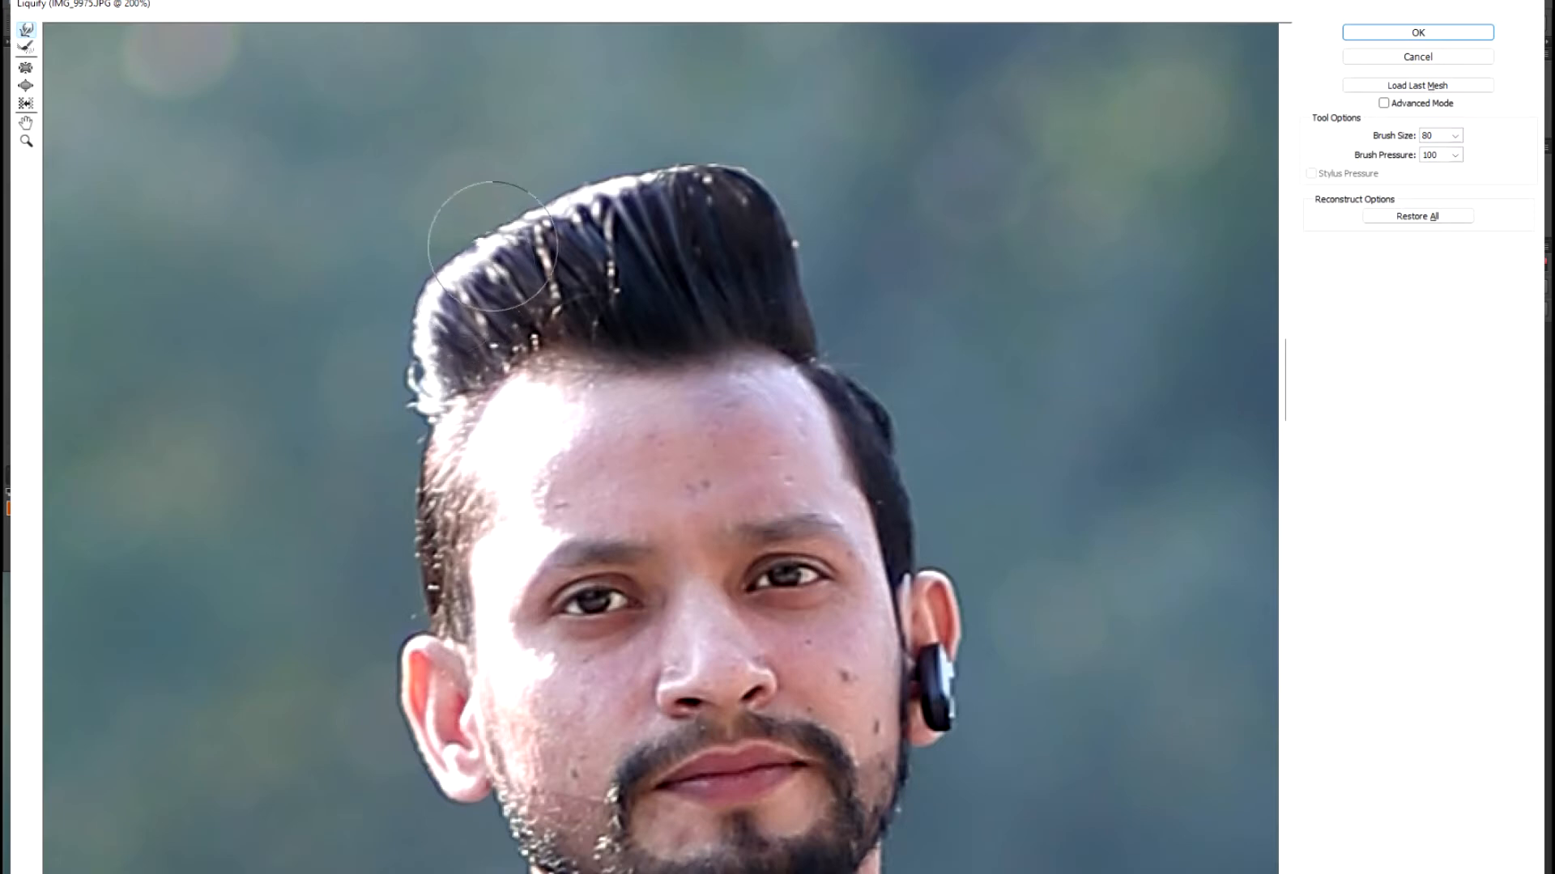
pyautogui.moveTo(778, 268)
pyautogui.mouseDown()
pyautogui.moveTo(771, 211)
pyautogui.moveTo(731, 173)
pyautogui.moveTo(598, 219)
pyautogui.moveTo(592, 204)
pyautogui.moveTo(486, 263)
pyautogui.moveTo(458, 246)
pyautogui.moveTo(448, 279)
pyautogui.moveTo(424, 266)
pyautogui.moveTo(501, 231)
pyautogui.moveTo(657, 203)
pyautogui.mouseUp()
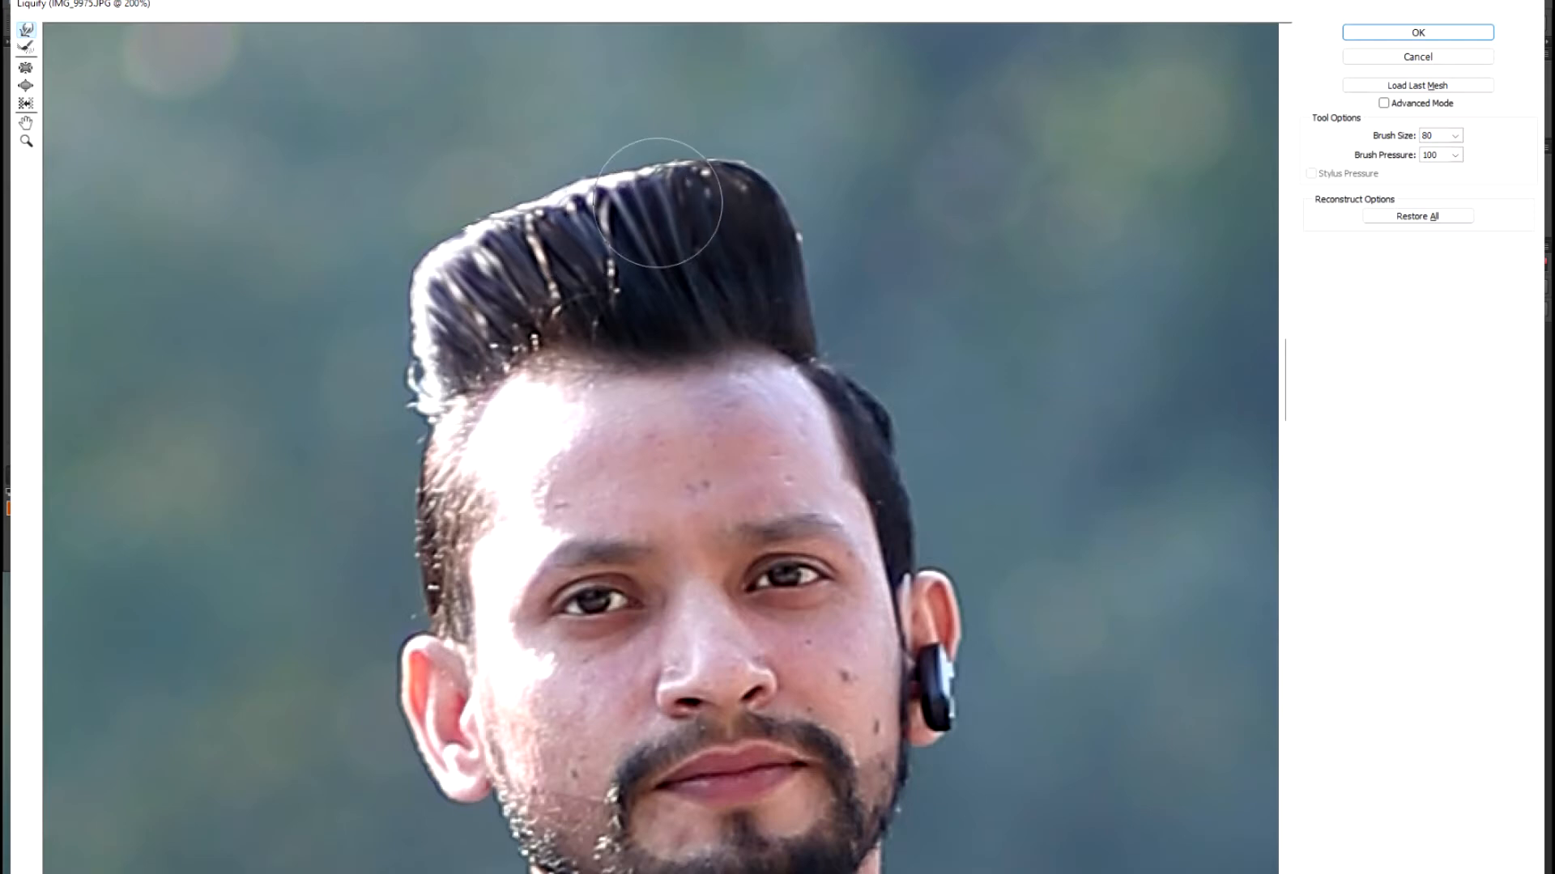
pyautogui.hotkey('ctrl', '-')
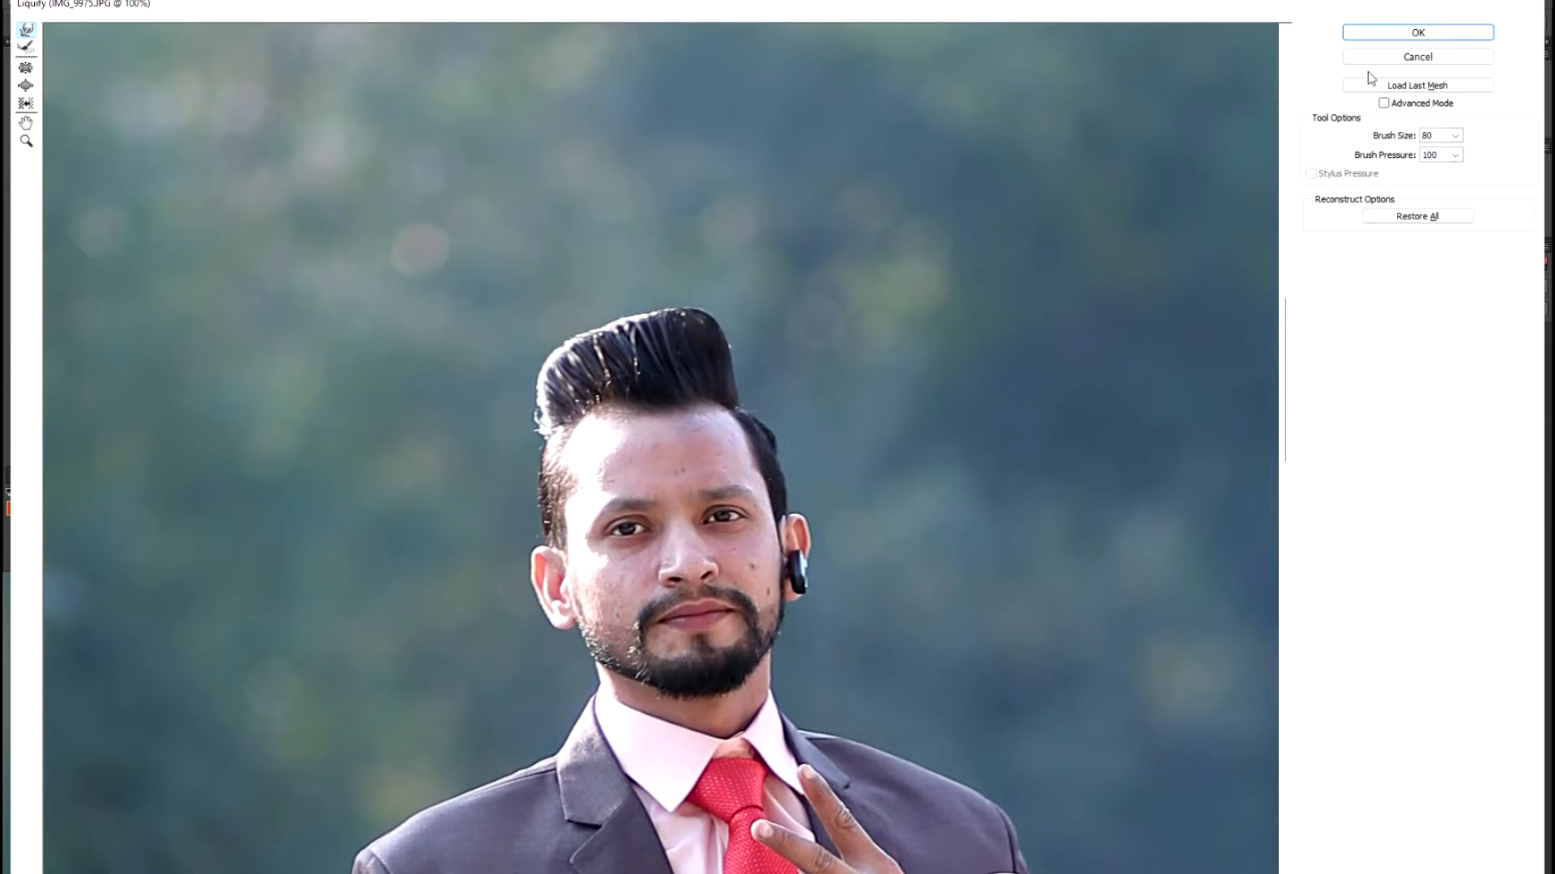
pyautogui.click(1398, 38)
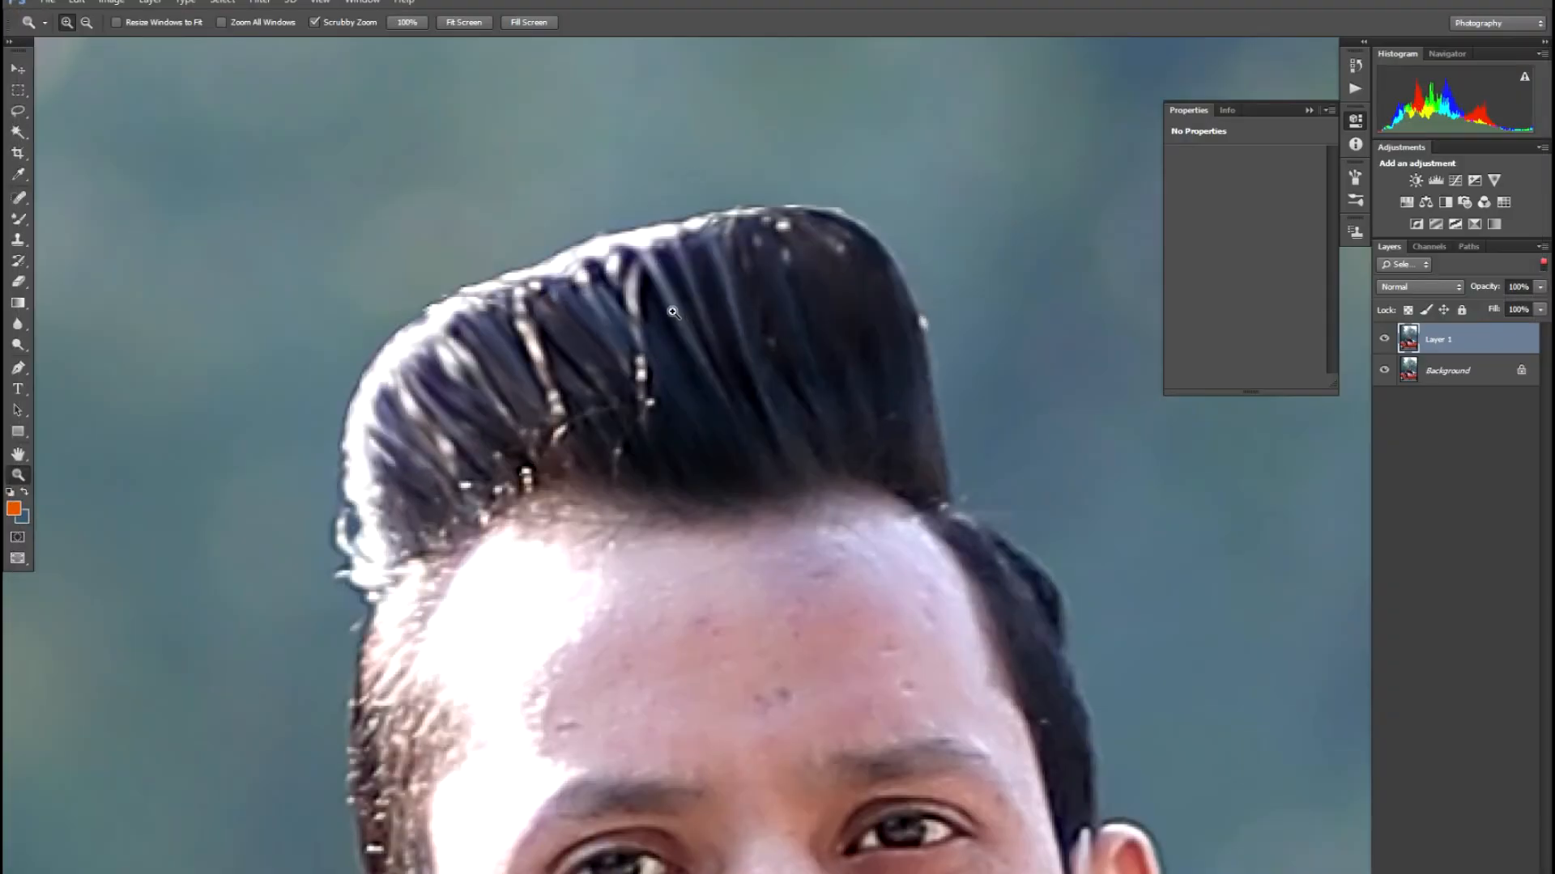
# - Lasso a patch of quiff hair, feather it 5 px and copy it to a new layer
pyautogui.press('l')
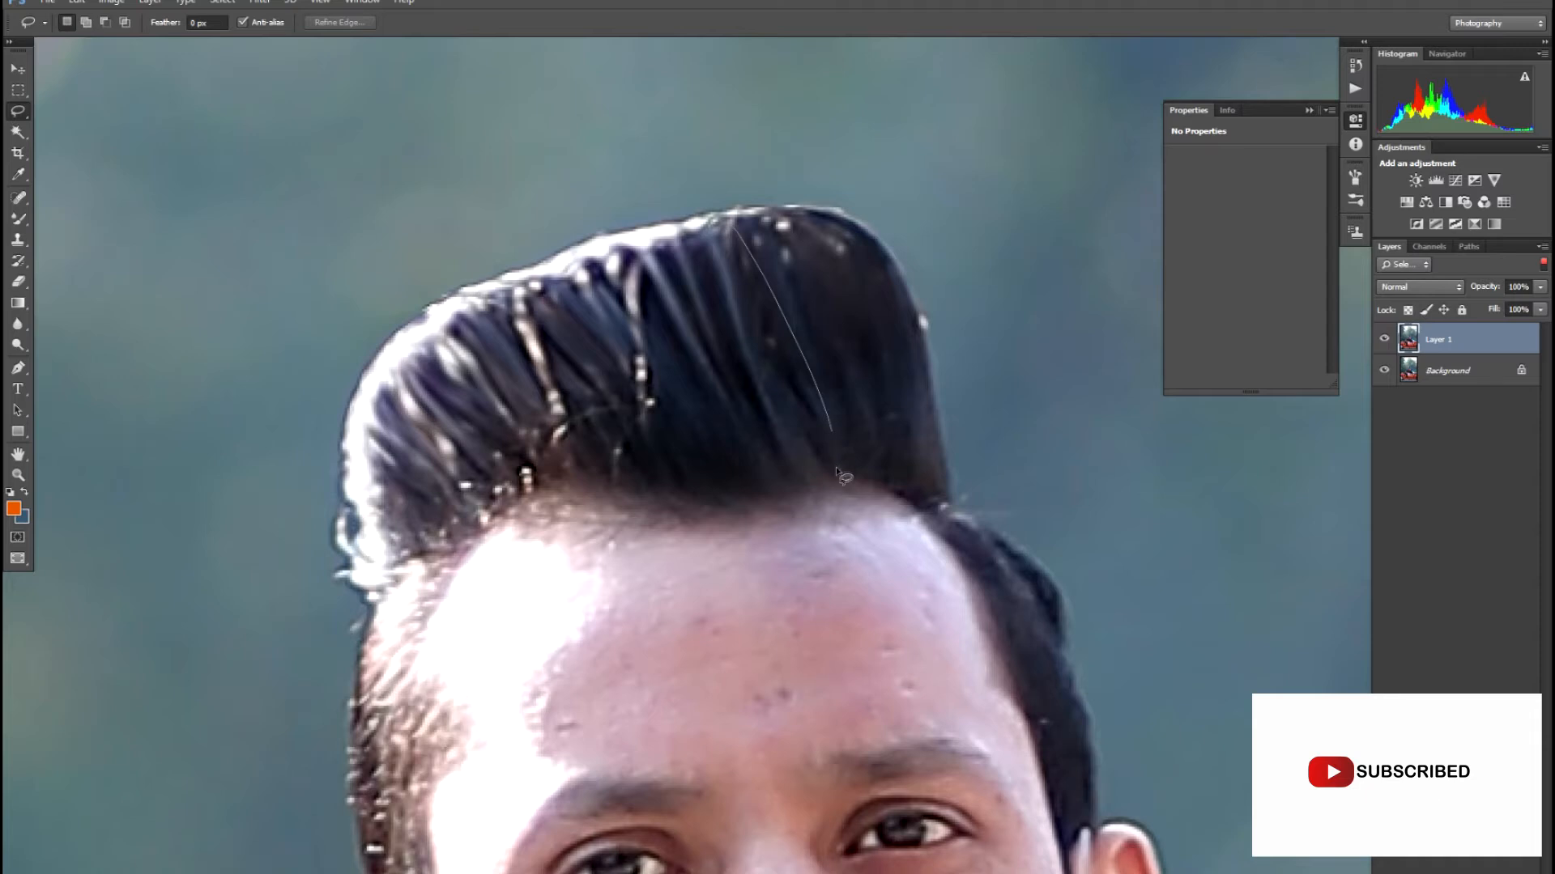
pyautogui.moveTo(555, 470); pyautogui.dragTo(490, 379)
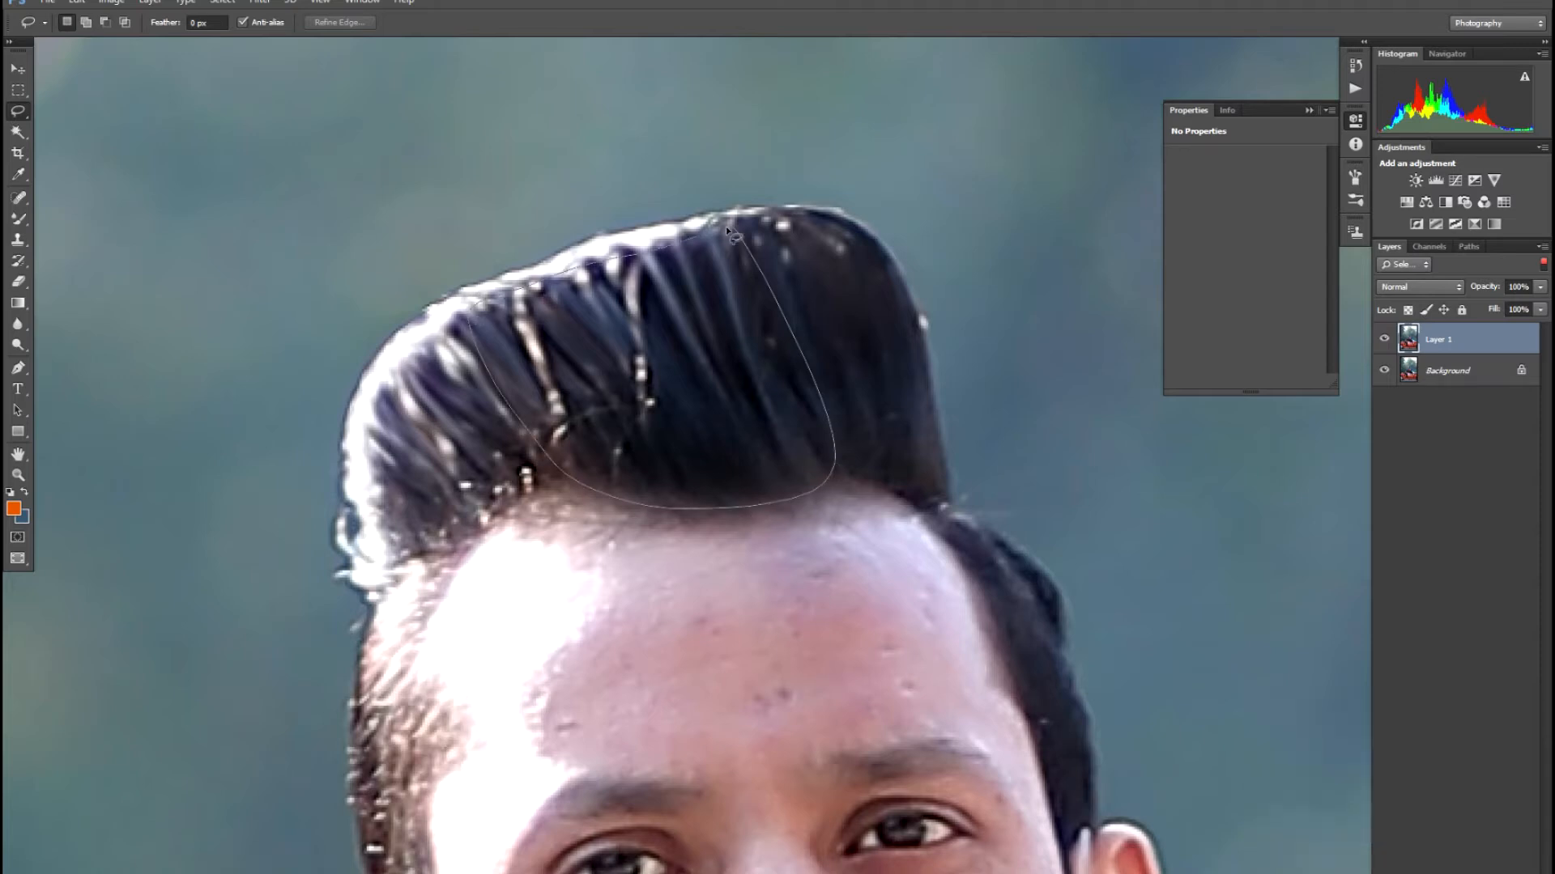
pyautogui.moveTo(735, 269); pyautogui.dragTo(711, 298)
pyautogui.rightClick(711, 297)
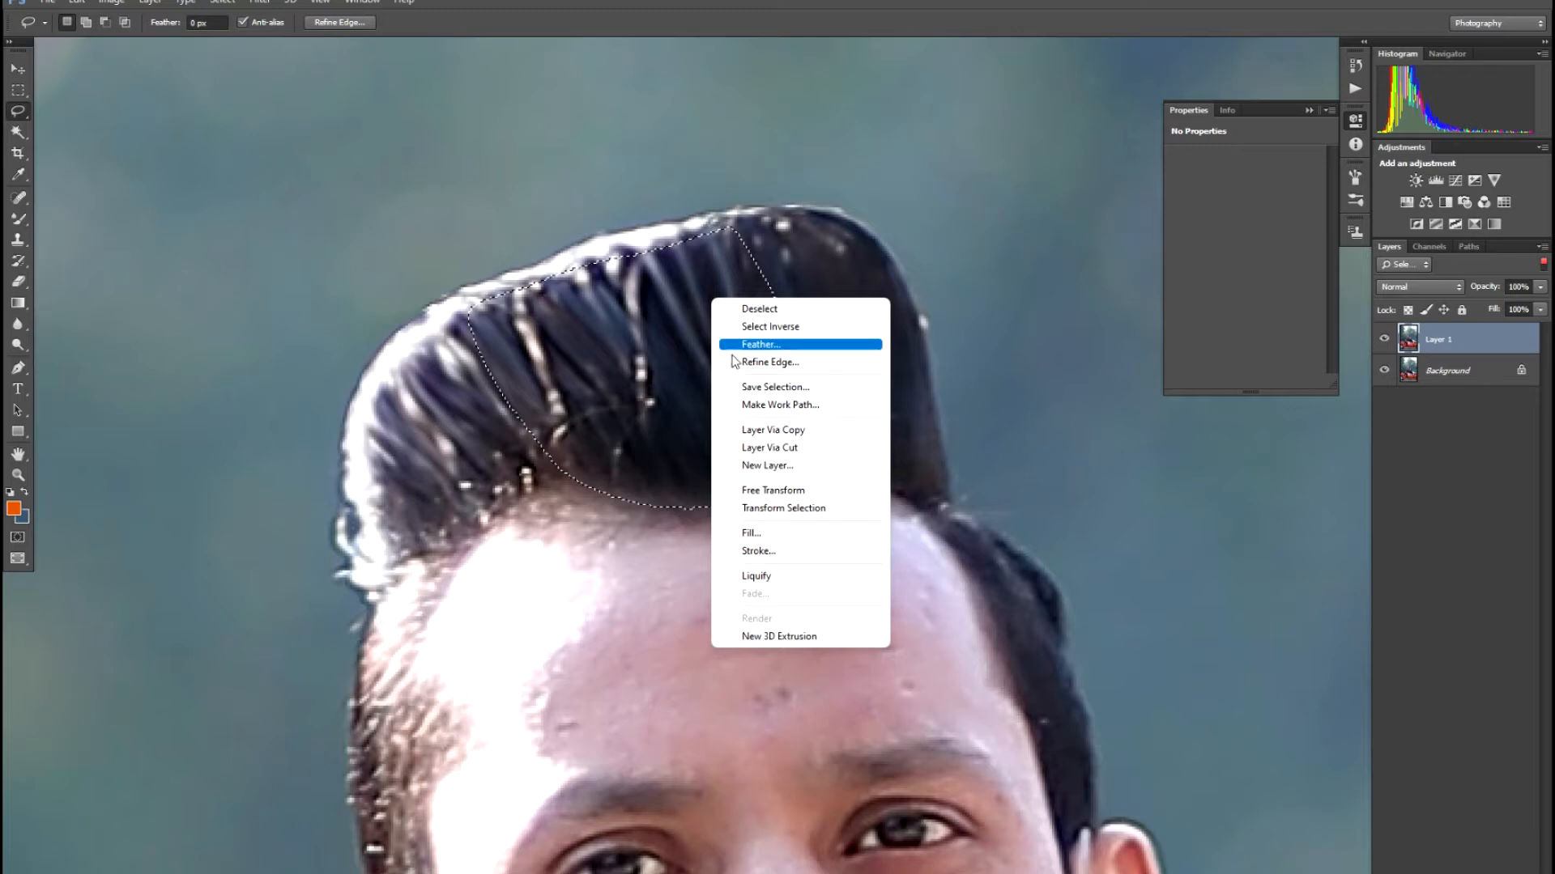
pyautogui.click(764, 344)
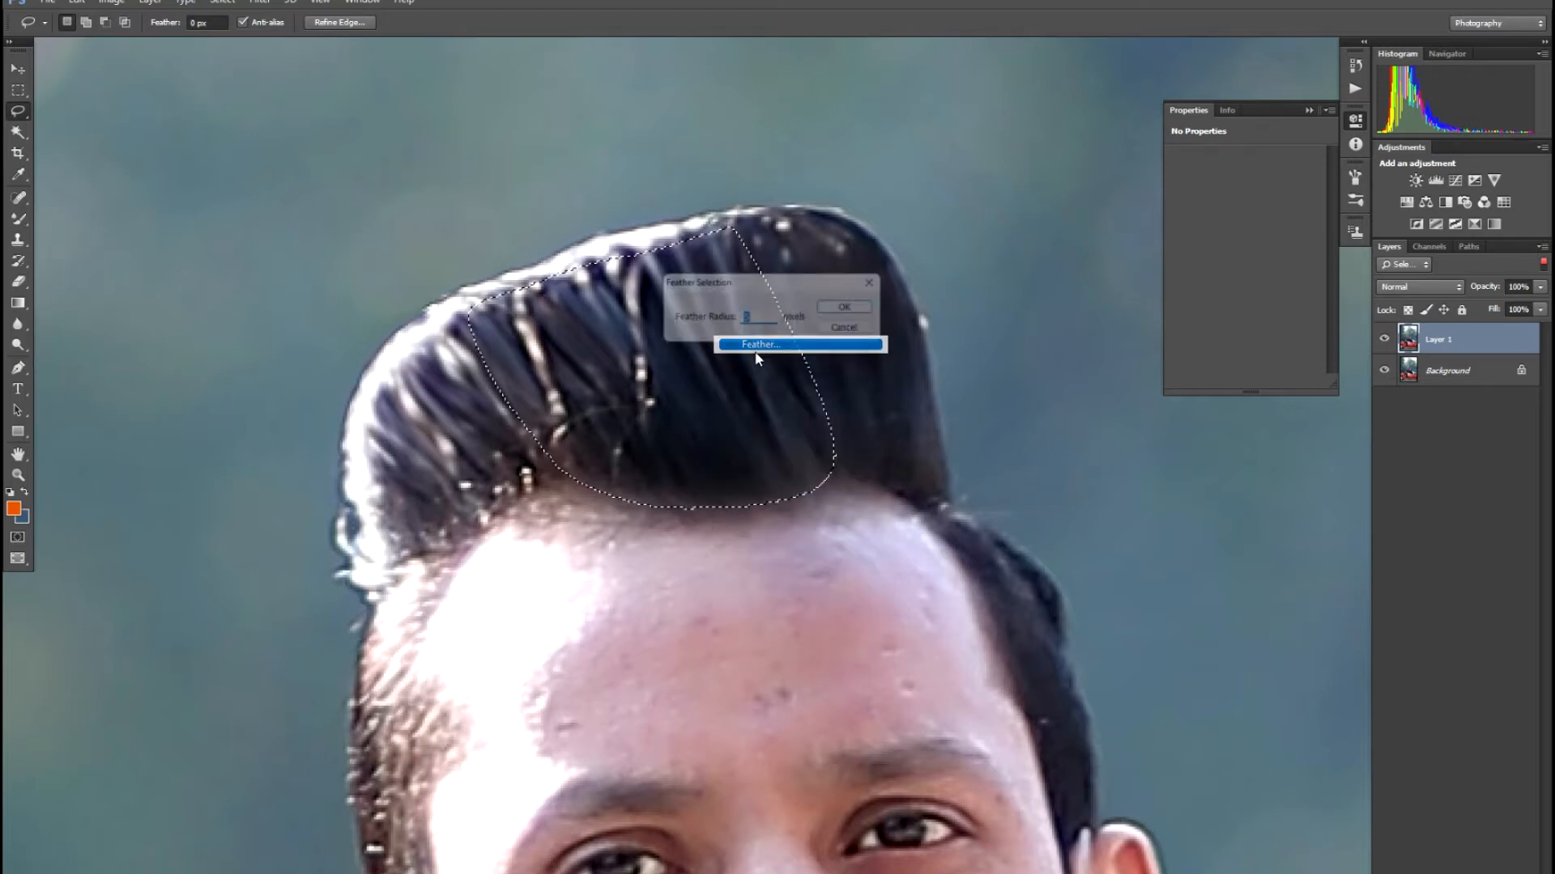
pyautogui.press('Return')
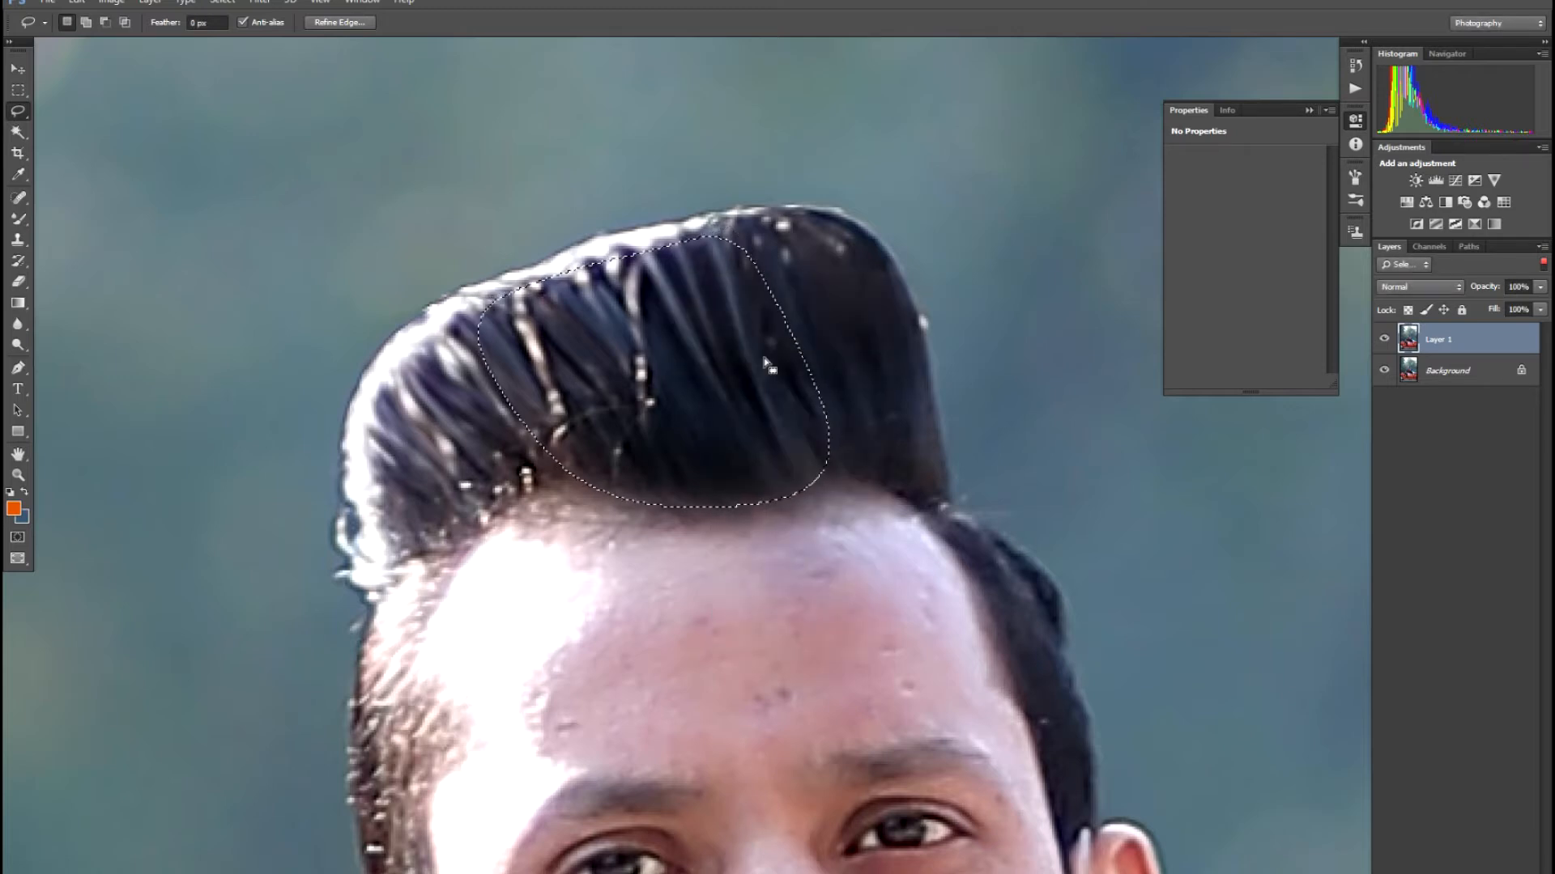
pyautogui.hotkey('ctrl', 'j')
# - Move the hair copy over the front hairline and narrow, tilt and shorten it to blend
pyautogui.press('v')
pyautogui.moveTo(720, 405); pyautogui.dragTo(534, 455)
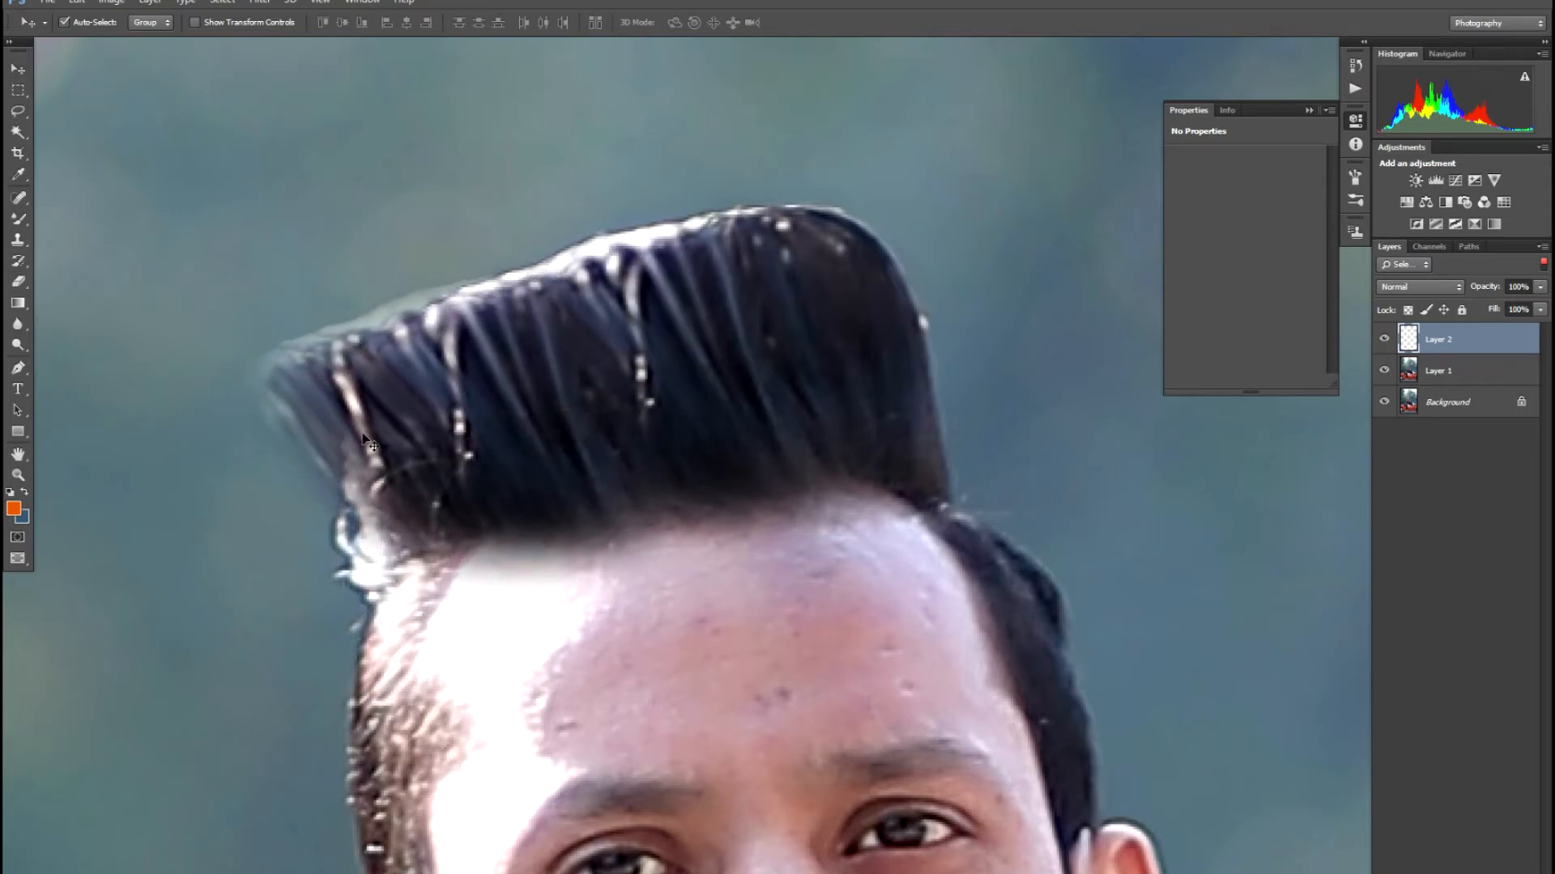
pyautogui.hotkey('ctrl', 't')
pyautogui.moveTo(235, 421); pyautogui.dragTo(355, 449)
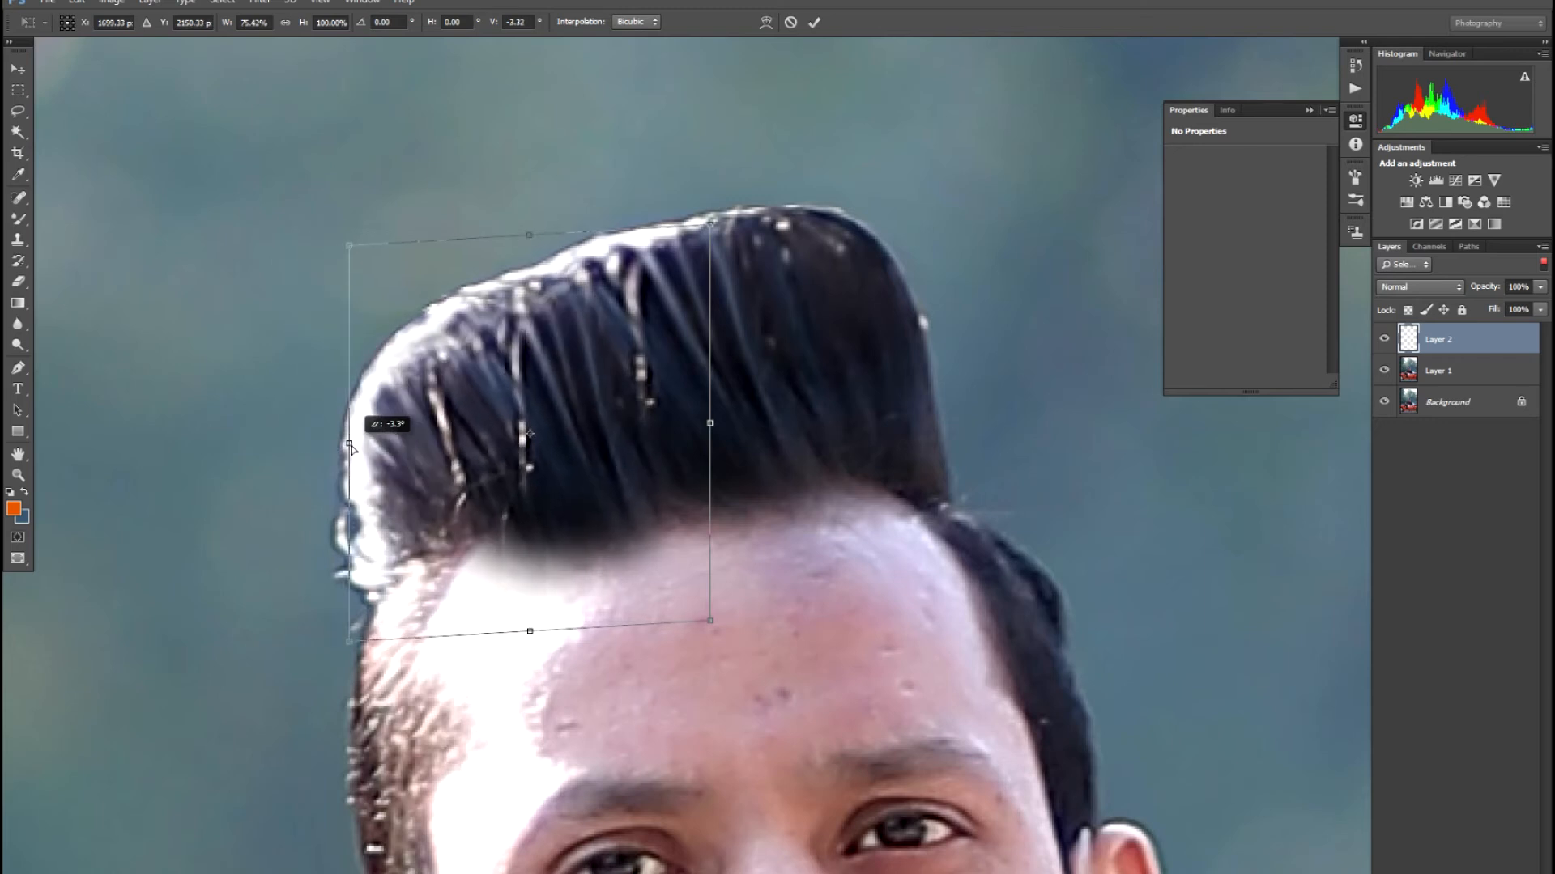
pyautogui.moveTo(530, 632); pyautogui.dragTo(507, 577)
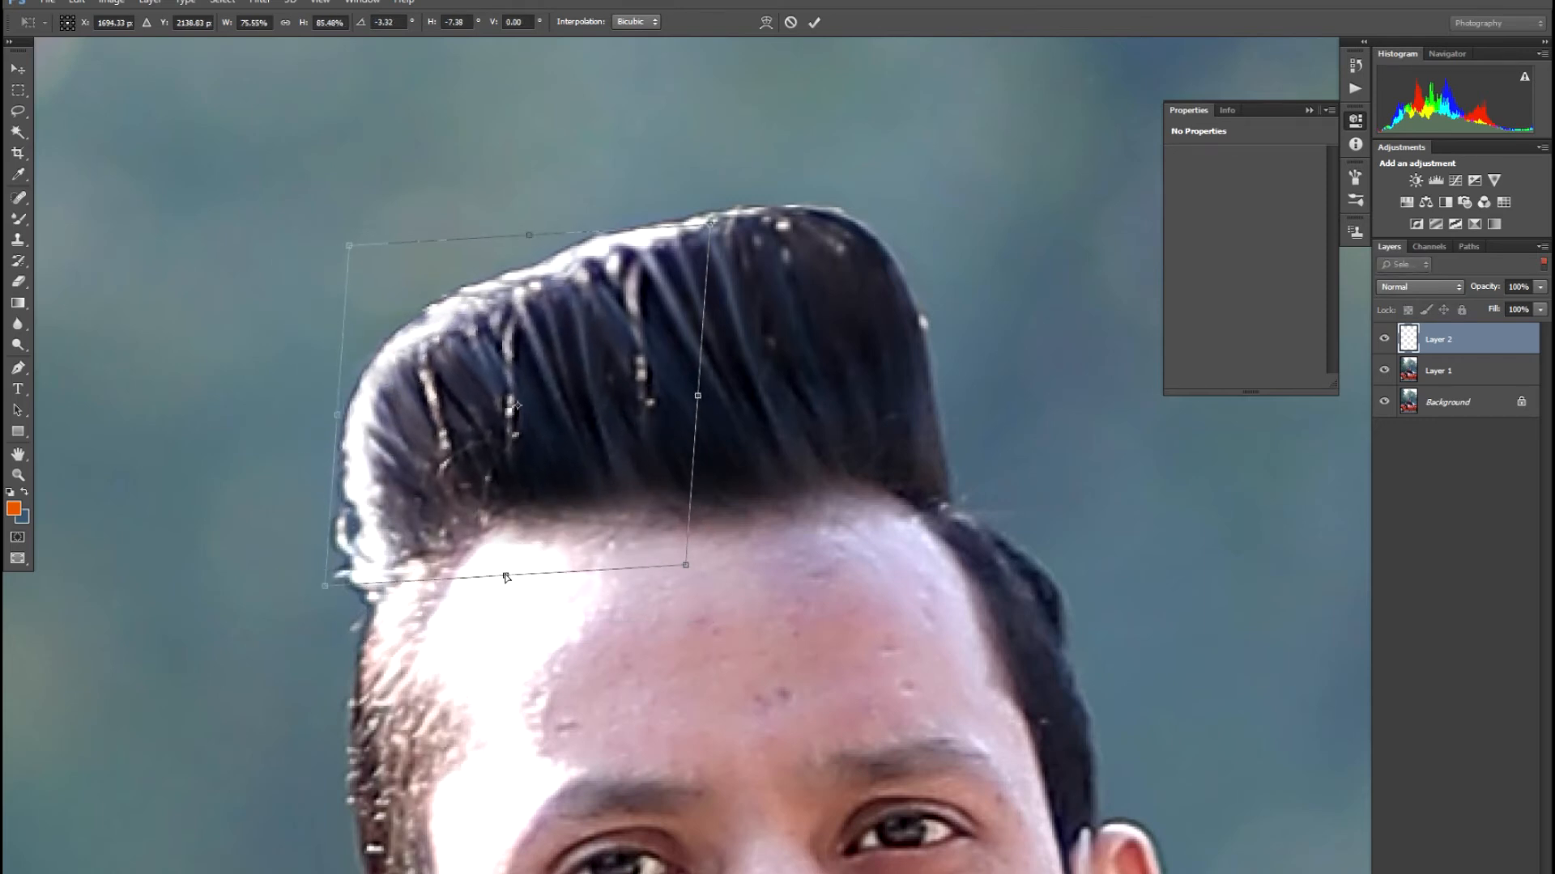
pyautogui.press('Return')
# - Merge Layer 1 and the hair copy into a single Layer 2
pyautogui.hotkey('ctrl', '-')
pyautogui.hotkey('ctrl', '-')
pyautogui.hotkey('ctrl', '-')
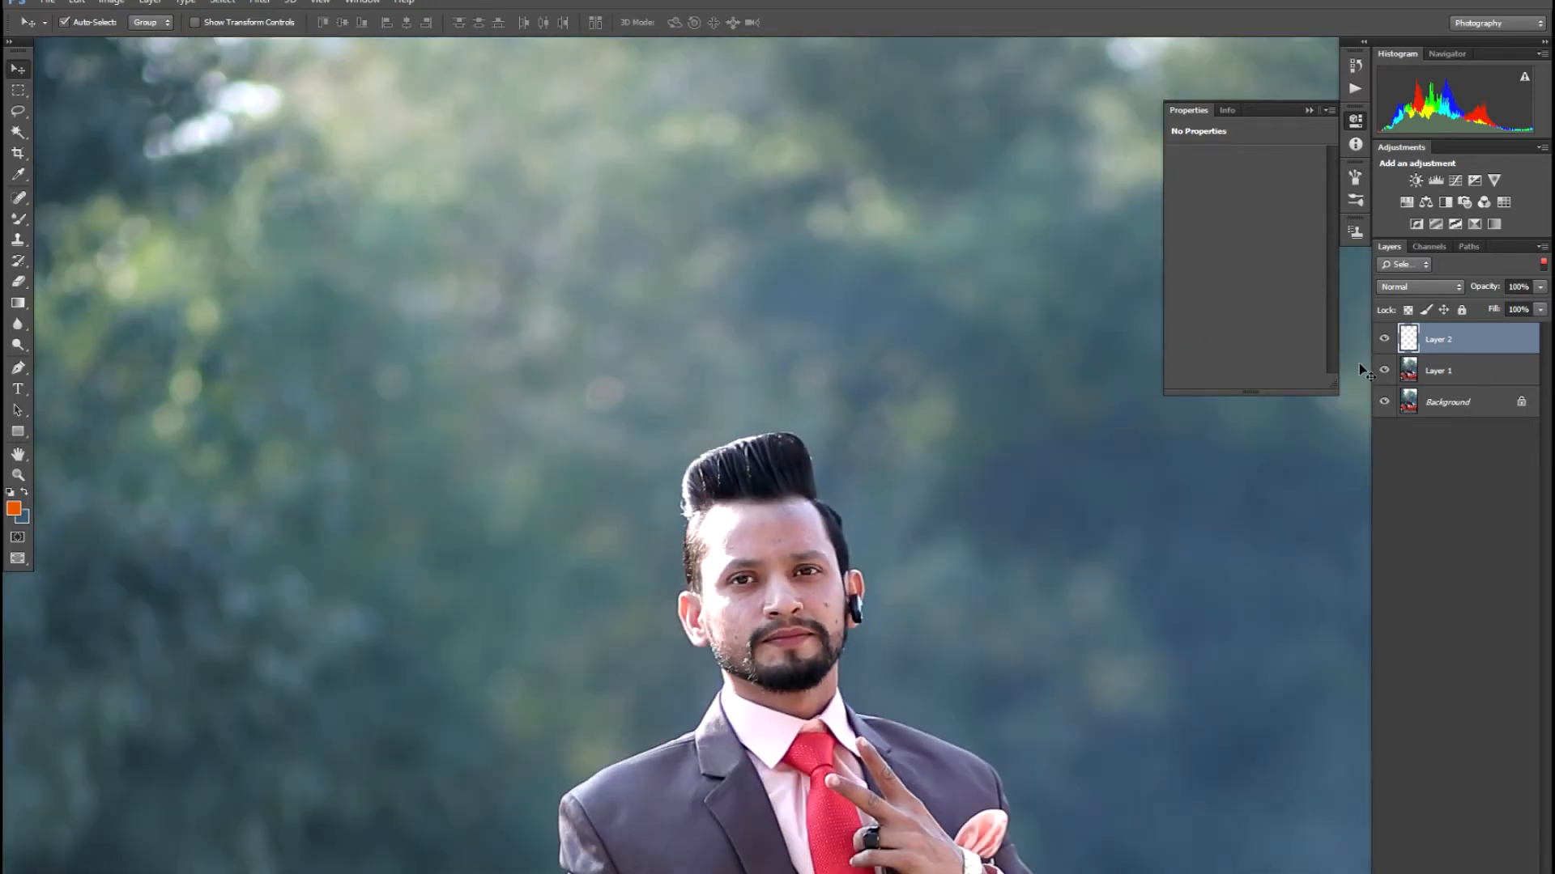
pyautogui.click(1427, 374)
pyautogui.keyDown('shift'); pyautogui.click(1433, 346); pyautogui.keyUp('shift')
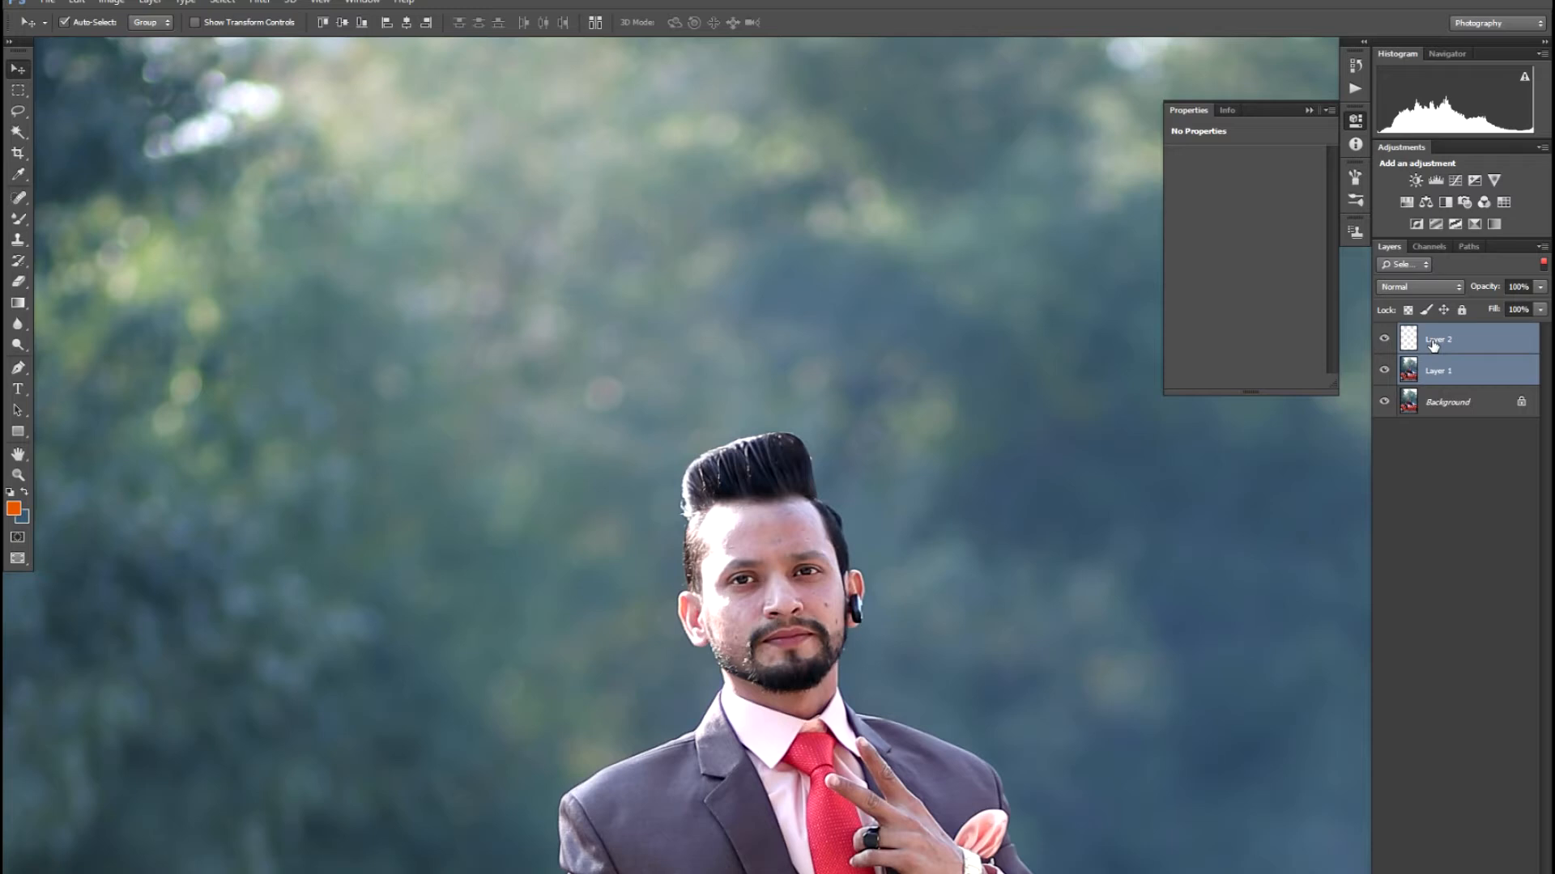
pyautogui.hotkey('ctrl', 'e')
pyautogui.hotkey('ctrl', '-')
pyautogui.hotkey('ctrl', '-')
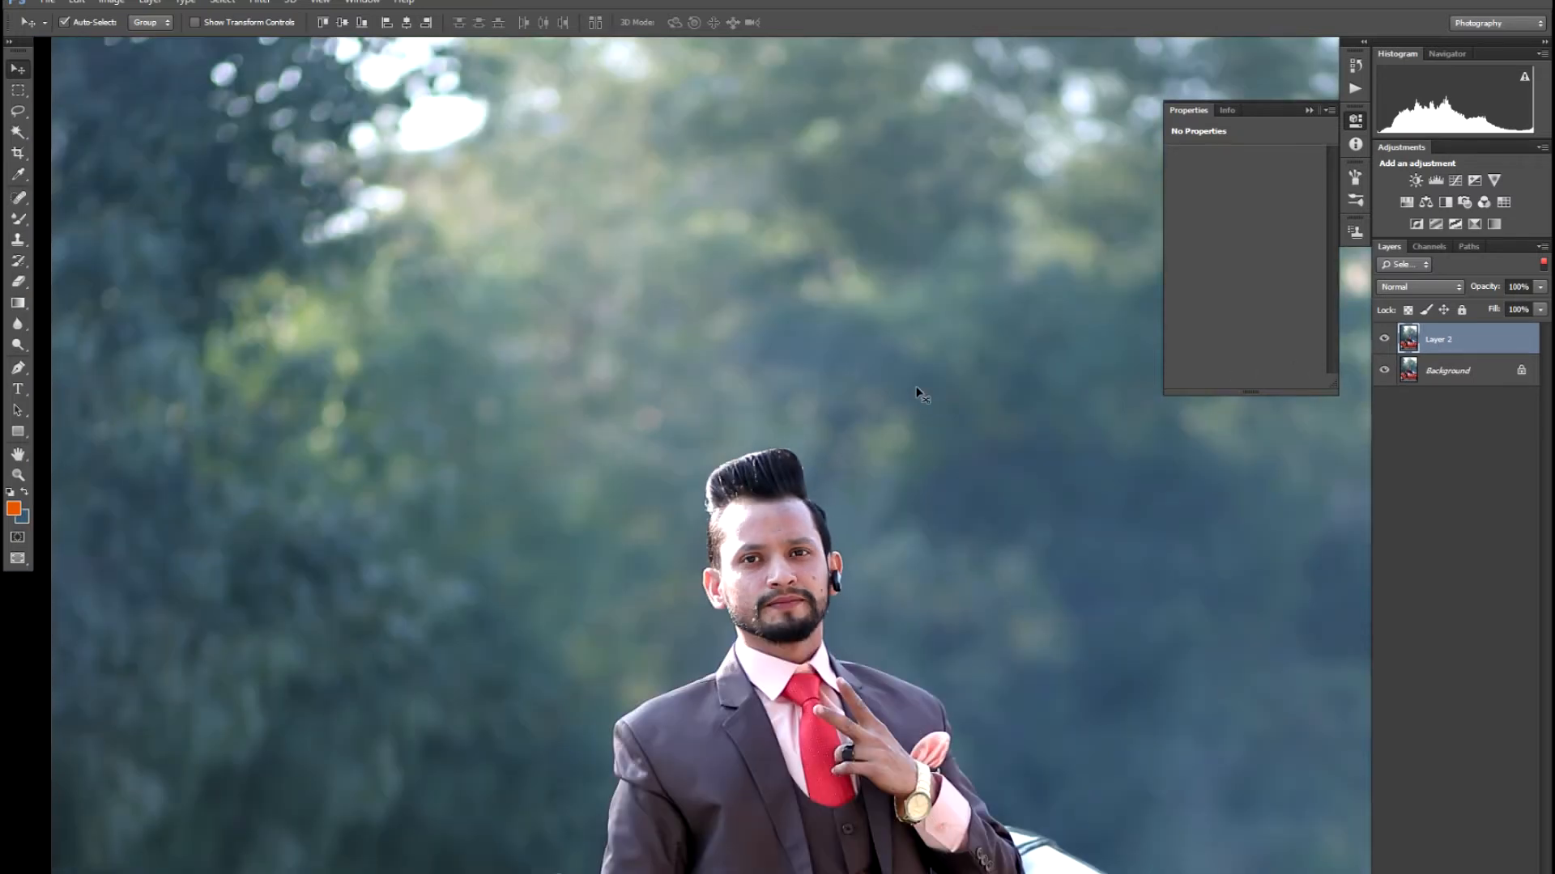
pyautogui.hotkey('ctrl', '+')
# - Heal the first forehead blemishes with the Spot Healing Brush at sizes 20 to 30
pyautogui.hotkey('ctrl', '+')
pyautogui.hotkey('ctrl', '+')
pyautogui.hotkey('ctrl', '+')
pyautogui.hotkey('ctrl', '+')
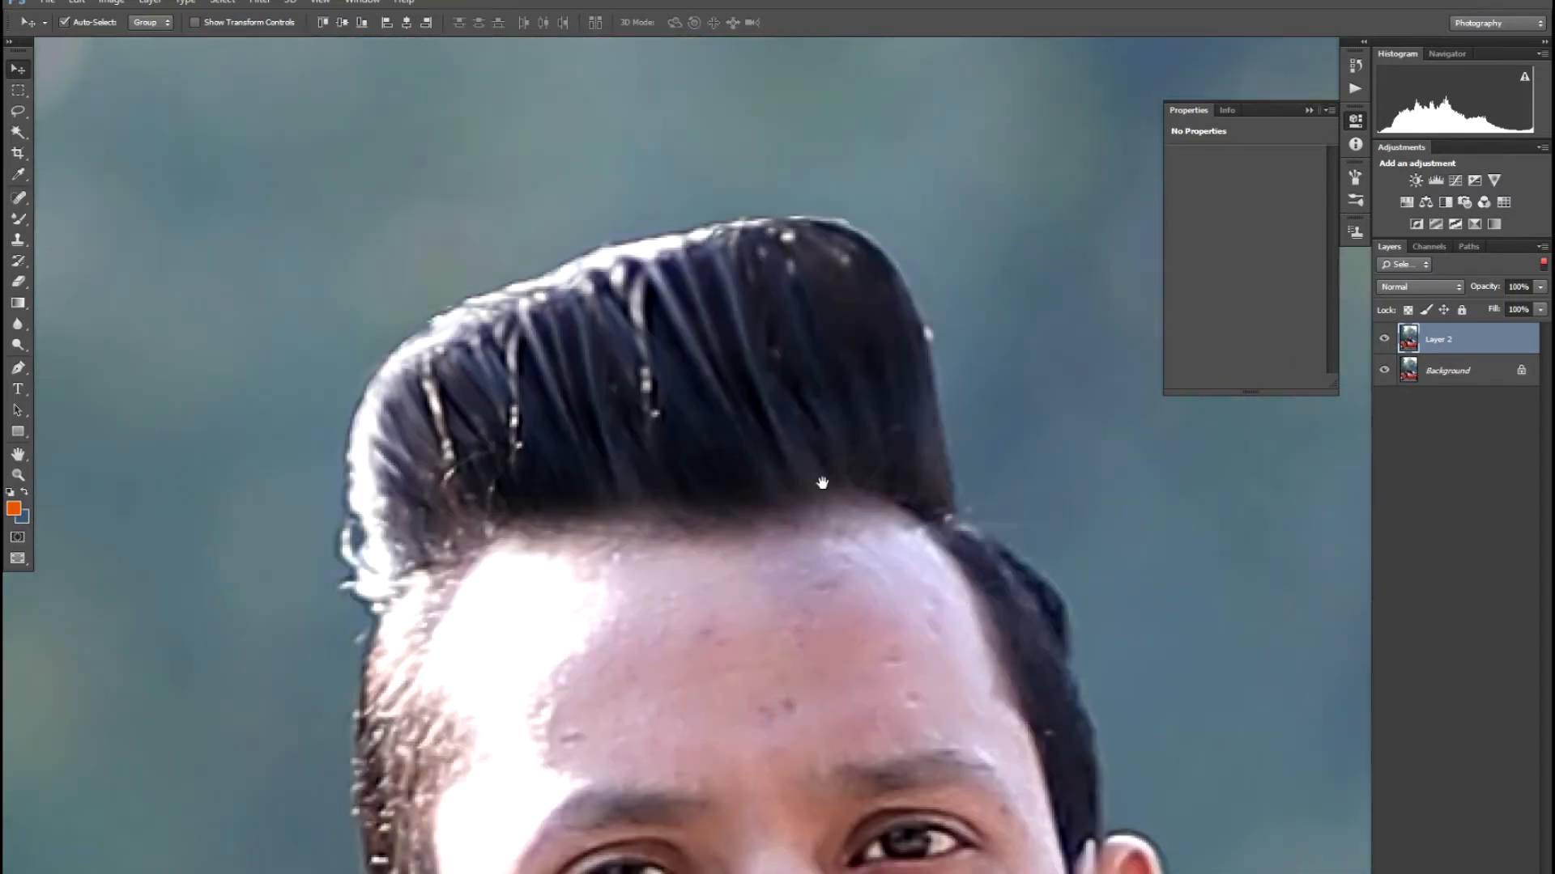
pyautogui.hotkey('ctrl', '+')
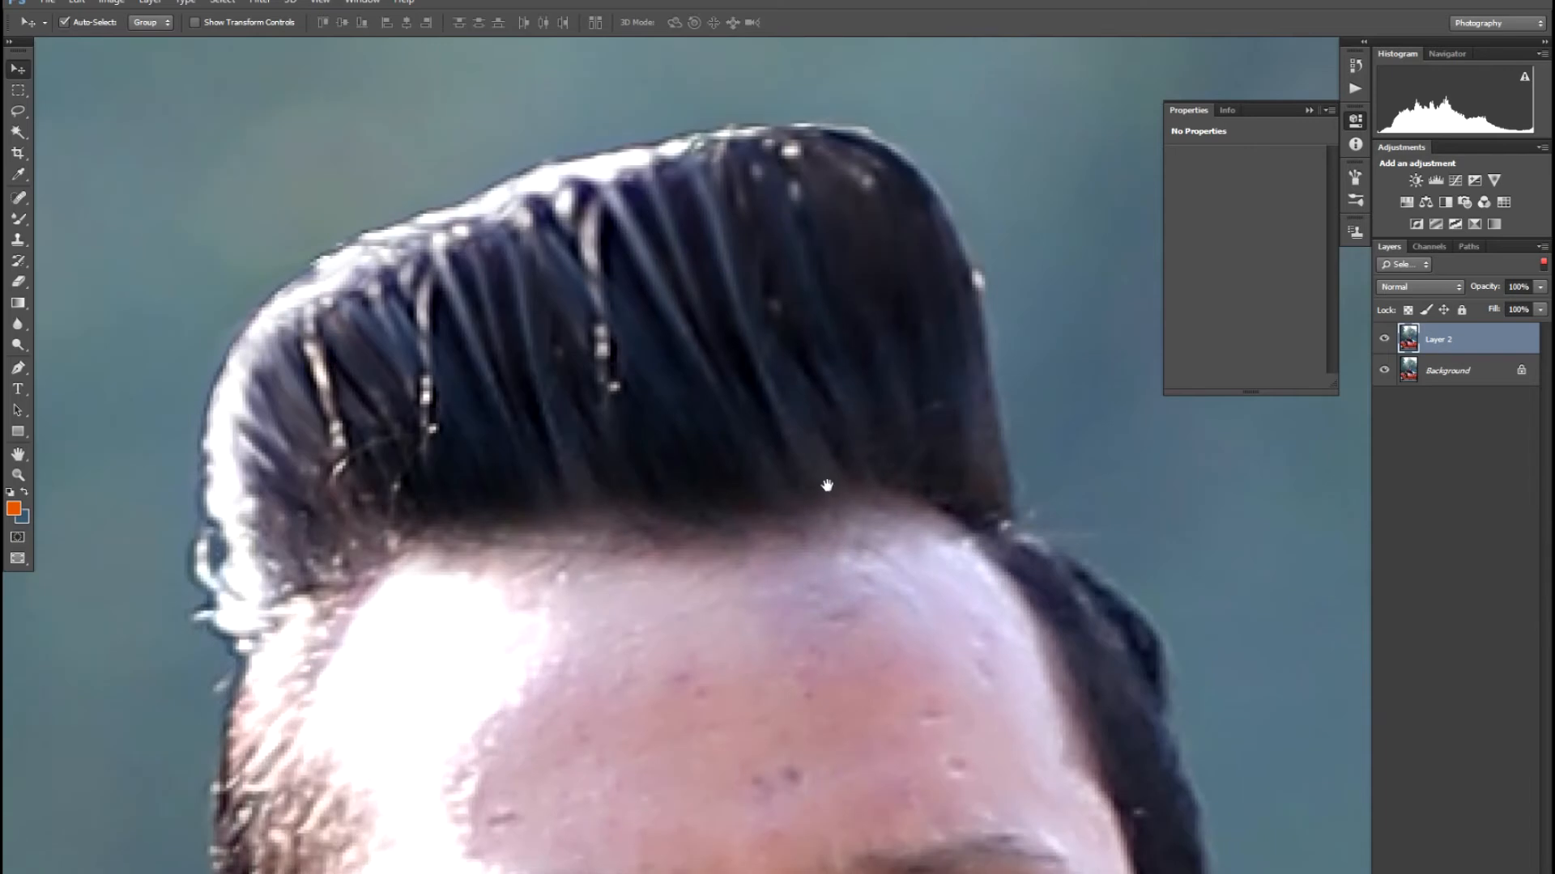
pyautogui.moveTo(826, 486); pyautogui.dragTo(698, 348)
pyautogui.press('s')
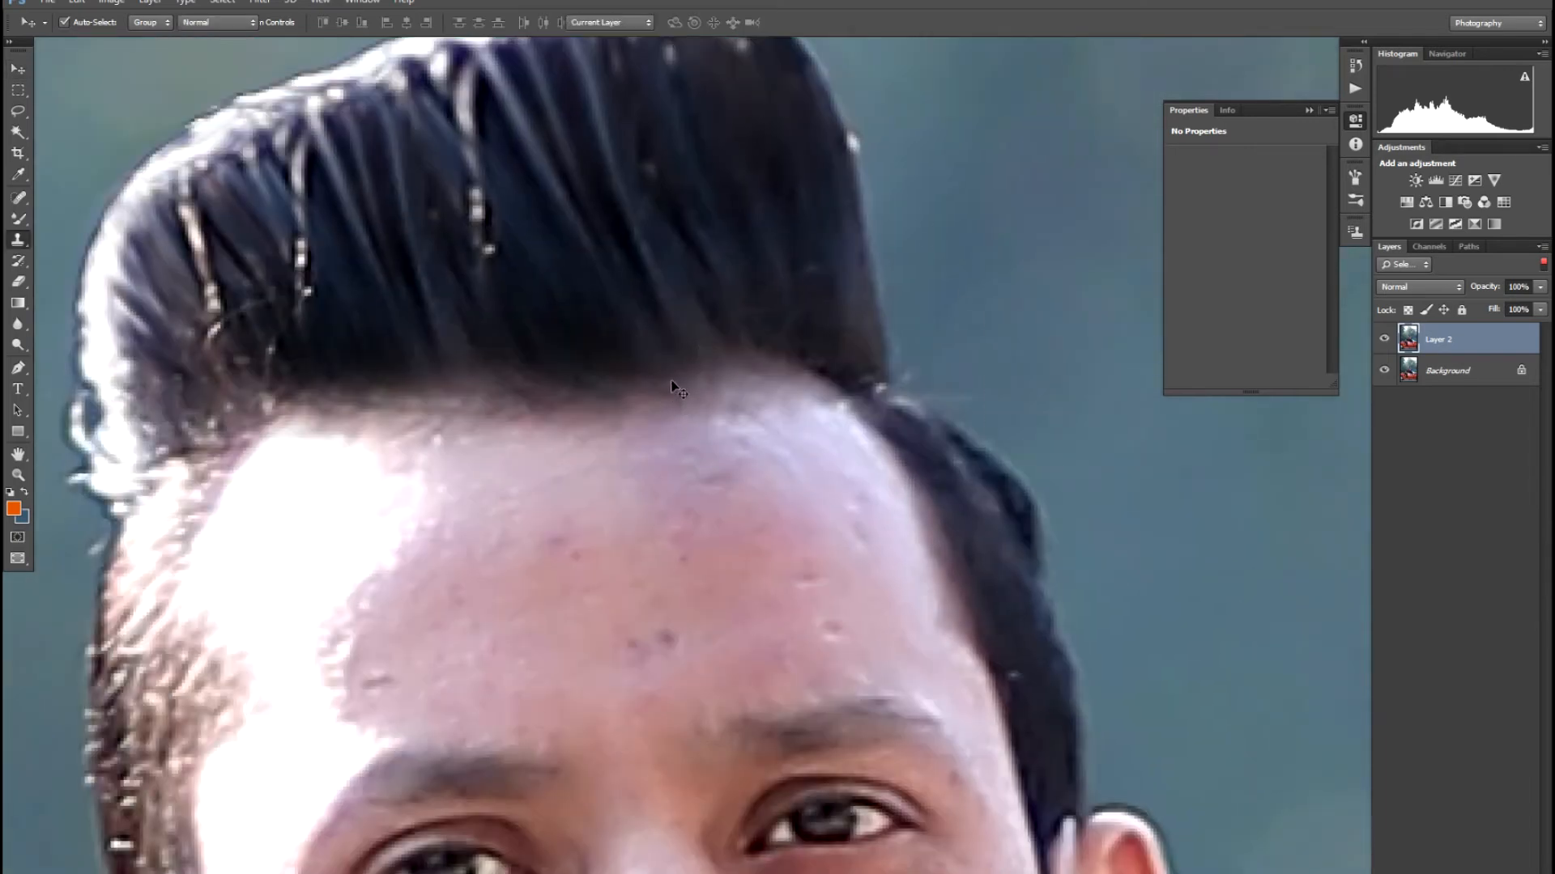
pyautogui.press('j')
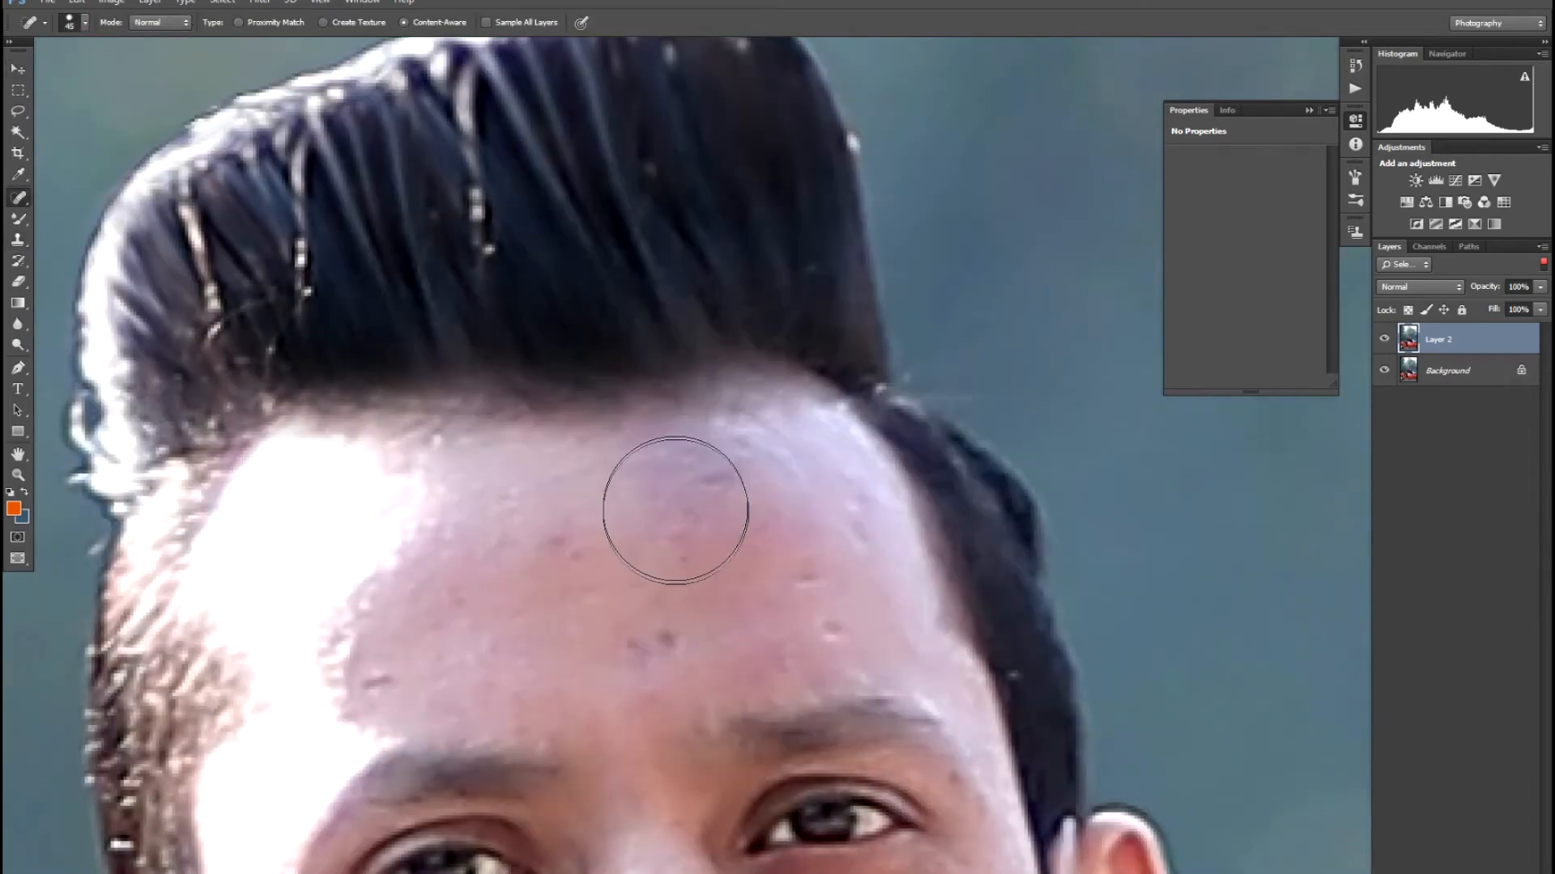
pyautogui.press('[')
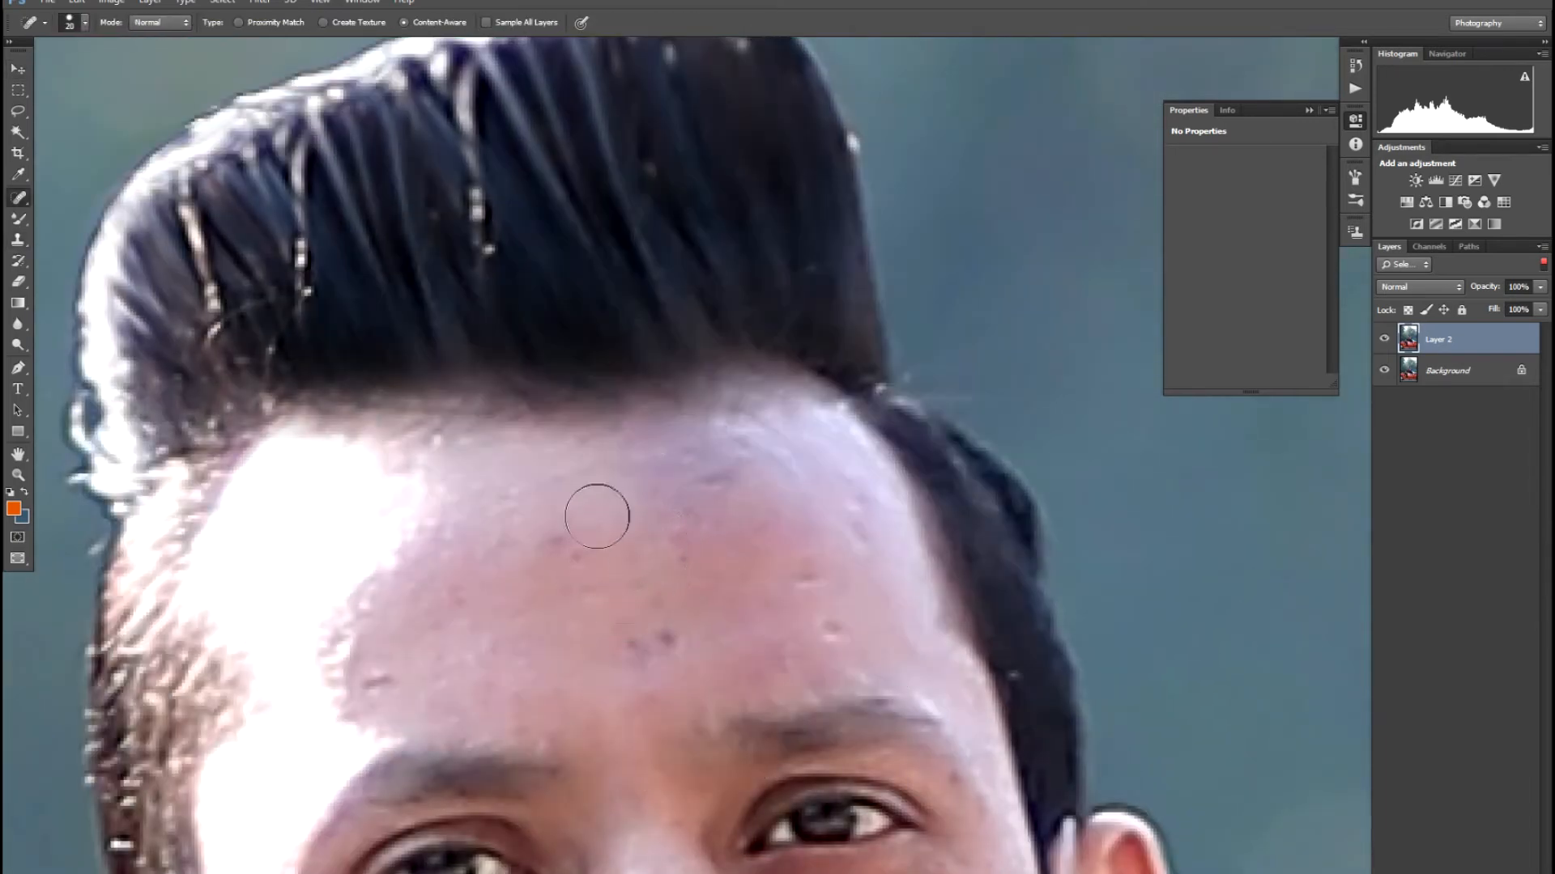
pyautogui.click(542, 496)
pyautogui.click(551, 541)
pyautogui.press(']')
pyautogui.moveTo(631, 507)
pyautogui.mouseDown()
pyautogui.moveTo(758, 426)
pyautogui.moveTo(726, 486)
pyautogui.moveTo(672, 506)
pyautogui.mouseUp()
pyautogui.press(']')
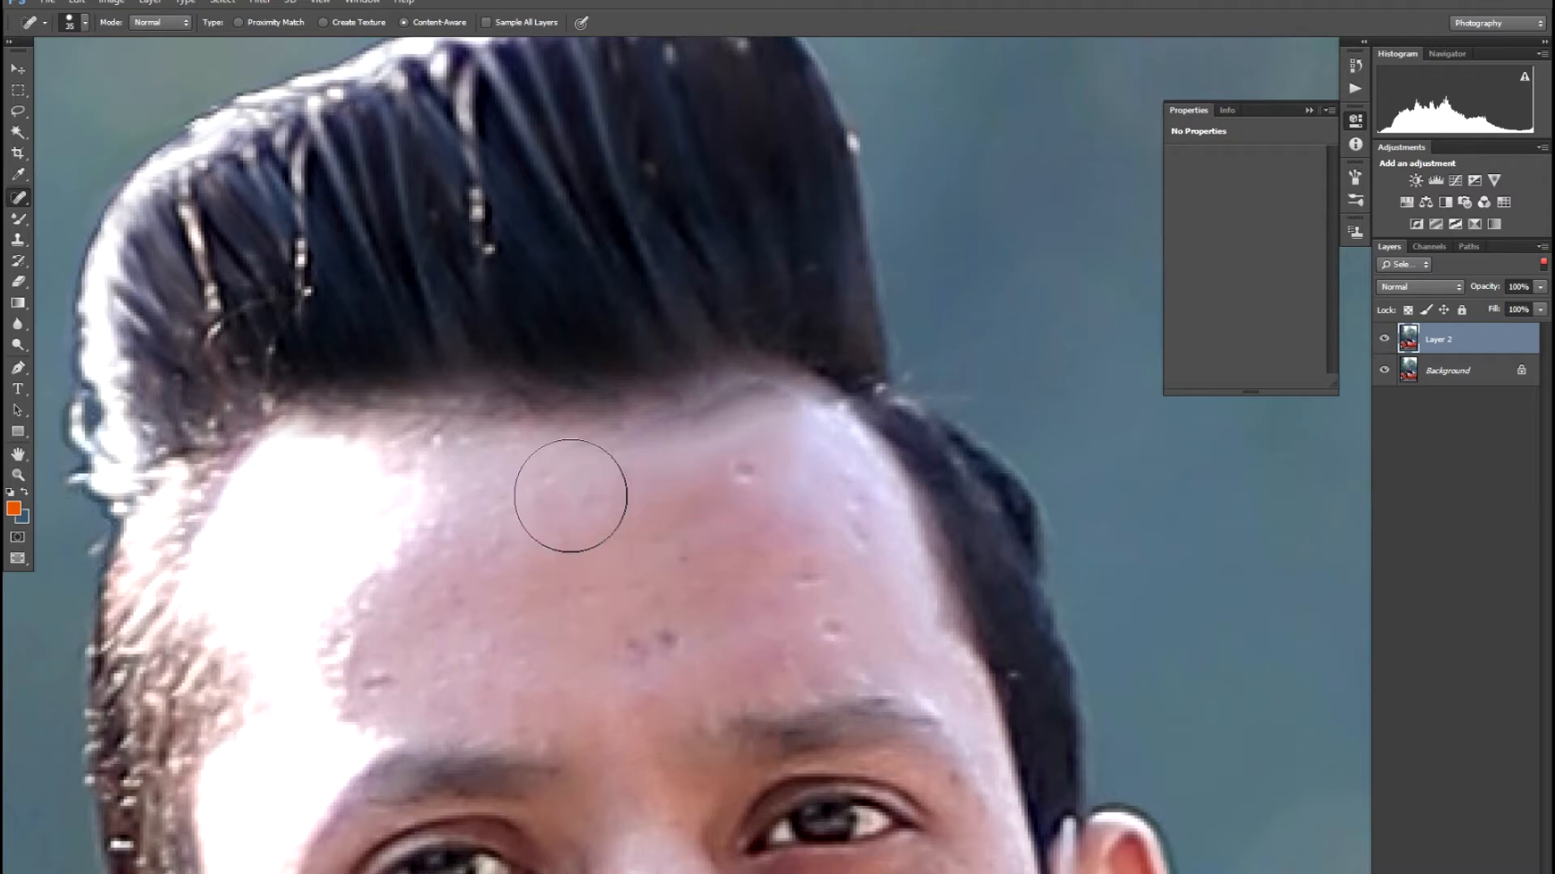
pyautogui.press('[')
pyautogui.press('[')
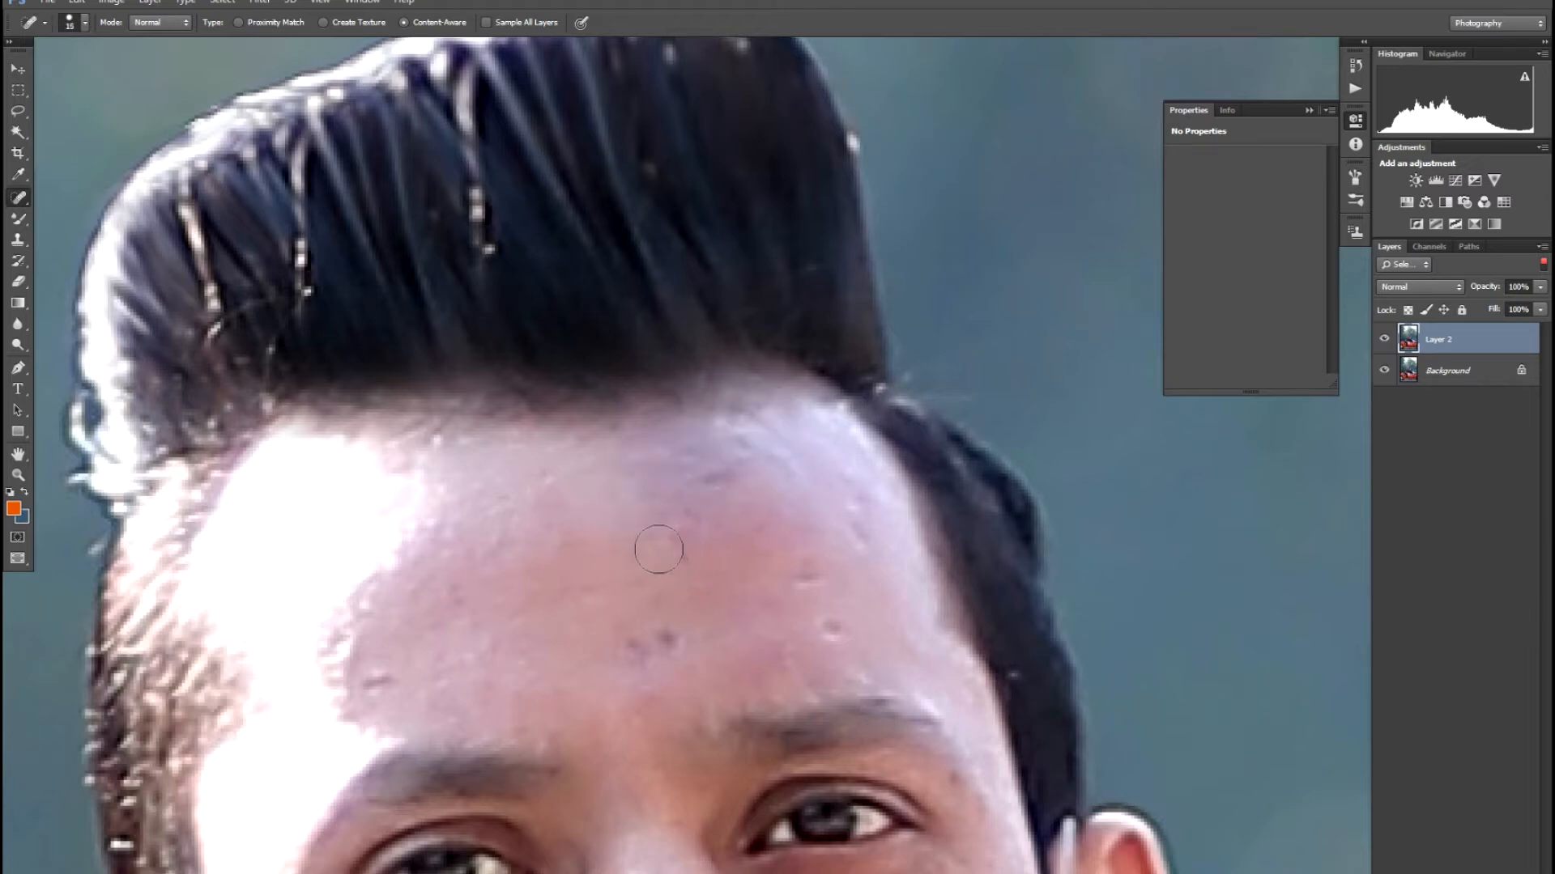
# - Heal the remaining spots across the forehead with a 25-size healing brush
pyautogui.moveTo(664, 542)
pyautogui.mouseDown()
pyautogui.moveTo(757, 429)
pyautogui.moveTo(636, 452)
pyautogui.moveTo(625, 474)
pyautogui.mouseUp()
pyautogui.moveTo(624, 638); pyautogui.dragTo(721, 630)
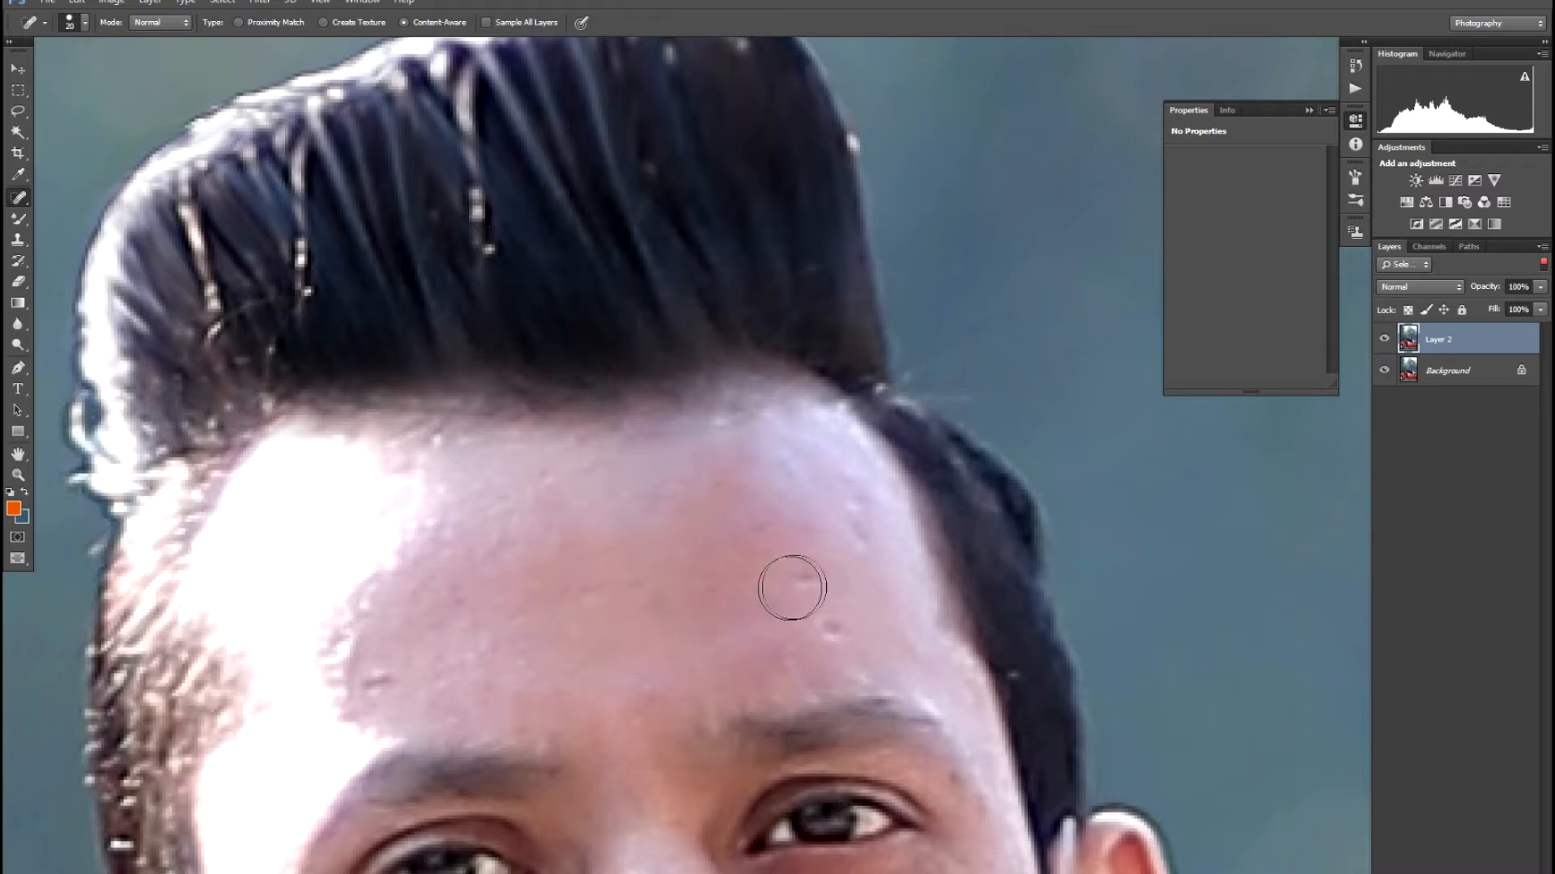
pyautogui.moveTo(858, 496); pyautogui.dragTo(862, 539)
pyautogui.click(821, 625)
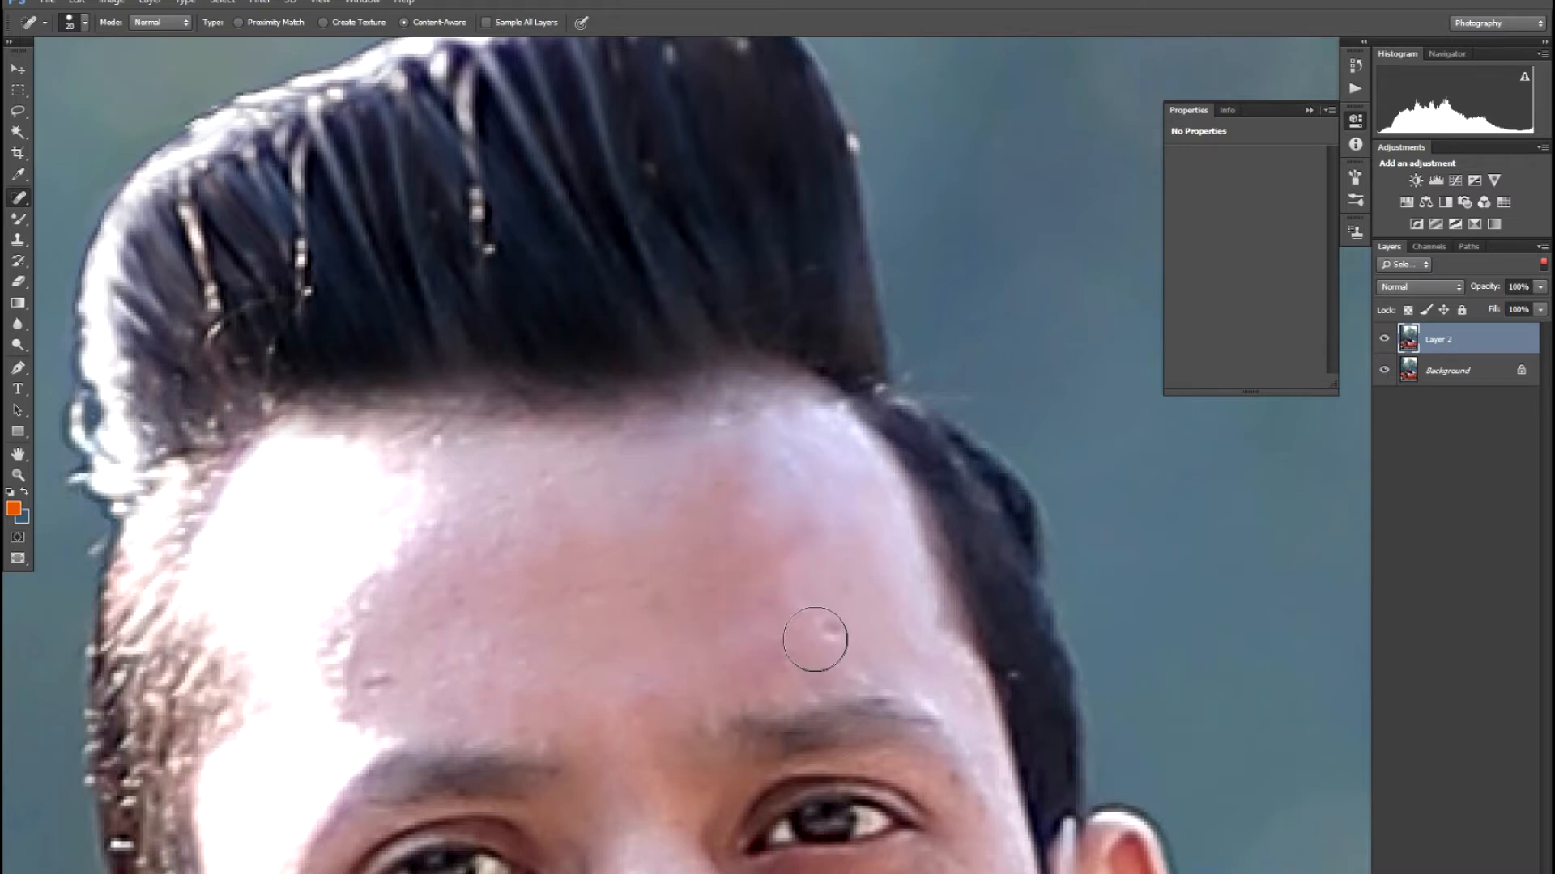
pyautogui.click(386, 659)
pyautogui.click(479, 556)
pyautogui.click(527, 527)
pyautogui.click(569, 502)
pyautogui.moveTo(629, 681)
pyautogui.mouseDown()
pyautogui.moveTo(634, 586)
pyautogui.moveTo(543, 469)
pyautogui.moveTo(550, 483)
pyautogui.moveTo(677, 451)
pyautogui.mouseUp()
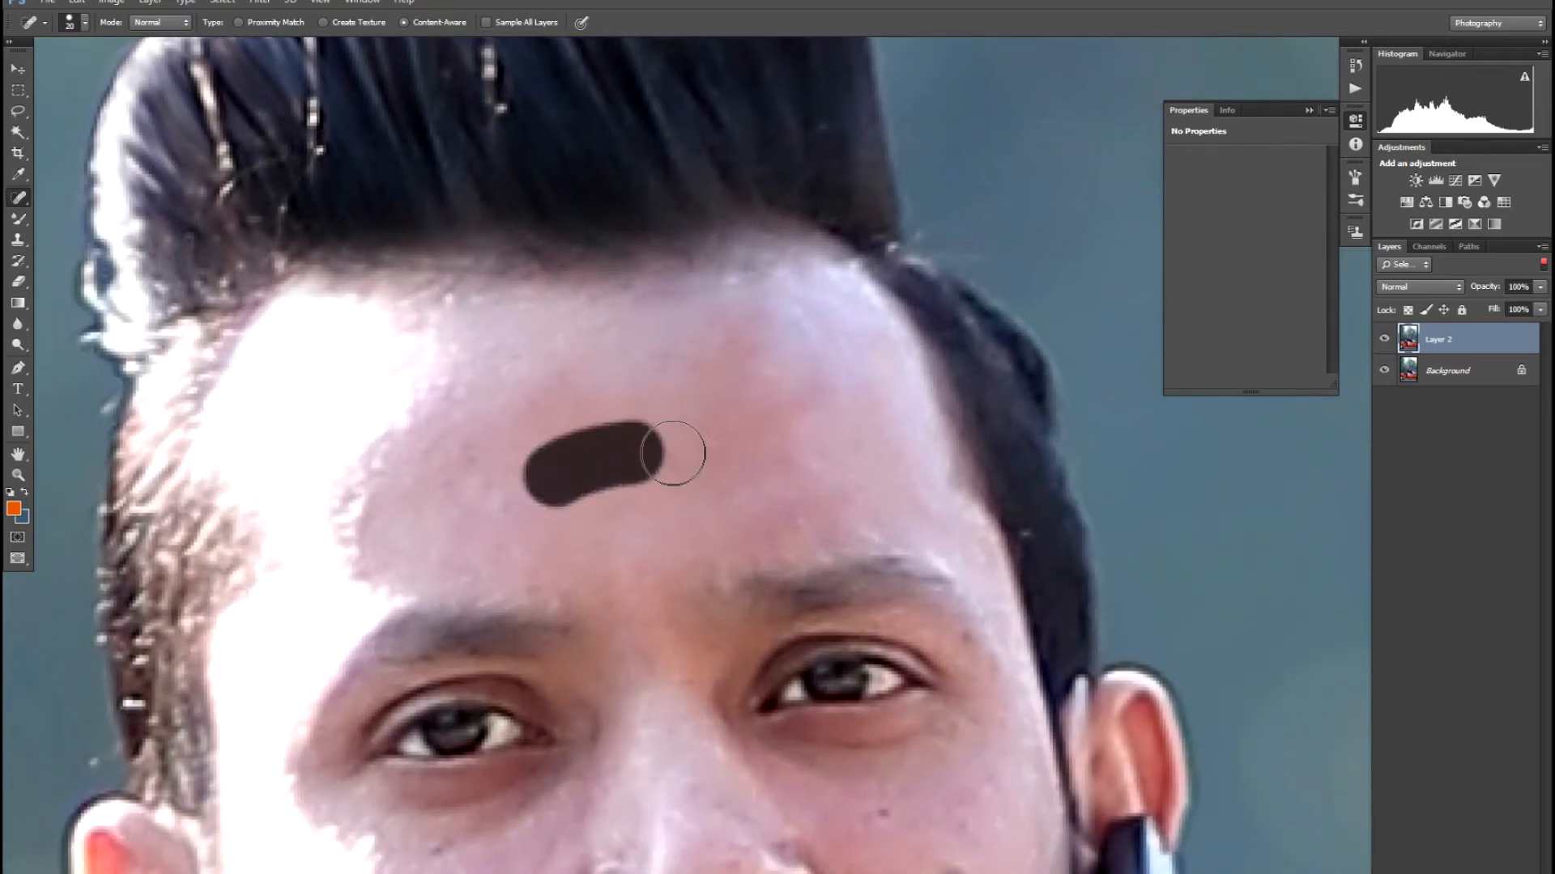
pyautogui.click(424, 503)
pyautogui.click(472, 455)
pyautogui.click(597, 391)
# - Heal the left-cheek marks, the right-cheek mole and the spots along the nose
pyautogui.moveTo(583, 646); pyautogui.dragTo(581, 378)
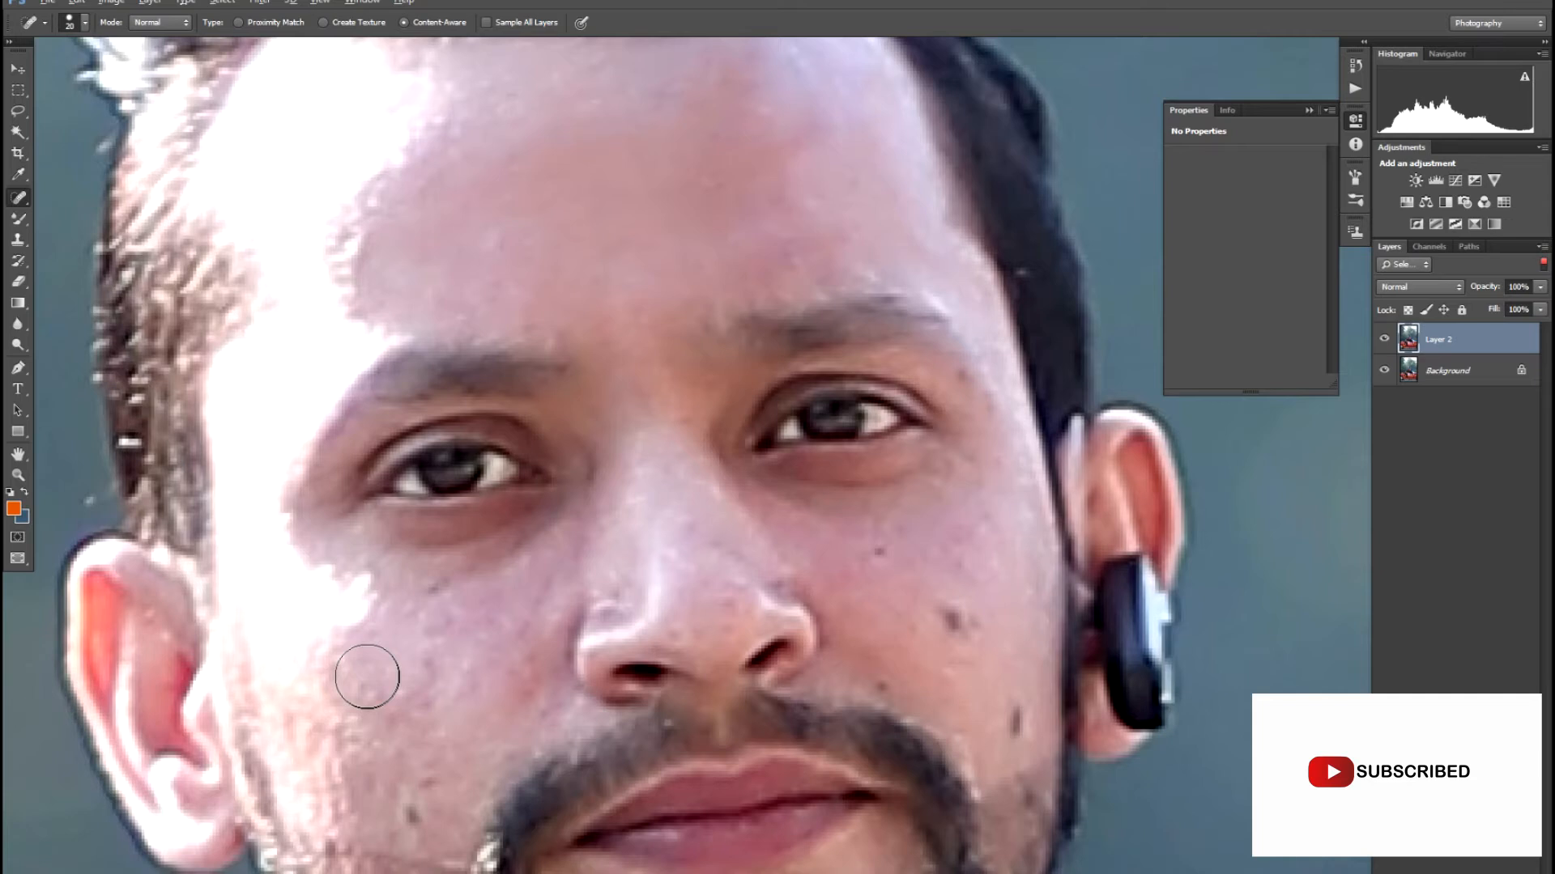
pyautogui.moveTo(401, 688)
pyautogui.mouseDown()
pyautogui.moveTo(430, 648)
pyautogui.moveTo(440, 567)
pyautogui.mouseUp()
pyautogui.moveTo(492, 693)
pyautogui.mouseDown()
pyautogui.moveTo(510, 603)
pyautogui.moveTo(546, 567)
pyautogui.mouseUp()
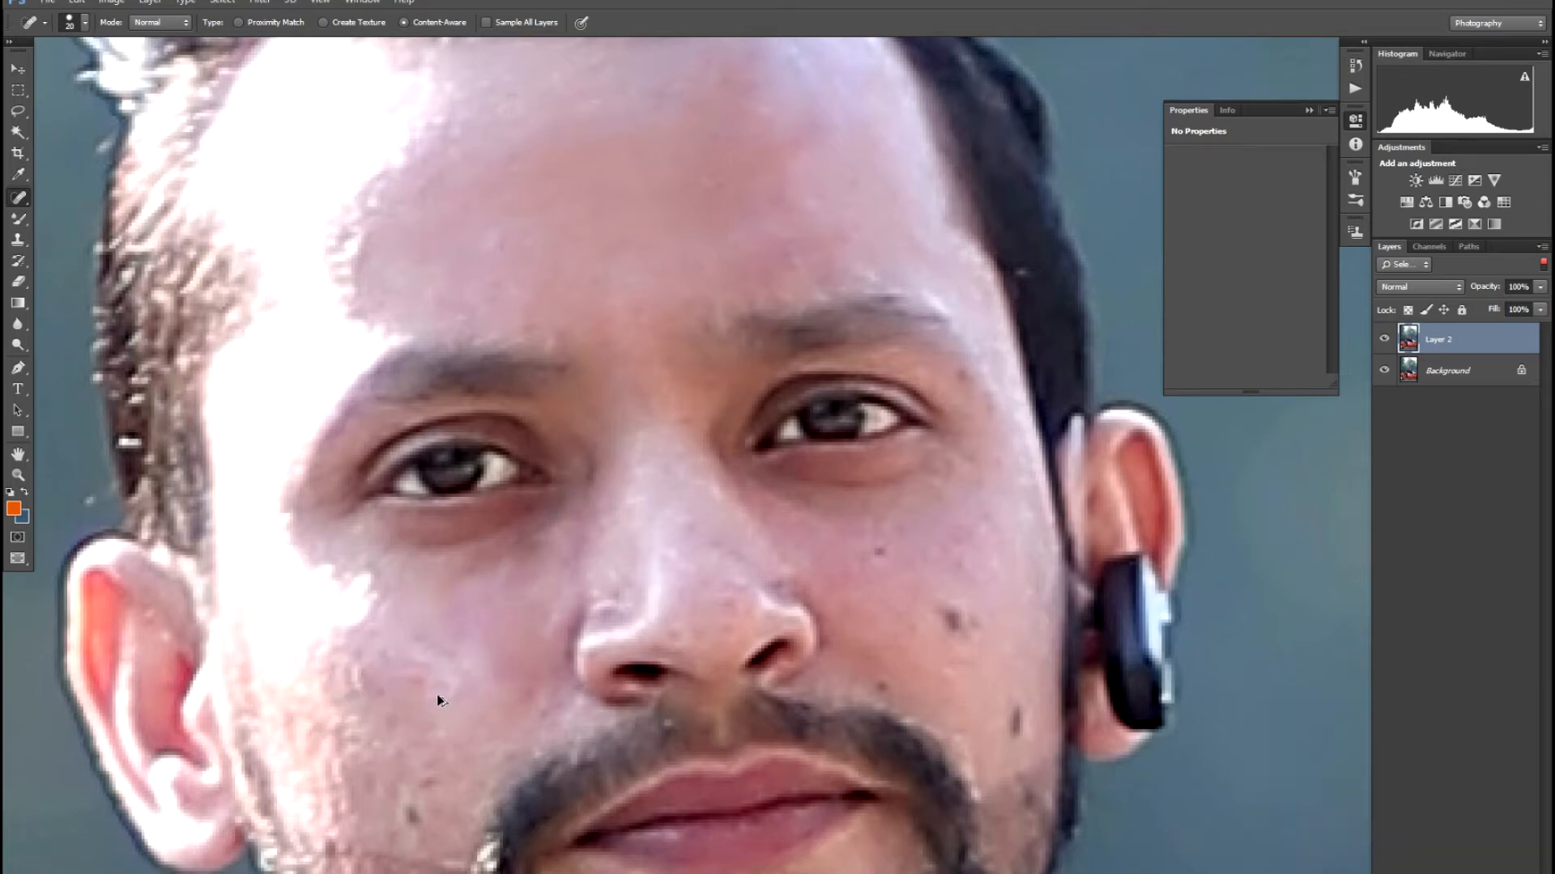
pyautogui.moveTo(950, 624); pyautogui.dragTo(951, 626)
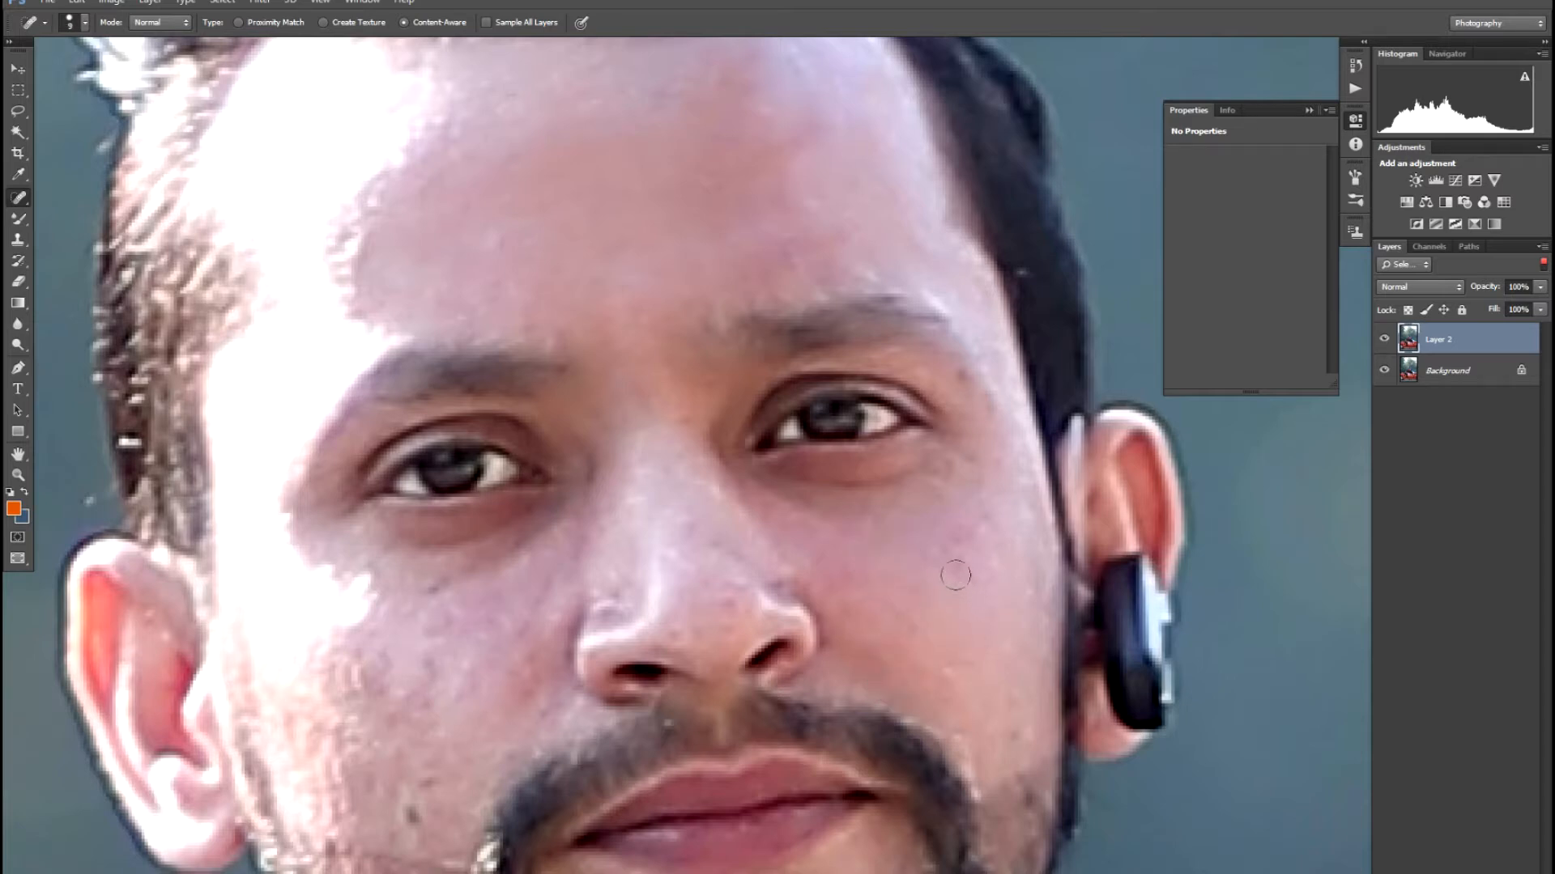
pyautogui.moveTo(992, 525); pyautogui.dragTo(995, 523)
pyautogui.moveTo(733, 628)
pyautogui.mouseDown()
pyautogui.moveTo(734, 573)
pyautogui.moveTo(684, 521)
pyautogui.mouseUp()
pyautogui.moveTo(681, 636)
pyautogui.mouseDown()
pyautogui.moveTo(667, 555)
pyautogui.moveTo(601, 569)
pyautogui.moveTo(758, 406)
pyautogui.mouseUp()
# - Heal the remaining cheek moles, spots below the eye and spots near the chin
pyautogui.click(570, 650)
pyautogui.moveTo(586, 613); pyautogui.dragTo(588, 617)
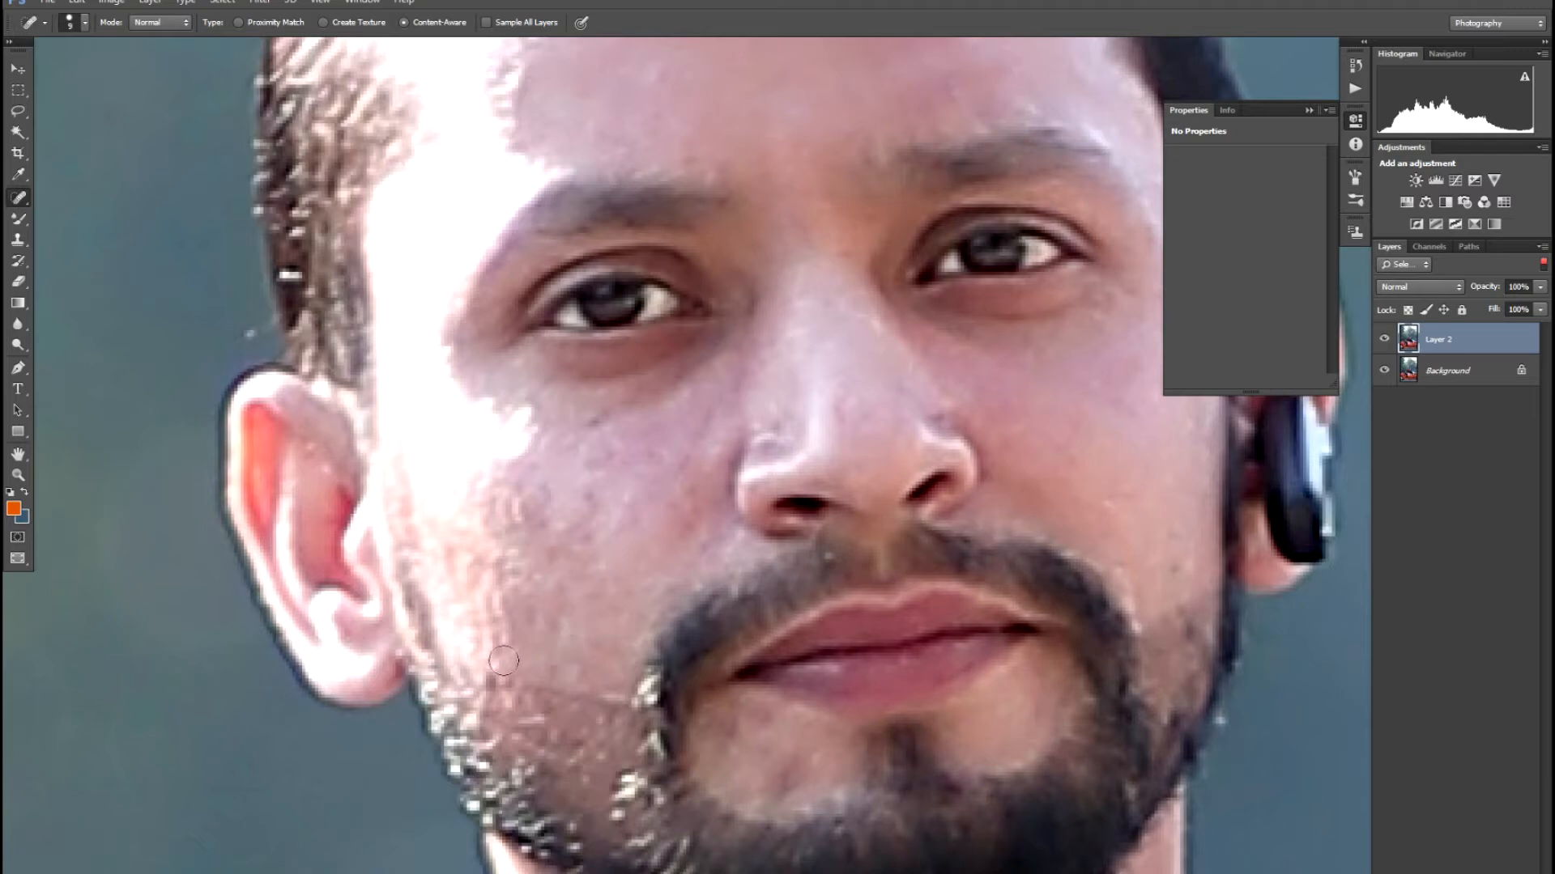
pyautogui.click(583, 496)
pyautogui.moveTo(603, 442); pyautogui.dragTo(605, 440)
pyautogui.click(670, 462)
pyautogui.click(711, 416)
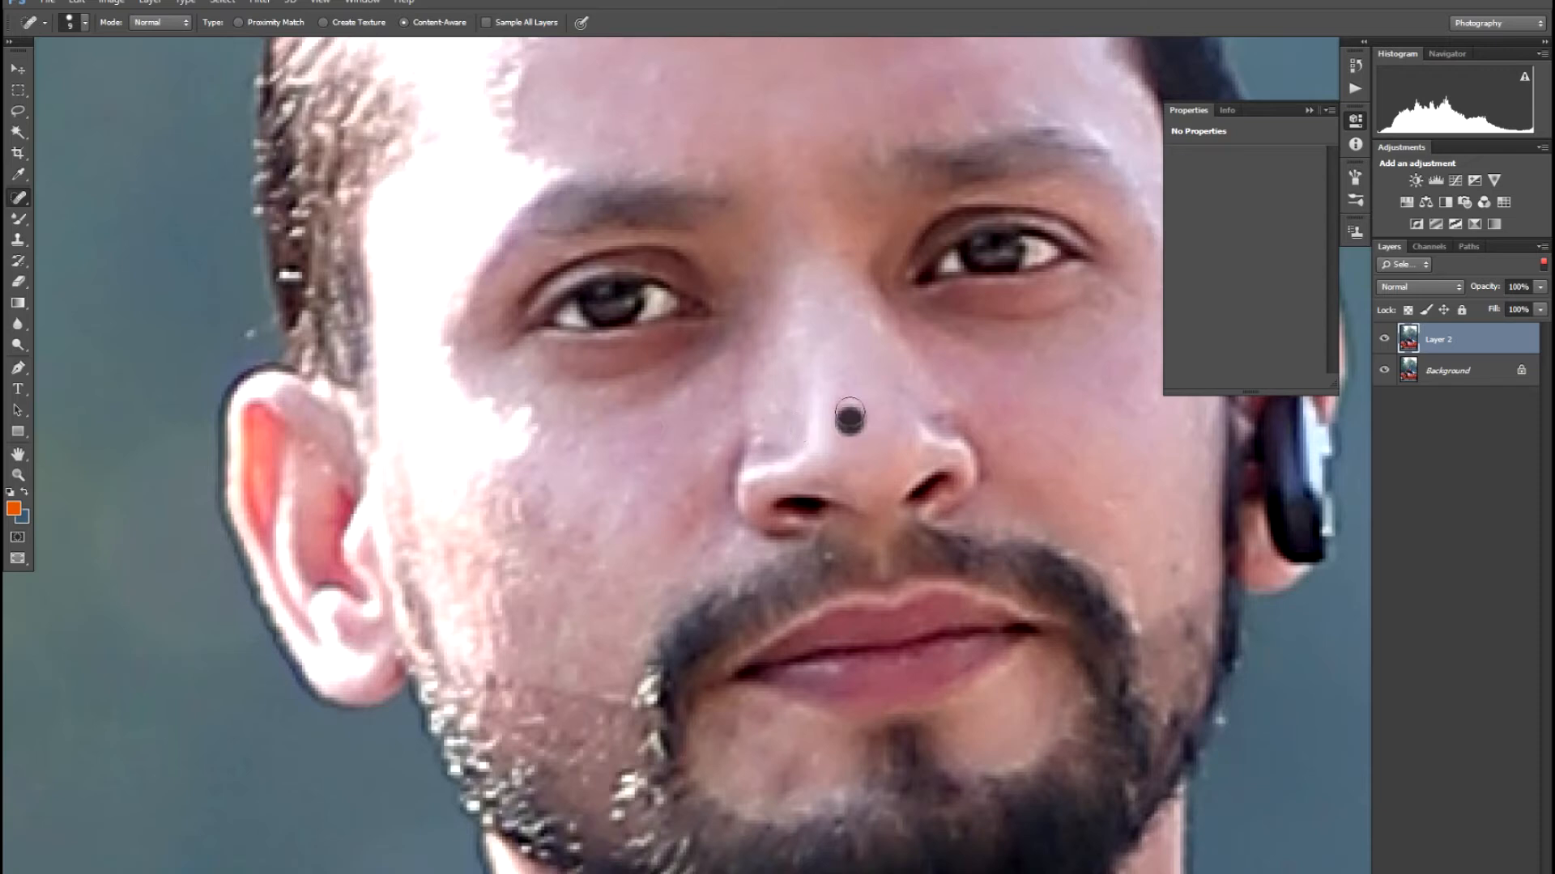
pyautogui.moveTo(761, 719); pyautogui.dragTo(761, 721)
pyautogui.moveTo(776, 787); pyautogui.dragTo(799, 760)
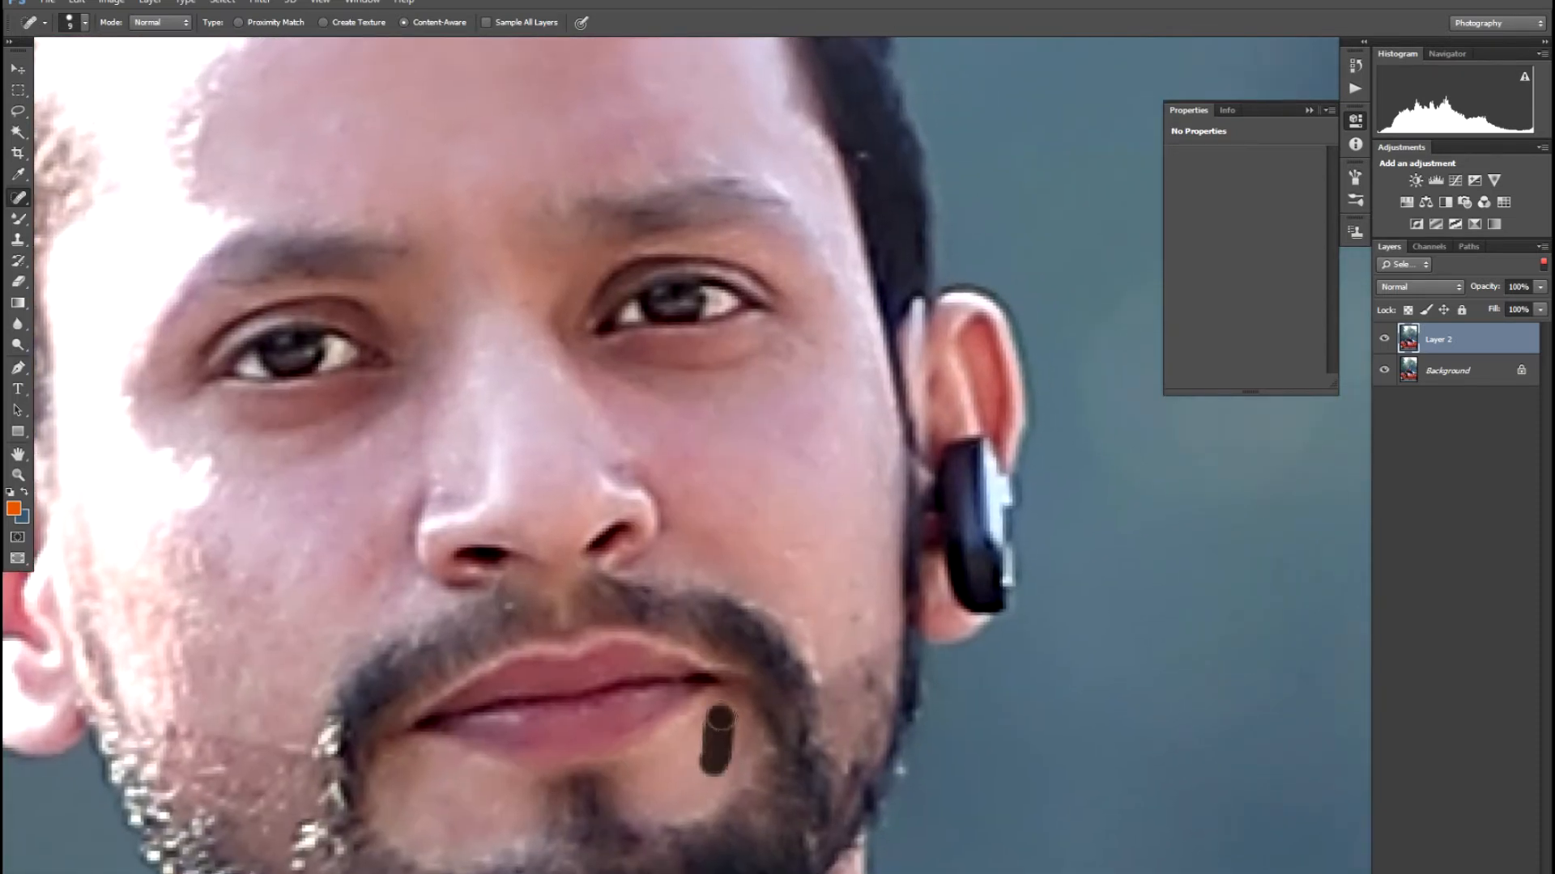
pyautogui.moveTo(784, 562); pyautogui.dragTo(814, 538)
pyautogui.moveTo(857, 612); pyautogui.dragTo(851, 570)
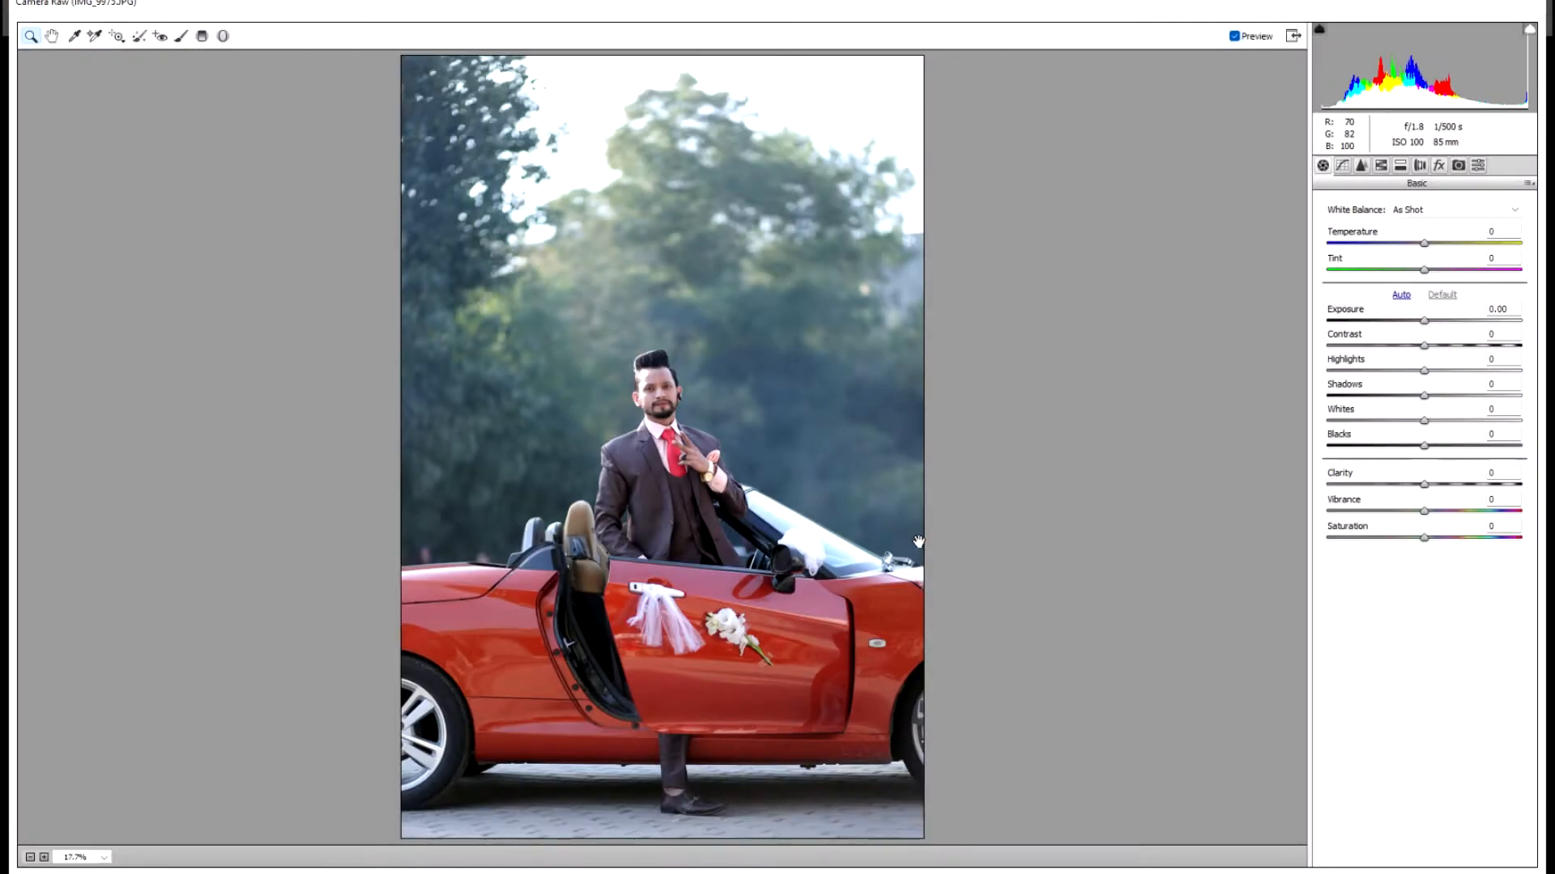
# - In Camera Raw's Basic panel set Clarity +53, Contrast -2, Highlights -1 and Shadows -1
pyautogui.hotkey('ctrl', '+')
pyautogui.moveTo(1442, 491); pyautogui.dragTo(1479, 490)
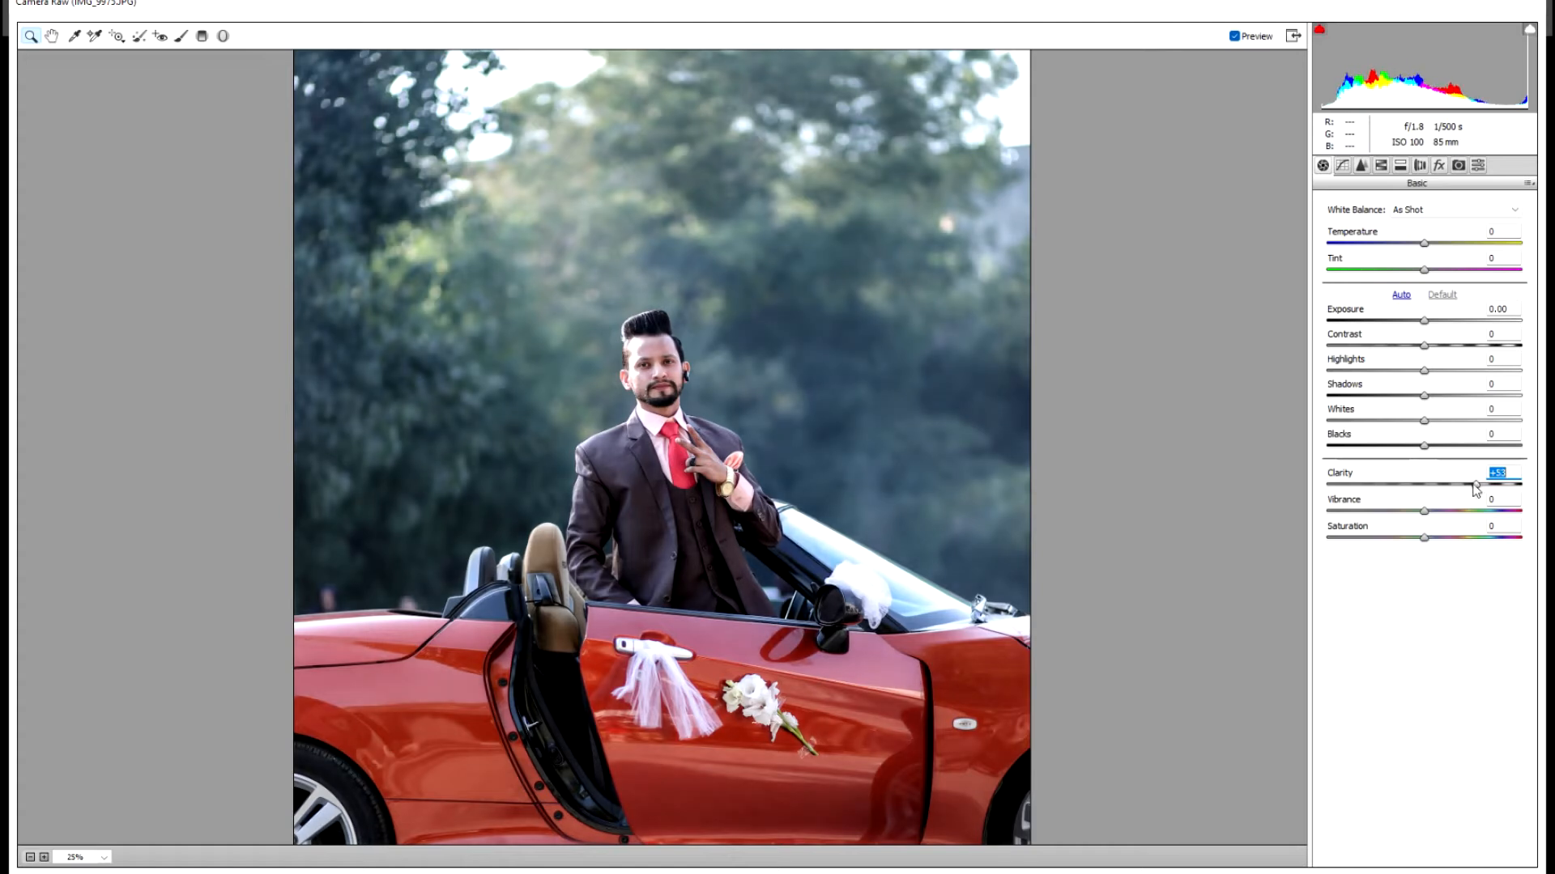
pyautogui.click(701, 424)
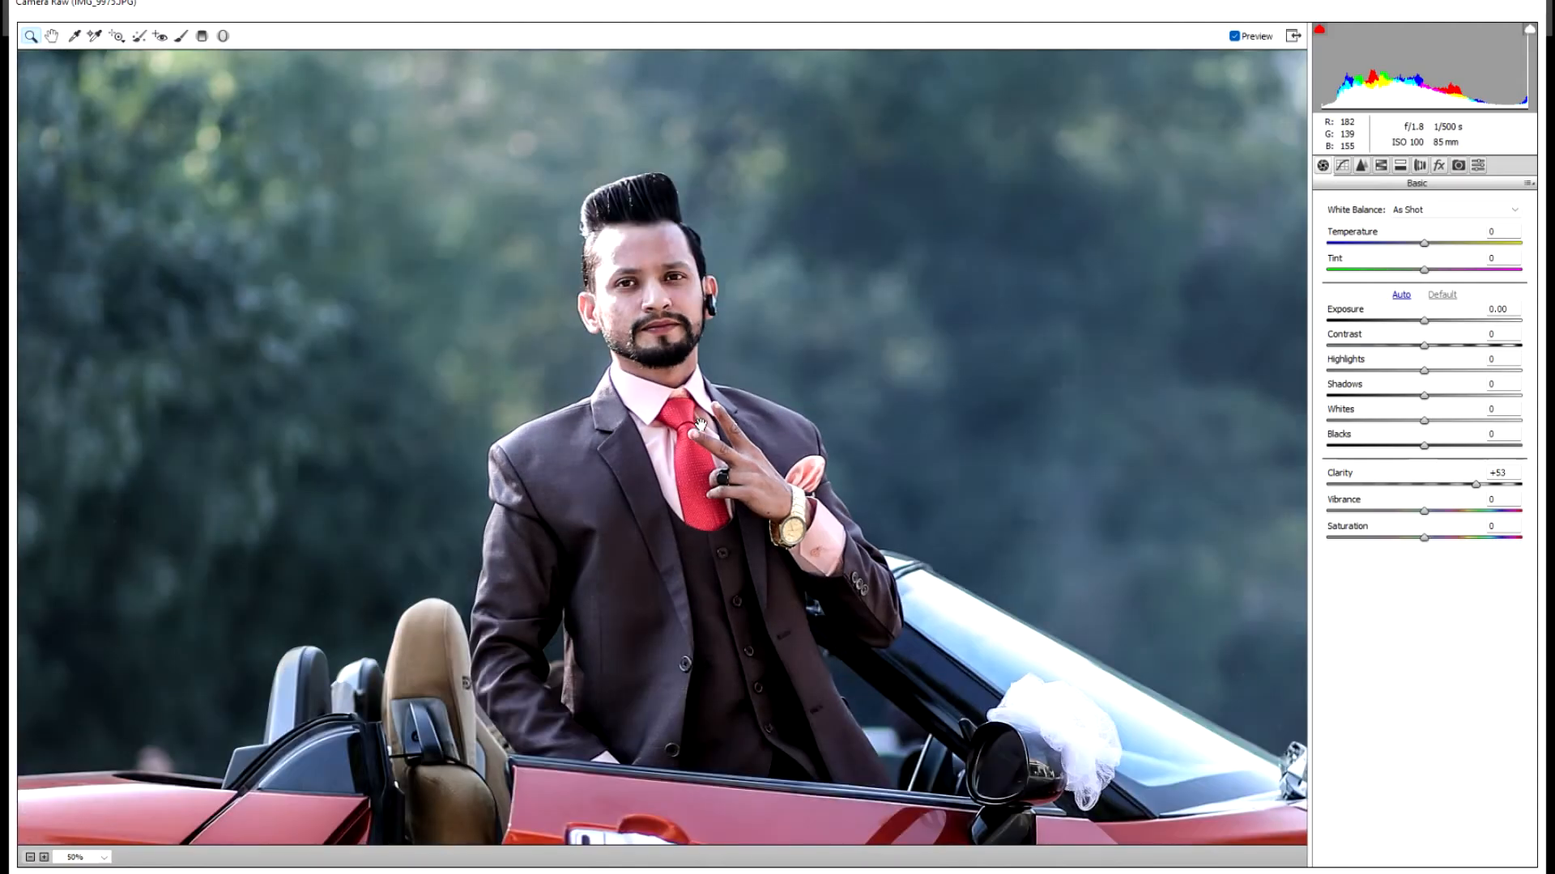
pyautogui.hotkey('ctrl', '-')
pyautogui.hotkey('ctrl', '-')
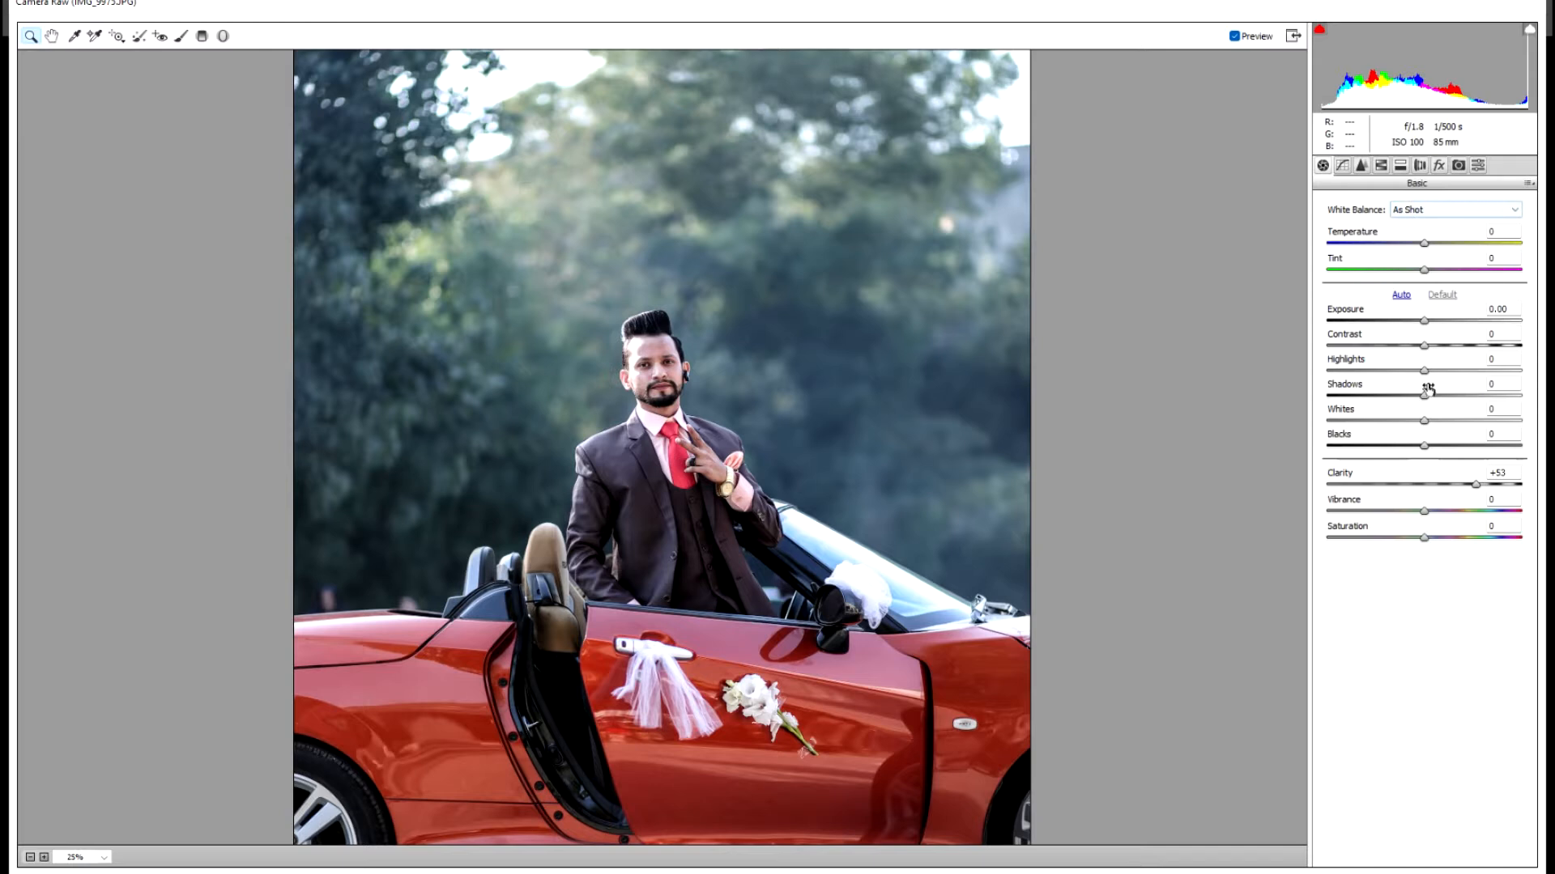
pyautogui.moveTo(1431, 399); pyautogui.dragTo(1393, 399)
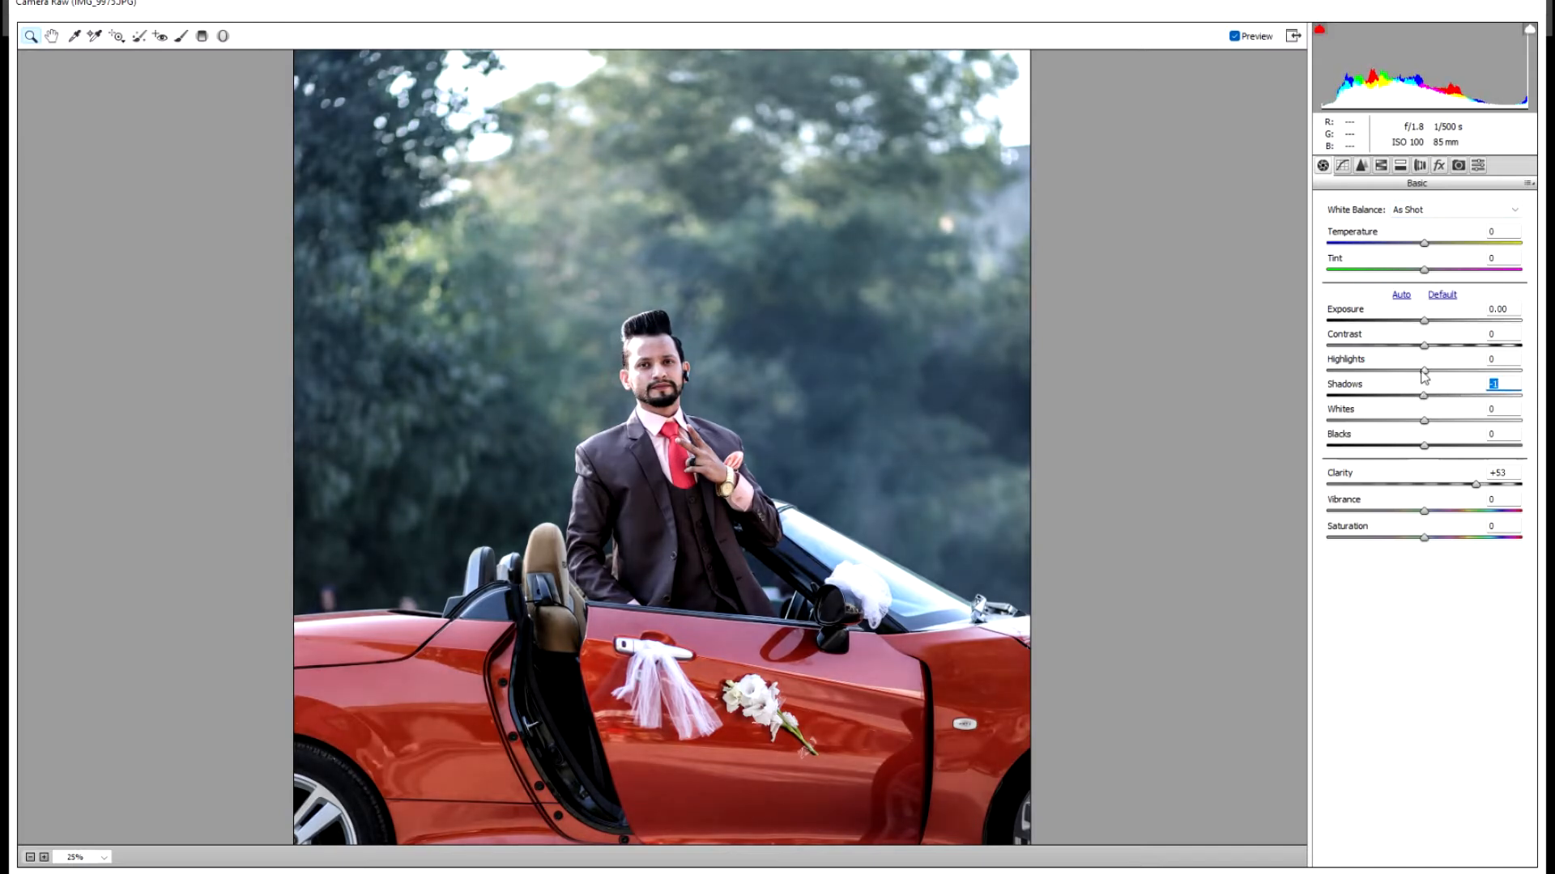
pyautogui.moveTo(1446, 375); pyautogui.dragTo(1360, 383)
pyautogui.click(1423, 371)
pyautogui.click(1425, 347)
# - In the HSL Hue panel set Aquas -47, Blues -46 and Greens +88
pyautogui.click(1384, 166)
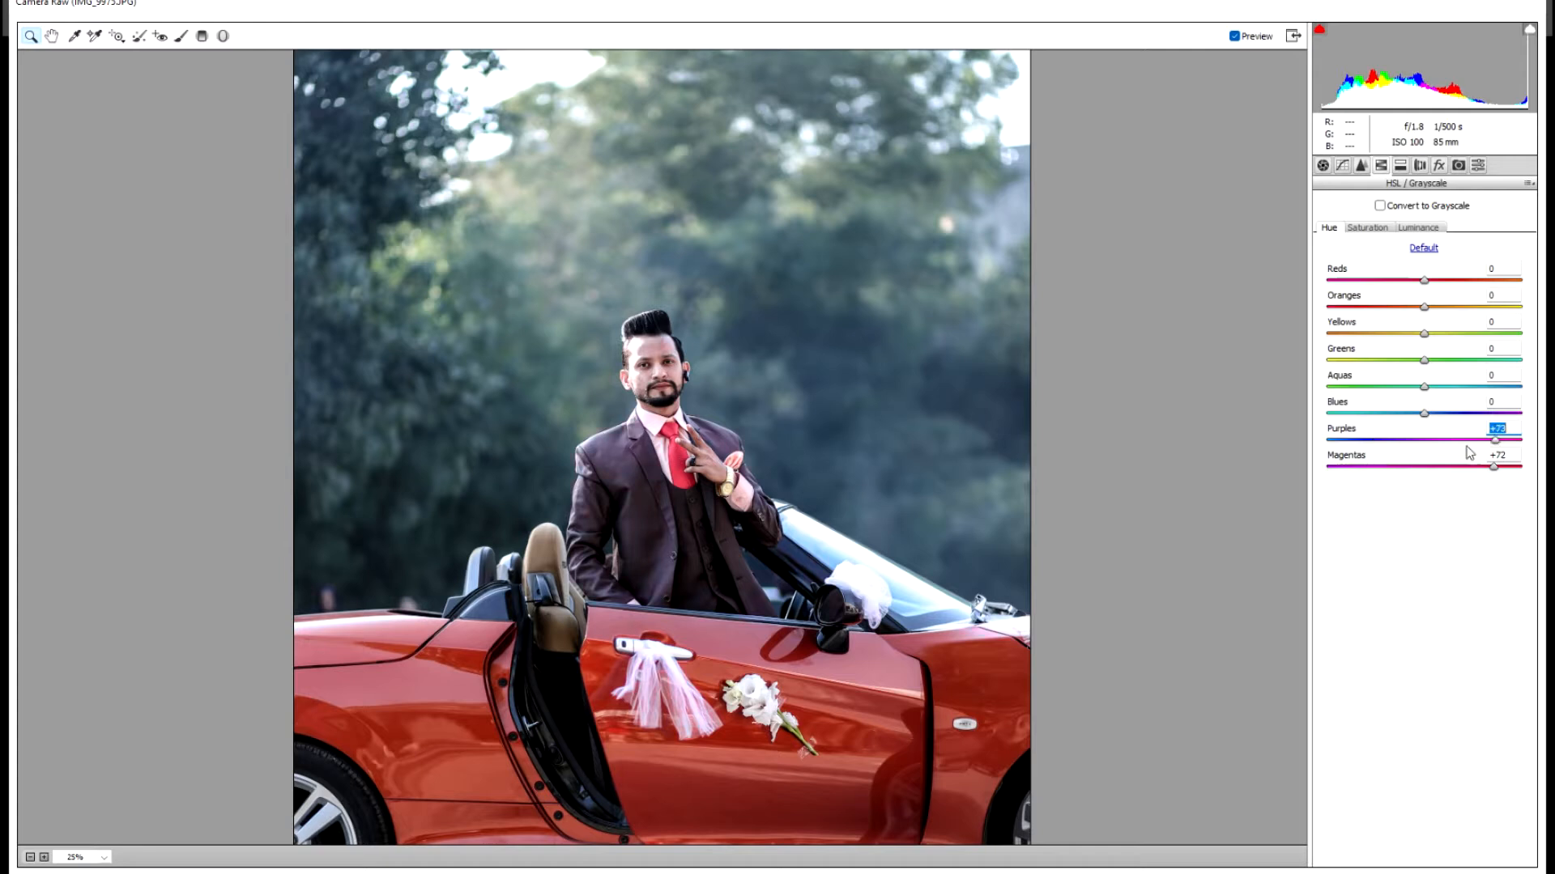
pyautogui.moveTo(1484, 415); pyautogui.dragTo(1519, 414)
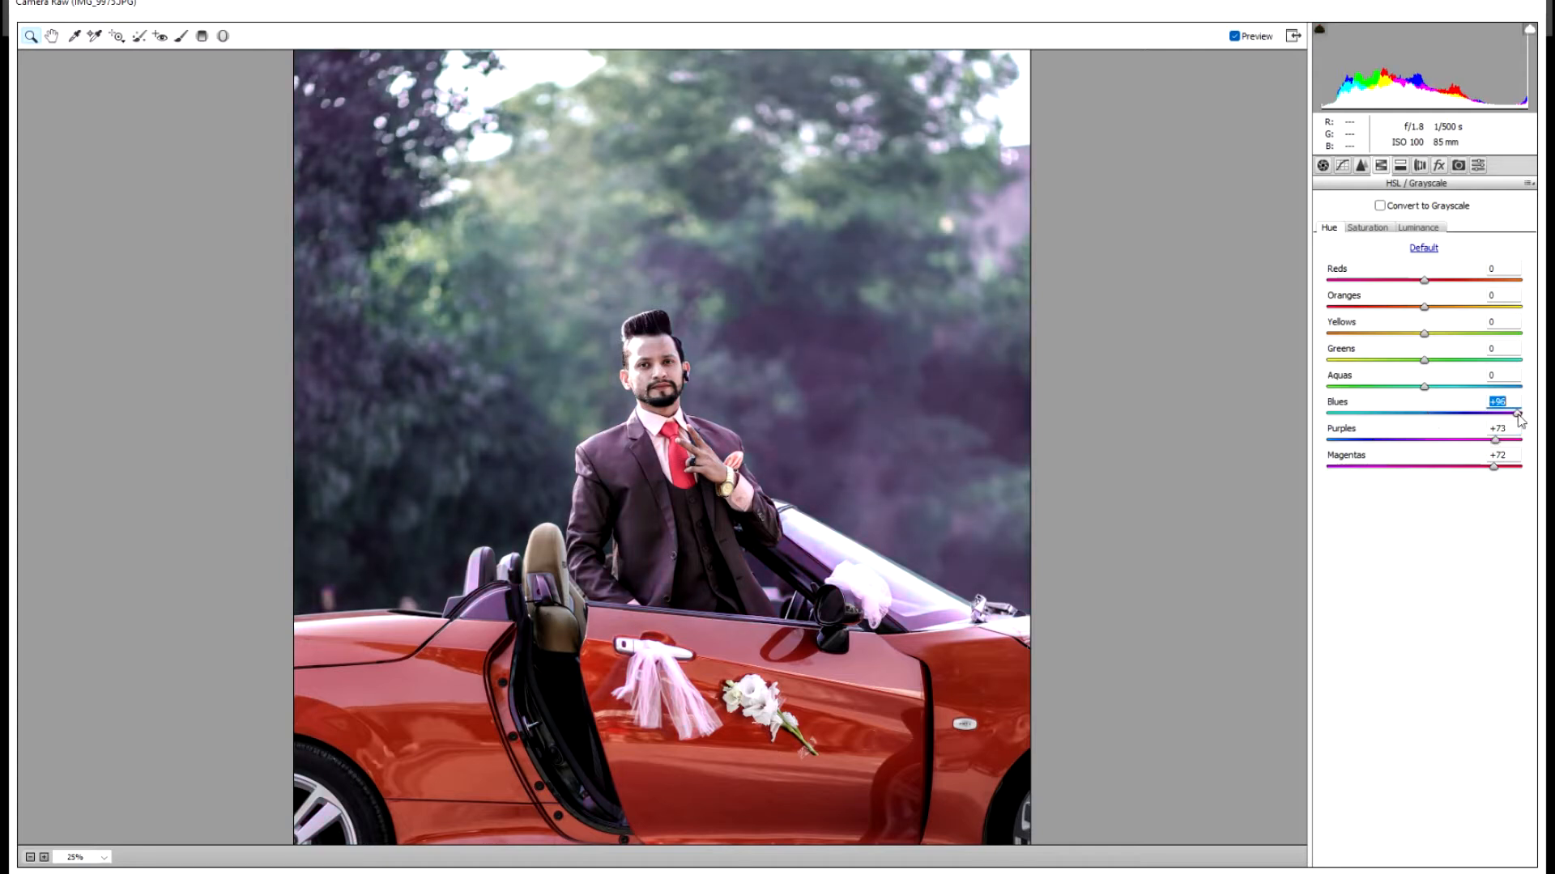
pyautogui.hotkey('ctrl', '+')
pyautogui.hotkey('ctrl', '+')
pyautogui.hotkey('ctrl', '+')
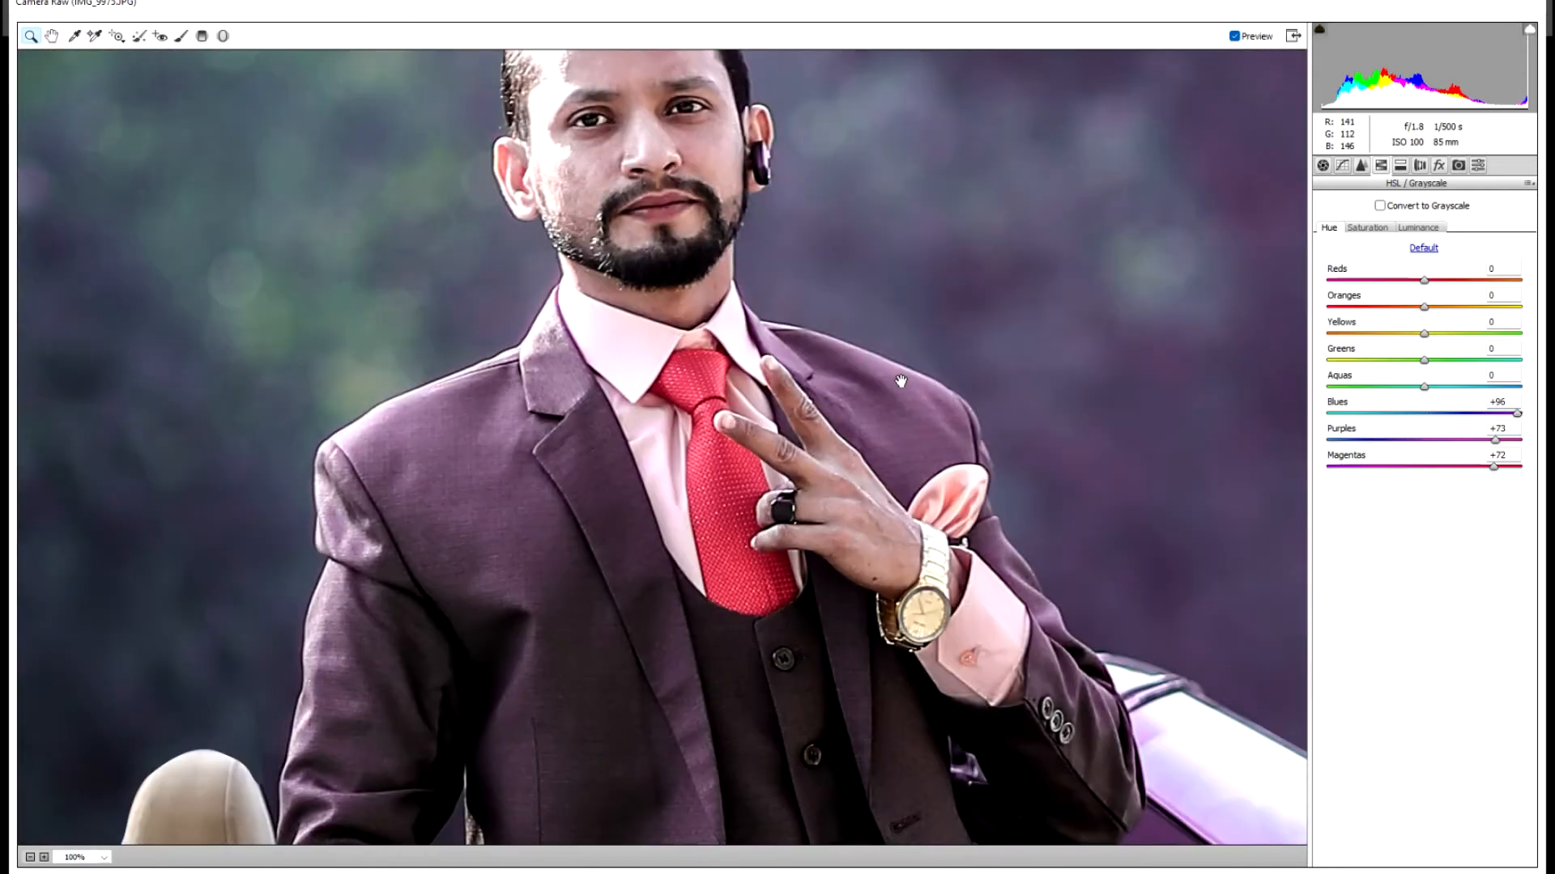
pyautogui.hotkey('ctrl', '-')
pyautogui.hotkey('ctrl', '-')
pyautogui.hotkey('ctrl', '-')
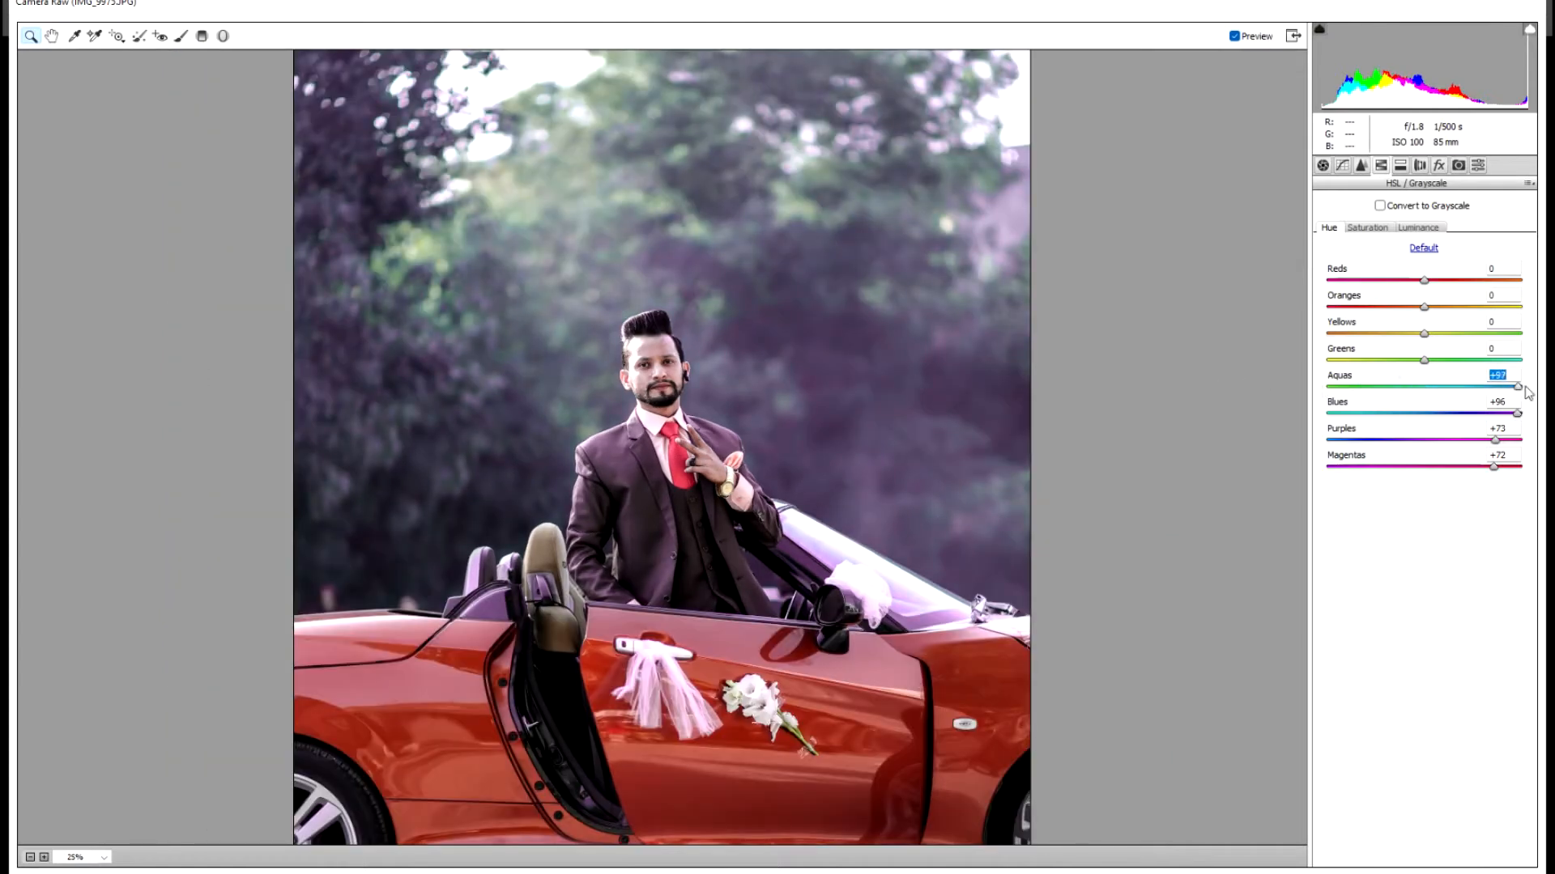
pyautogui.moveTo(1442, 395); pyautogui.dragTo(1382, 390)
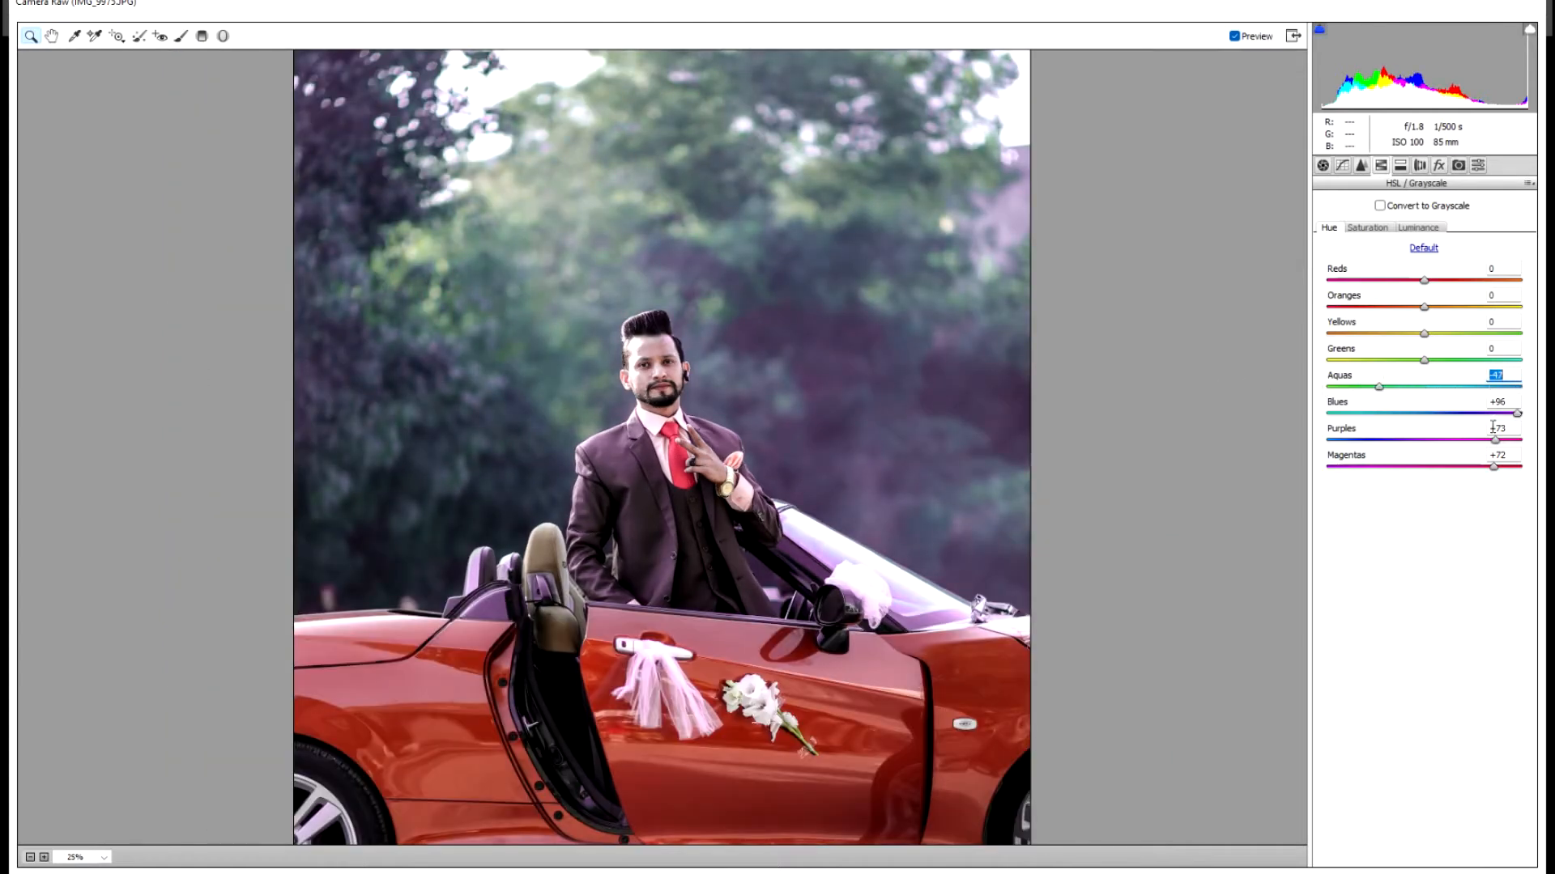
pyautogui.moveTo(1514, 415); pyautogui.dragTo(1349, 414)
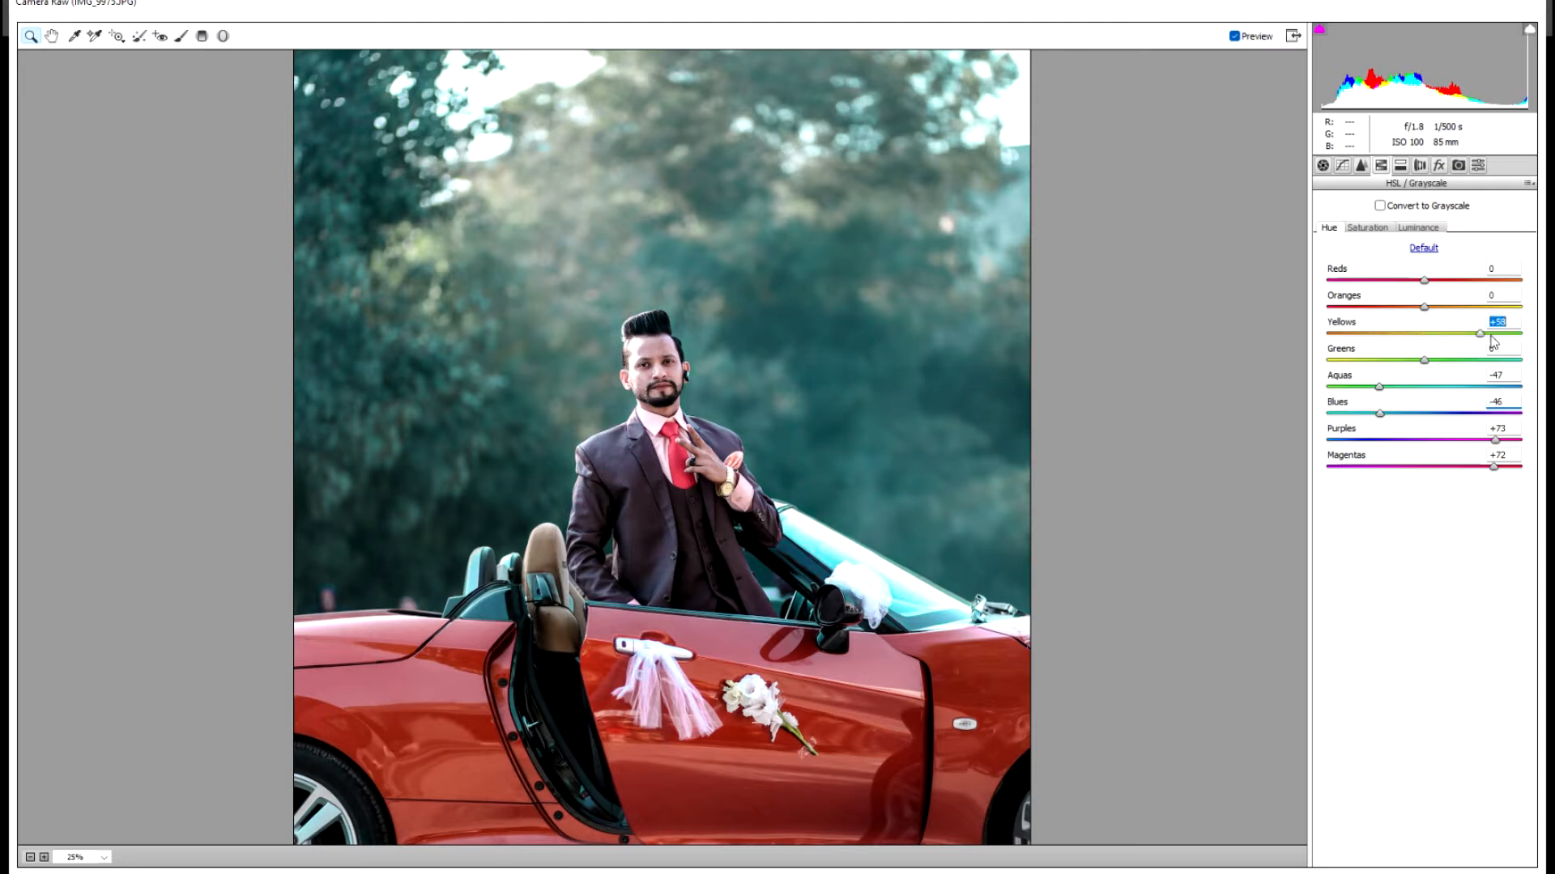
pyautogui.moveTo(1425, 361); pyautogui.dragTo(1512, 364)
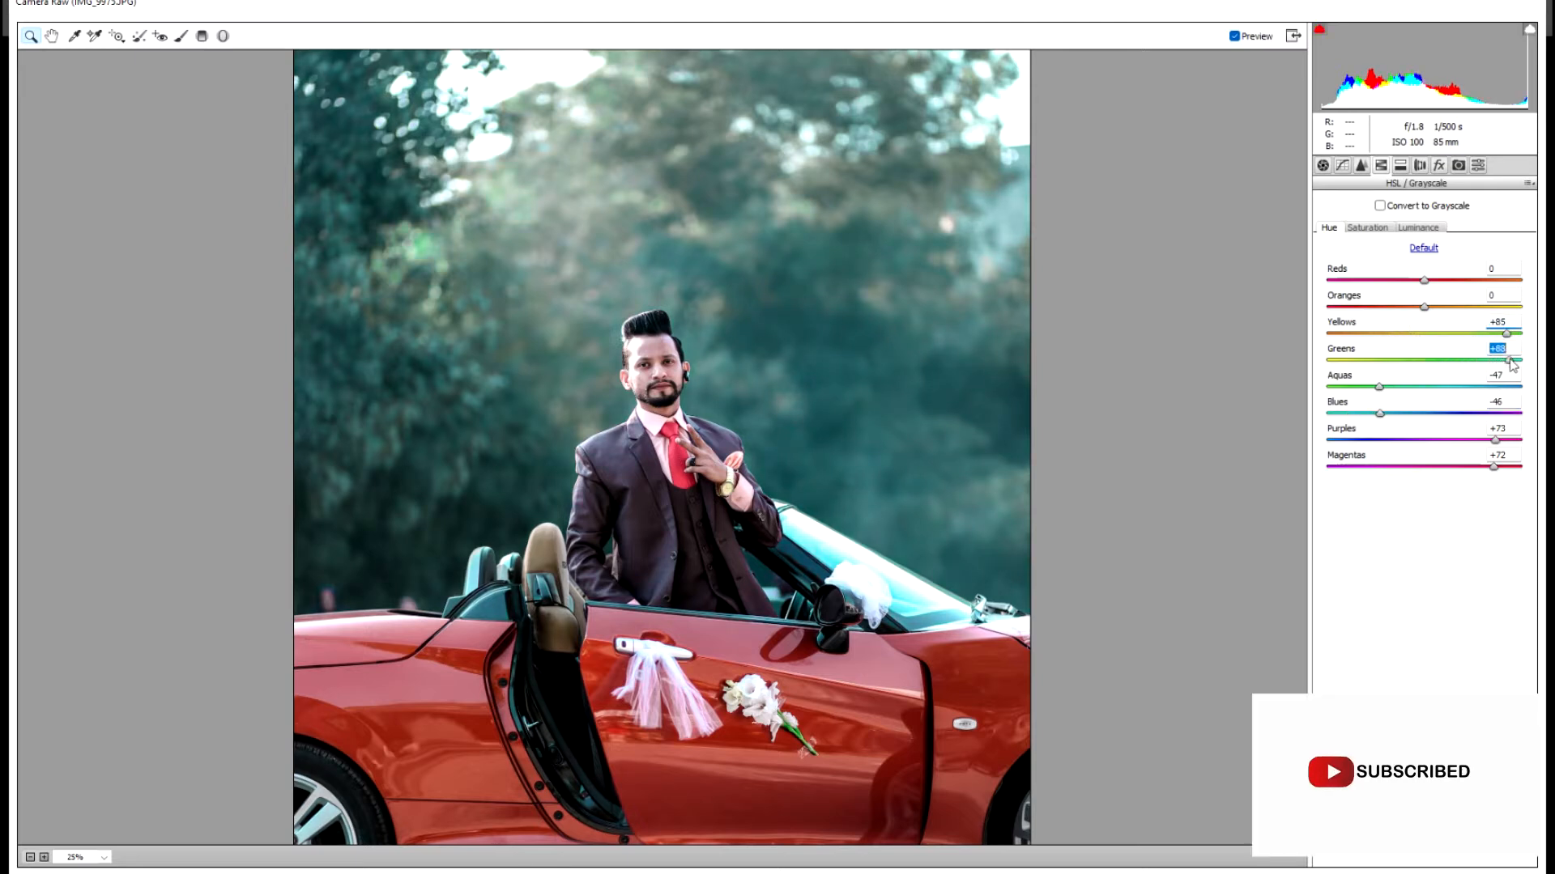
# - Set Blues saturation +65 and Greens luminance -98, then raise Basic Highlights to +43
pyautogui.click(1374, 229)
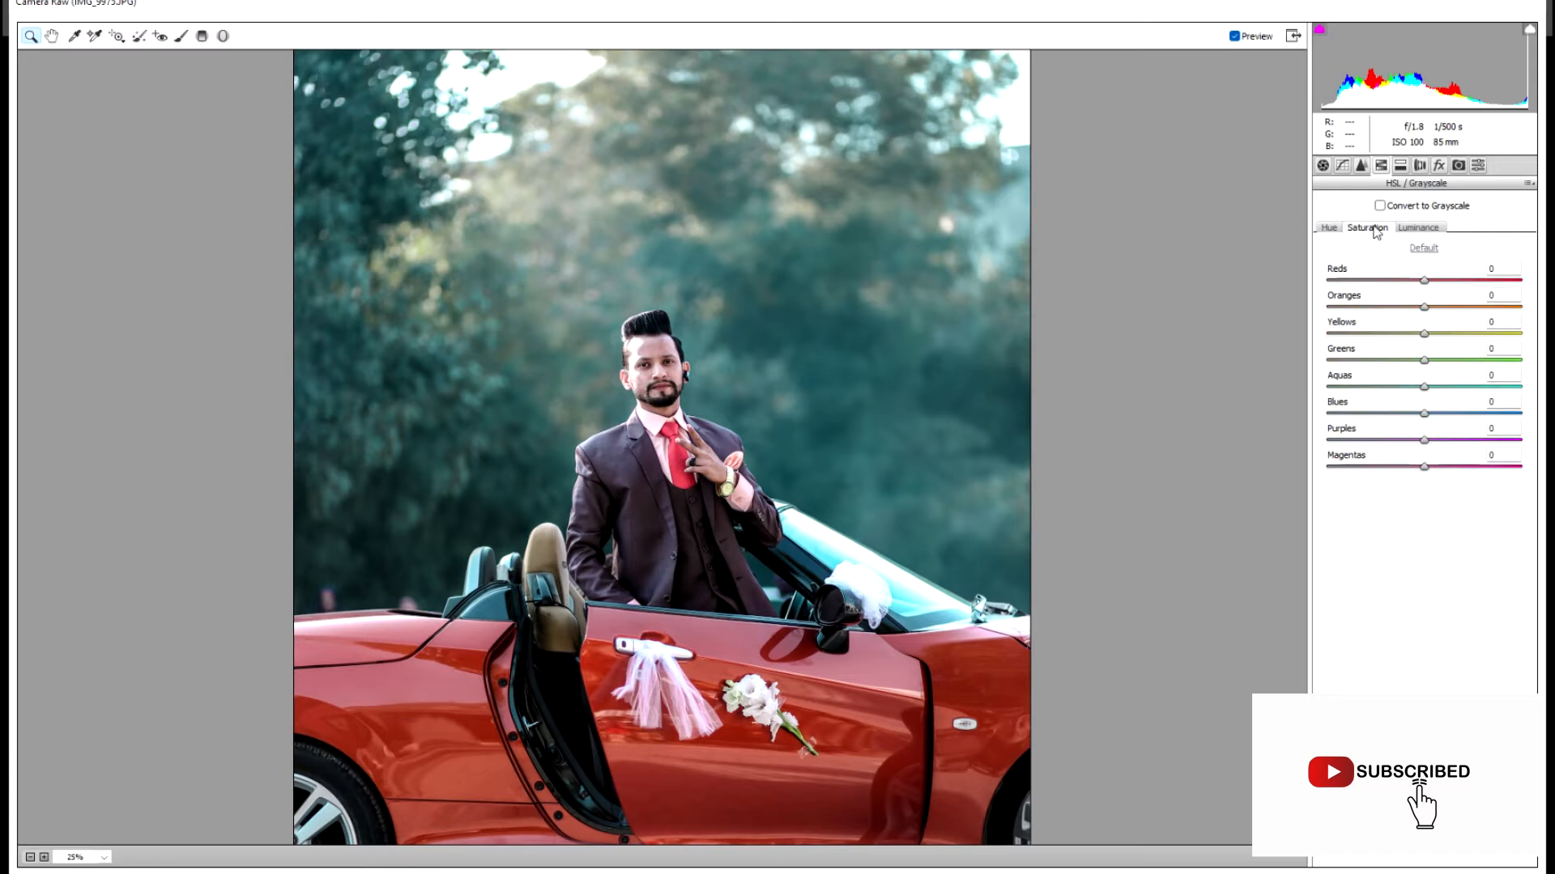
pyautogui.moveTo(1413, 407); pyautogui.dragTo(1492, 415)
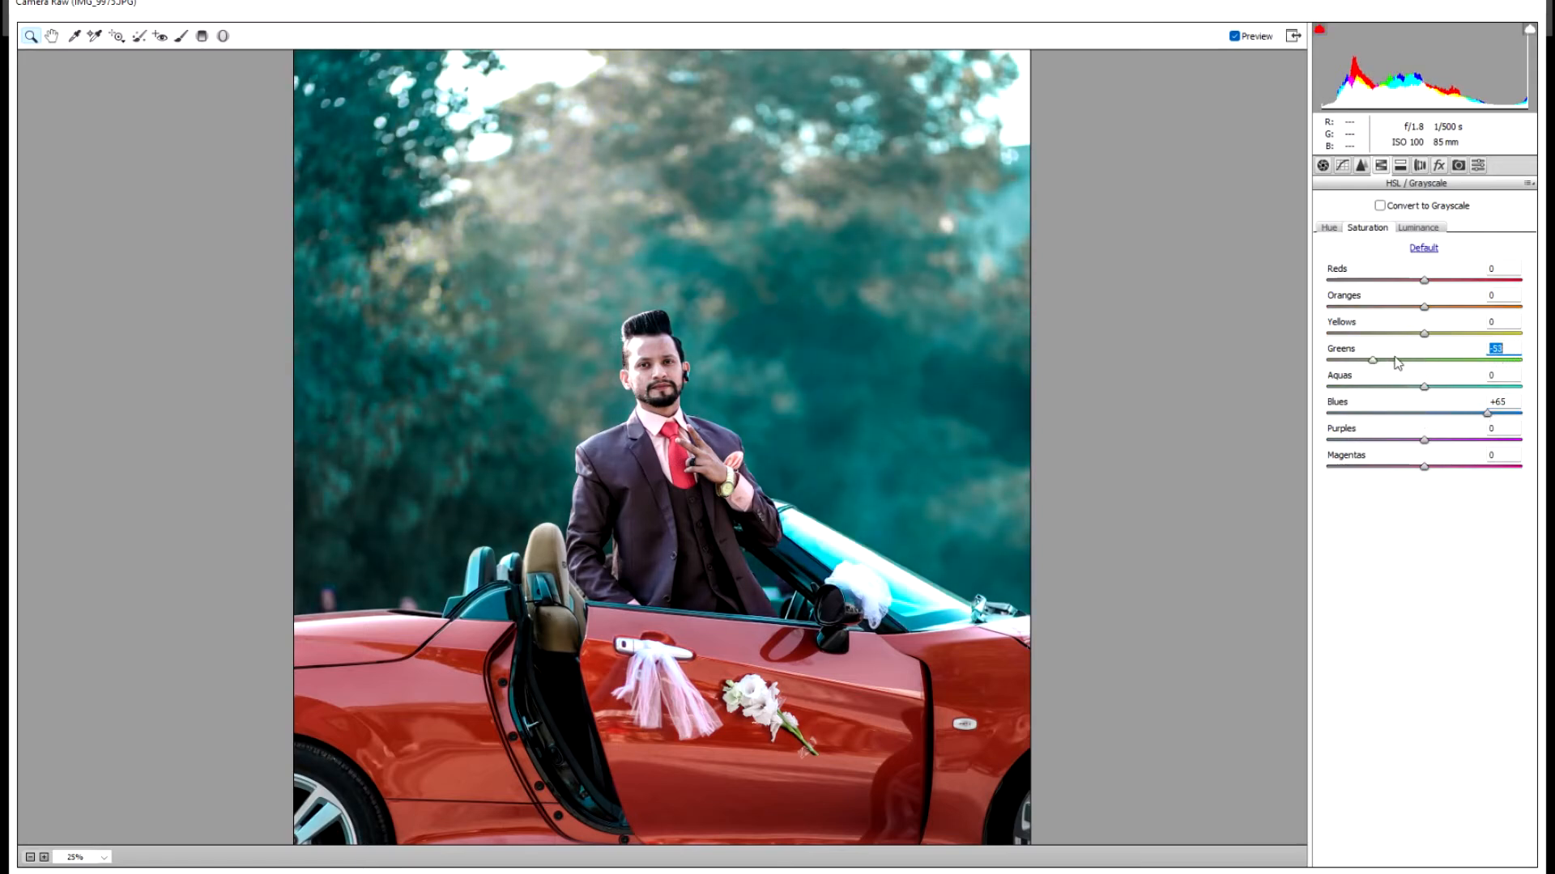
pyautogui.click(1422, 227)
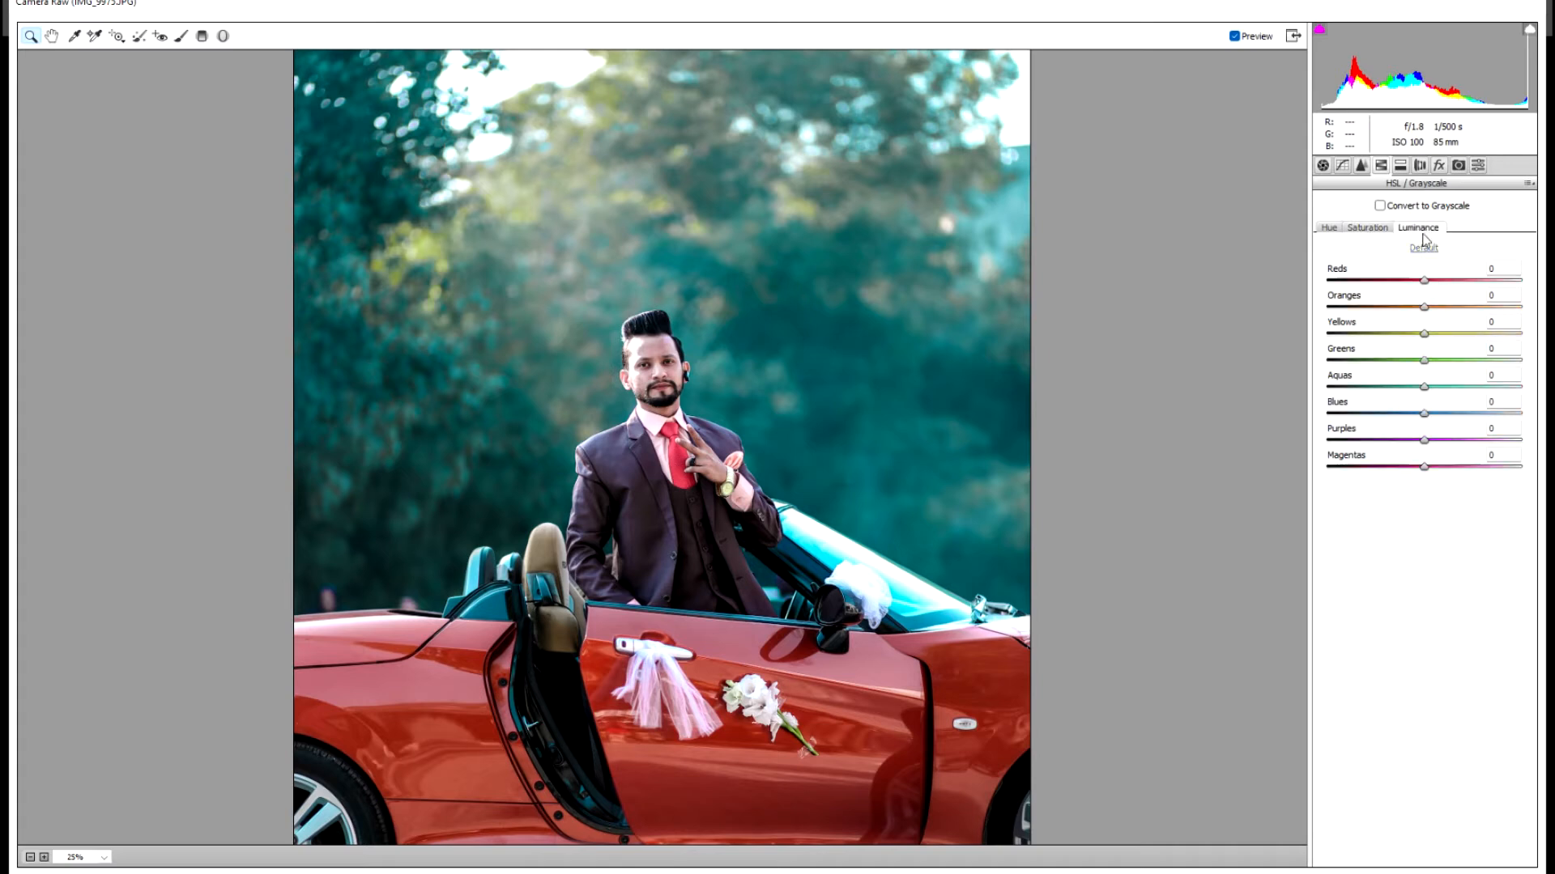
pyautogui.moveTo(1429, 366); pyautogui.dragTo(1334, 368)
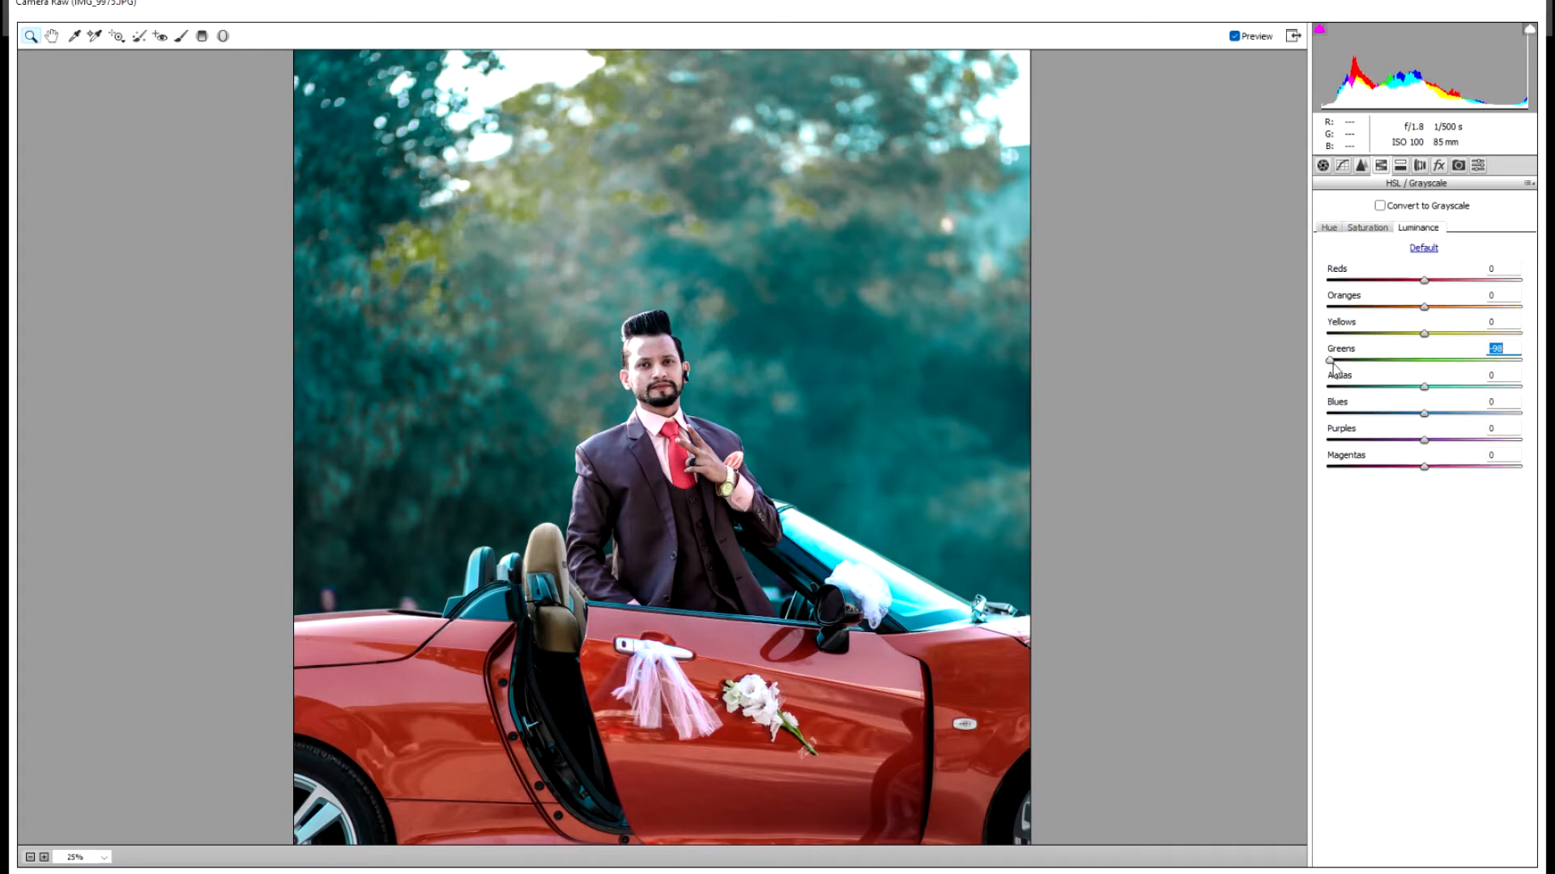
pyautogui.hotkey('ctrl', '-')
pyautogui.hotkey('ctrl', '-')
pyautogui.hotkey('ctrl', '+')
pyautogui.hotkey('ctrl', '+')
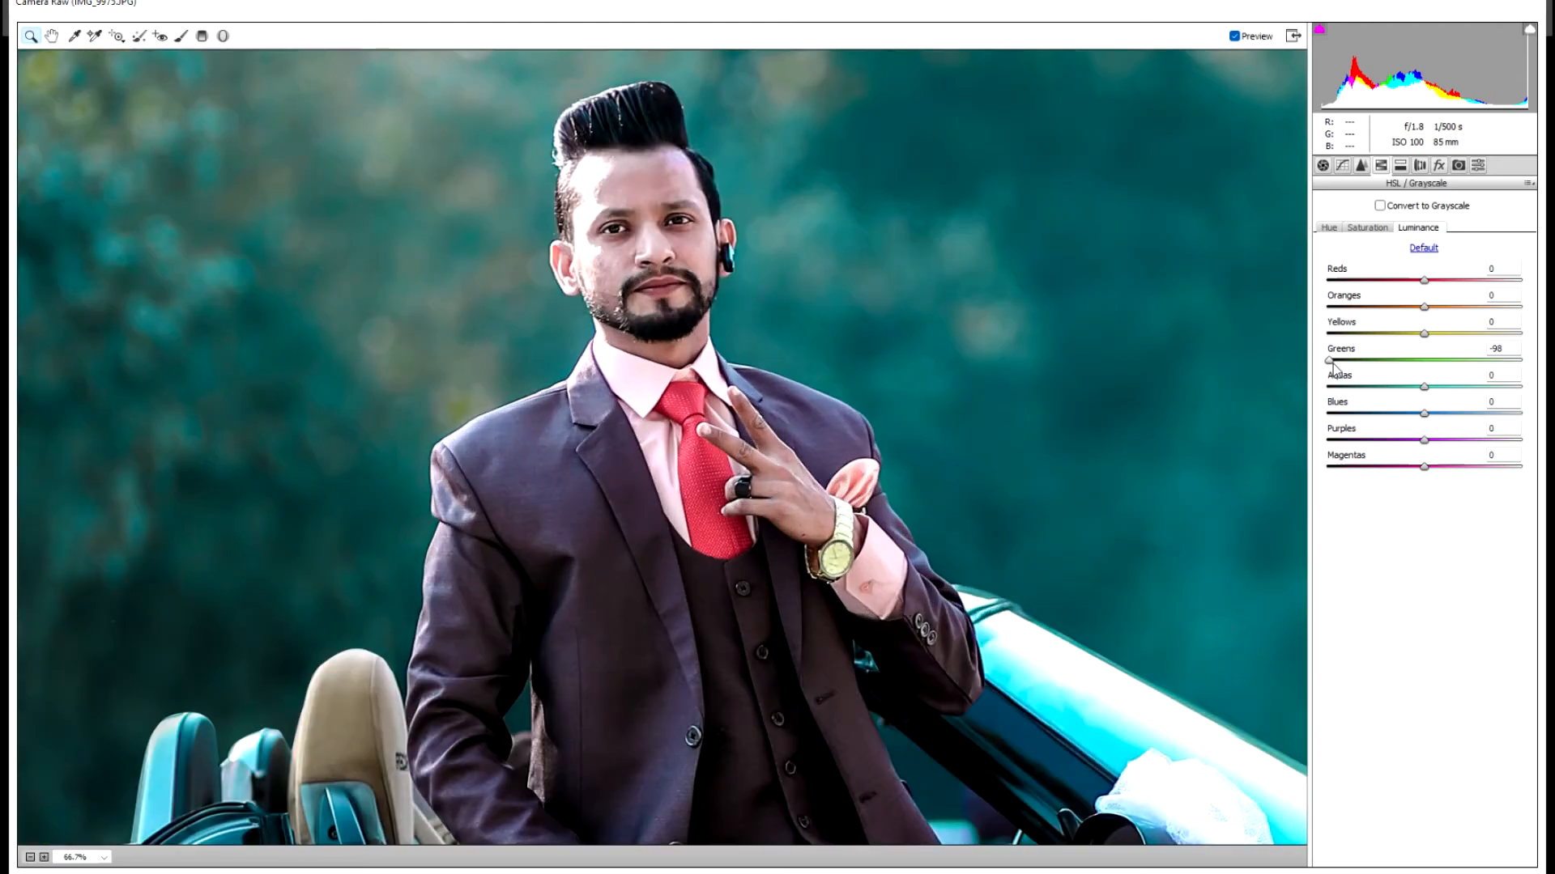
pyautogui.hotkey('ctrl', '-')
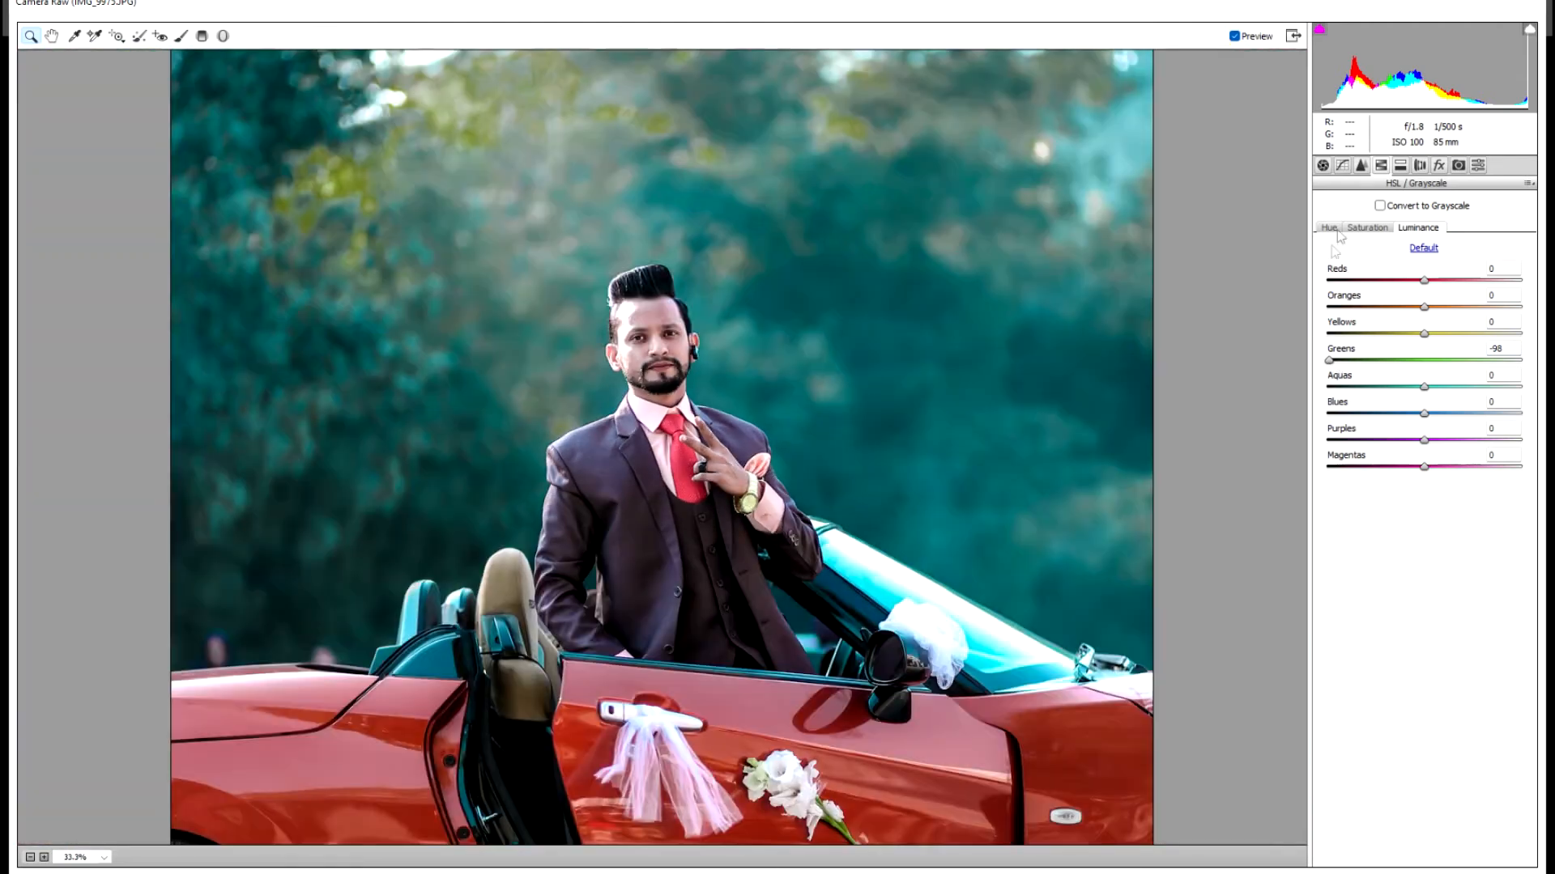
pyautogui.click(1323, 165)
pyautogui.moveTo(1452, 376); pyautogui.dragTo(1474, 403)
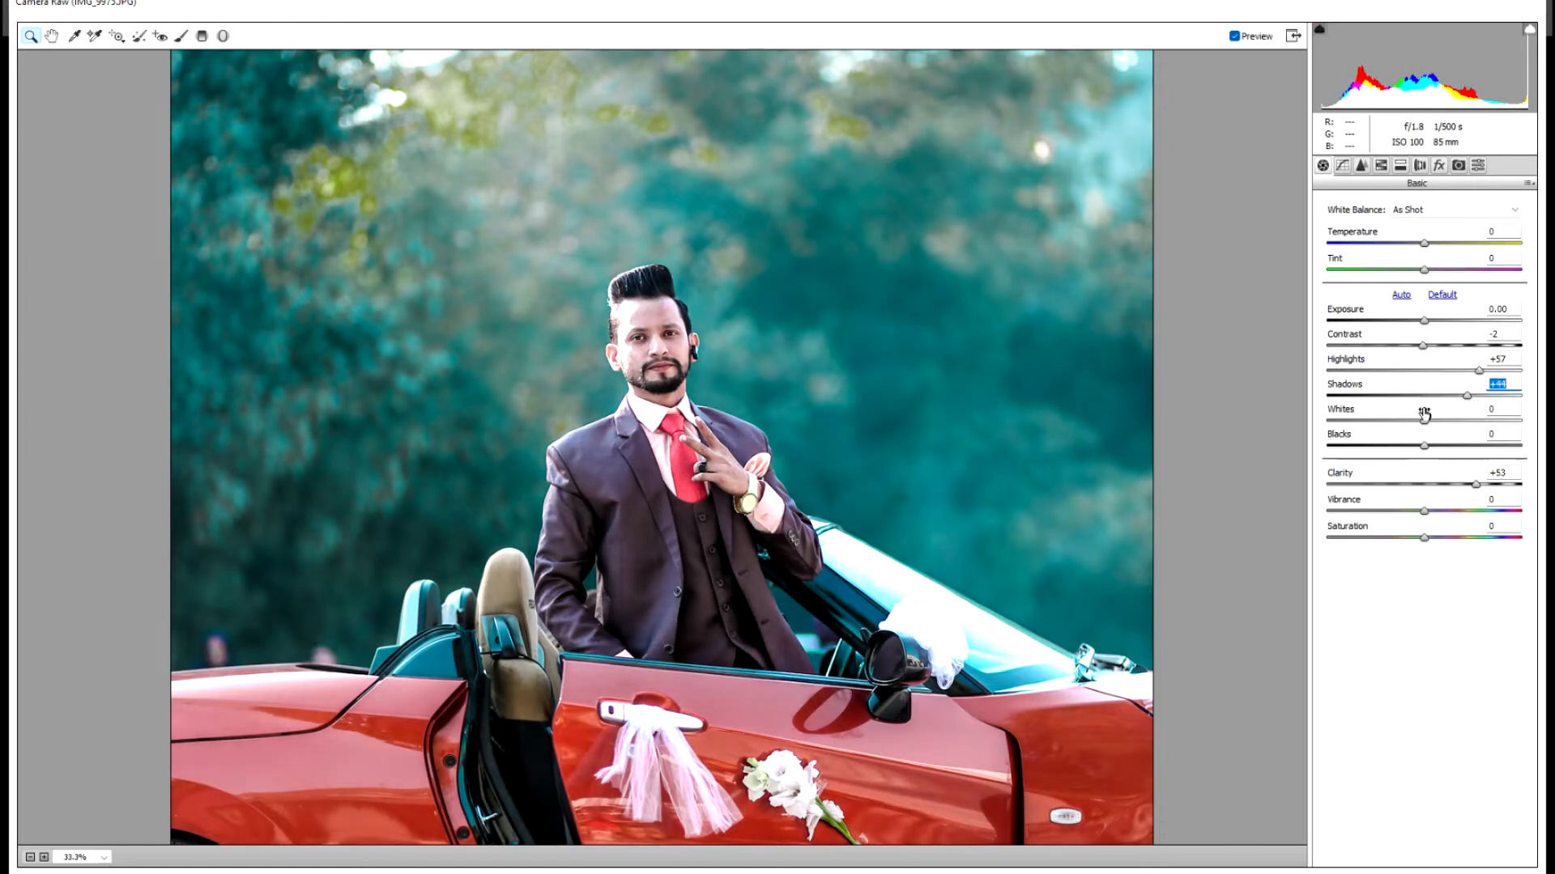
# - Raise Whites to +53 in the Camera Raw Basic panel
pyautogui.moveTo(1469, 426); pyautogui.dragTo(1481, 427)
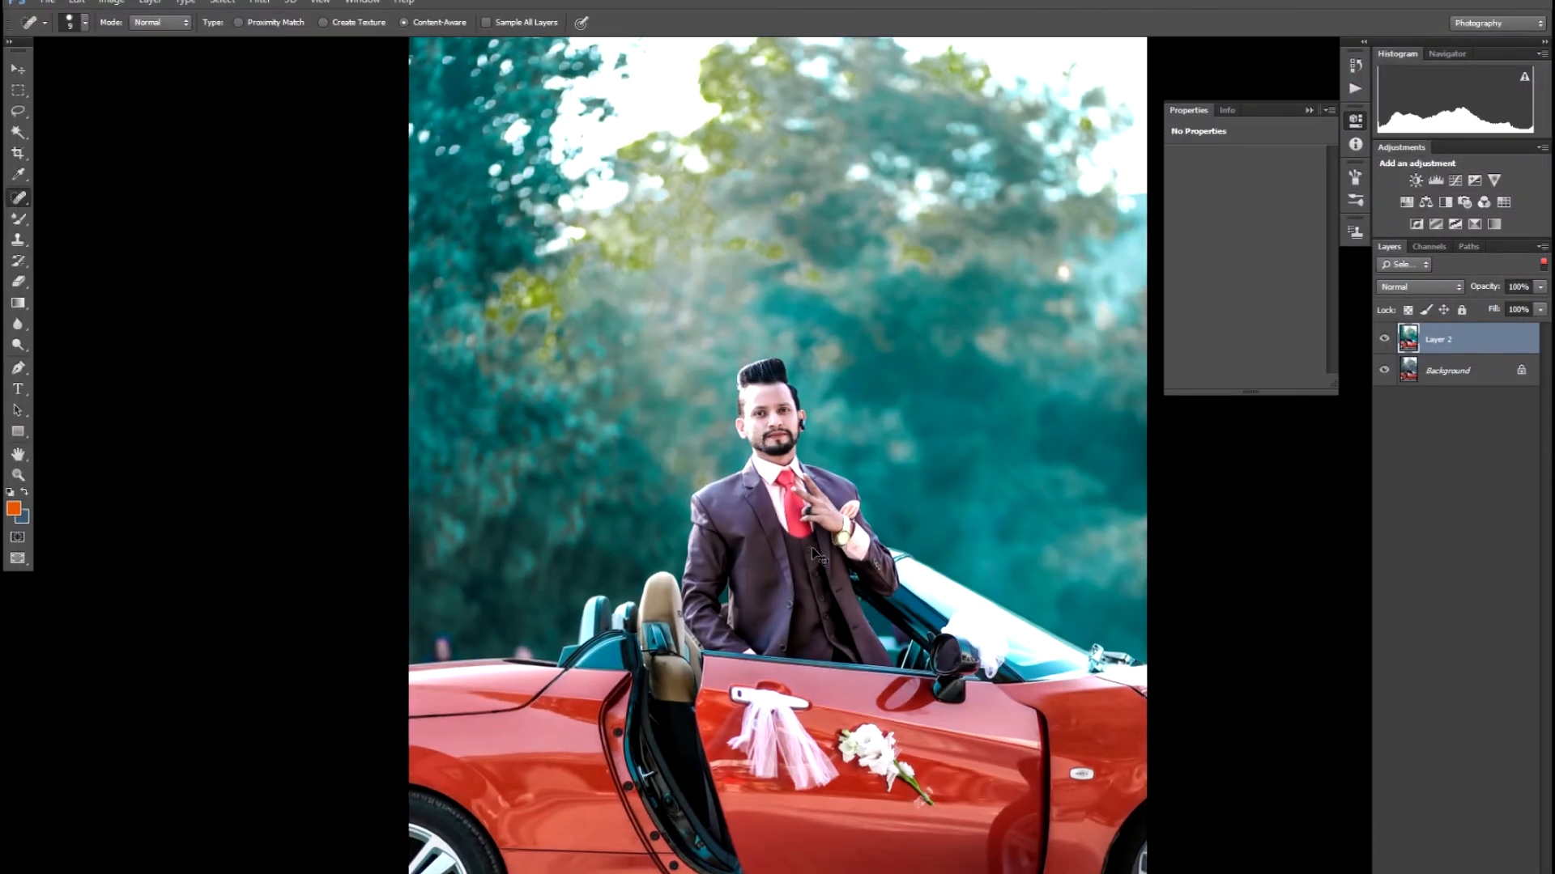
# - Magic Wand-select the face skin, adding the nose highlight and the chin below the lips
pyautogui.hotkey('ctrl', '+')
pyautogui.hotkey('ctrl', '+')
pyautogui.hotkey('ctrl', '+')
pyautogui.hotkey('ctrl', '+')
pyautogui.moveTo(792, 333); pyautogui.dragTo(772, 549)
pyautogui.scroll(5, 771, 550)
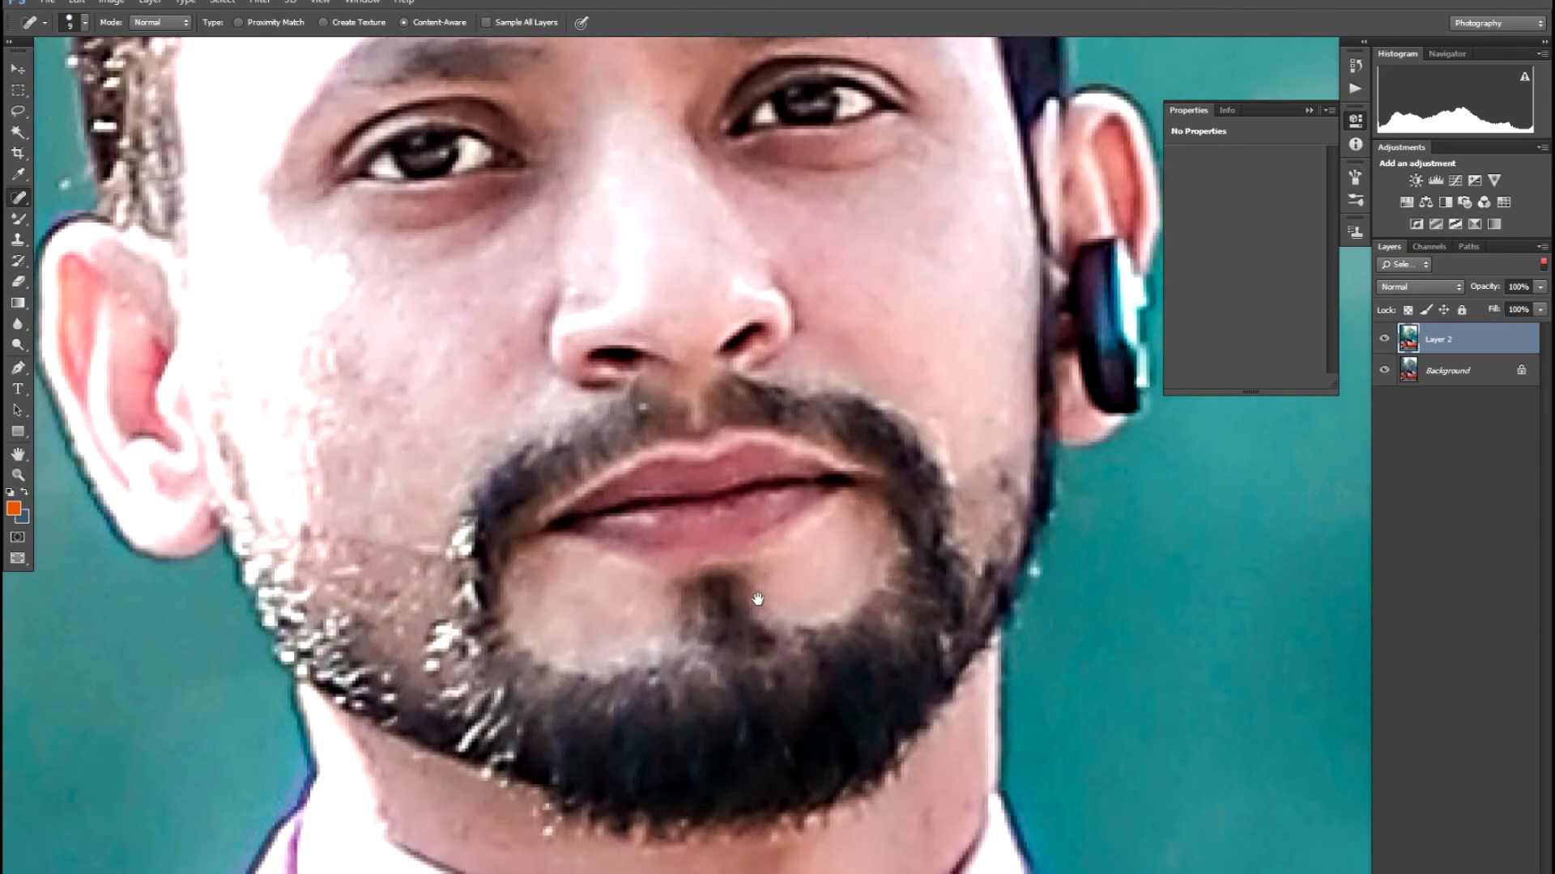
pyautogui.press('v')
pyautogui.moveTo(509, 451); pyautogui.dragTo(595, 557)
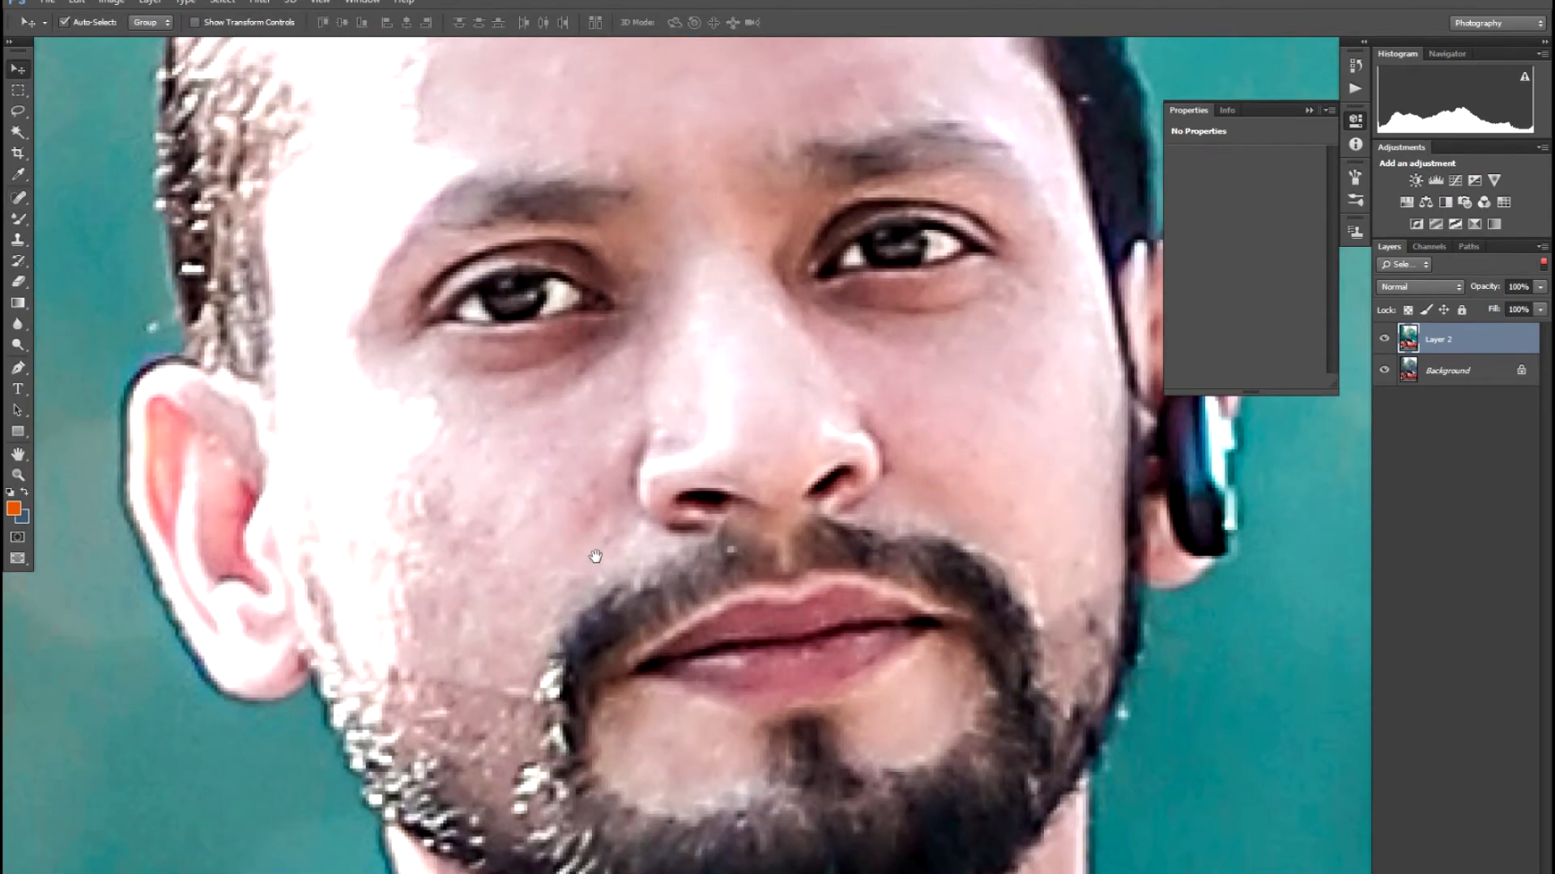
pyautogui.hotkey('ctrl', '0')
pyautogui.press('w')
pyautogui.click(701, 449)
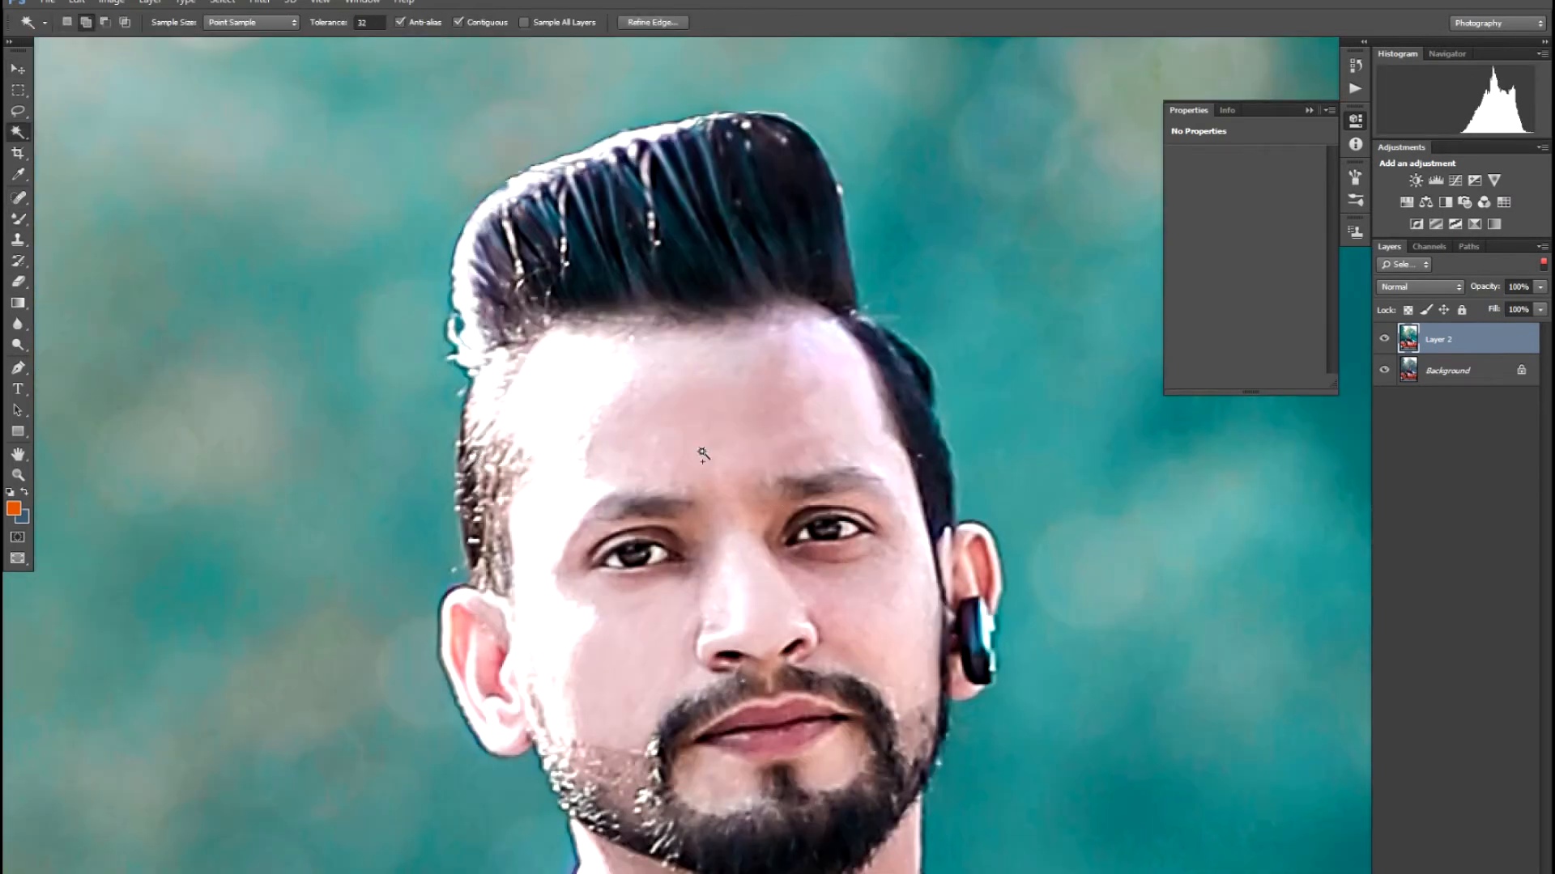
pyautogui.keyDown('shift'); pyautogui.click(733, 601); pyautogui.keyUp('shift')
pyautogui.keyDown('shift'); pyautogui.click(711, 776); pyautogui.keyUp('shift')
# - Pan and zoom the view back onto the man's face
pyautogui.press('h')
pyautogui.moveTo(711, 776); pyautogui.dragTo(734, 536)
pyautogui.moveTo(923, 468)
pyautogui.mouseDown()
pyautogui.moveTo(378, 677)
pyautogui.moveTo(255, 767)
pyautogui.mouseUp()
pyautogui.press('b')
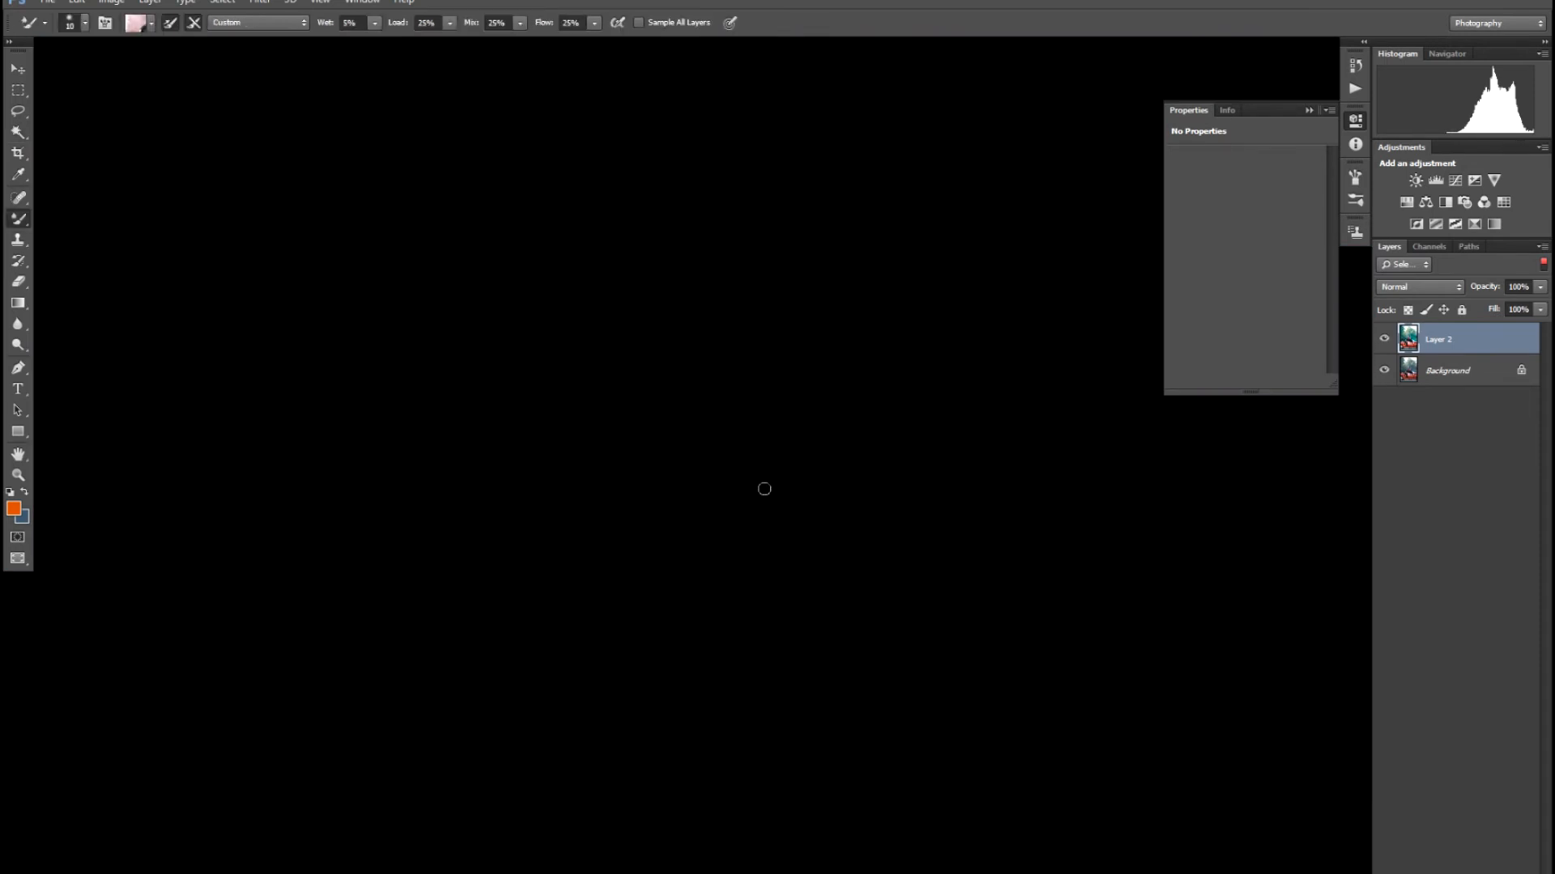
pyautogui.hotkey('ctrl', '-')
pyautogui.hotkey('ctrl', '-')
pyautogui.hotkey('ctrl', '-')
pyautogui.hotkey('ctrl', '-')
pyautogui.hotkey('ctrl', '-')
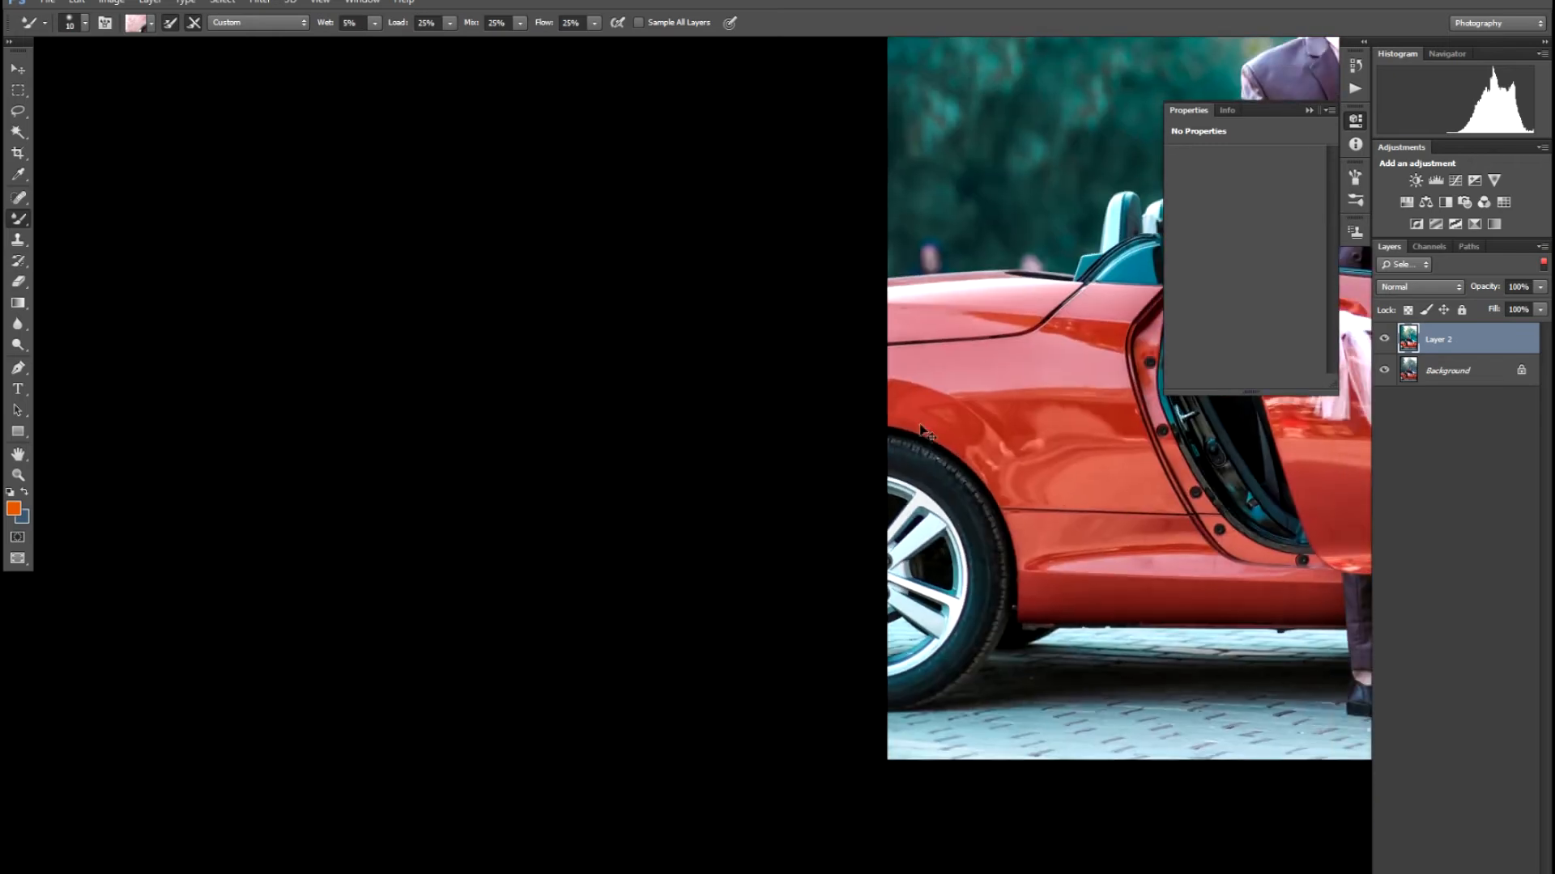
pyautogui.moveTo(689, 546); pyautogui.dragTo(511, 684)
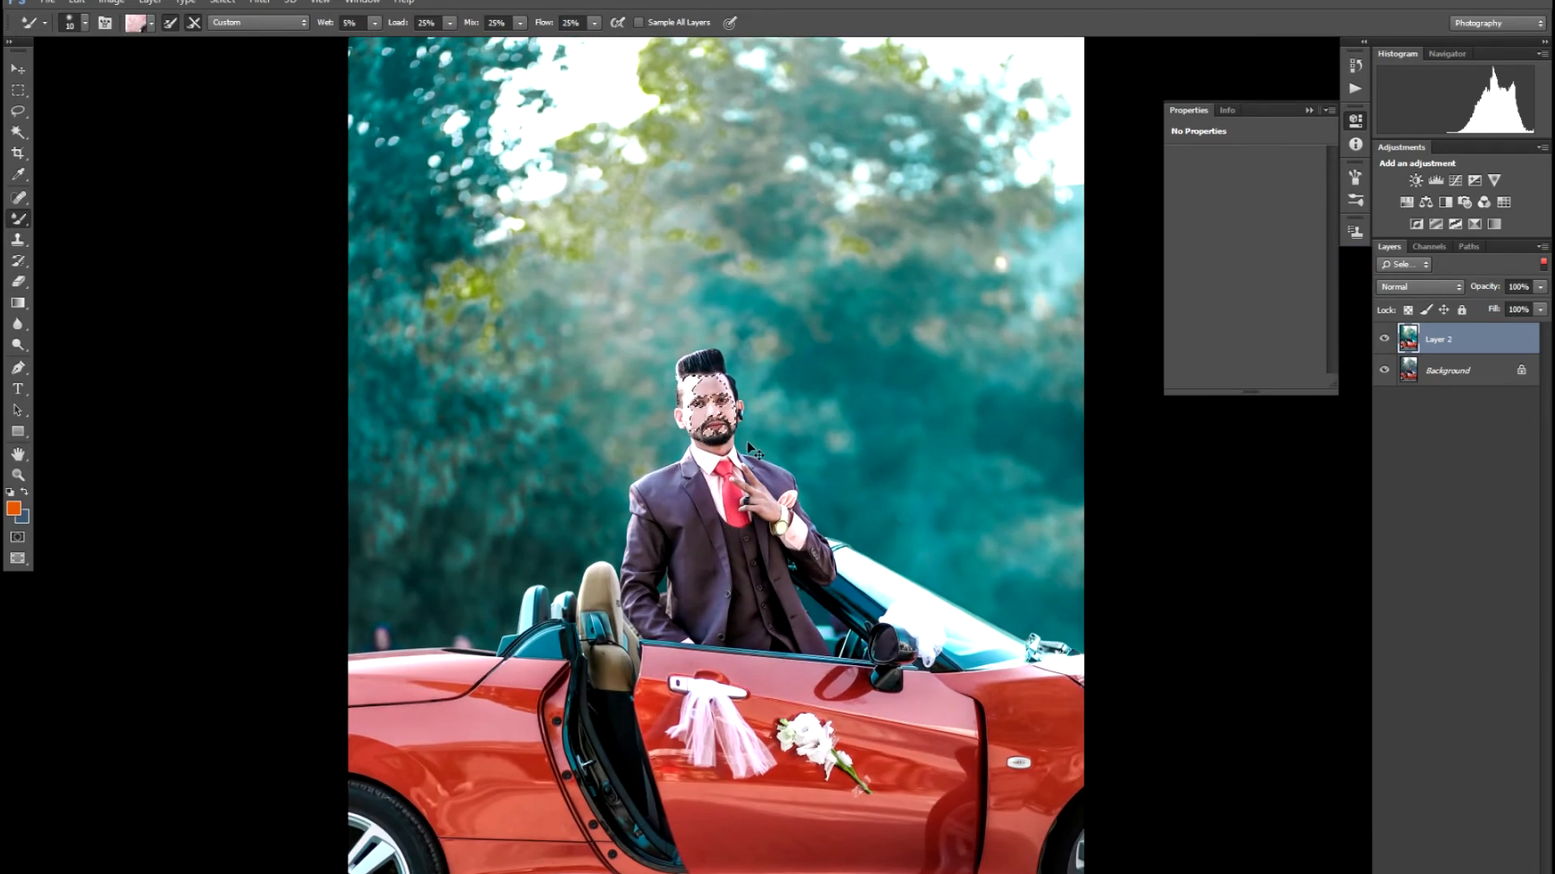
pyautogui.hotkey('ctrl', '+')
pyautogui.hotkey('ctrl', '+')
pyautogui.hotkey('ctrl', '+')
pyautogui.hotkey('ctrl', '+')
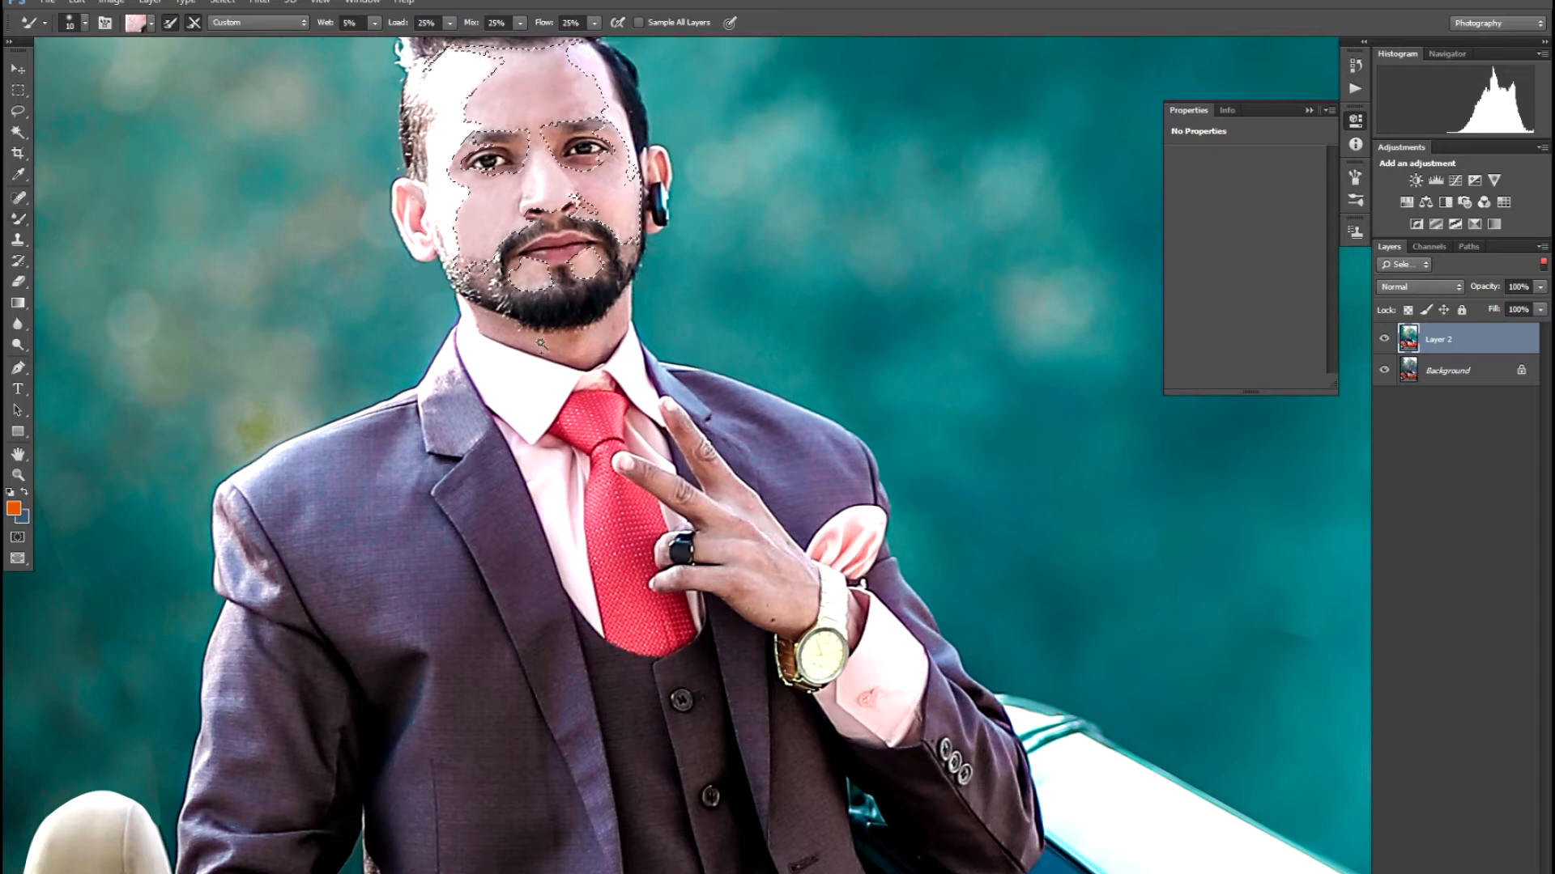
# - Add the neck and the skin around the left eye to the Magic Wand selection
pyautogui.press('w')
pyautogui.click(541, 344)
pyautogui.moveTo(513, 373); pyautogui.dragTo(522, 556)
pyautogui.hotkey('ctrl', '+')
pyautogui.hotkey('ctrl', '+')
pyautogui.moveTo(366, 333); pyautogui.dragTo(878, 671)
pyautogui.moveTo(621, 413); pyautogui.dragTo(656, 536)
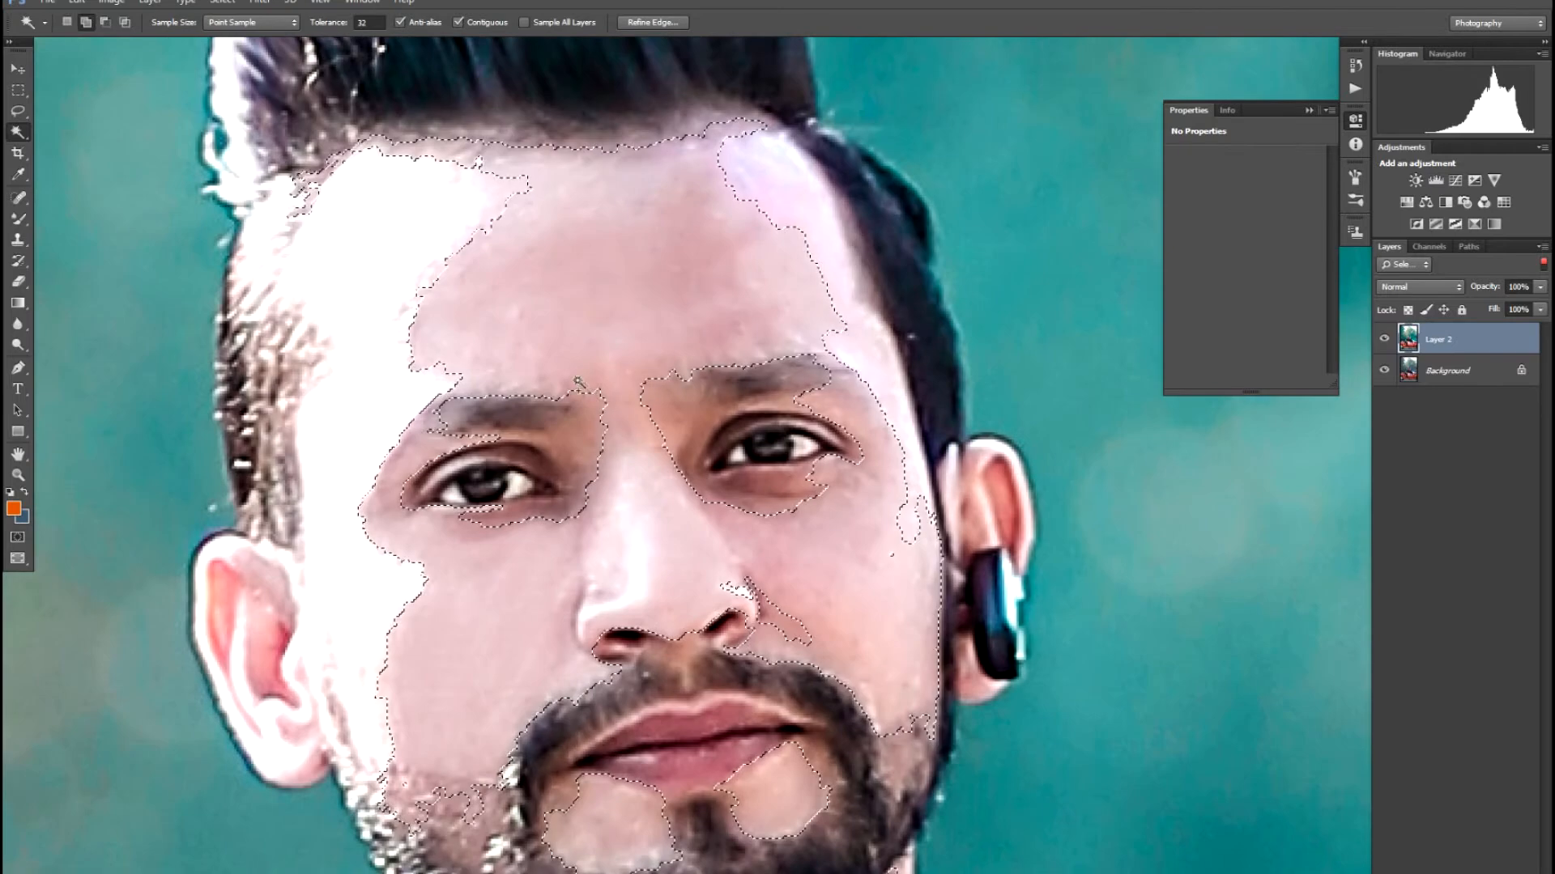
pyautogui.click(584, 451)
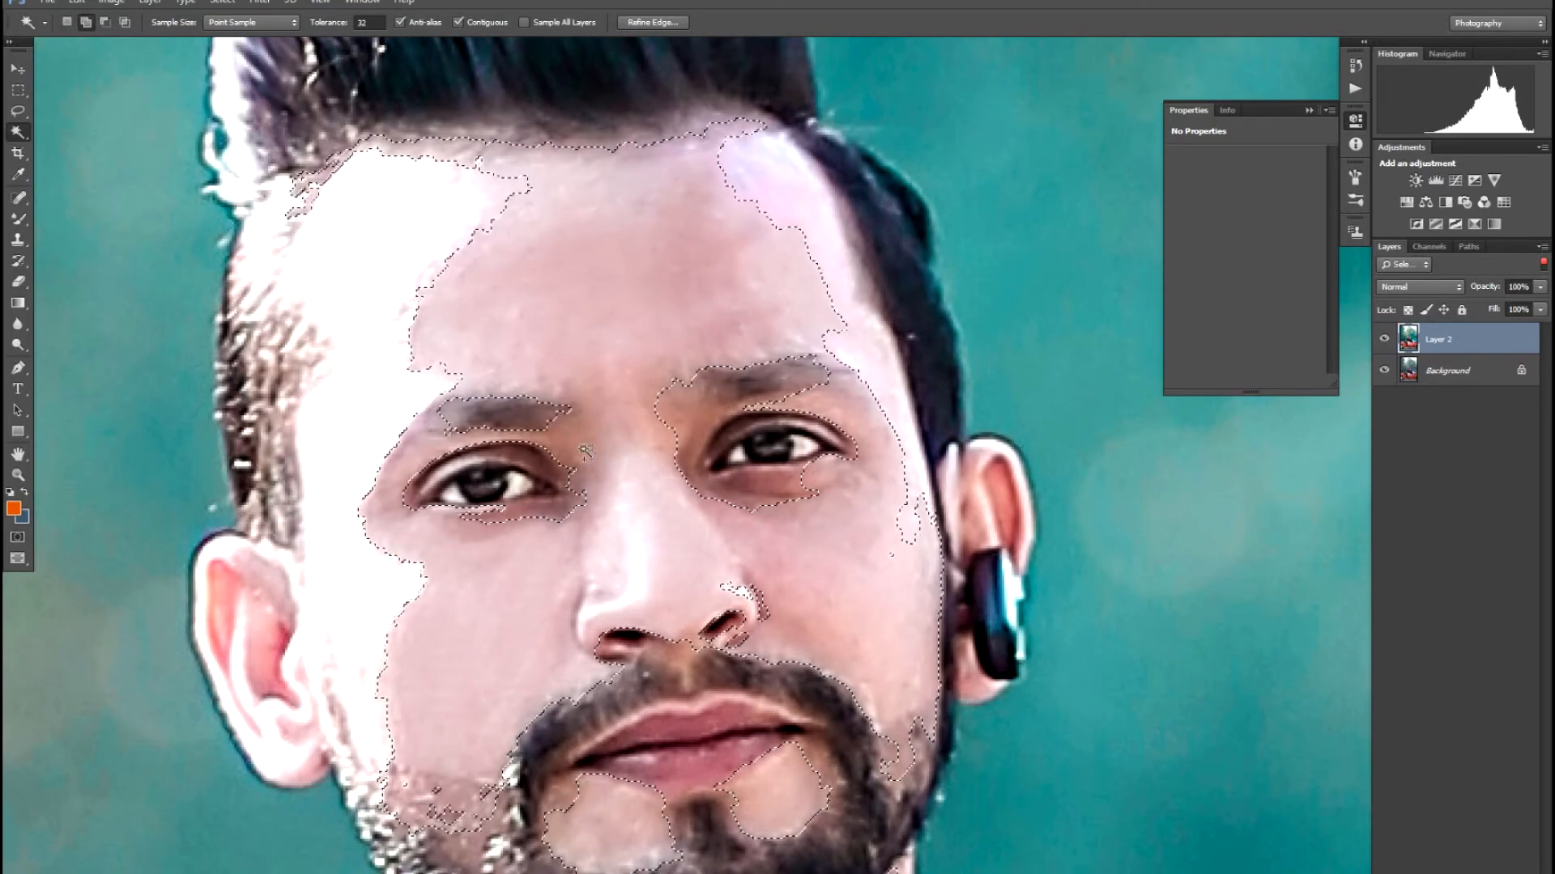
# - Add the right cheek, jaw, right eye area, both ears and the left side of the face
pyautogui.click(690, 409)
pyautogui.keyDown('shift'); pyautogui.click(690, 409); pyautogui.keyUp('shift')
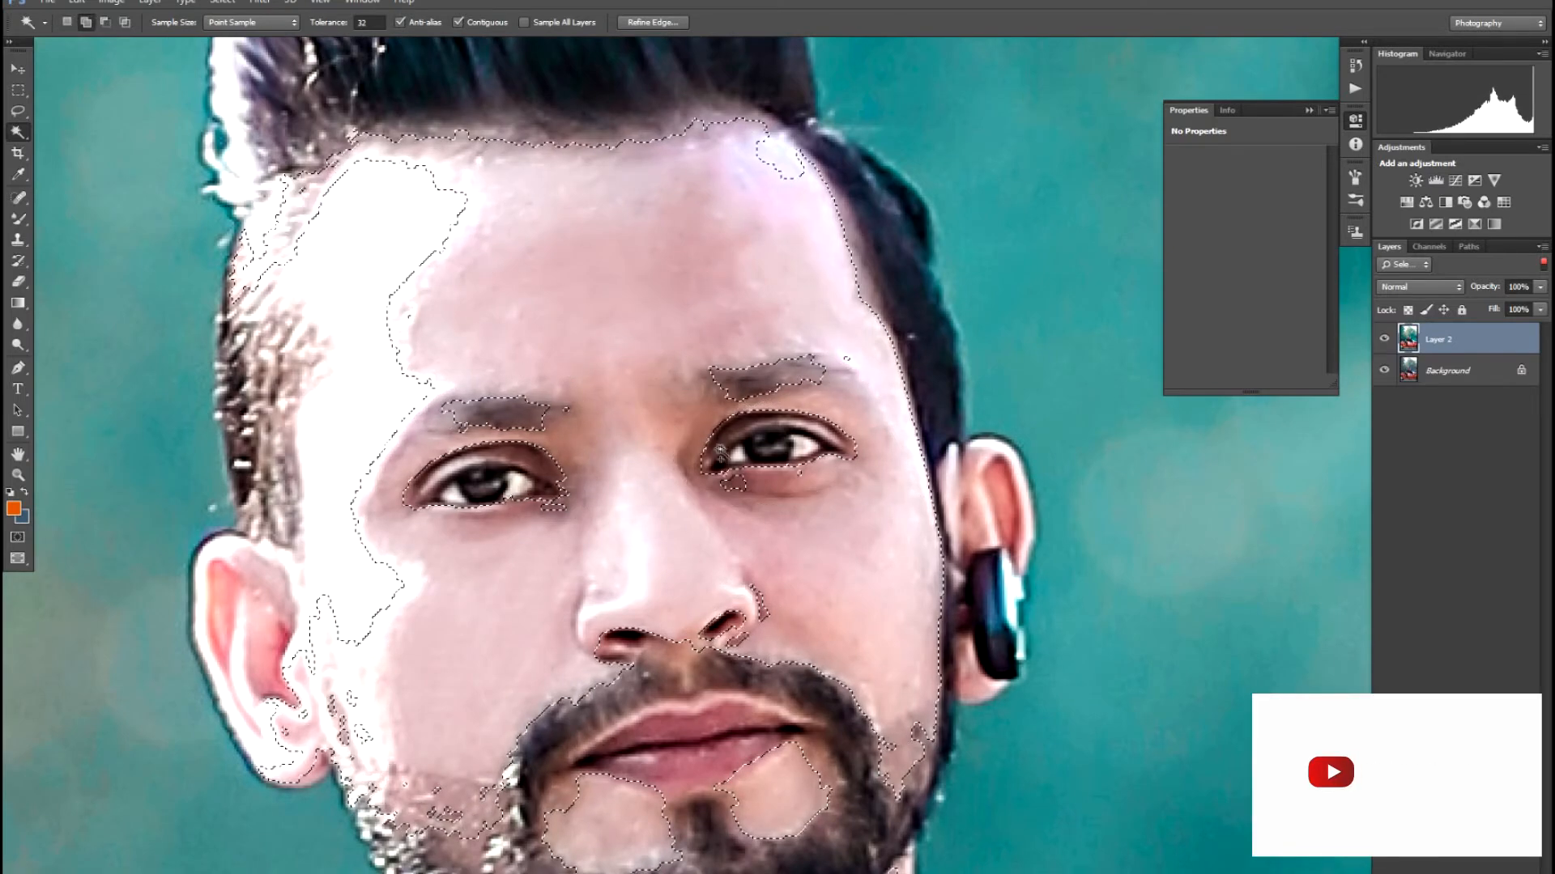
pyautogui.click(1013, 508)
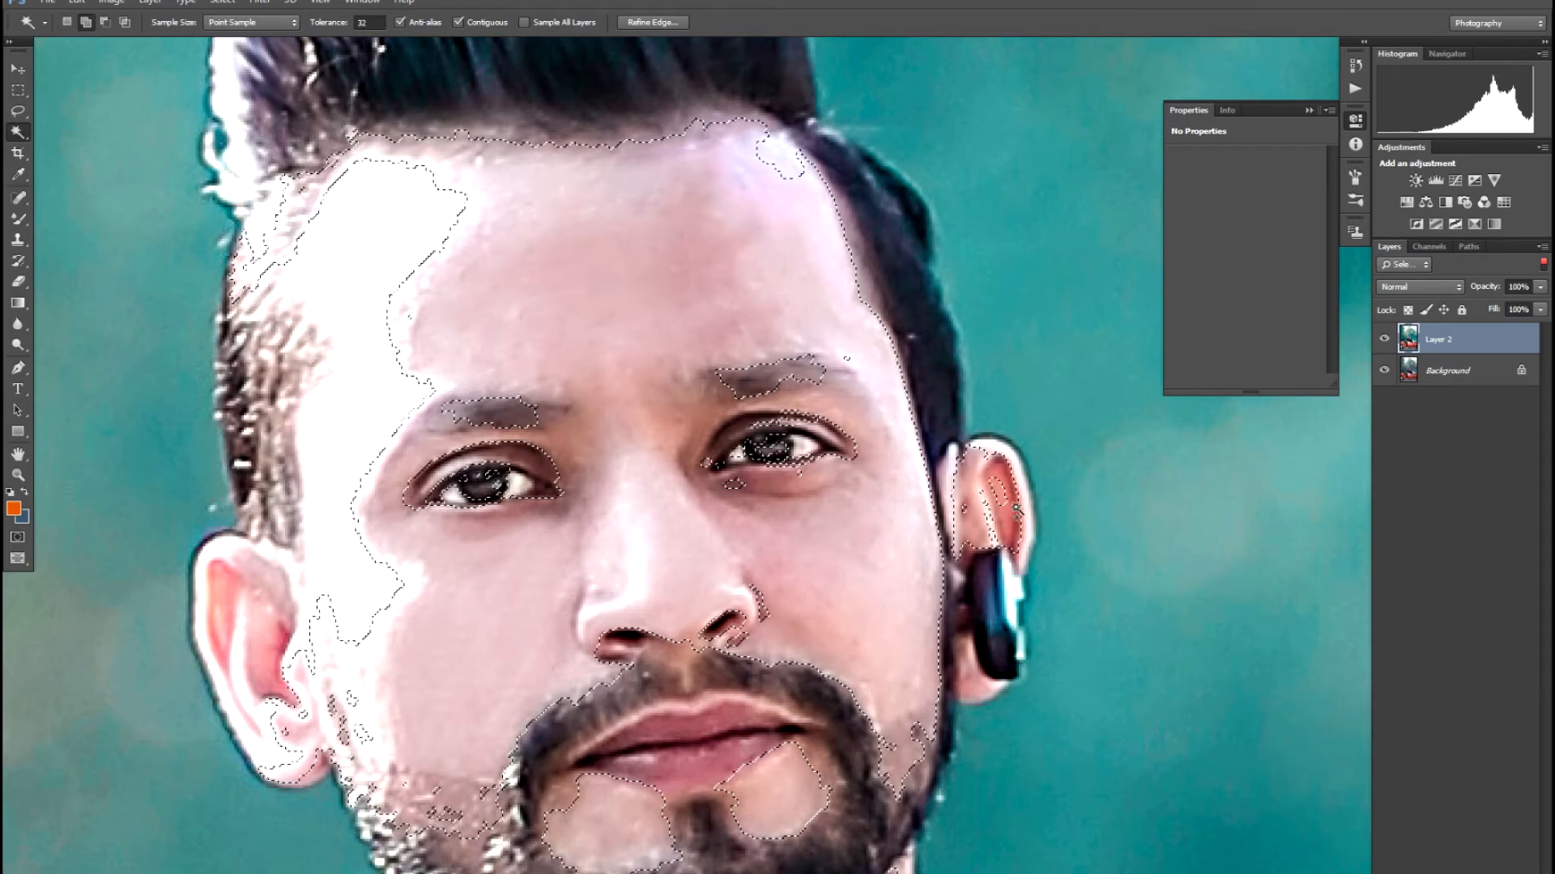
pyautogui.keyDown('shift'); pyautogui.click(976, 674); pyautogui.keyUp('shift')
pyautogui.keyDown('shift'); pyautogui.click(263, 718); pyautogui.keyUp('shift')
pyautogui.keyDown('shift'); pyautogui.click(230, 649); pyautogui.keyUp('shift')
pyautogui.moveTo(455, 730); pyautogui.dragTo(413, 528)
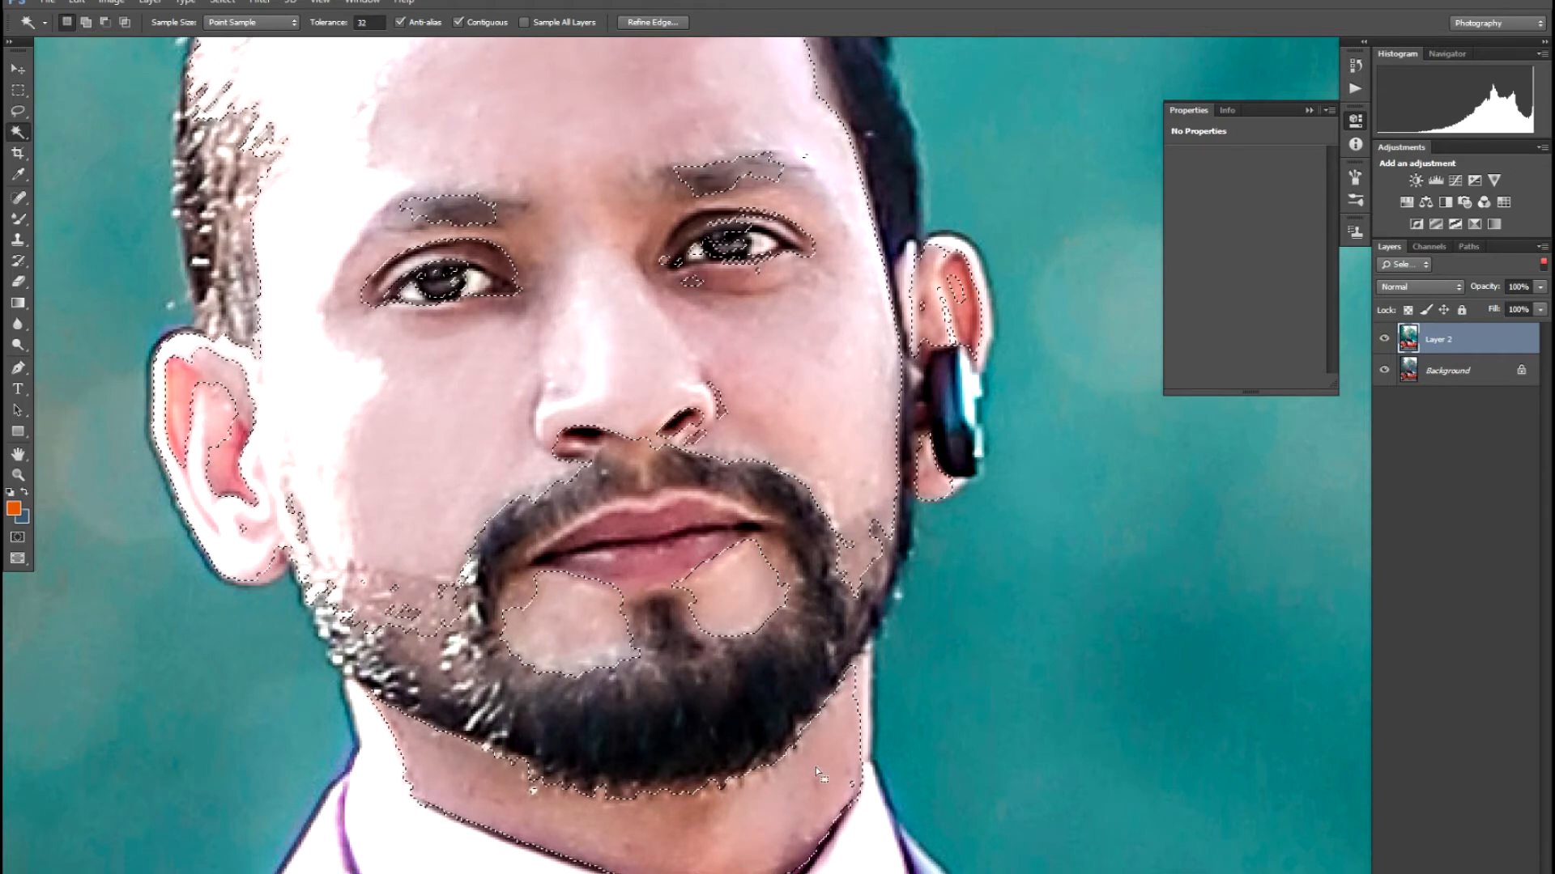
# - Copy the selected skin to a new layer with Ctrl+J and cycle through the eyedropper tool variants
pyautogui.hotkey('ctrl', 'j')
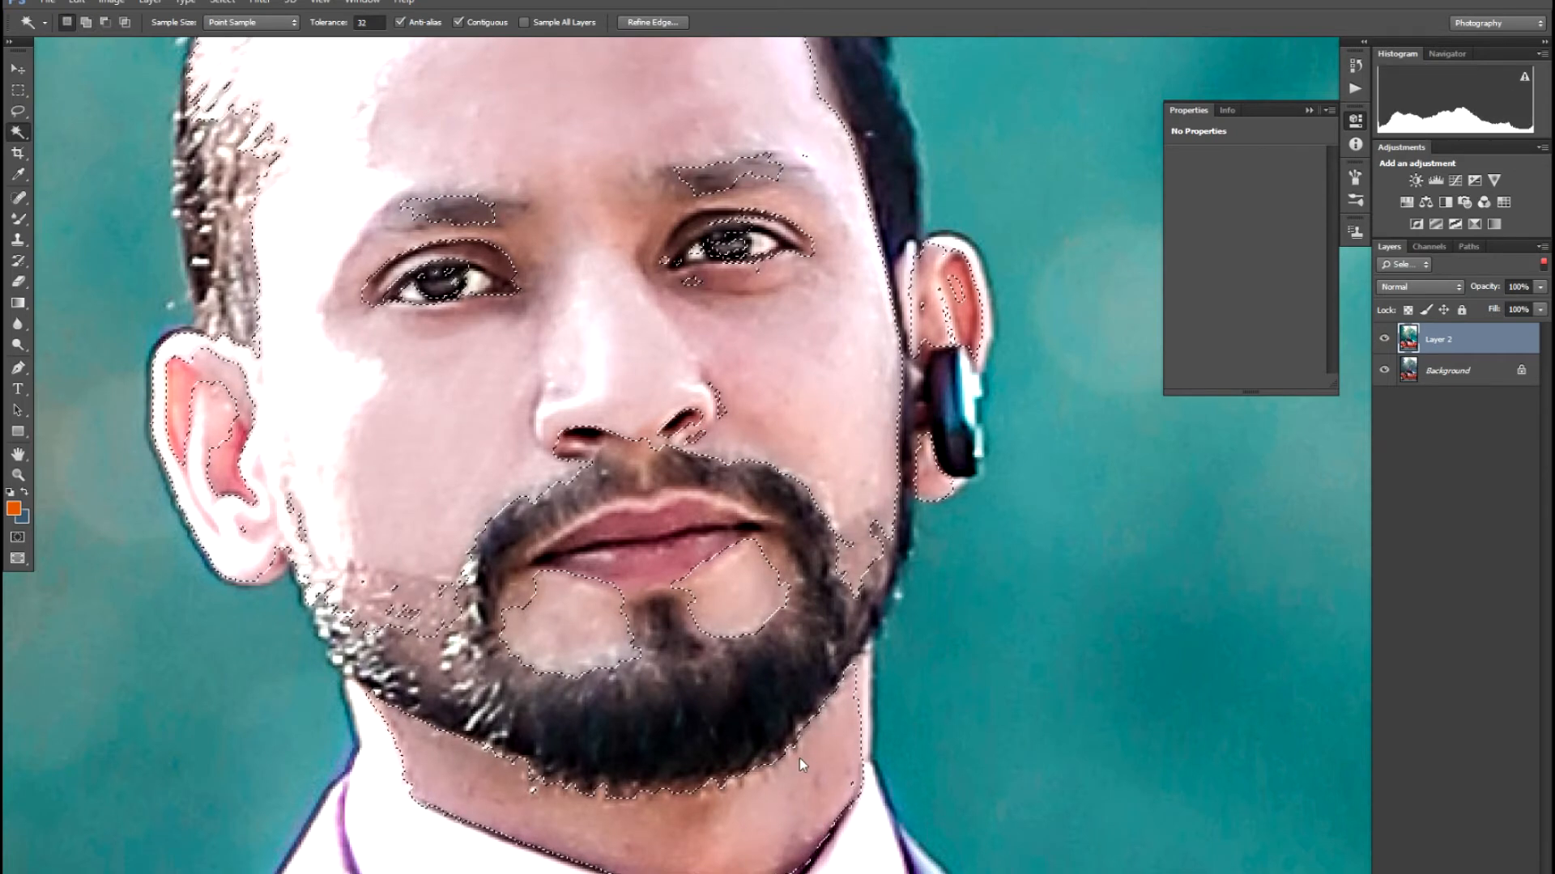
pyautogui.press('i')
pyautogui.hotkey('shift', 'i')
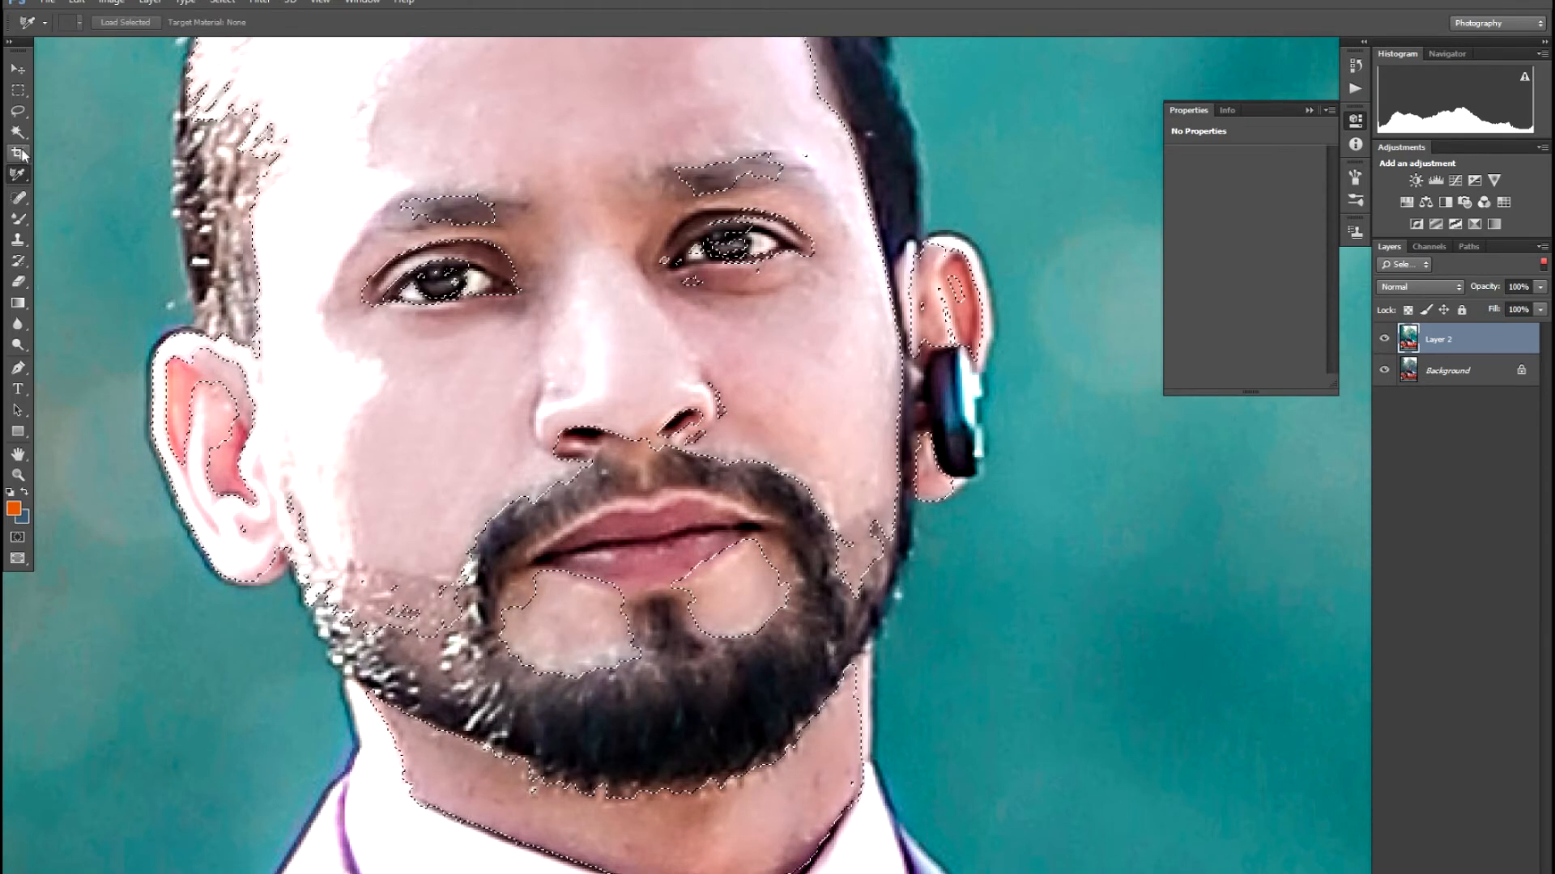
pyautogui.hotkey('shift', 'i')
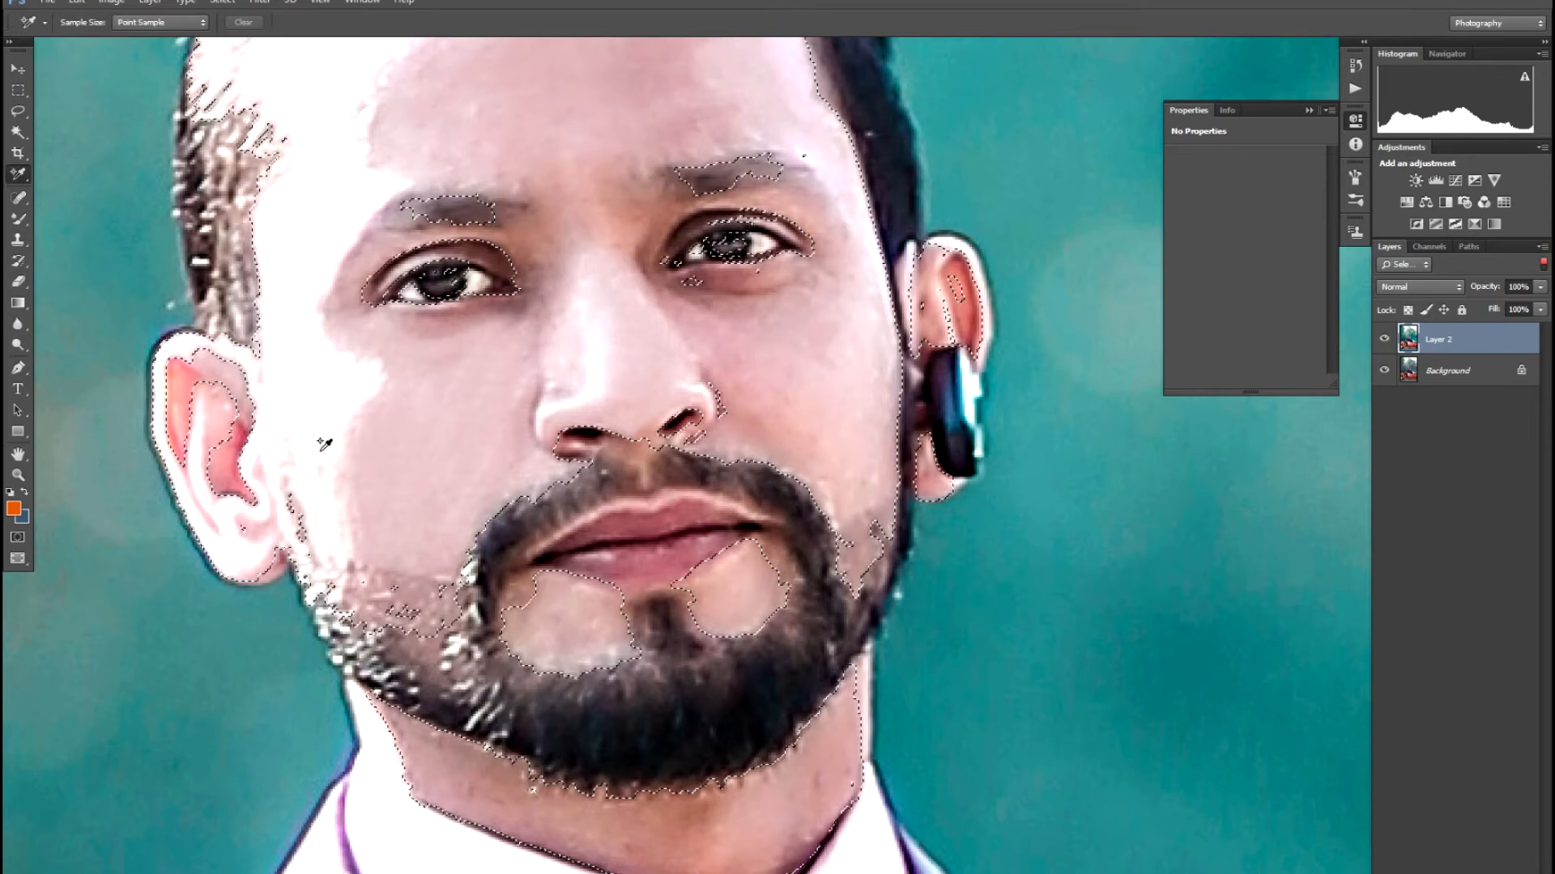
pyautogui.click(17, 70)
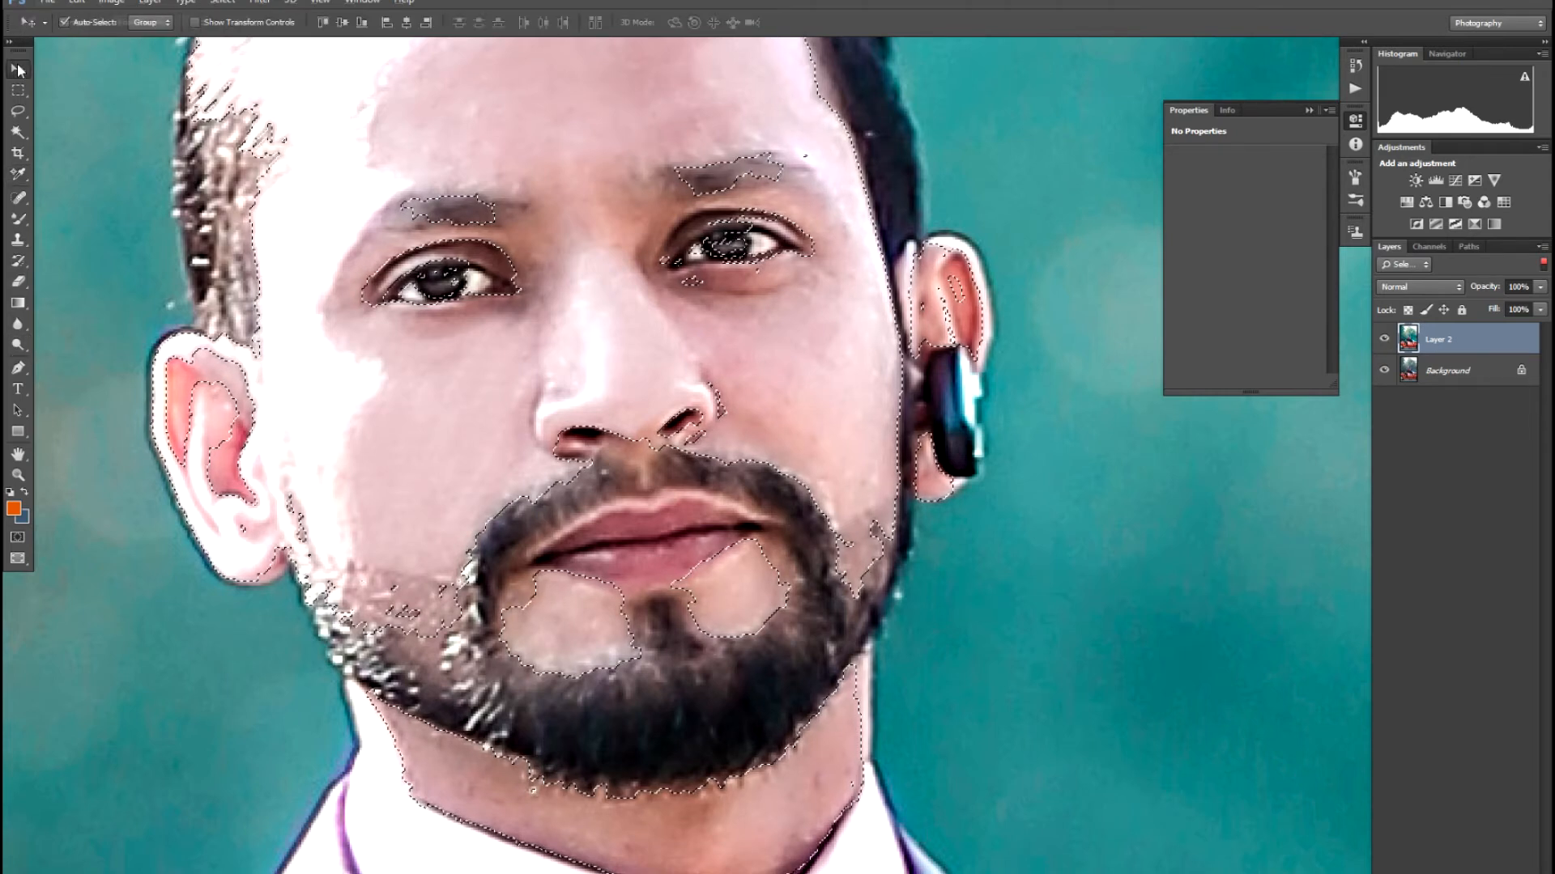
pyautogui.press('i')
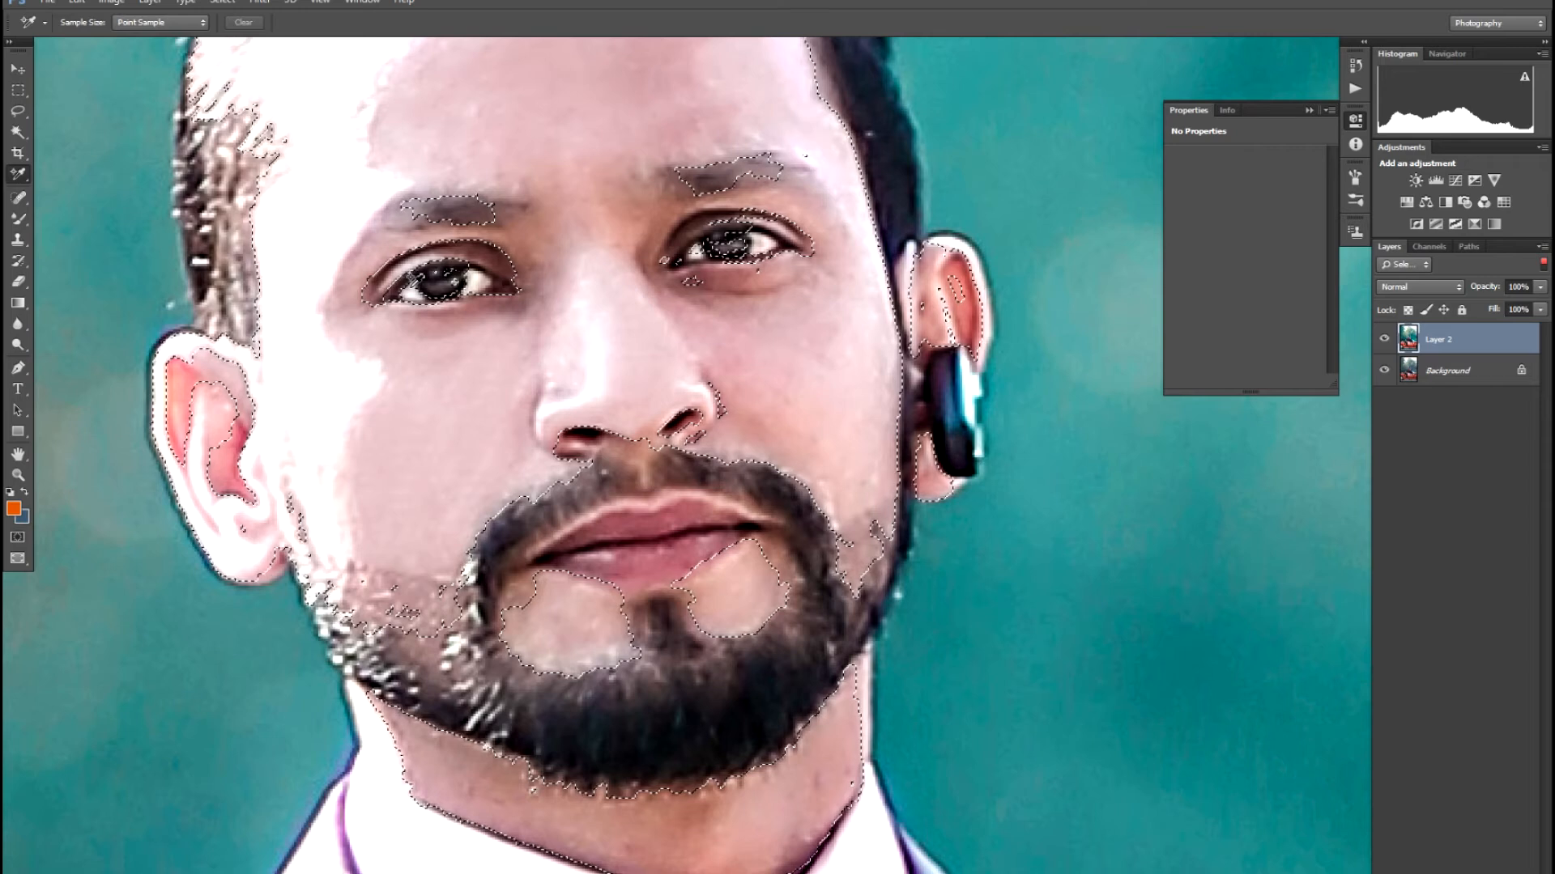
pyautogui.press('l')
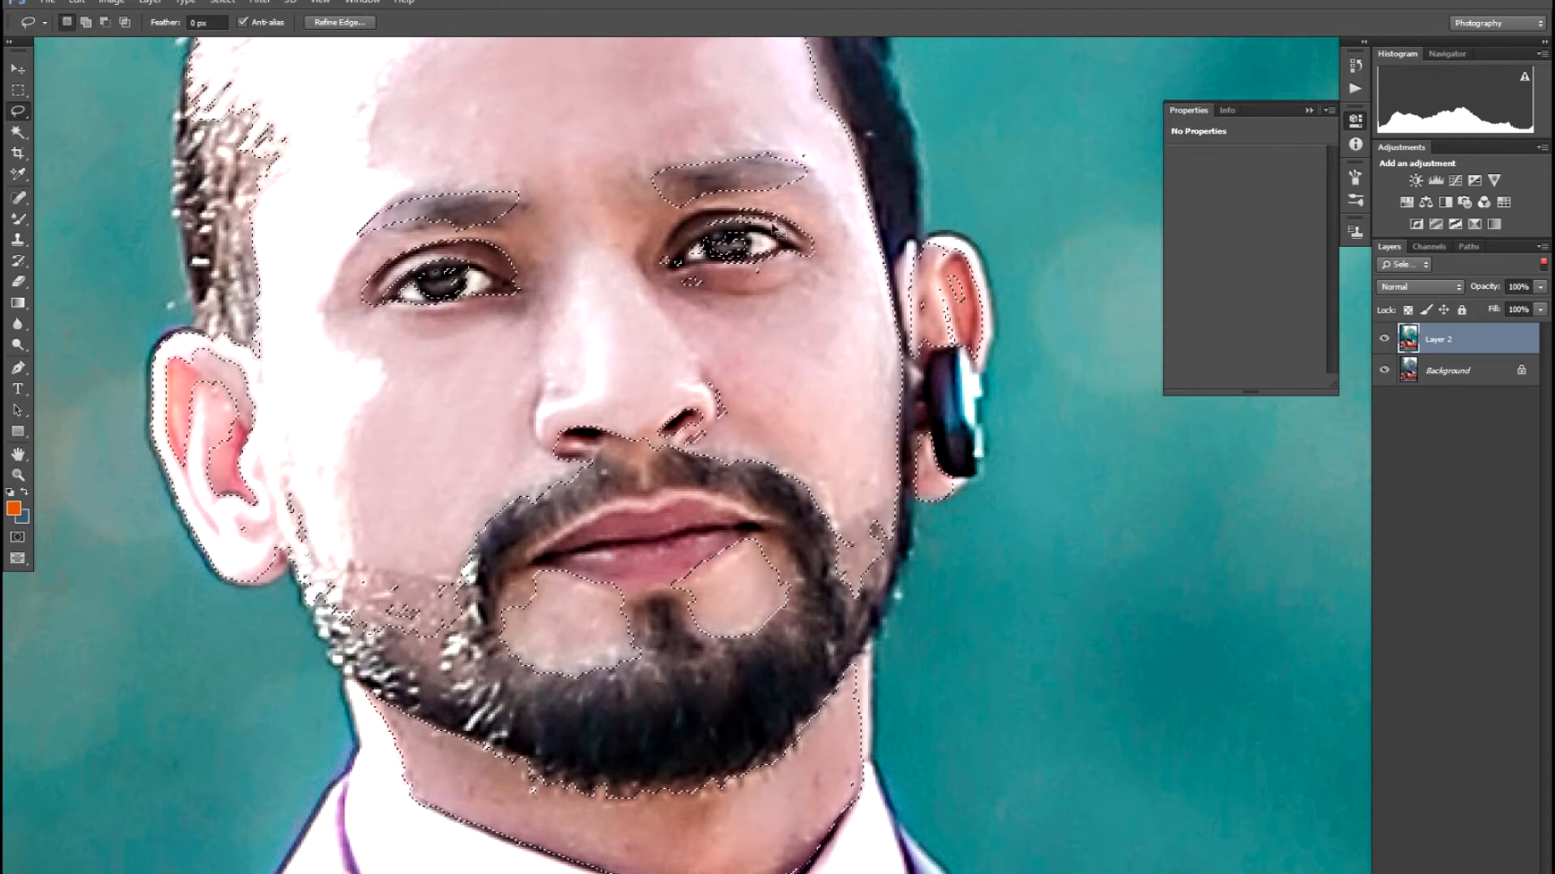
# - Feather the skin selection by 5 pixels
pyautogui.rightClick(732, 277)
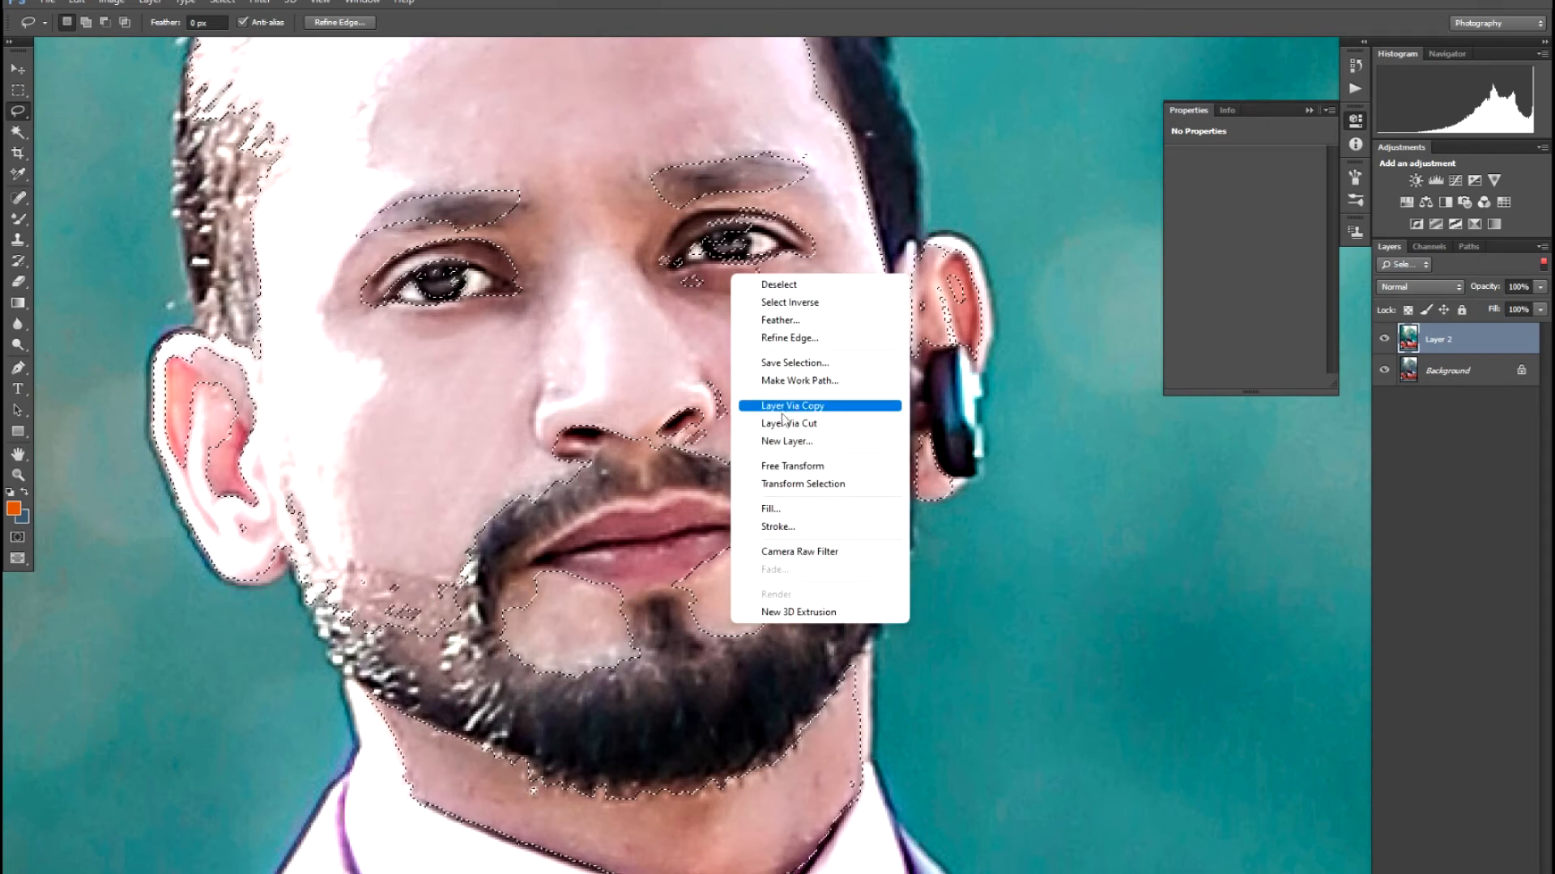
pyautogui.click(780, 320)
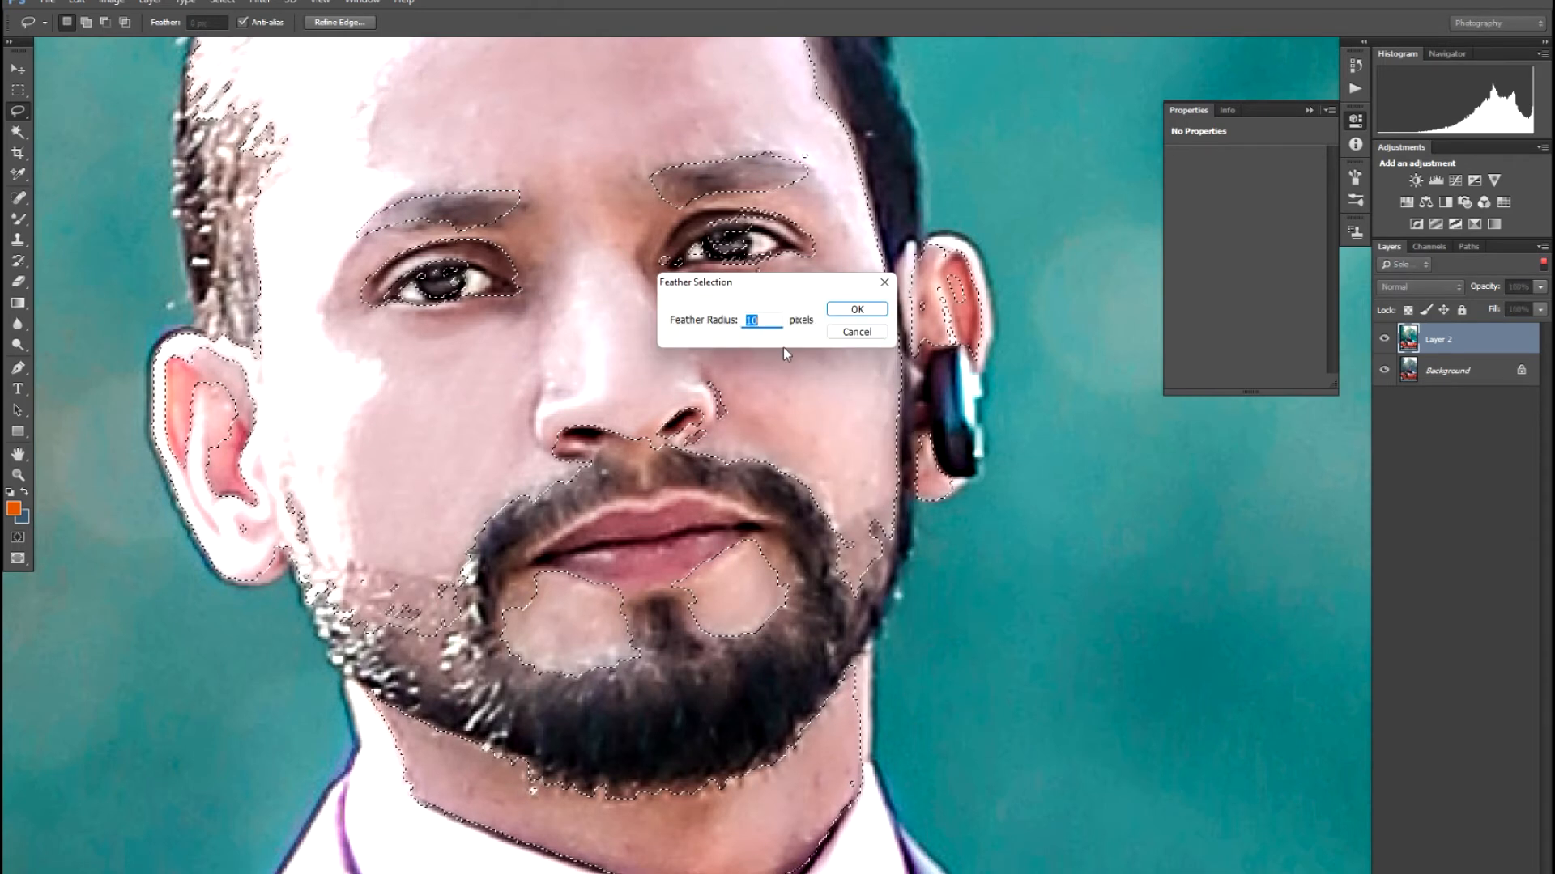
pyautogui.press('Return')
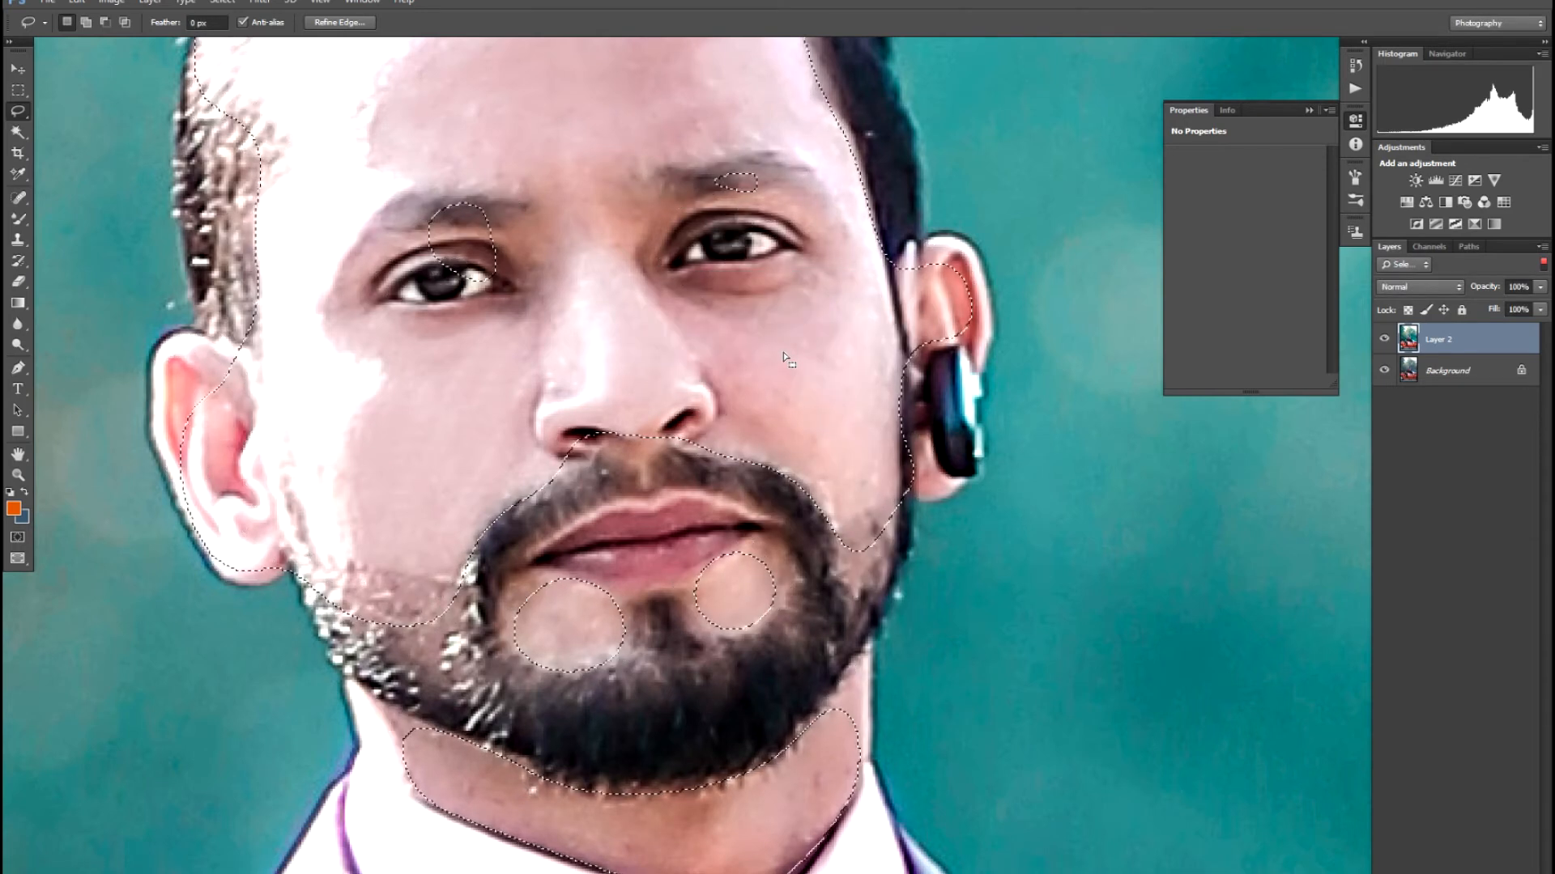
pyautogui.rightClick(677, 349)
pyautogui.click(708, 415)
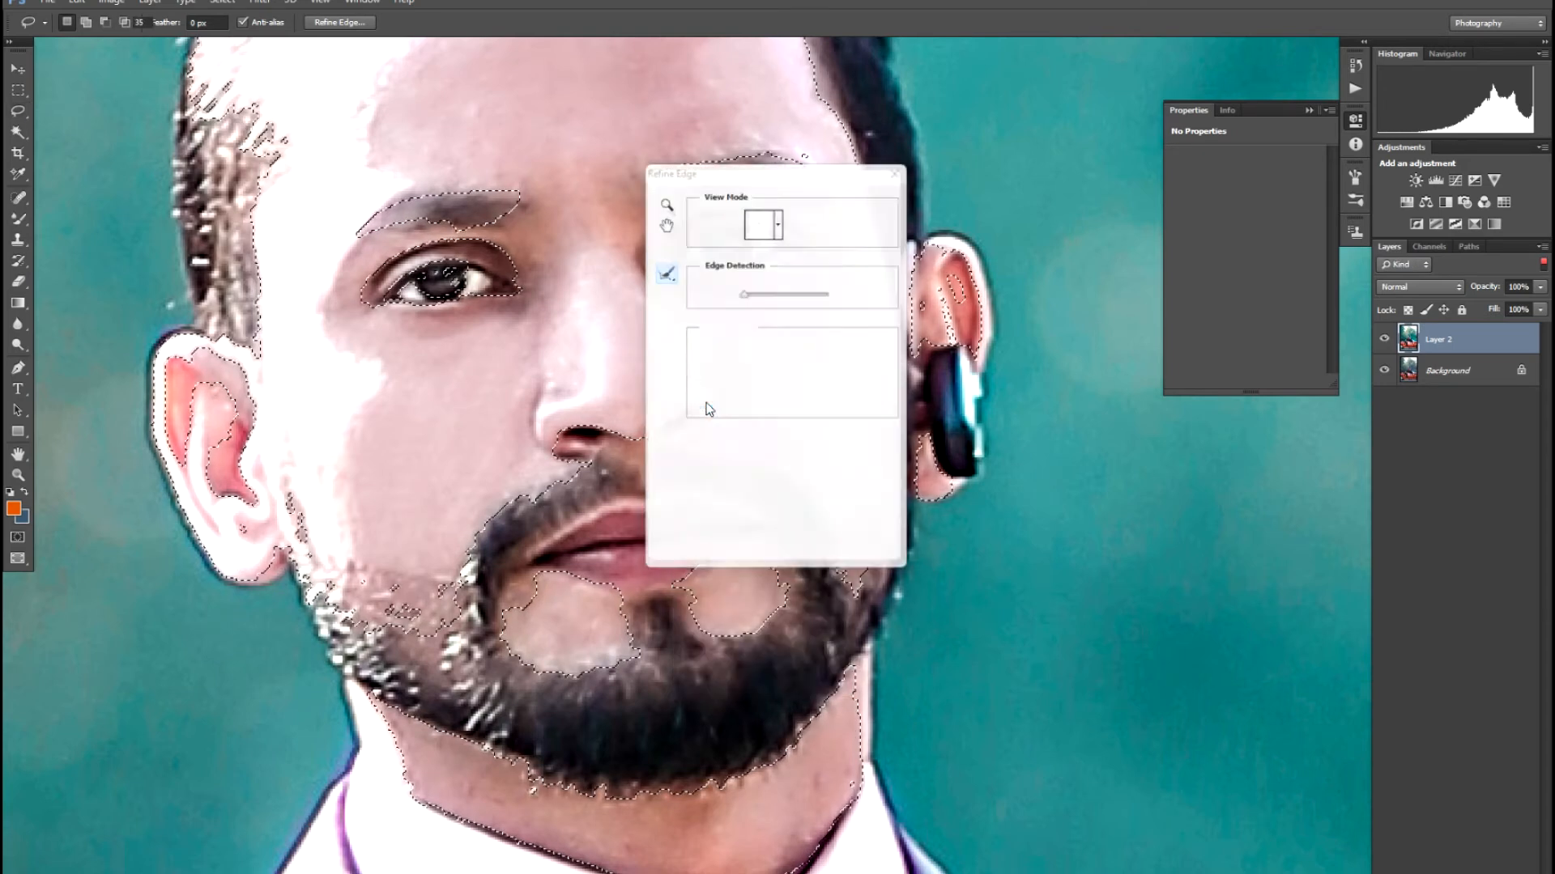
pyautogui.press('Escape')
pyautogui.rightClick(665, 346)
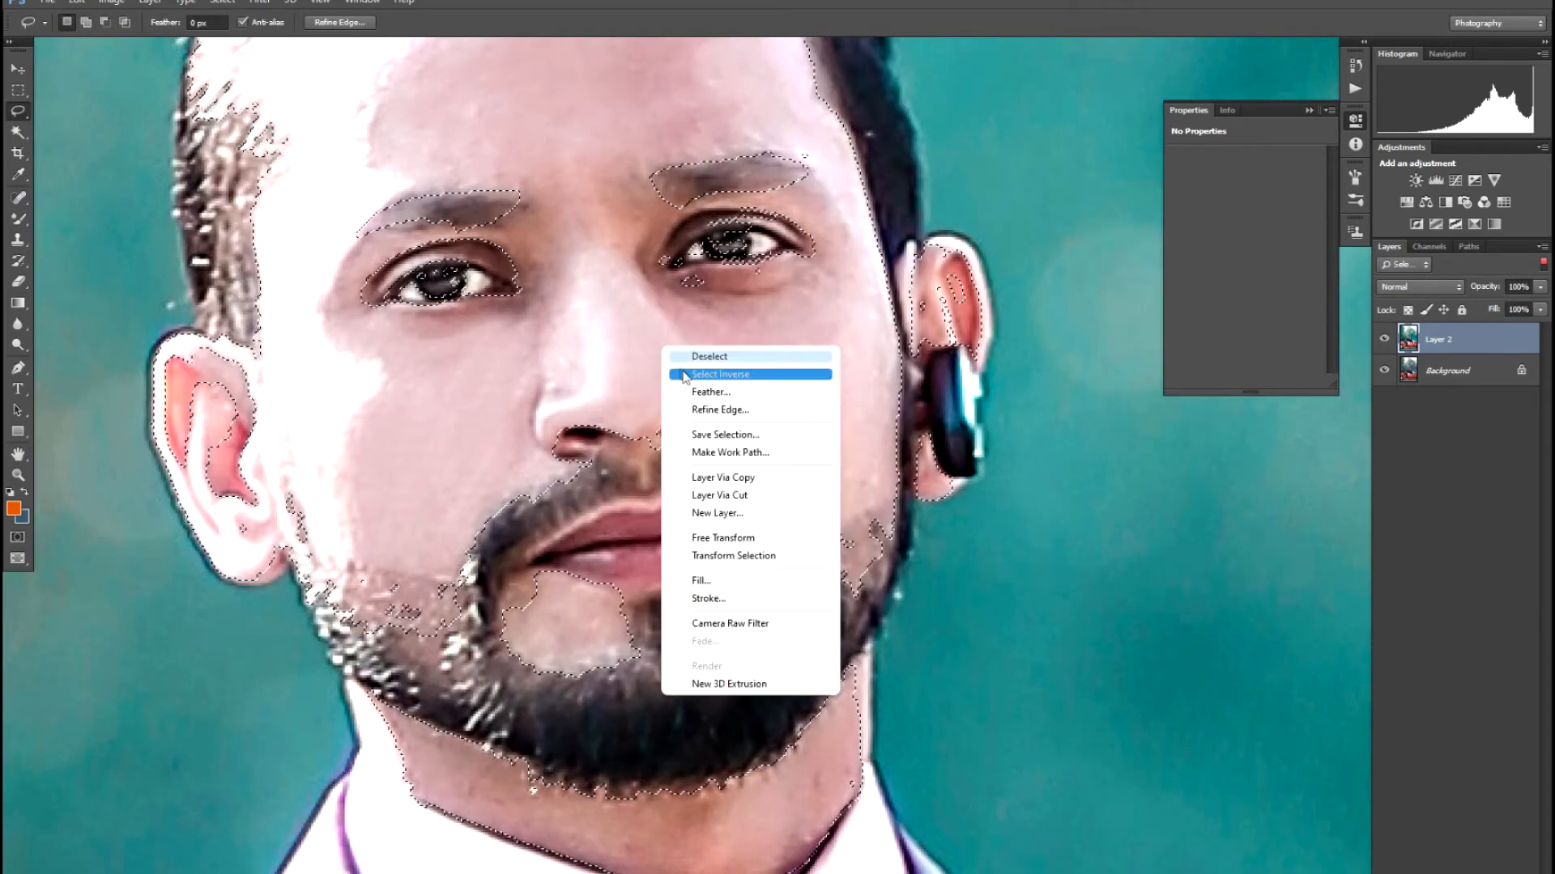
pyautogui.click(692, 394)
pyautogui.write('5')
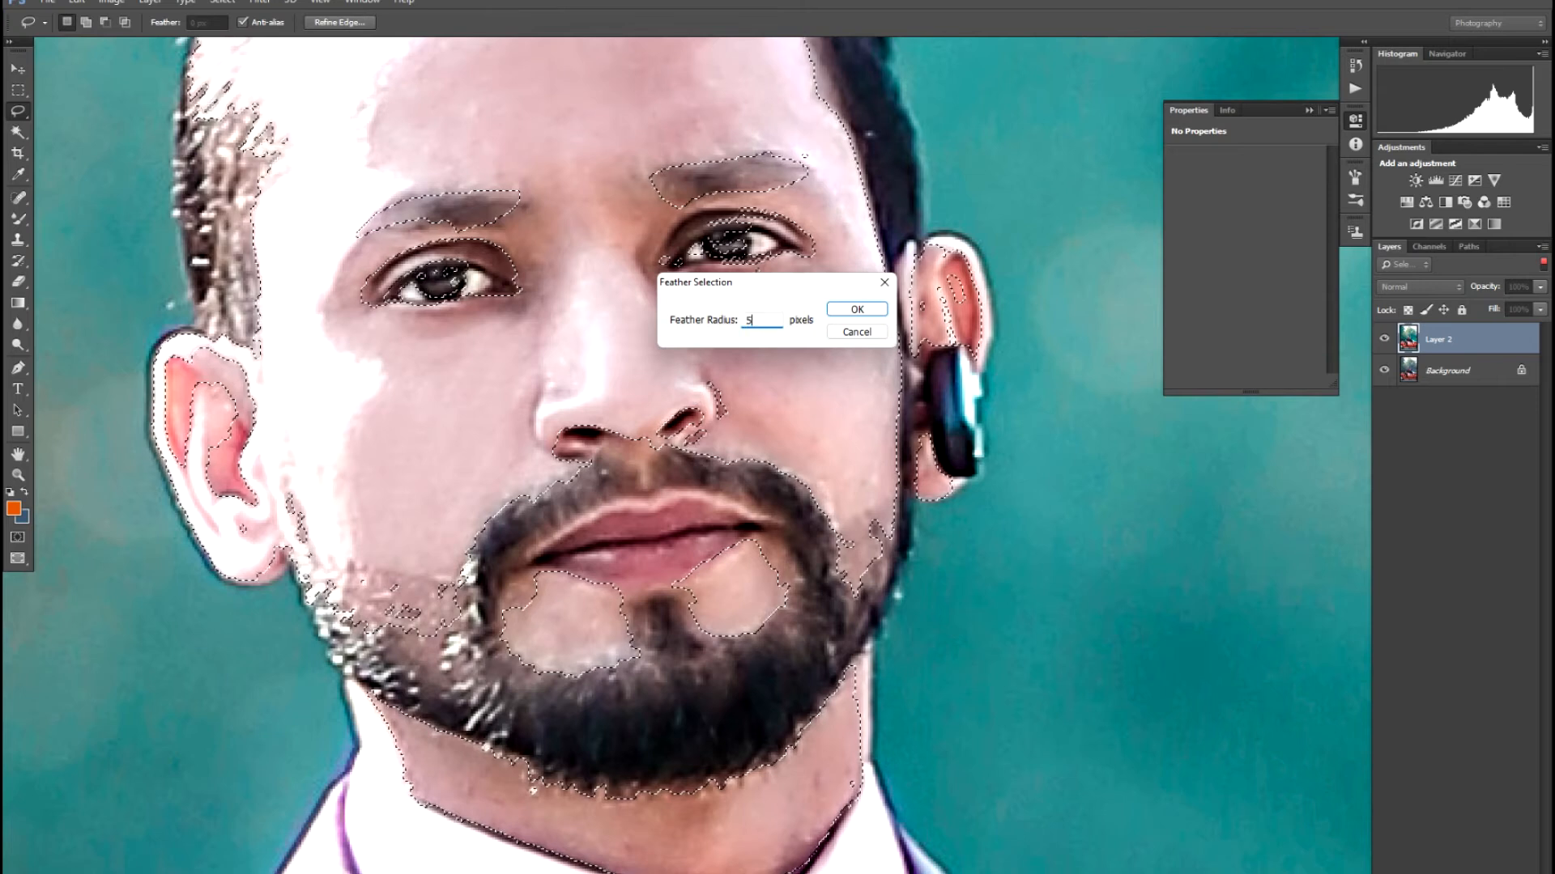
pyautogui.press('Return')
# - Brighten the selected skin with a gentle Curves midtone lift (133→144)
pyautogui.hotkey('ctrl', '-')
pyautogui.hotkey('ctrl', '-')
pyautogui.hotkey('ctrl', '-')
pyautogui.hotkey('ctrl', '-')
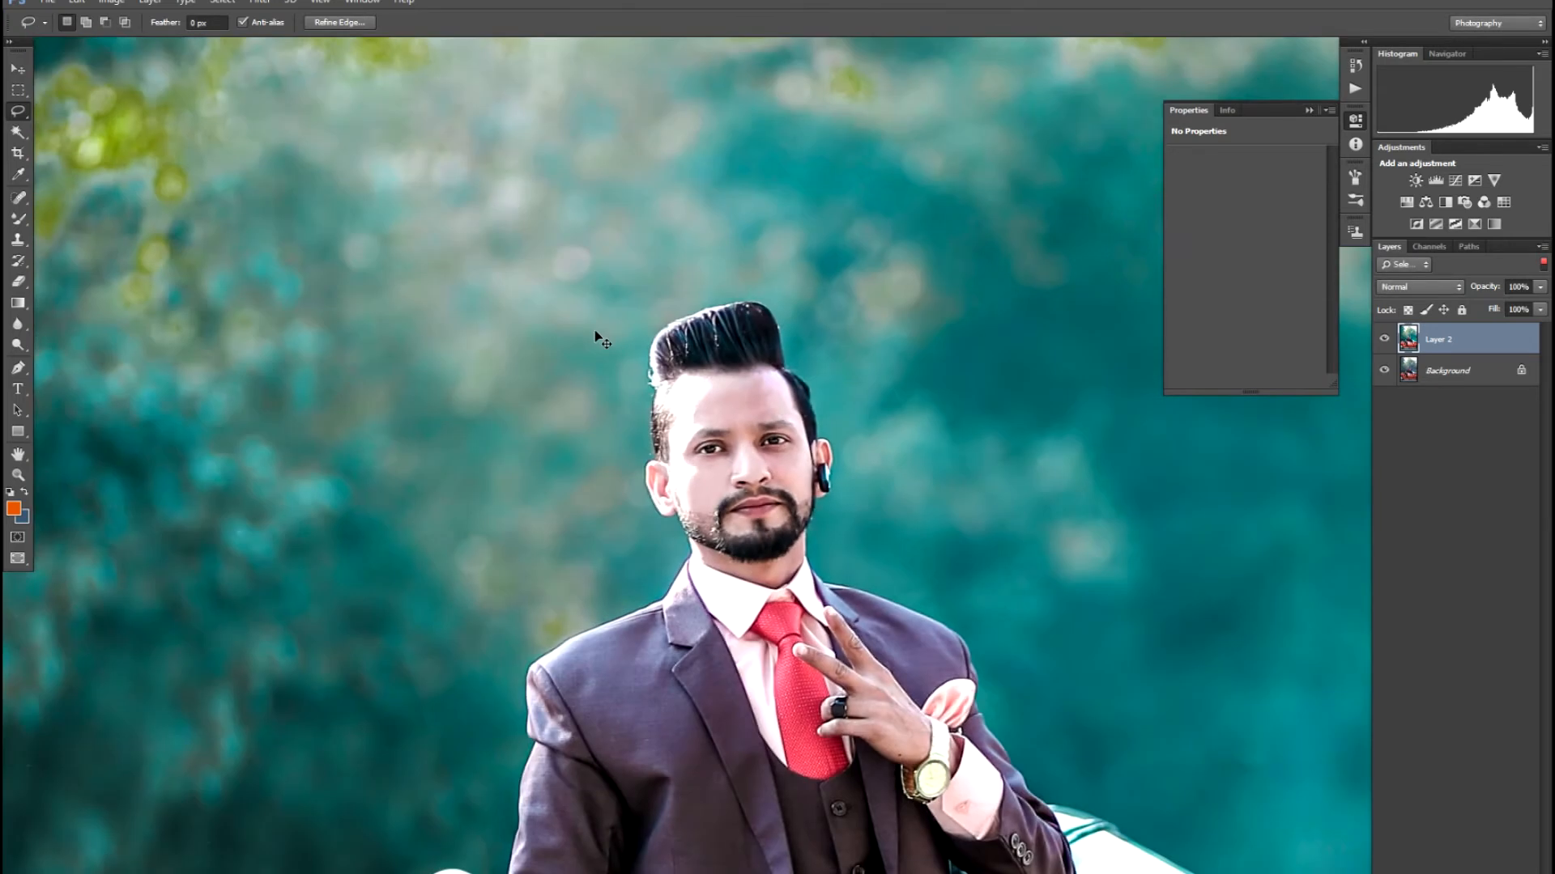
pyautogui.hotkey('ctrl', '+')
pyautogui.hotkey('ctrl', '+')
pyautogui.hotkey('ctrl', '+')
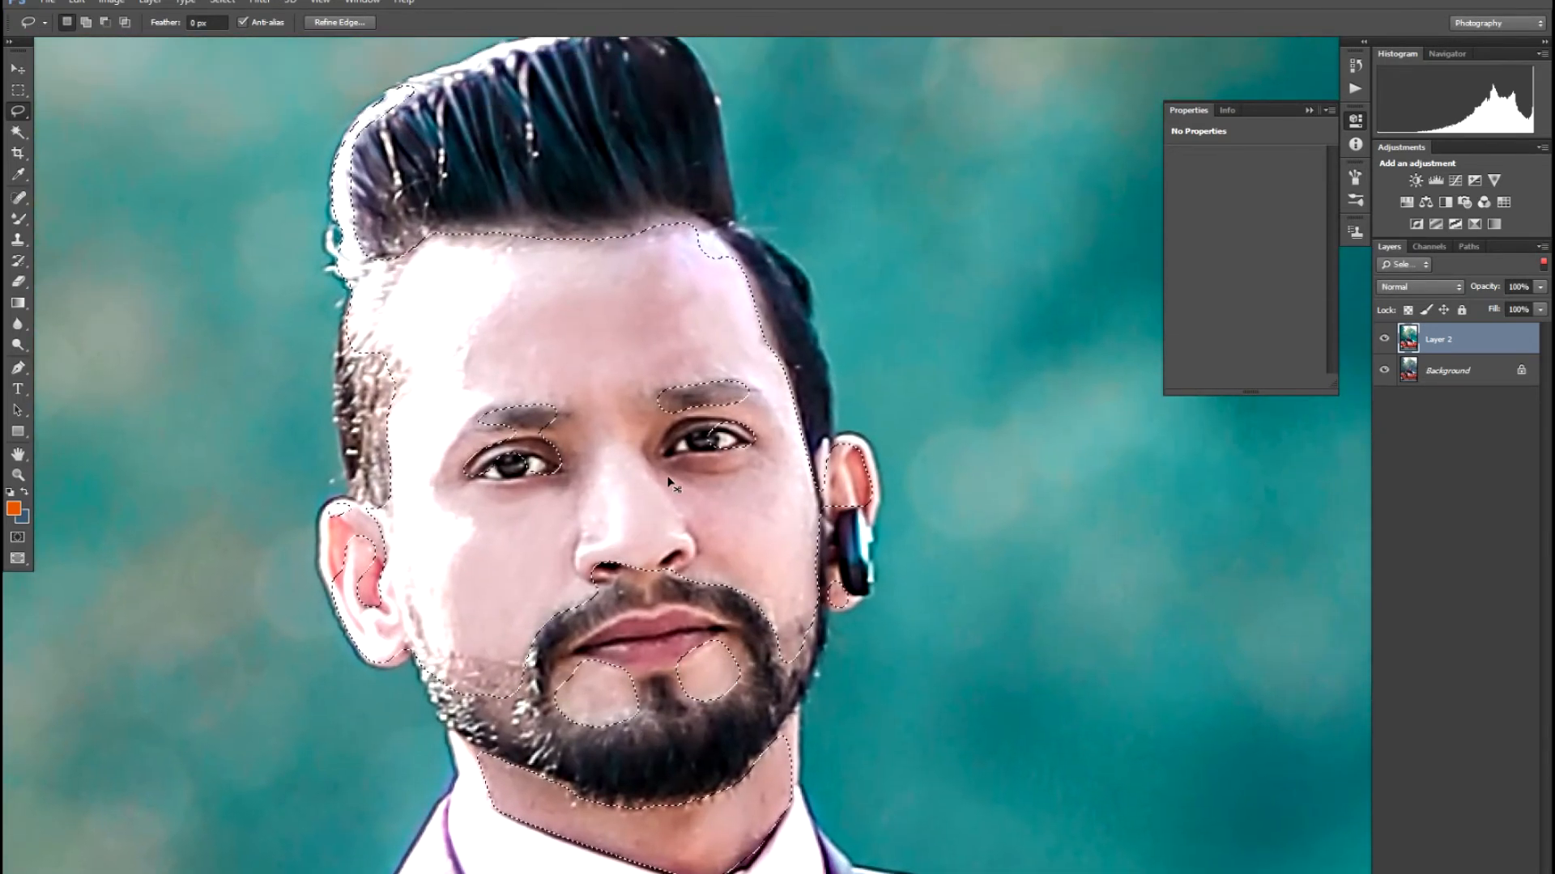
pyautogui.hotkey('ctrl', 'm')
pyautogui.moveTo(759, 346); pyautogui.dragTo(759, 337)
pyautogui.press('Return')
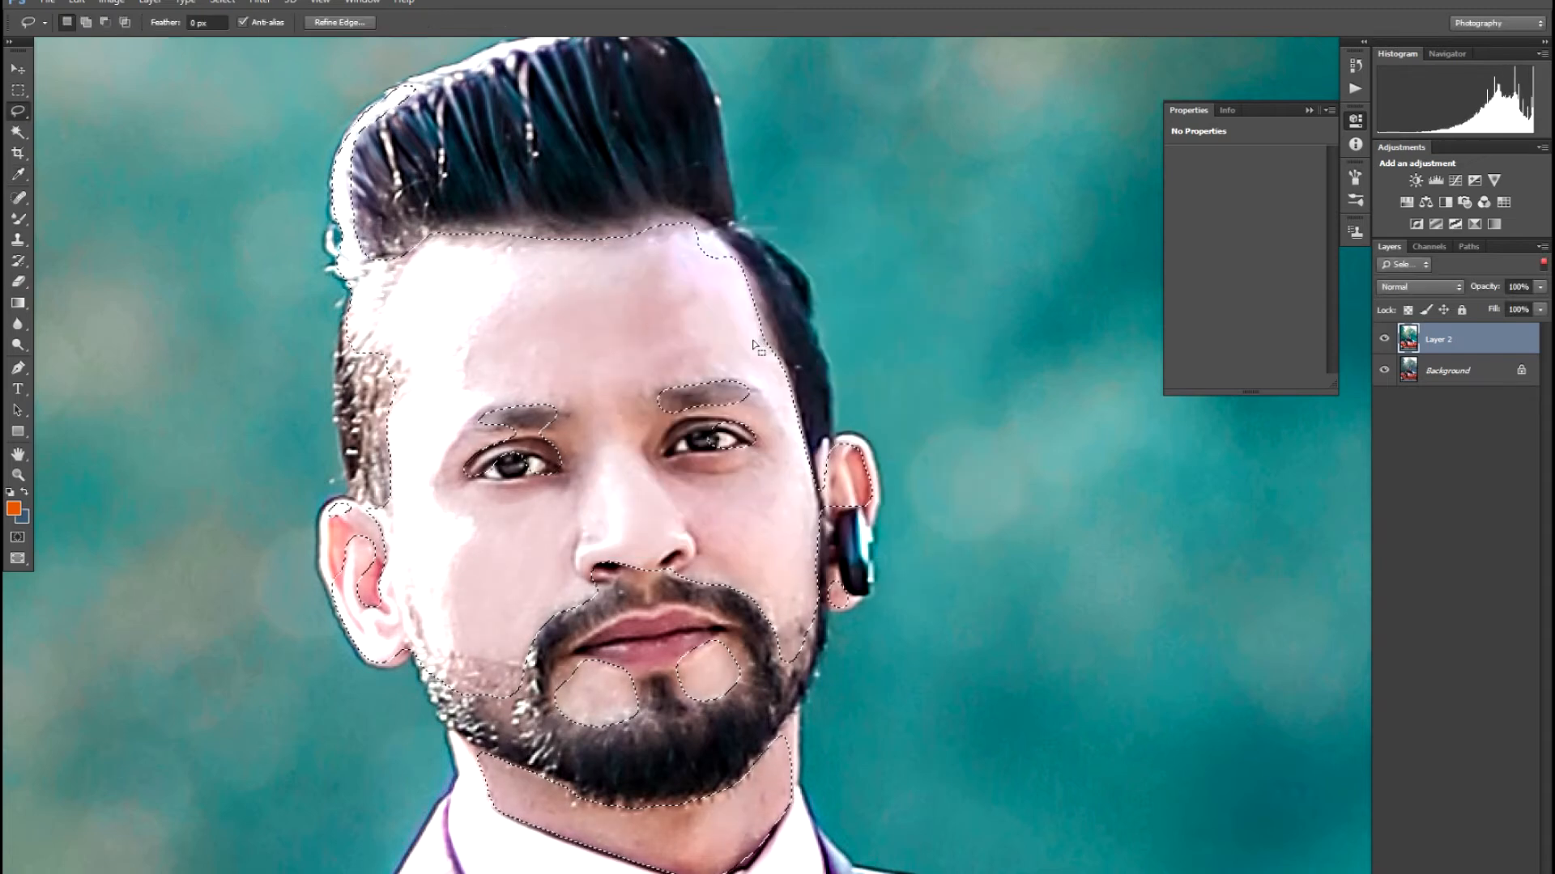
# - Smooth the skin with Imagenomic Noiseware Professional, then deselect
pyautogui.hotkey('alt', 't')
pyautogui.press('i')
pyautogui.press('Return')
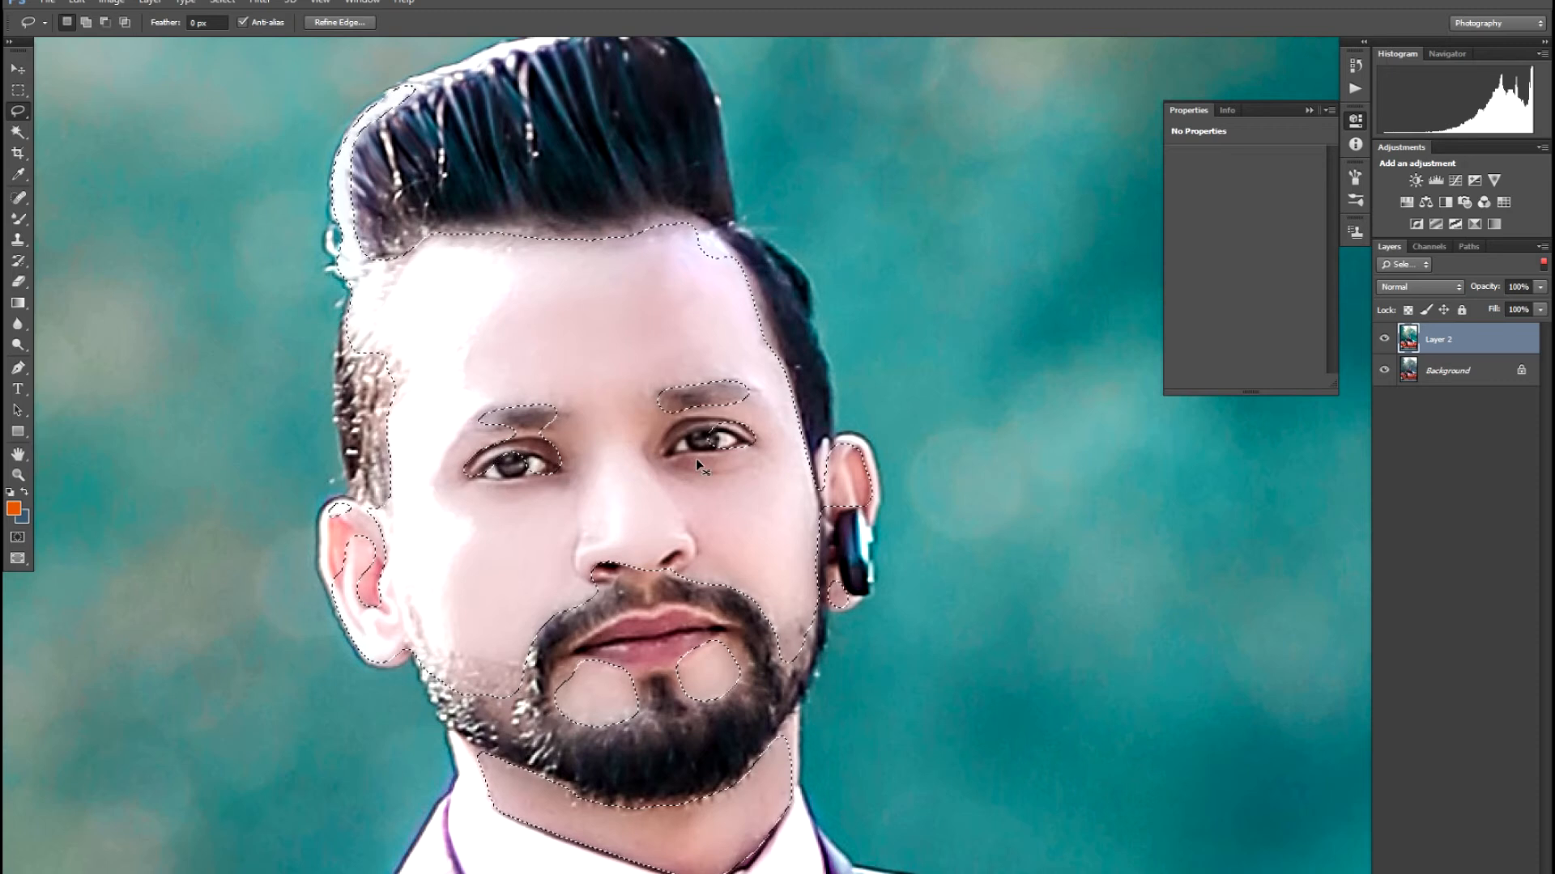
pyautogui.hotkey('ctrl', 'd')
pyautogui.press('v')
pyautogui.hotkey('ctrl', '-')
pyautogui.hotkey('ctrl', '-')
pyautogui.hotkey('ctrl', '-')
pyautogui.hotkey('ctrl', '-')
pyautogui.hotkey('ctrl', '-')
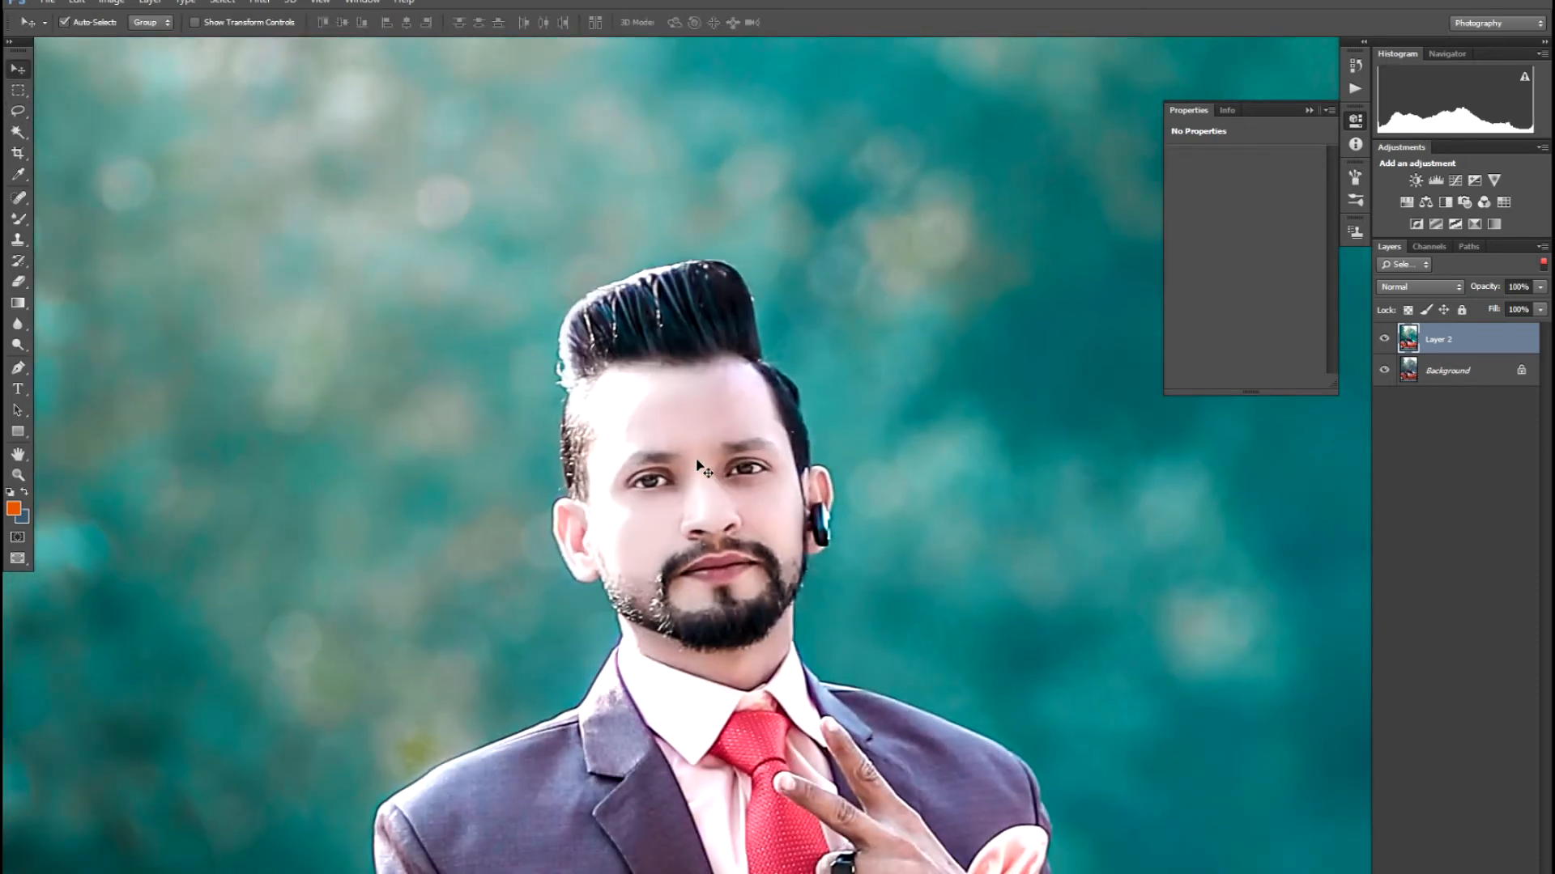
# - Magic Wand-select the skin of the raised hand and its fingers
pyautogui.hotkey('ctrl', '-')
pyautogui.hotkey('ctrl', '-')
pyautogui.hotkey('ctrl', '-')
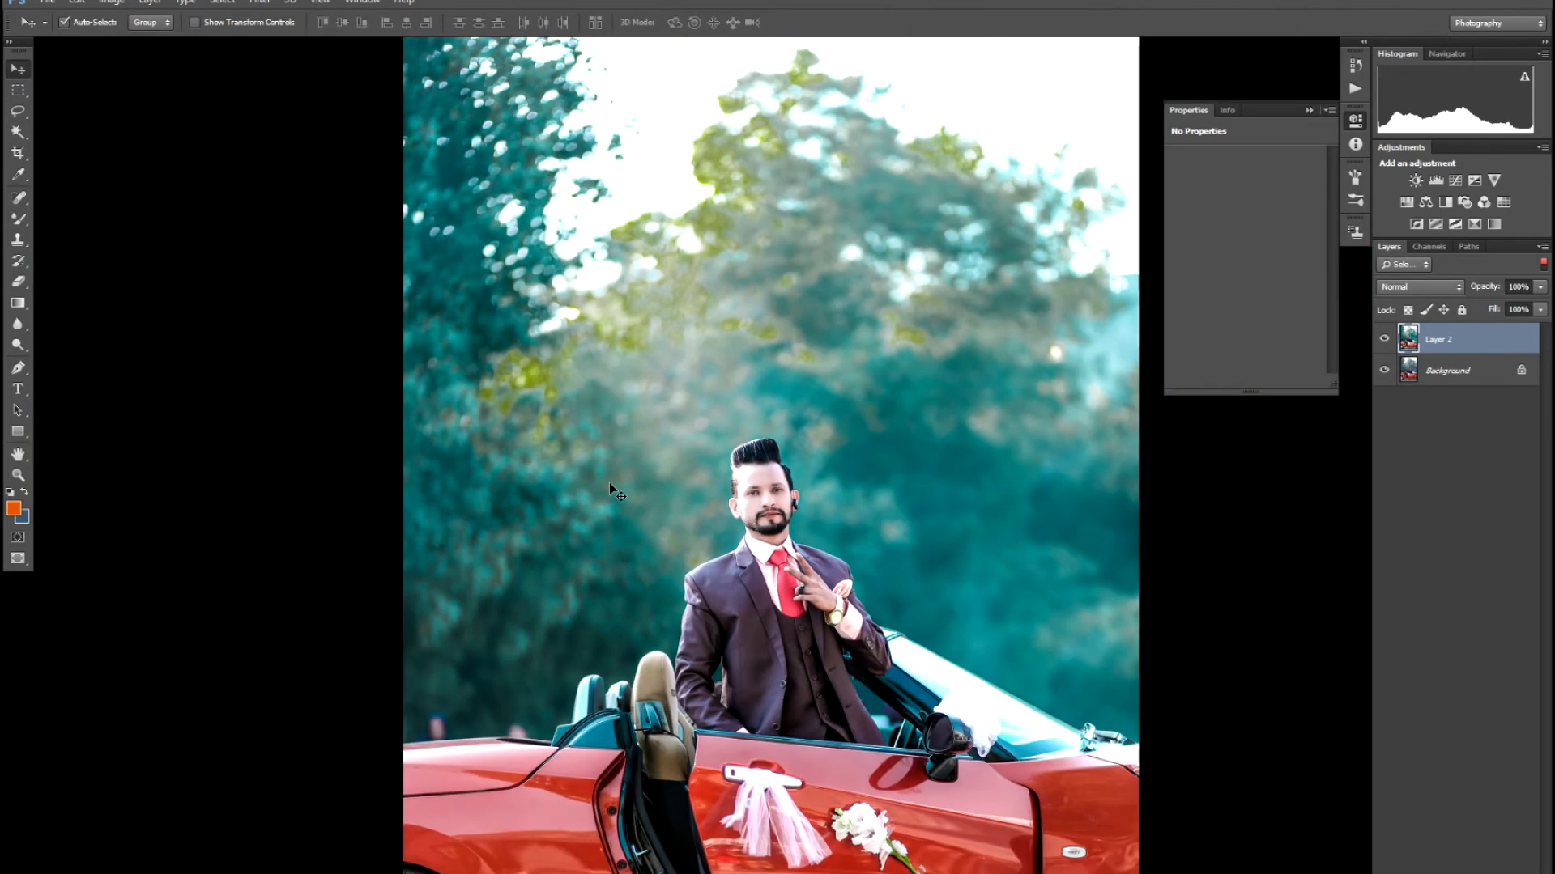
pyautogui.hotkey('ctrl', '+')
pyautogui.hotkey('ctrl', '+')
pyautogui.hotkey('ctrl', '+')
pyautogui.hotkey('ctrl', '+')
pyautogui.hotkey('ctrl', '+')
pyautogui.hotkey('ctrl', '+')
pyautogui.hotkey('ctrl', '+')
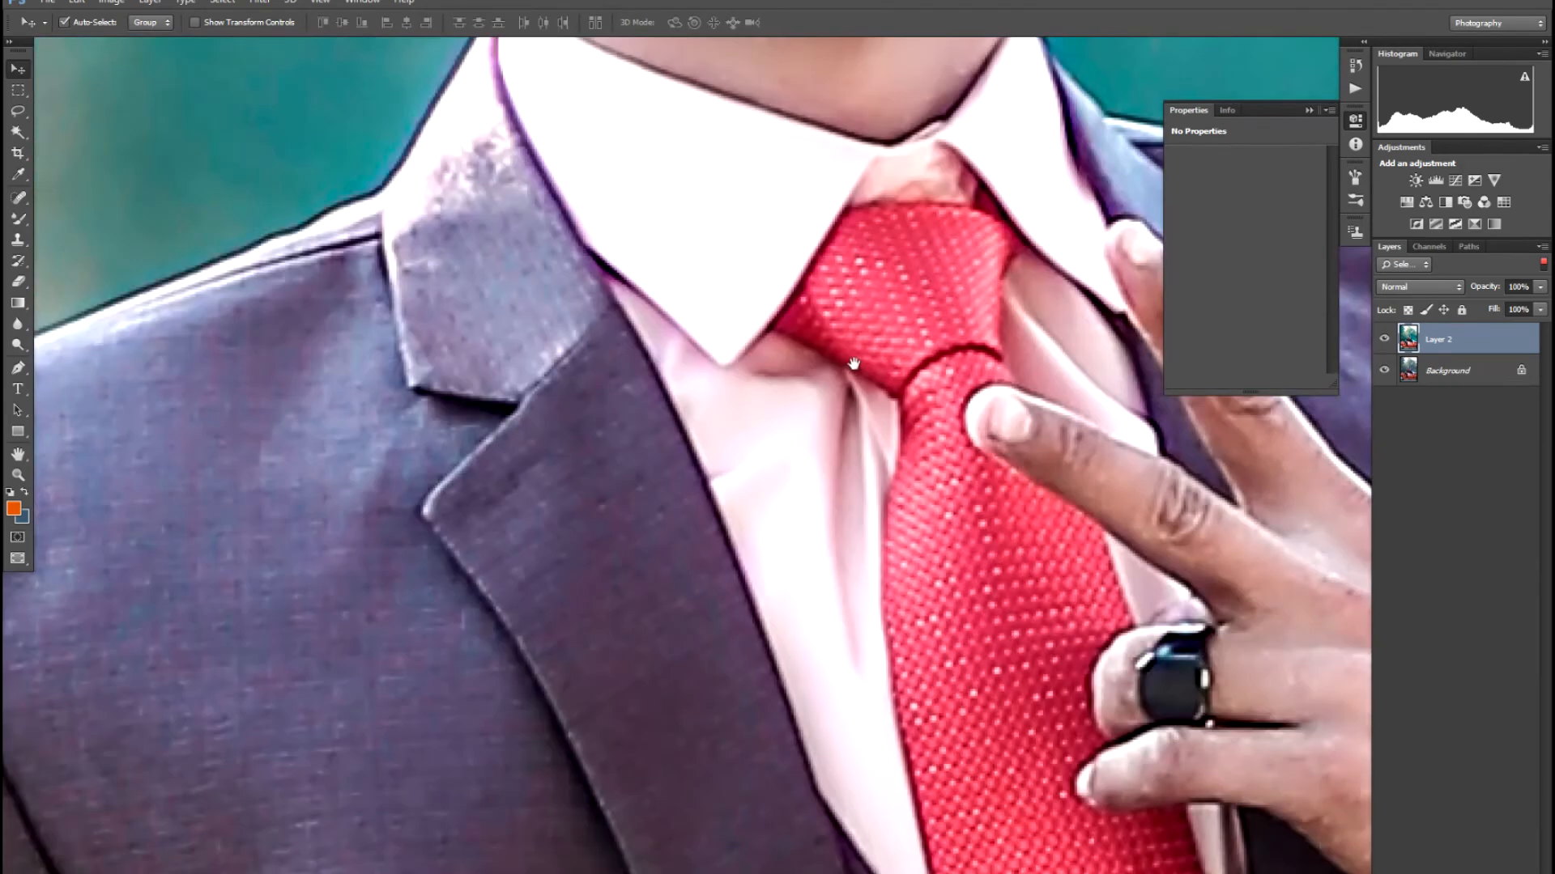
pyautogui.moveTo(853, 365); pyautogui.dragTo(616, 606)
pyautogui.hotkey('ctrl', '-')
pyautogui.hotkey('ctrl', '-')
pyautogui.moveTo(872, 685); pyautogui.dragTo(730, 638)
pyautogui.hotkey('ctrl', '+')
pyautogui.hotkey('ctrl', '+')
pyautogui.moveTo(736, 732); pyautogui.dragTo(690, 642)
pyautogui.press('w')
pyautogui.click(691, 703)
pyautogui.keyDown('shift'); pyautogui.click(652, 694); pyautogui.keyUp('shift')
pyautogui.keyDown('shift'); pyautogui.click(645, 636); pyautogui.keyUp('shift')
pyautogui.keyDown('shift'); pyautogui.click(623, 590); pyautogui.keyUp('shift')
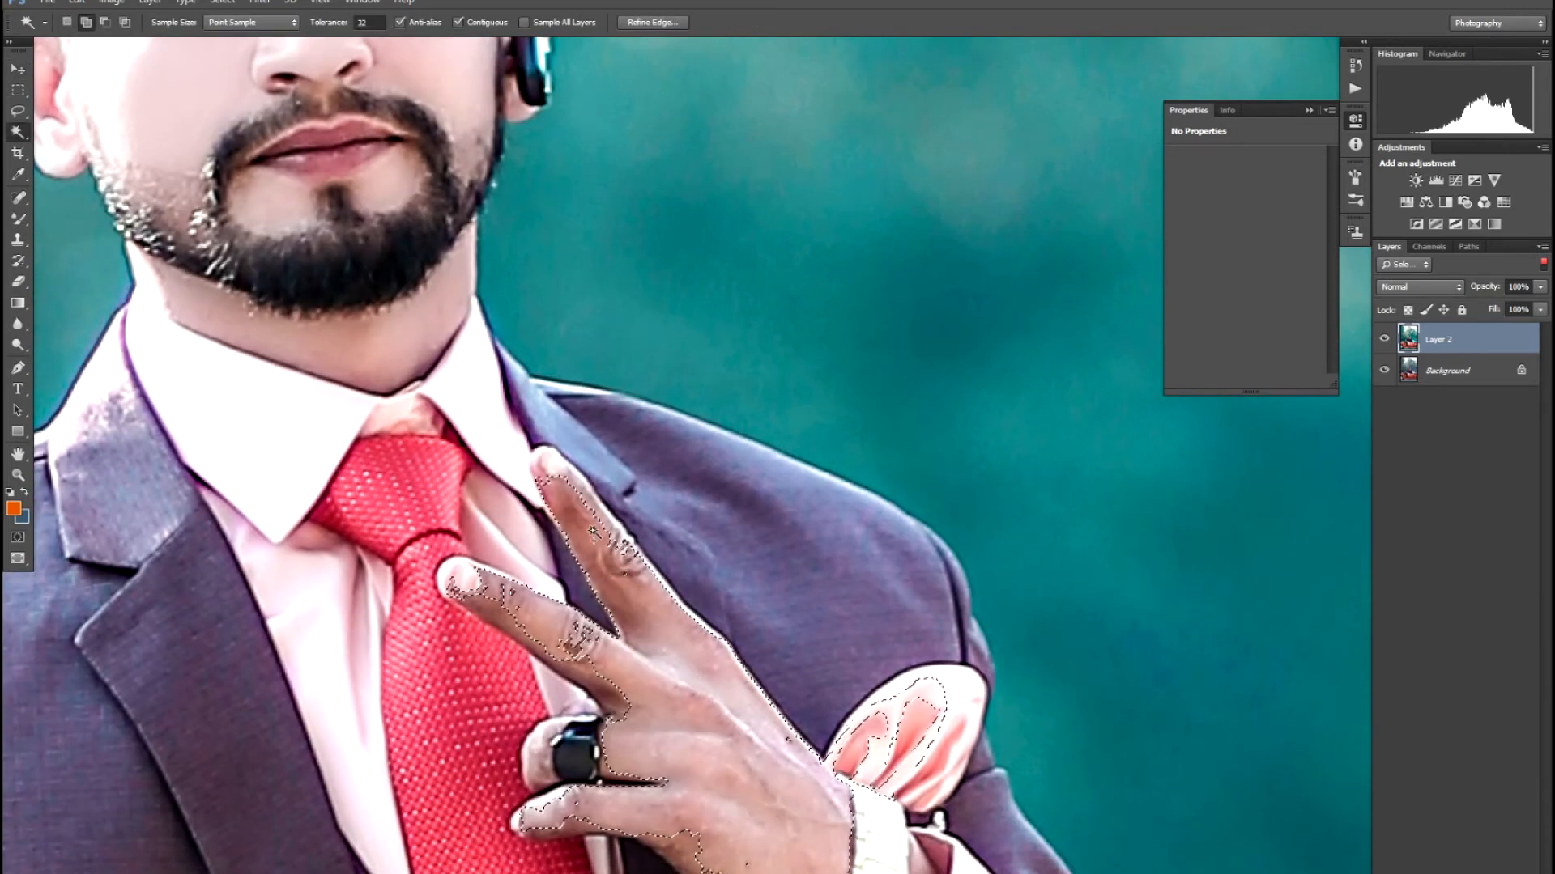
pyautogui.keyDown('shift'); pyautogui.click(543, 640); pyautogui.keyUp('shift')
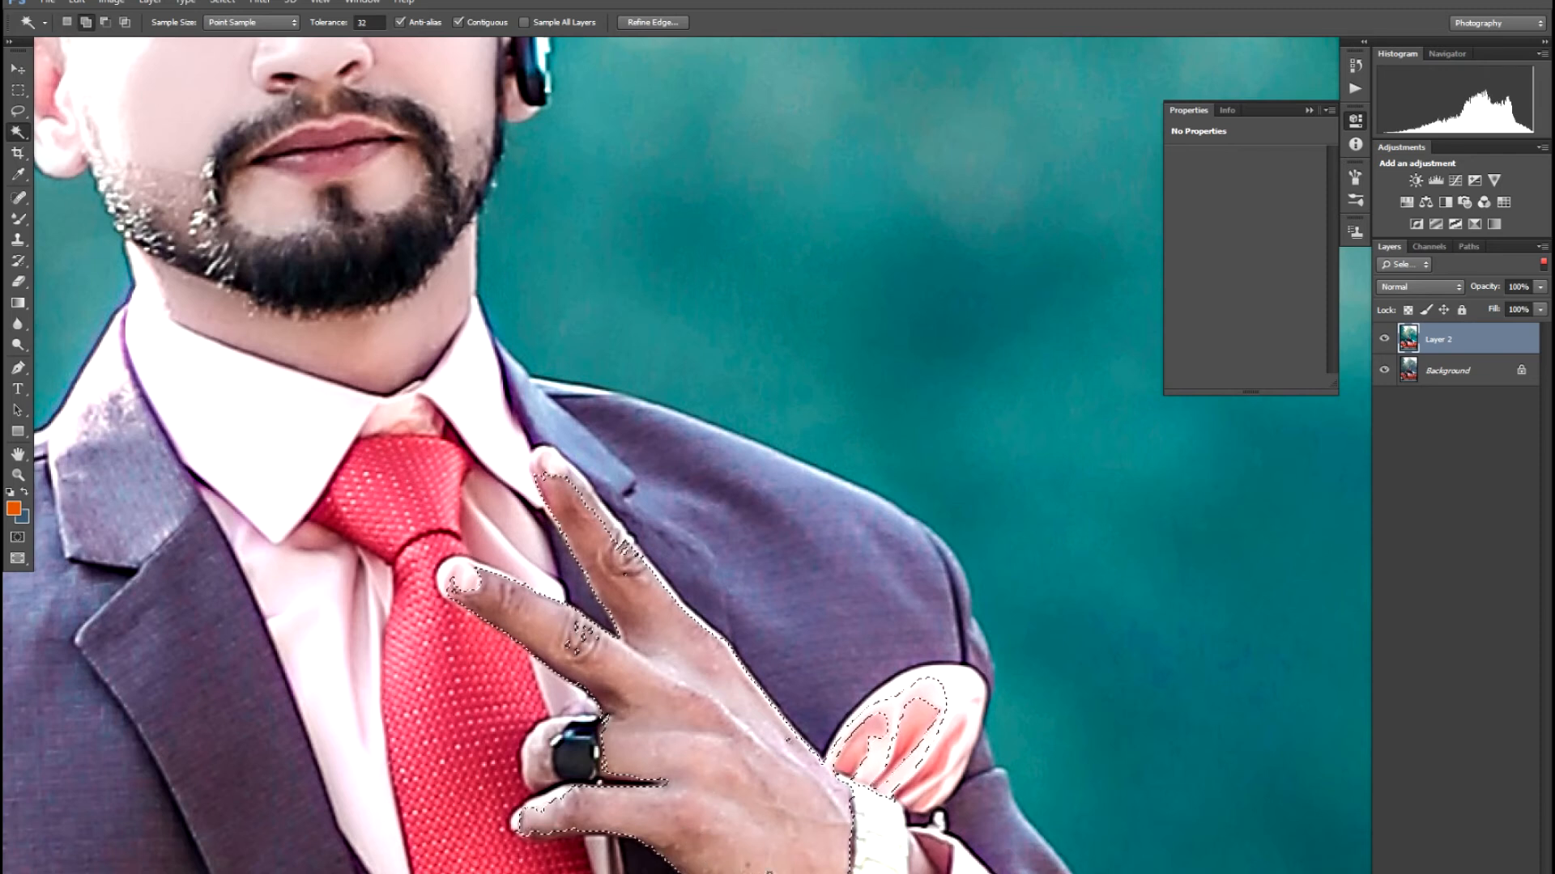
# - Feather the hand selection by 10 pixels
pyautogui.rightClick(741, 810)
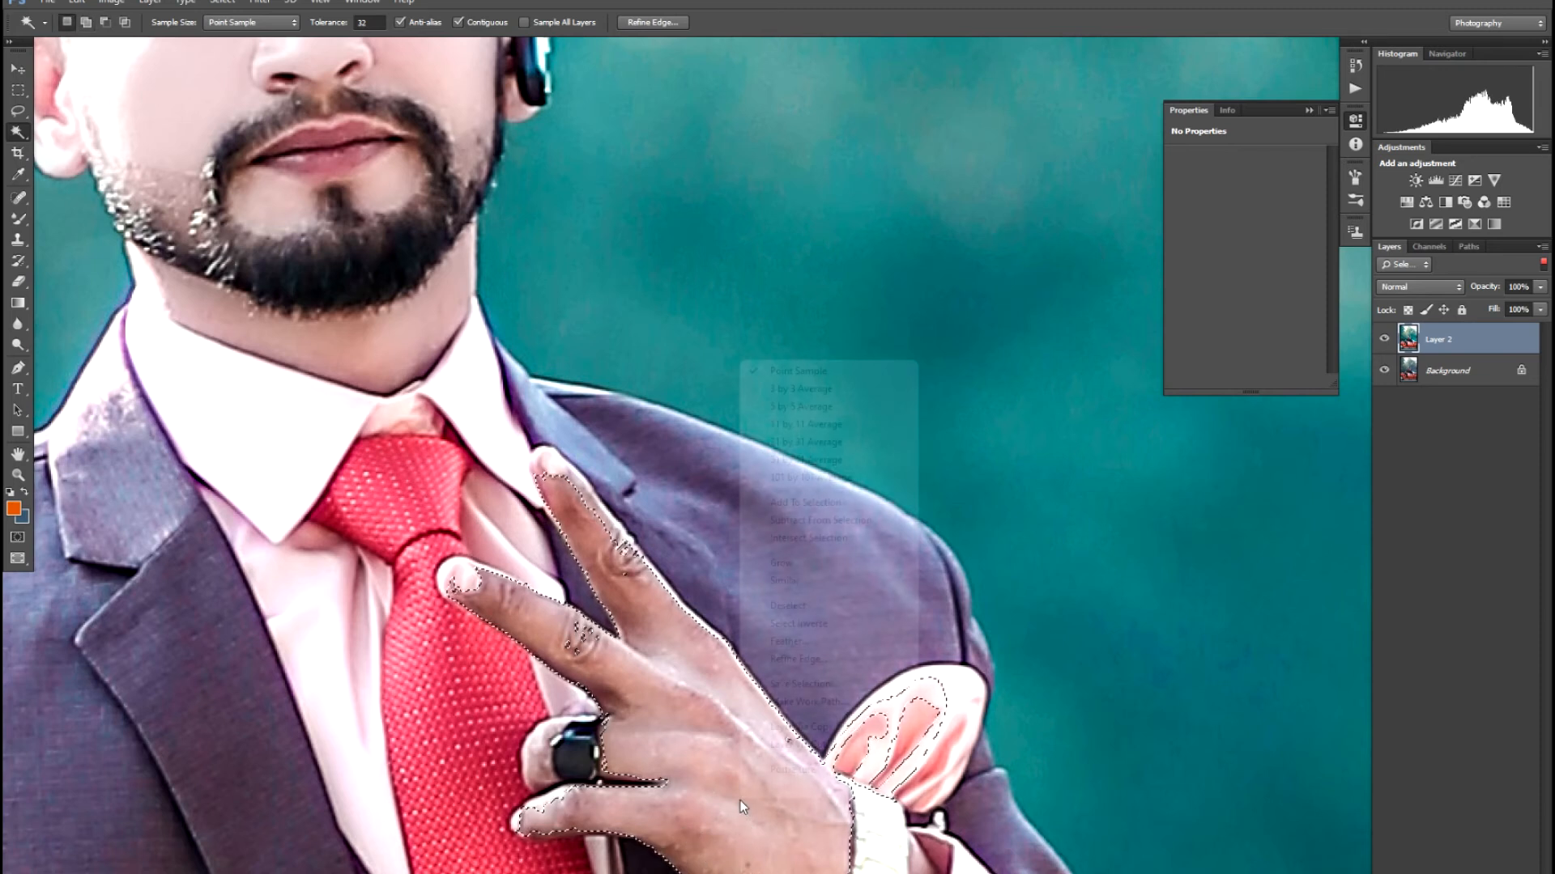
pyautogui.click(806, 642)
pyautogui.write('10')
pyautogui.press('Return')
pyautogui.press('v')
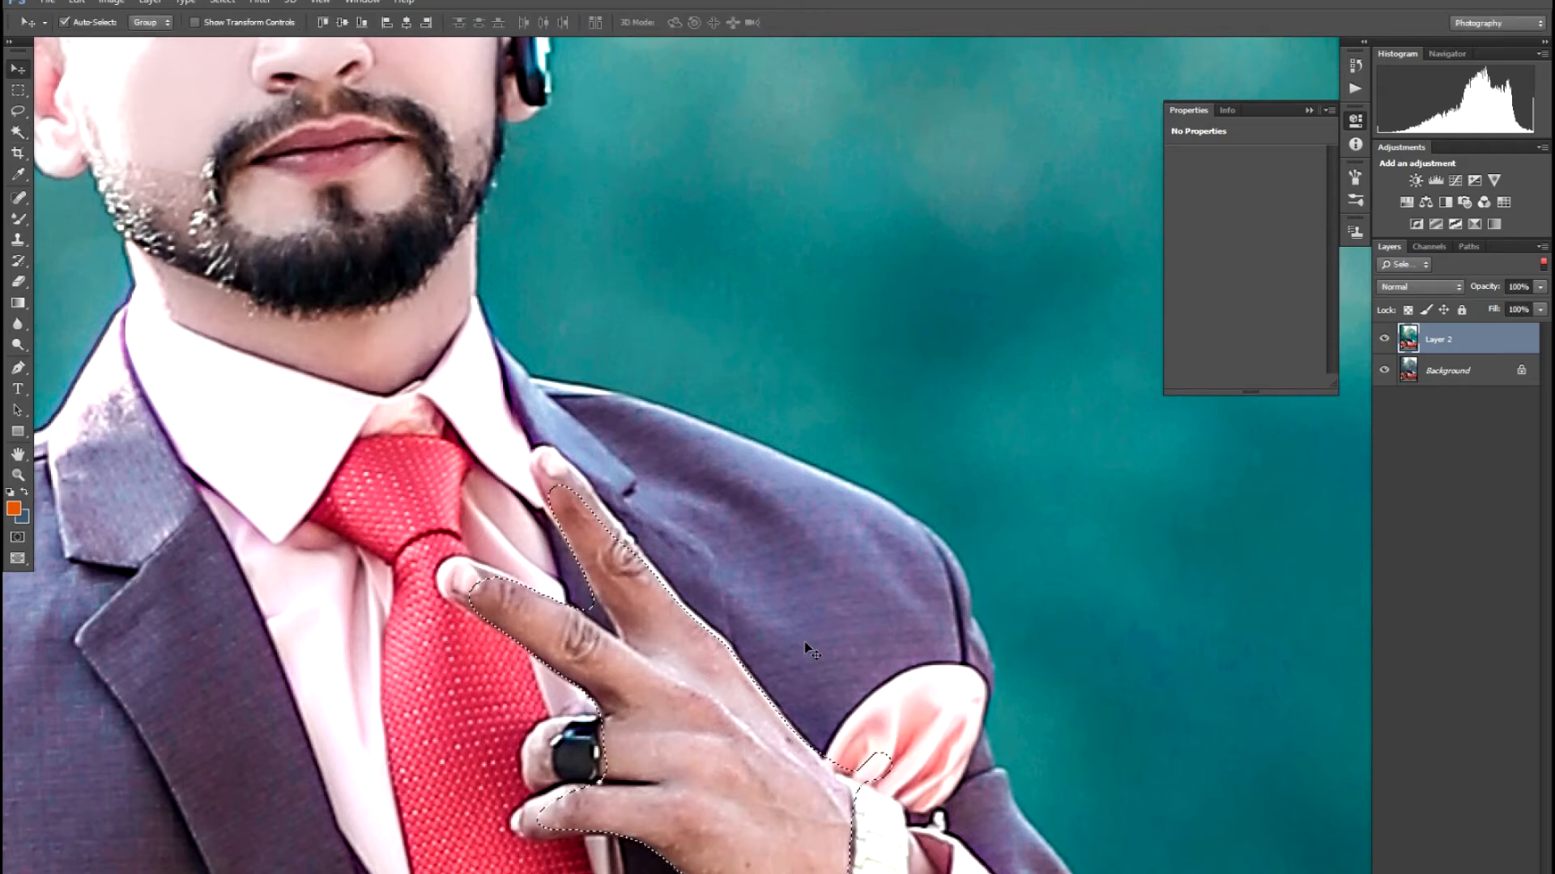
# - Brighten the hand with a Curves lift and smooth it with Imagenomic Portraiture
pyautogui.hotkey('ctrl', 'm')
pyautogui.click(757, 338)
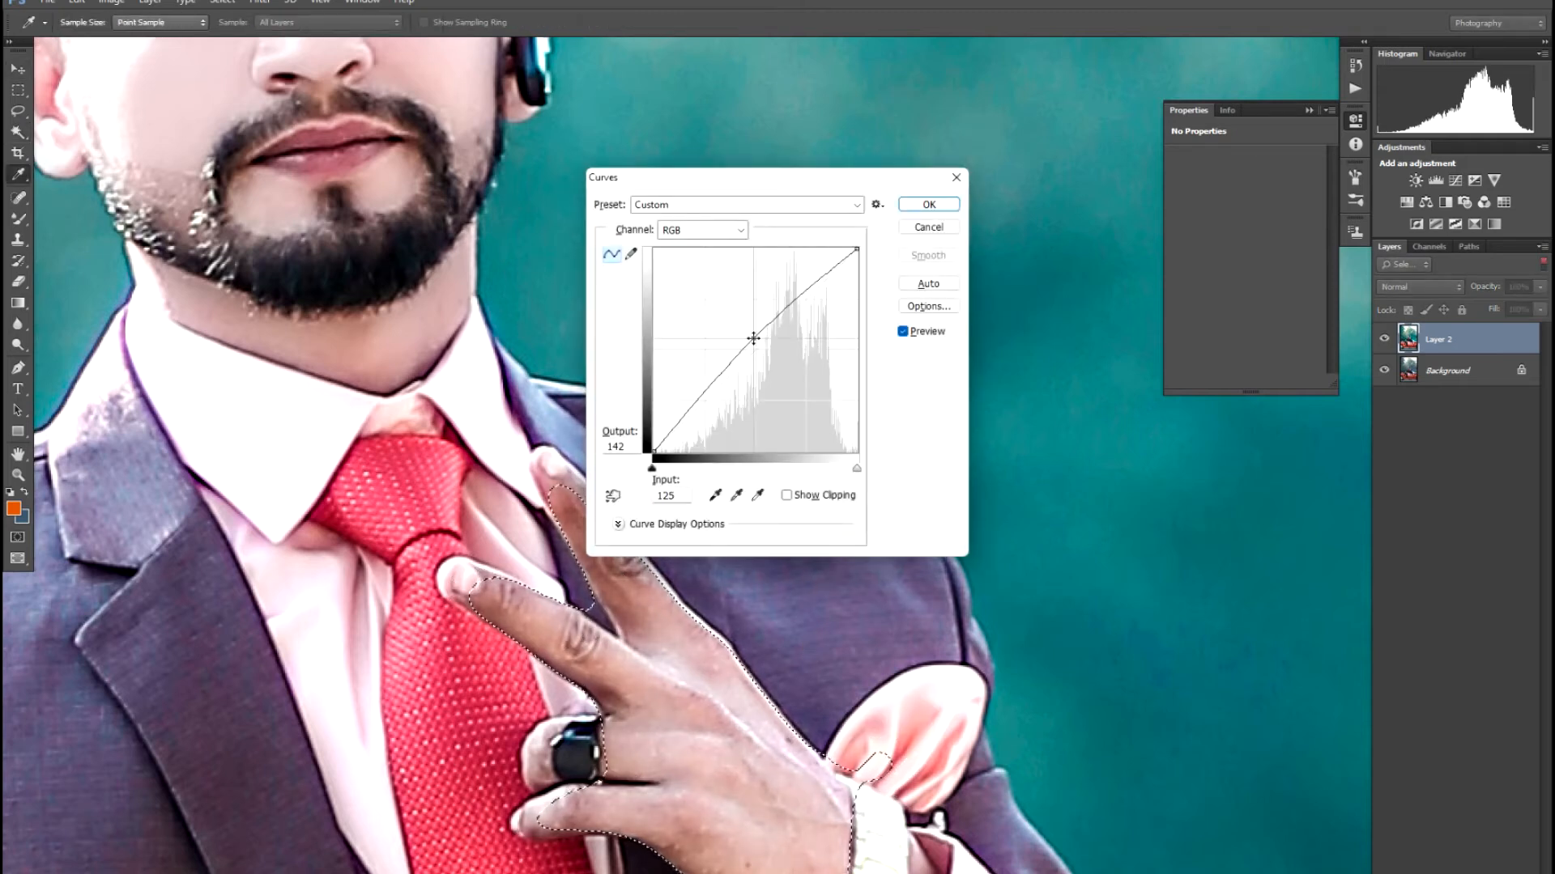
pyautogui.press('Return')
pyautogui.hotkey('alt', 't')
pyautogui.press('i')
pyautogui.press('p')
pyautogui.press('Return')
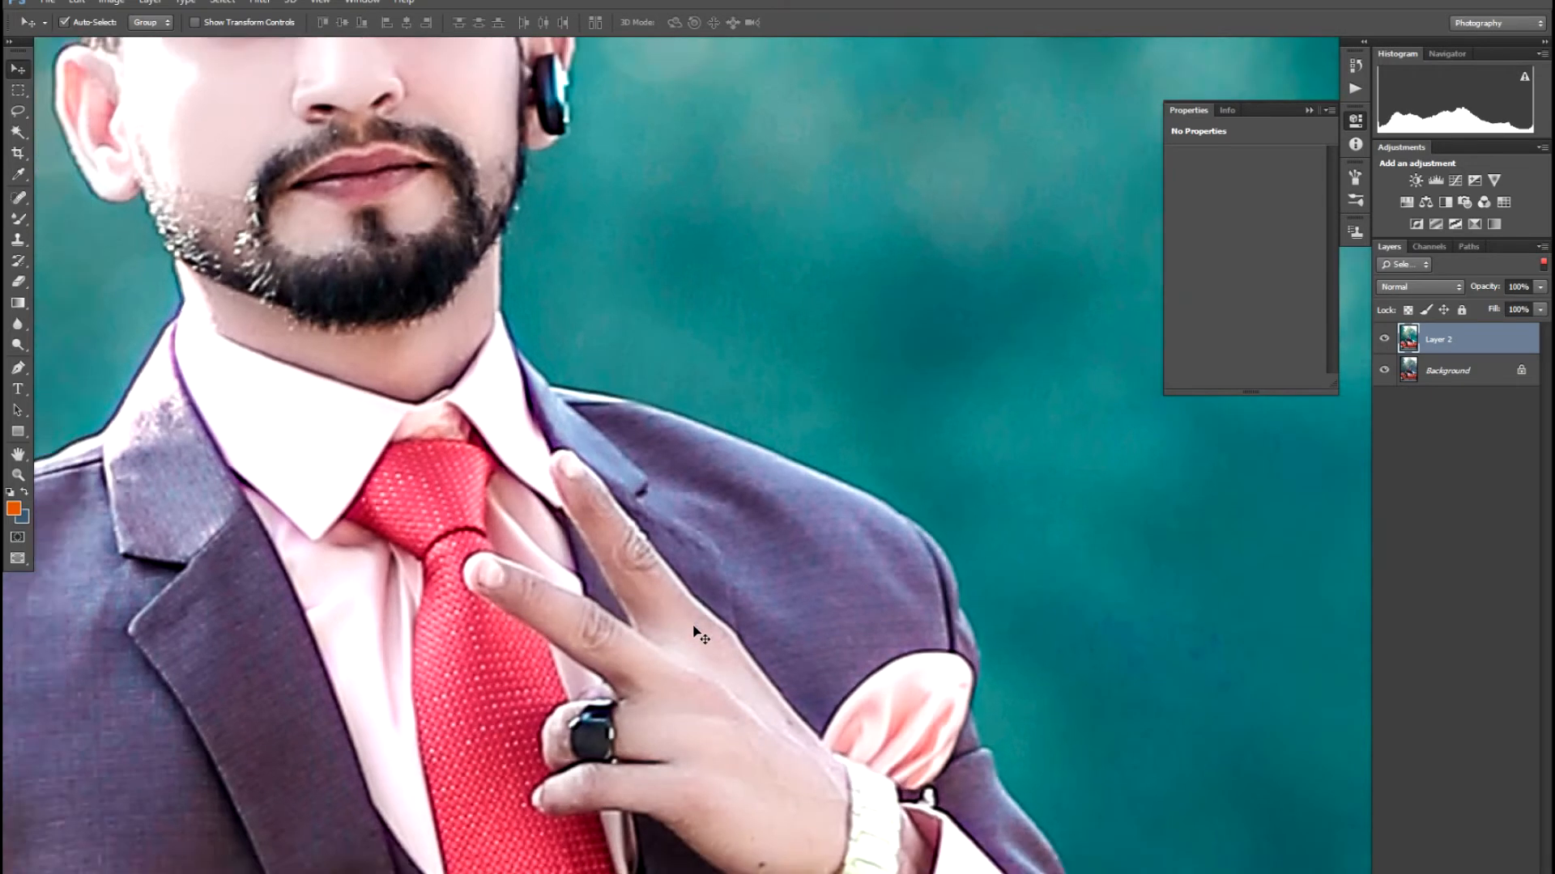
# - Zoom to the man's ankle and Magic Wand-select the bare ankle skin
pyautogui.hotkey('ctrl', '0')
pyautogui.hotkey('ctrl', '-')
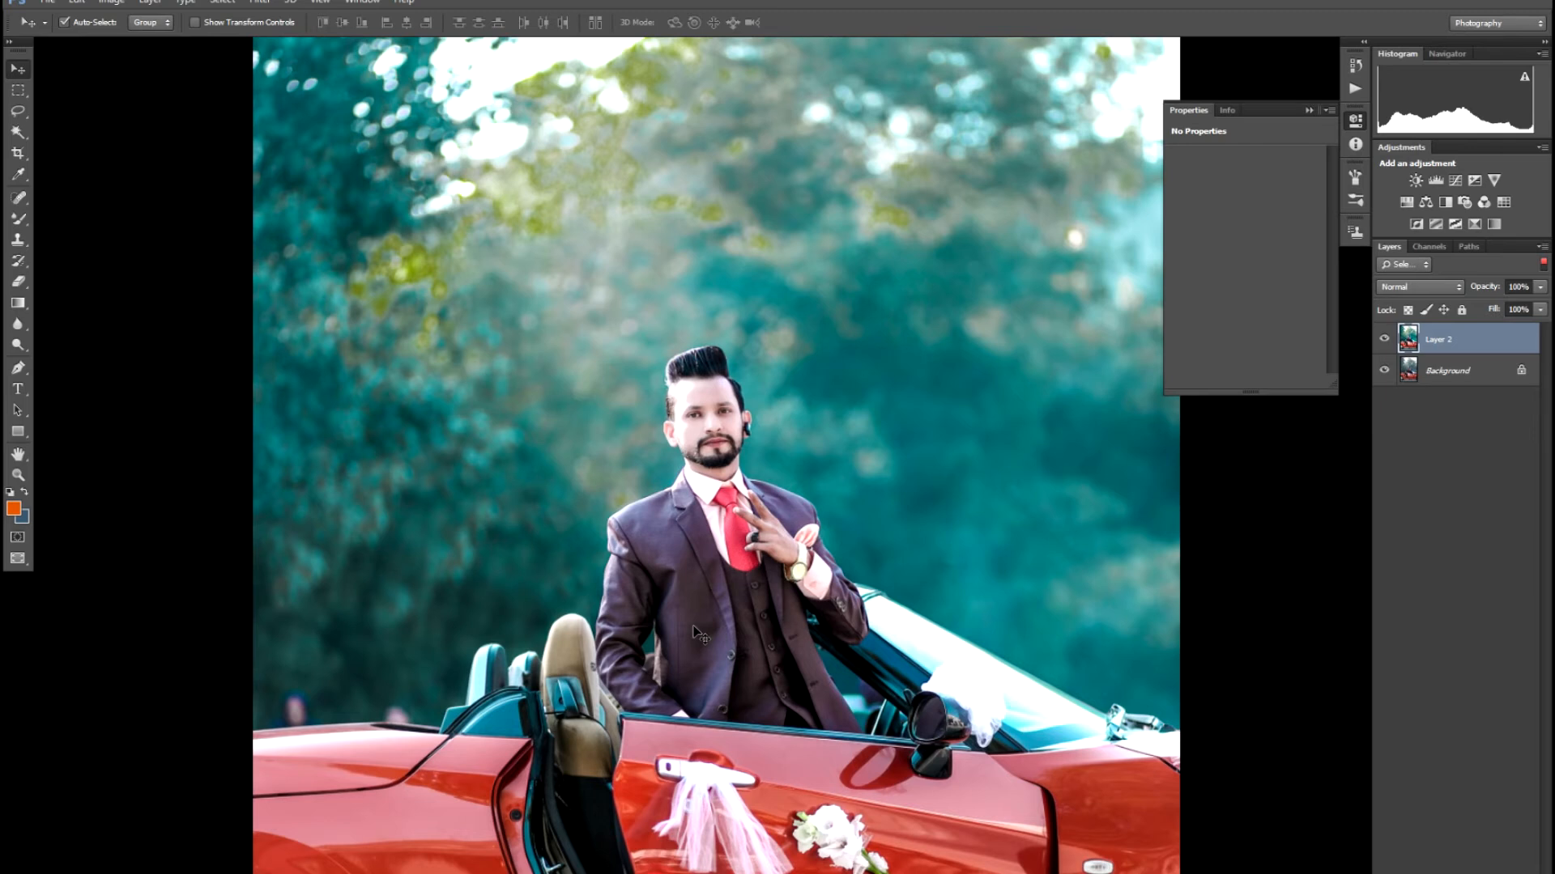
pyautogui.hotkey('ctrl', '-')
pyautogui.press('z')
pyautogui.moveTo(777, 813)
pyautogui.mouseDown()
pyautogui.moveTo(795, 828)
pyautogui.moveTo(778, 791)
pyautogui.mouseUp()
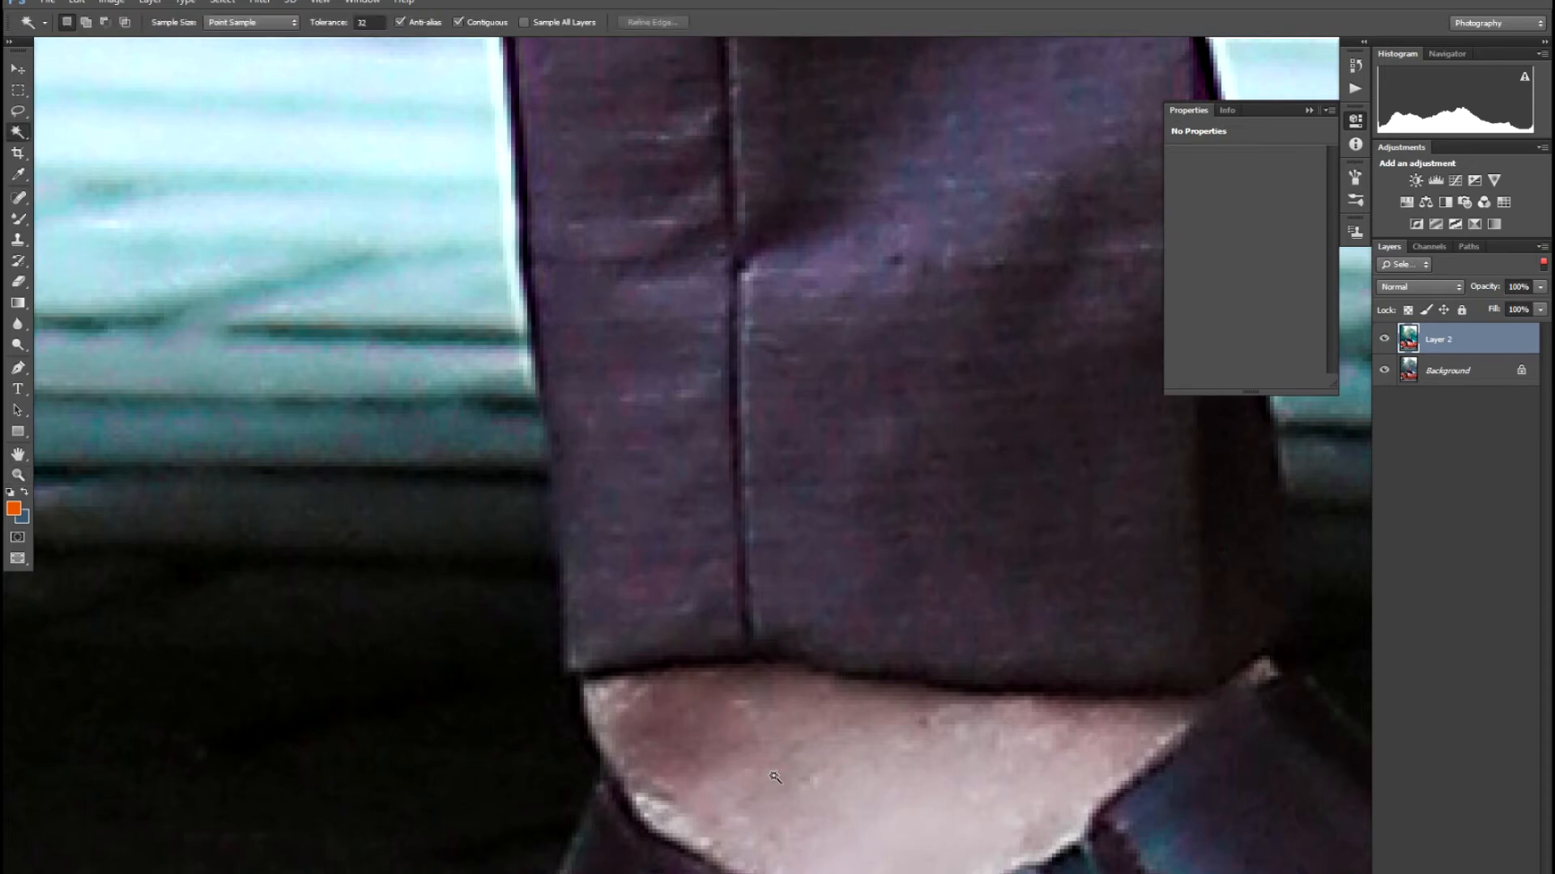
pyautogui.click(778, 789)
pyautogui.keyDown('shift'); pyautogui.click(729, 749); pyautogui.keyUp('shift')
pyautogui.keyDown('shift'); pyautogui.click(700, 703); pyautogui.keyUp('shift')
pyautogui.keyDown('shift'); pyautogui.click(939, 818); pyautogui.keyUp('shift')
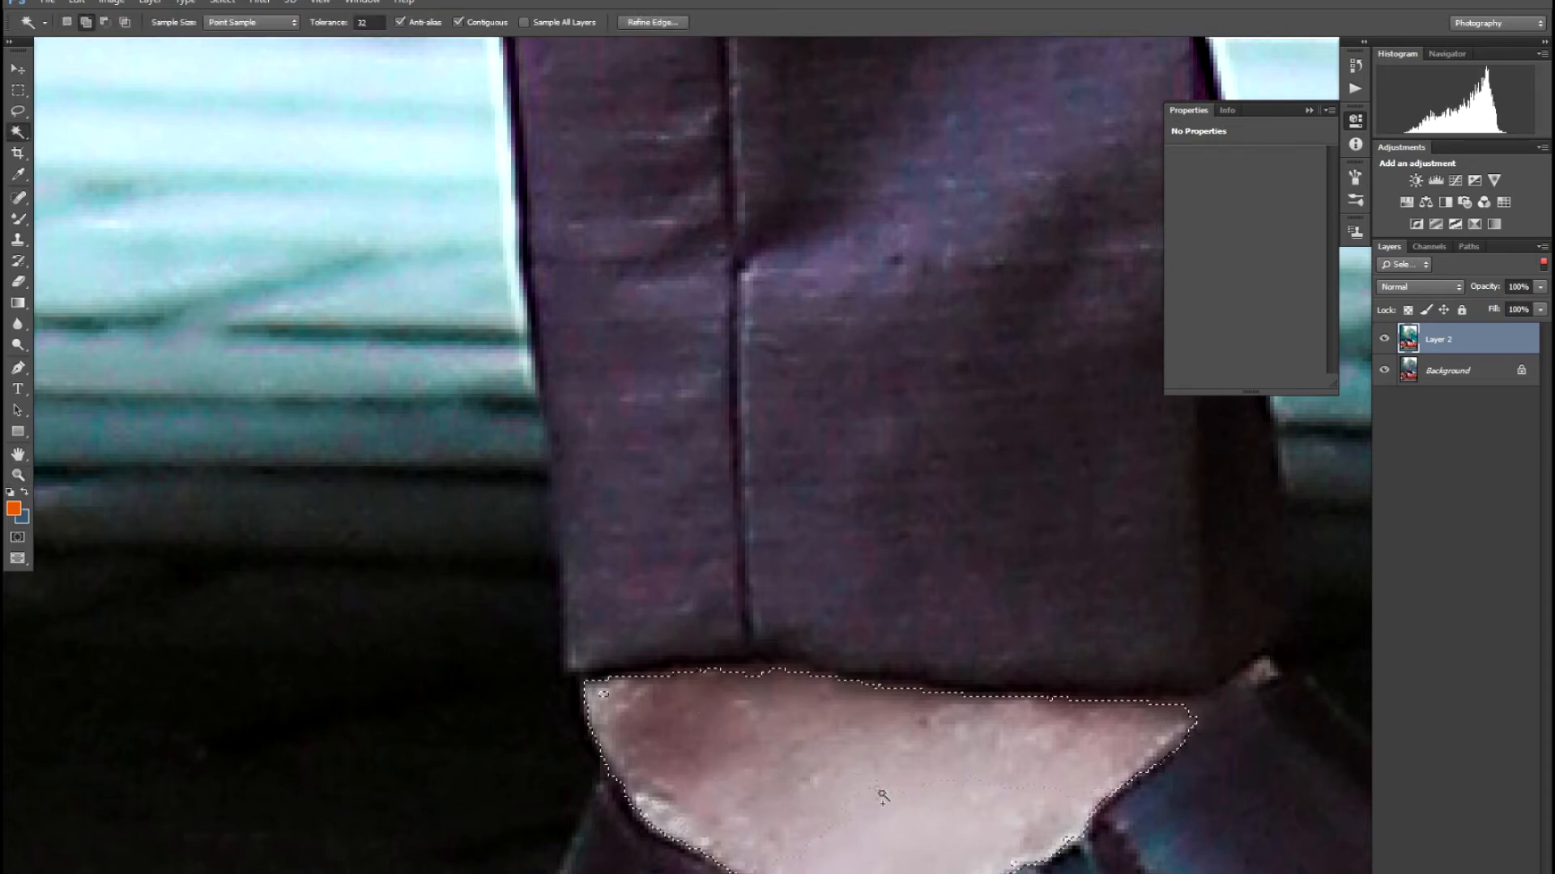
# - Feather the ankle selection 10 px and brighten it with Curves (102→134)
pyautogui.rightClick(960, 774)
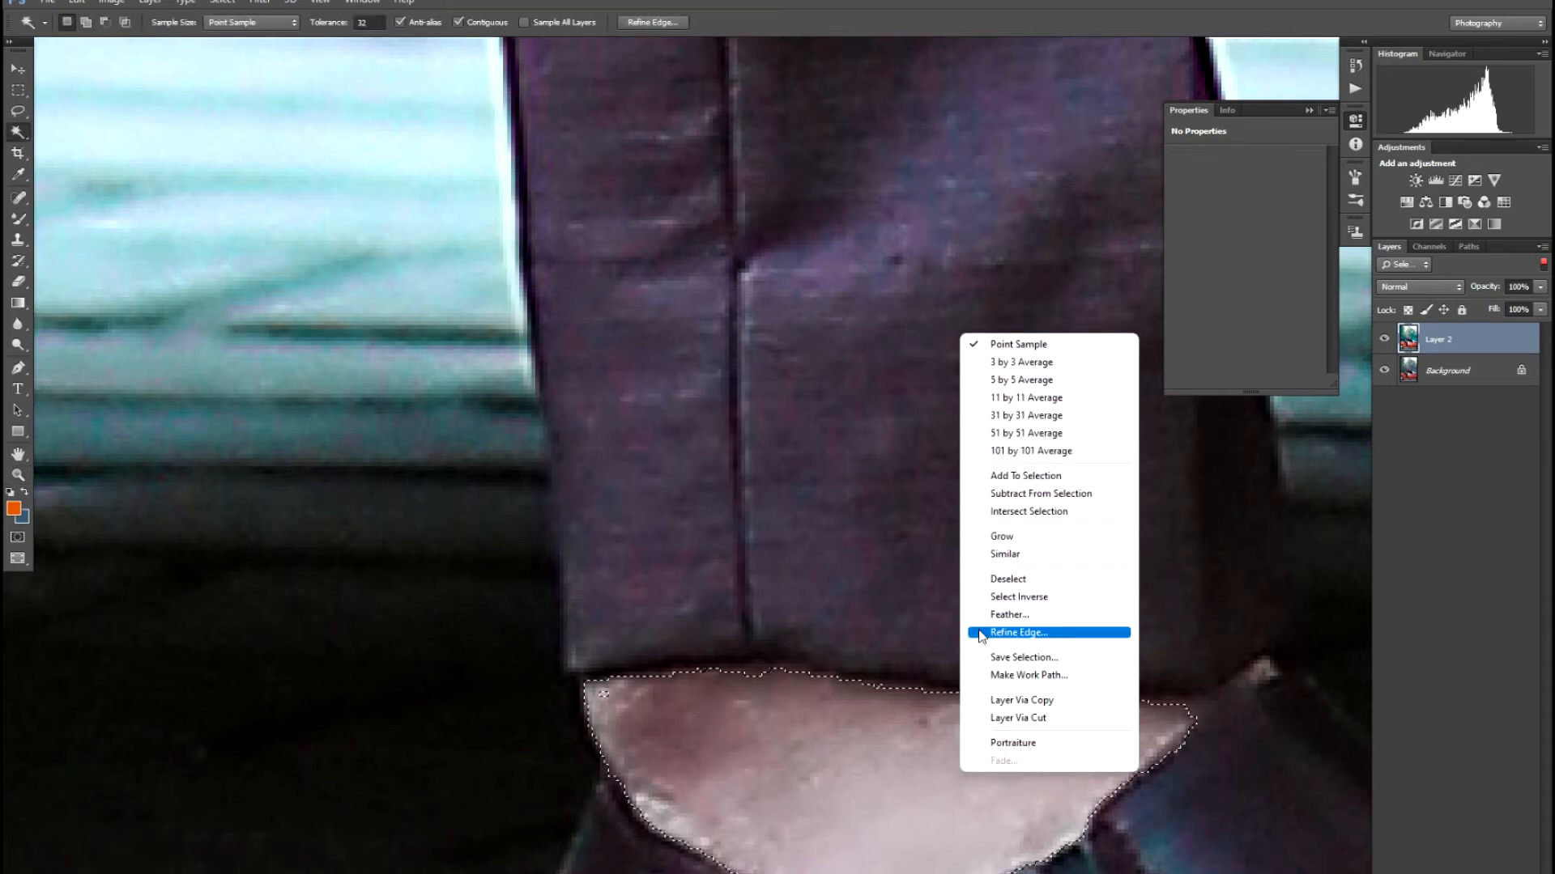
pyautogui.click(1010, 615)
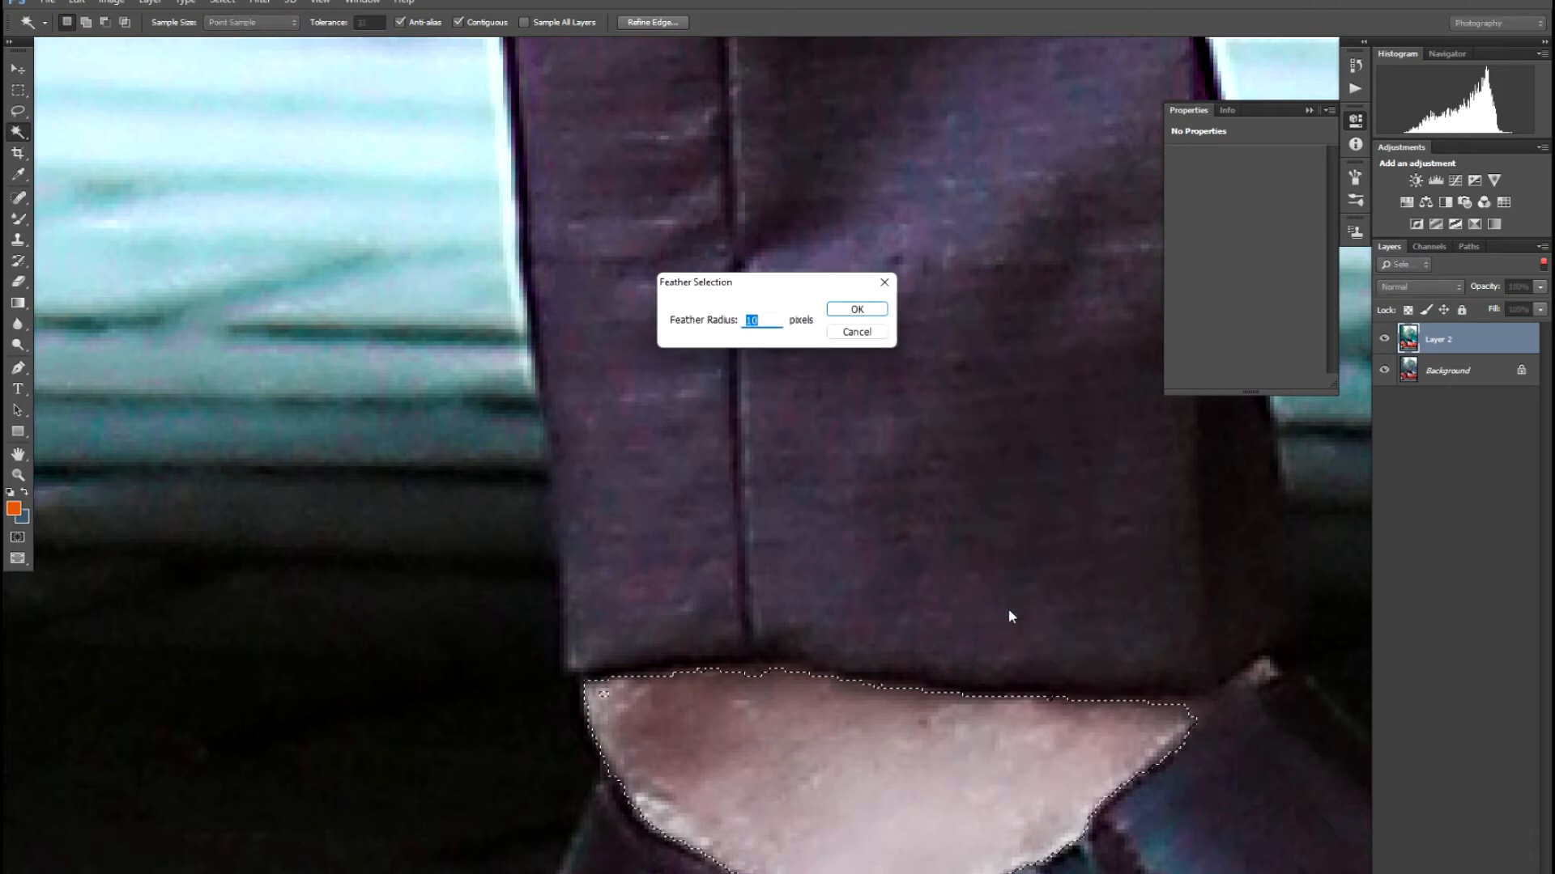
pyautogui.press('Return')
pyautogui.hotkey('ctrl', 'm')
pyautogui.moveTo(735, 369); pyautogui.dragTo(733, 344)
pyautogui.press('Return')
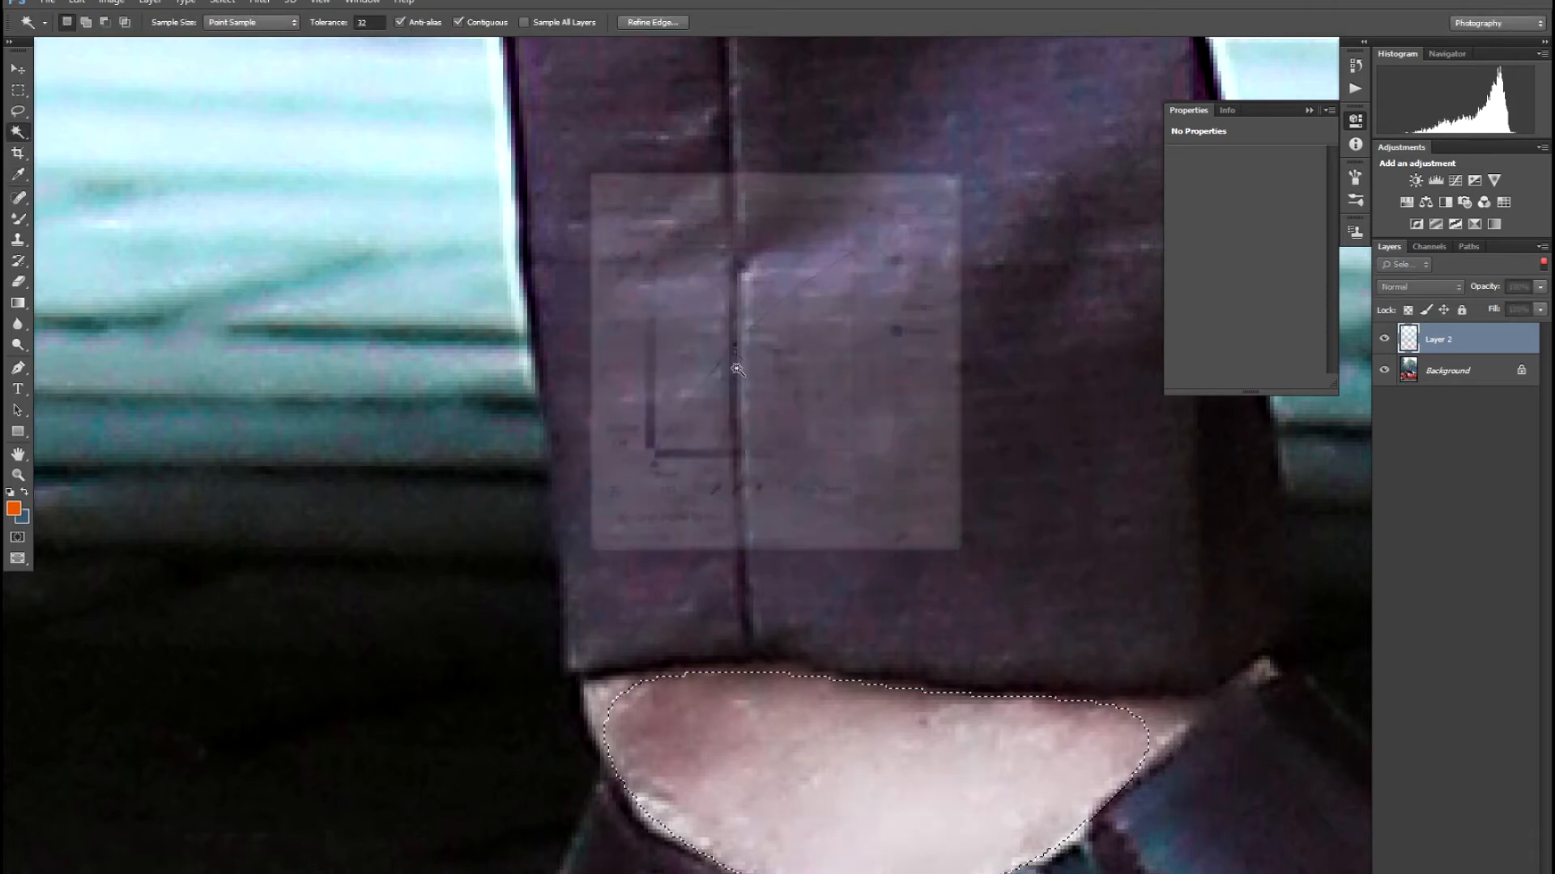
# - Apply Imagenomic Portraiture smoothing to the ankle skin, then deselect
pyautogui.hotkey('alt', 't')
pyautogui.press('i')
pyautogui.press('p')
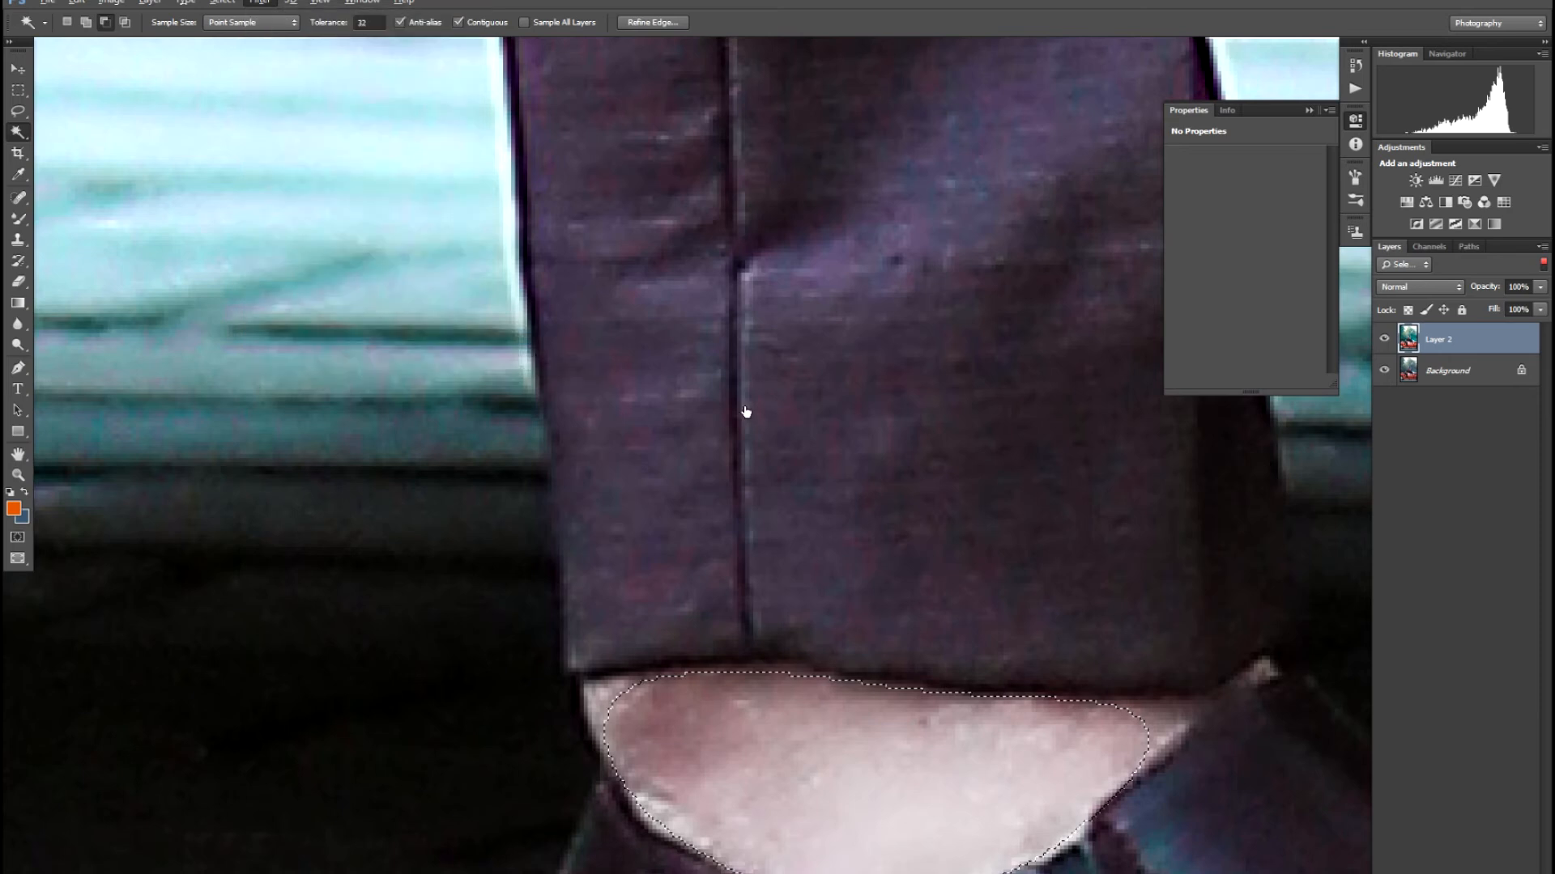
pyautogui.press('Return')
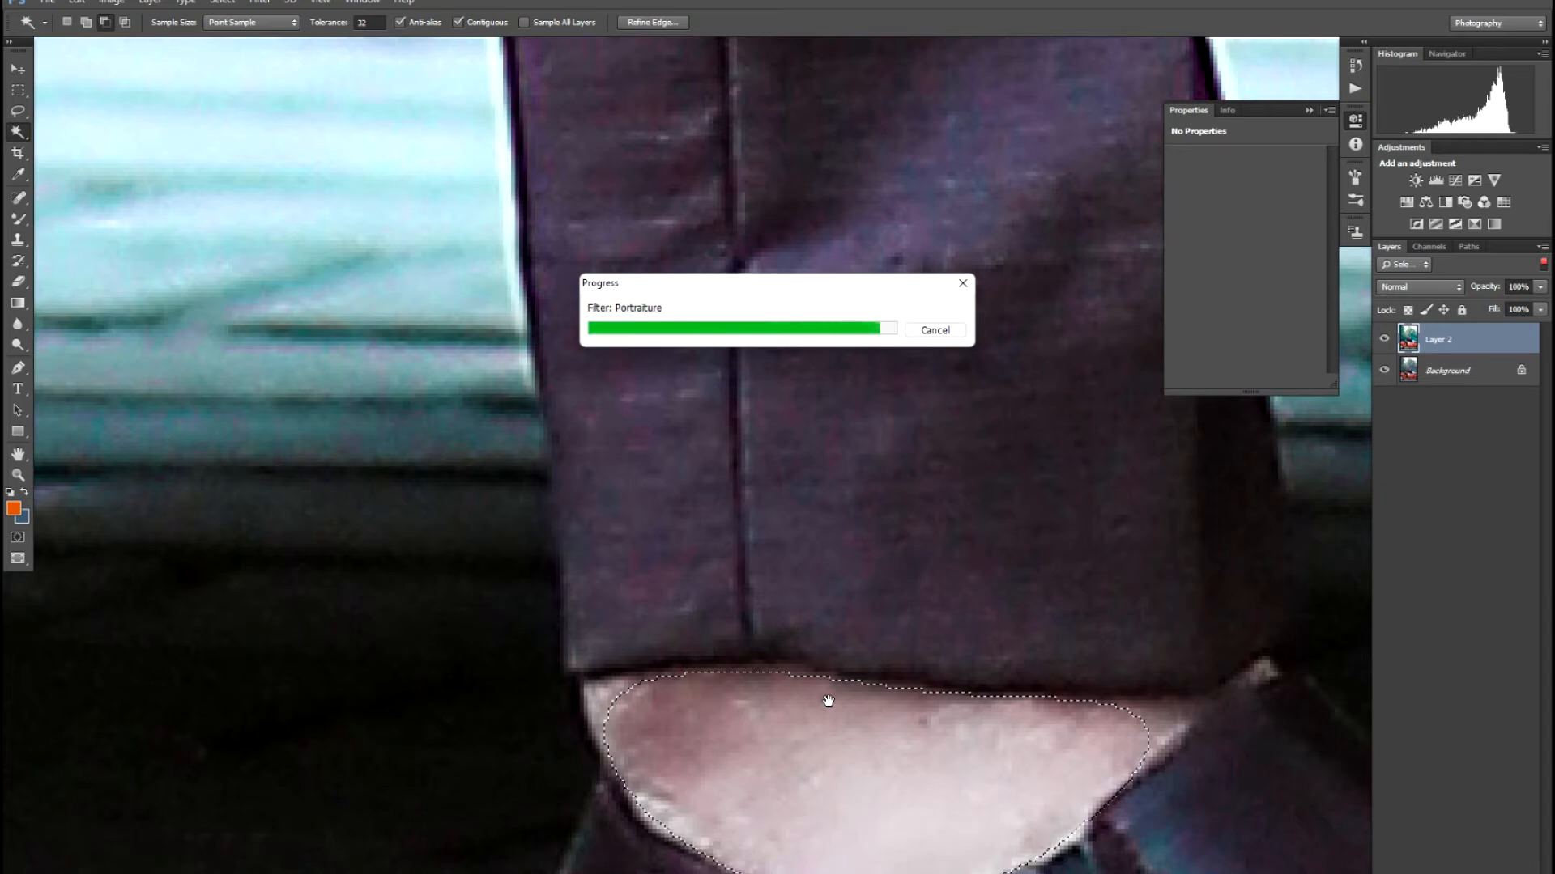
pyautogui.hotkey('ctrl', 'd')
pyautogui.press('v')
pyautogui.scroll(-6, 826, 696)
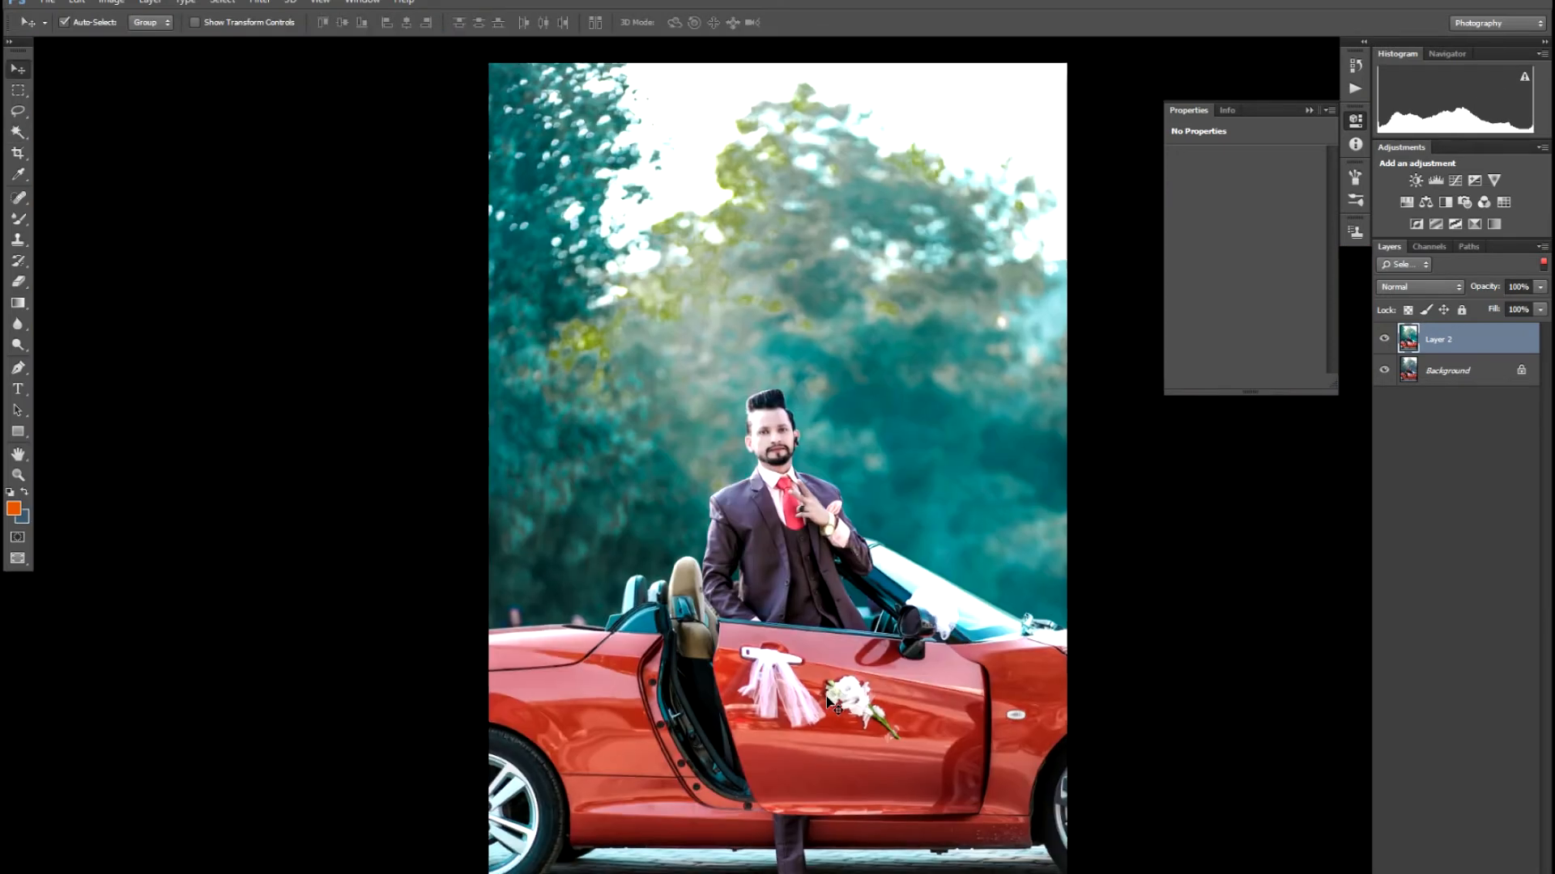
# - Crop the top off and widen the right side, then crop the top sky again
pyautogui.scroll(-2, 826, 697)
pyautogui.press('c')
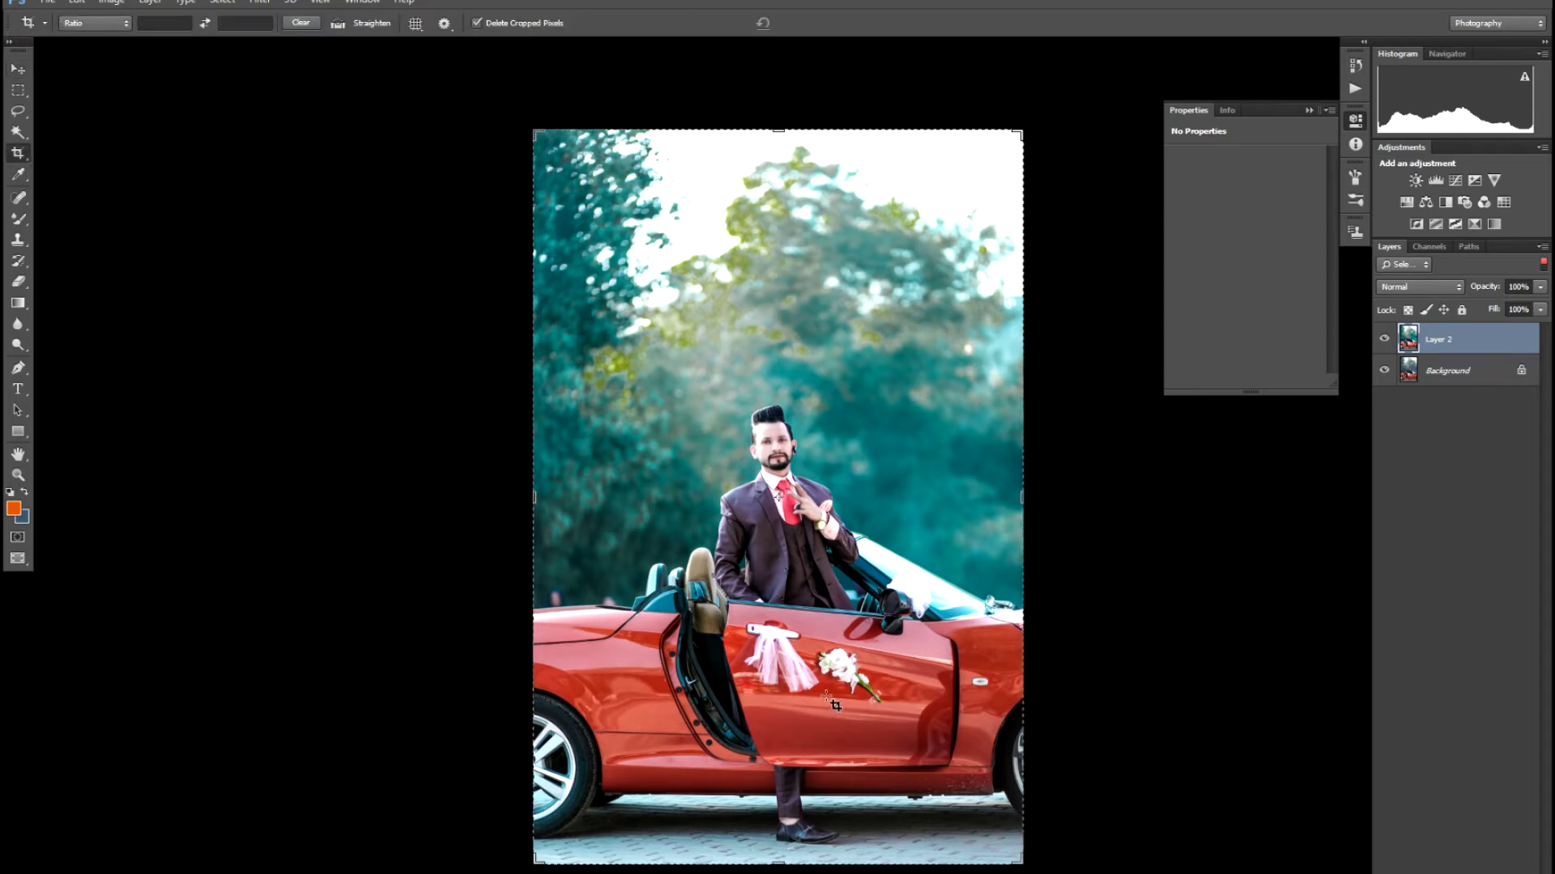
pyautogui.moveTo(1017, 130); pyautogui.dragTo(1053, 190)
pyautogui.press('Return')
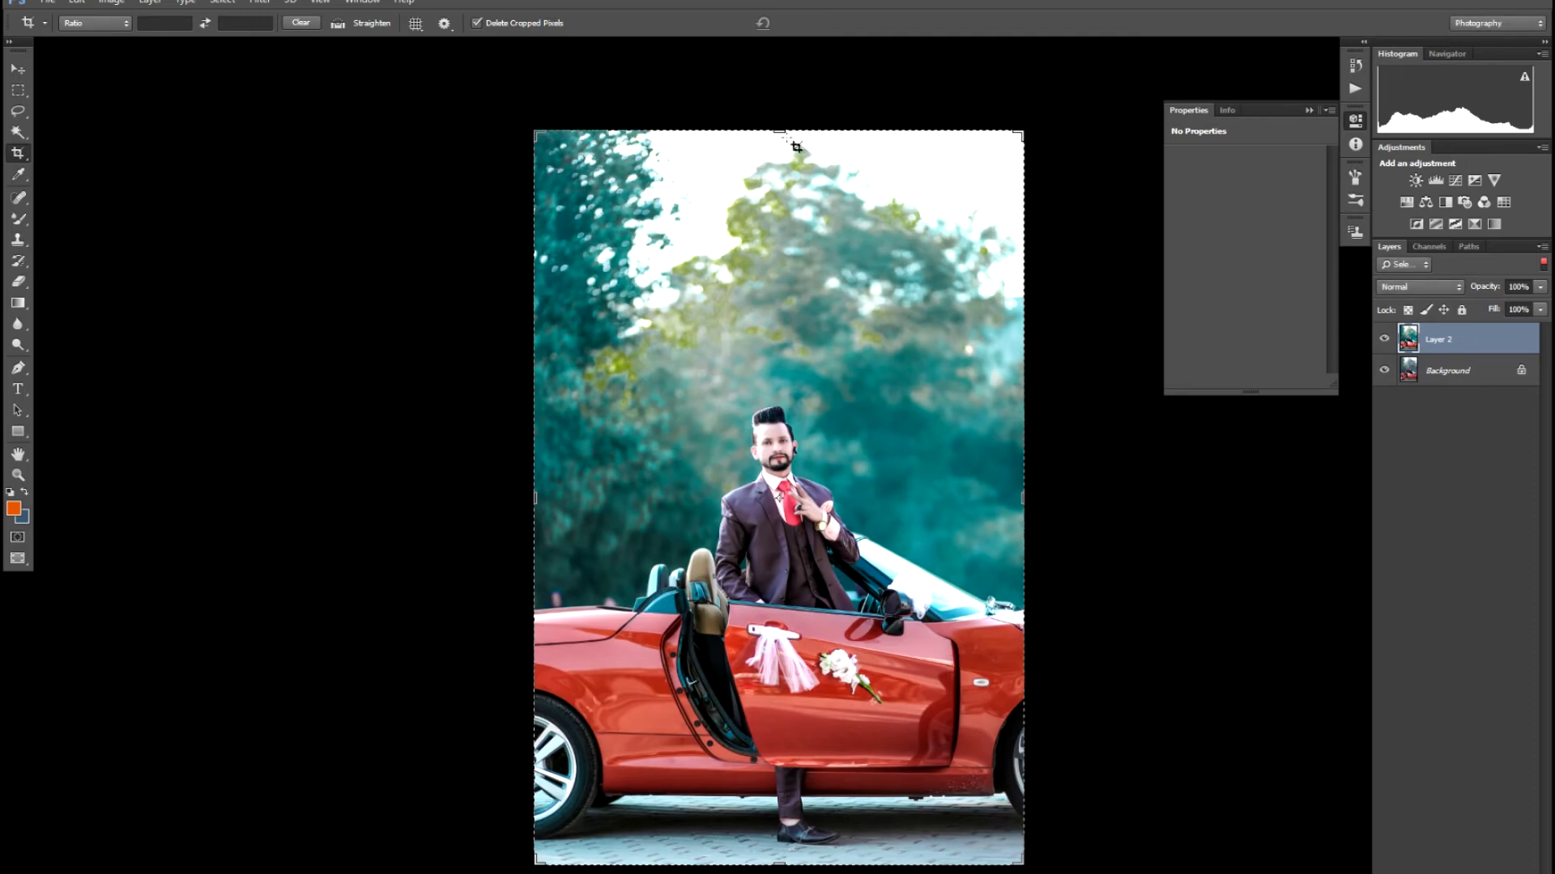
pyautogui.moveTo(783, 131); pyautogui.dragTo(801, 184)
pyautogui.press('Return')
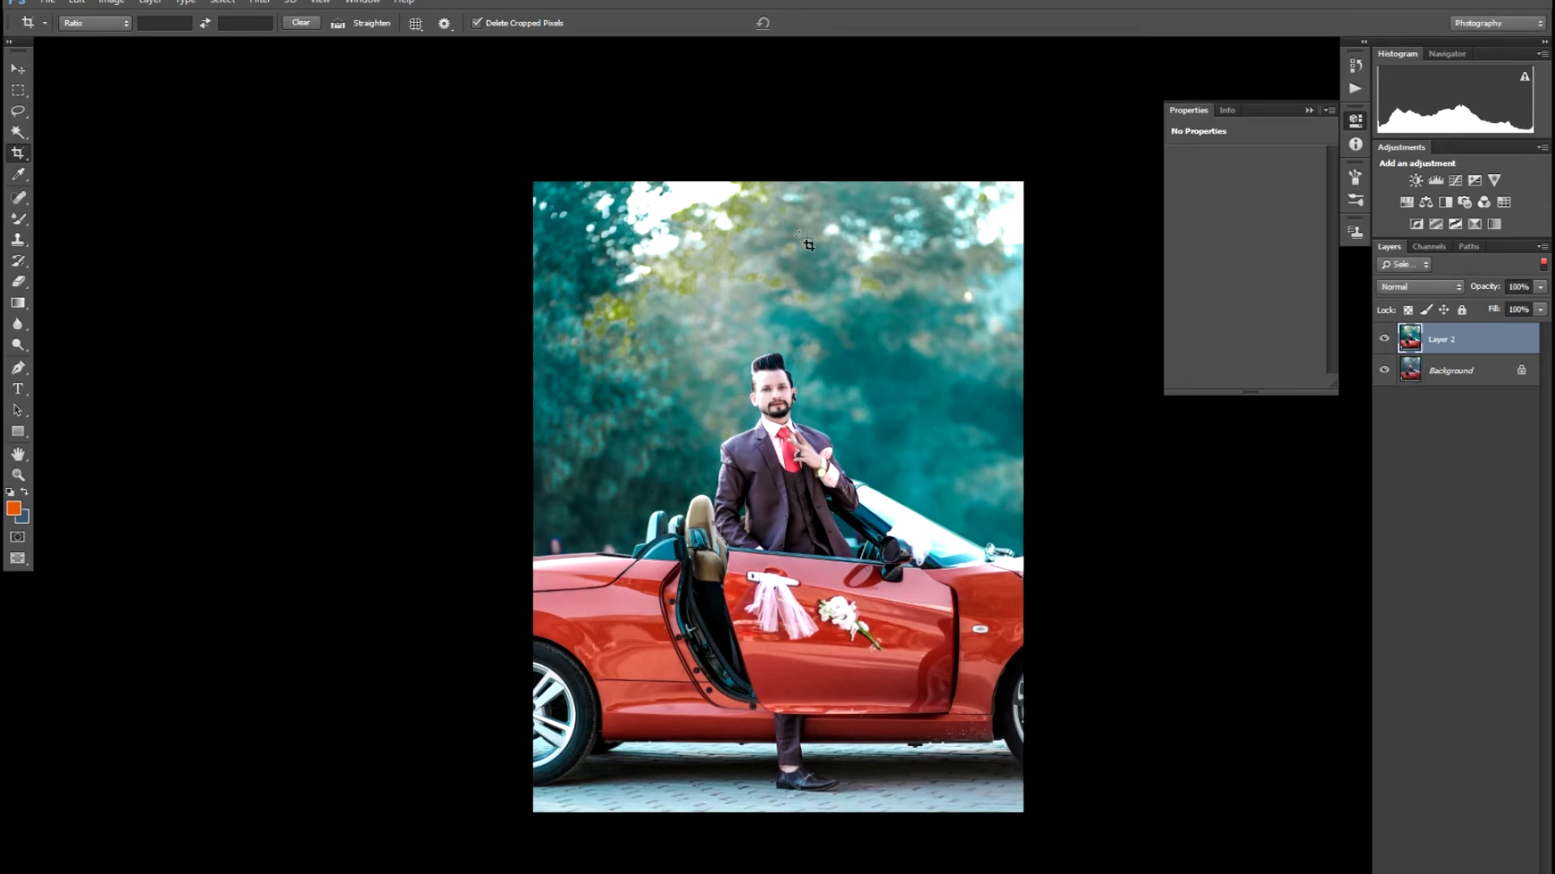
# - Zoom in to inspect the man's face in the cropped photo
pyautogui.hotkey('ctrl', '0')
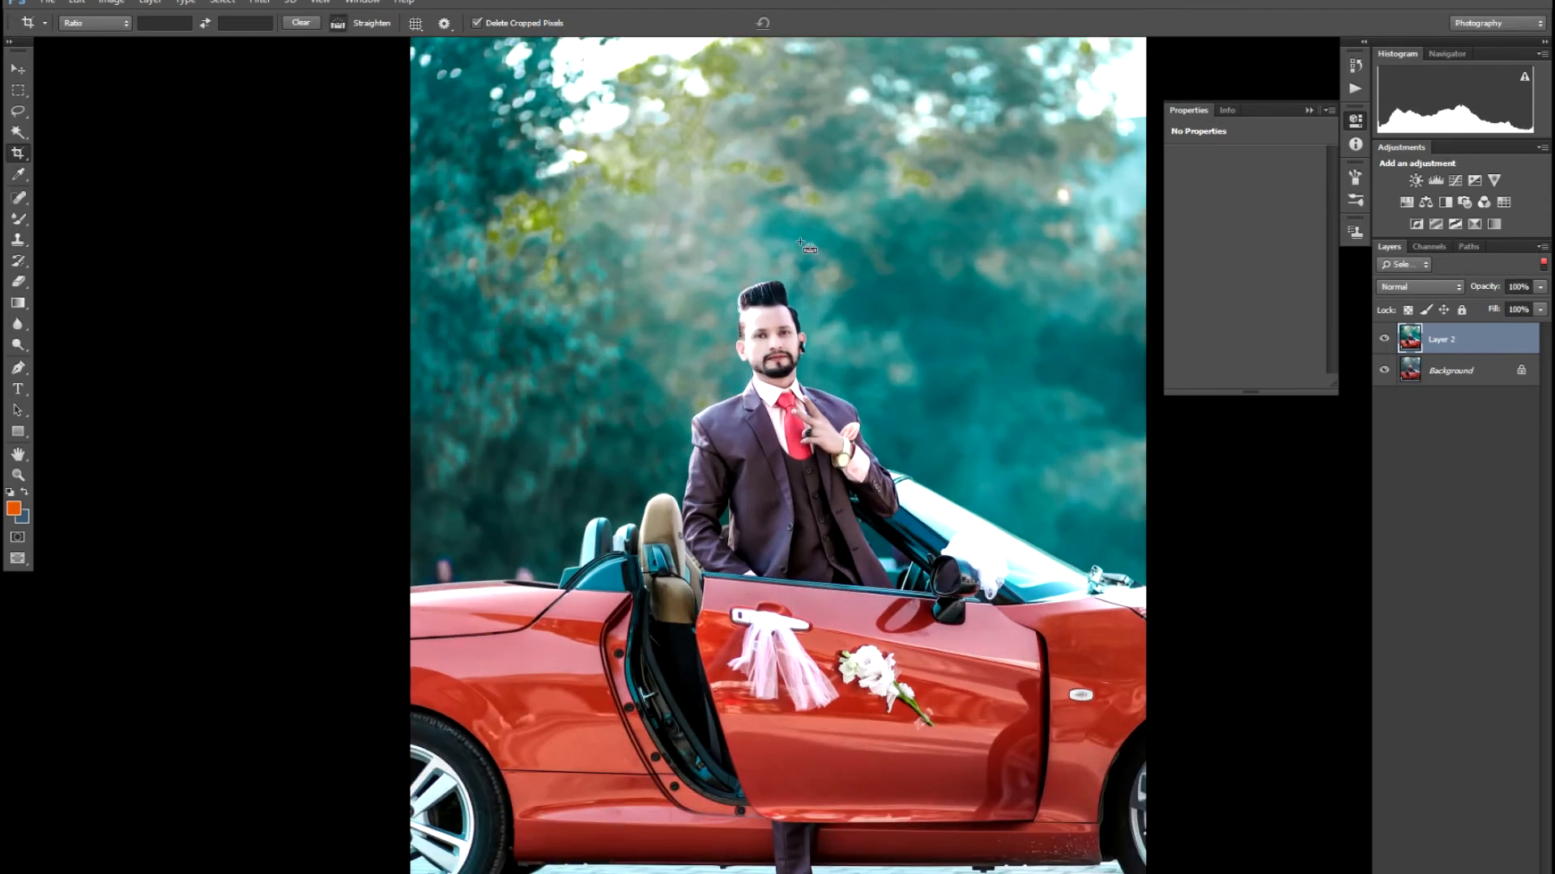
pyautogui.hotkey('ctrl', '-')
pyautogui.hotkey('ctrl', '+')
pyautogui.hotkey('ctrl', '+')
pyautogui.hotkey('ctrl', '+')
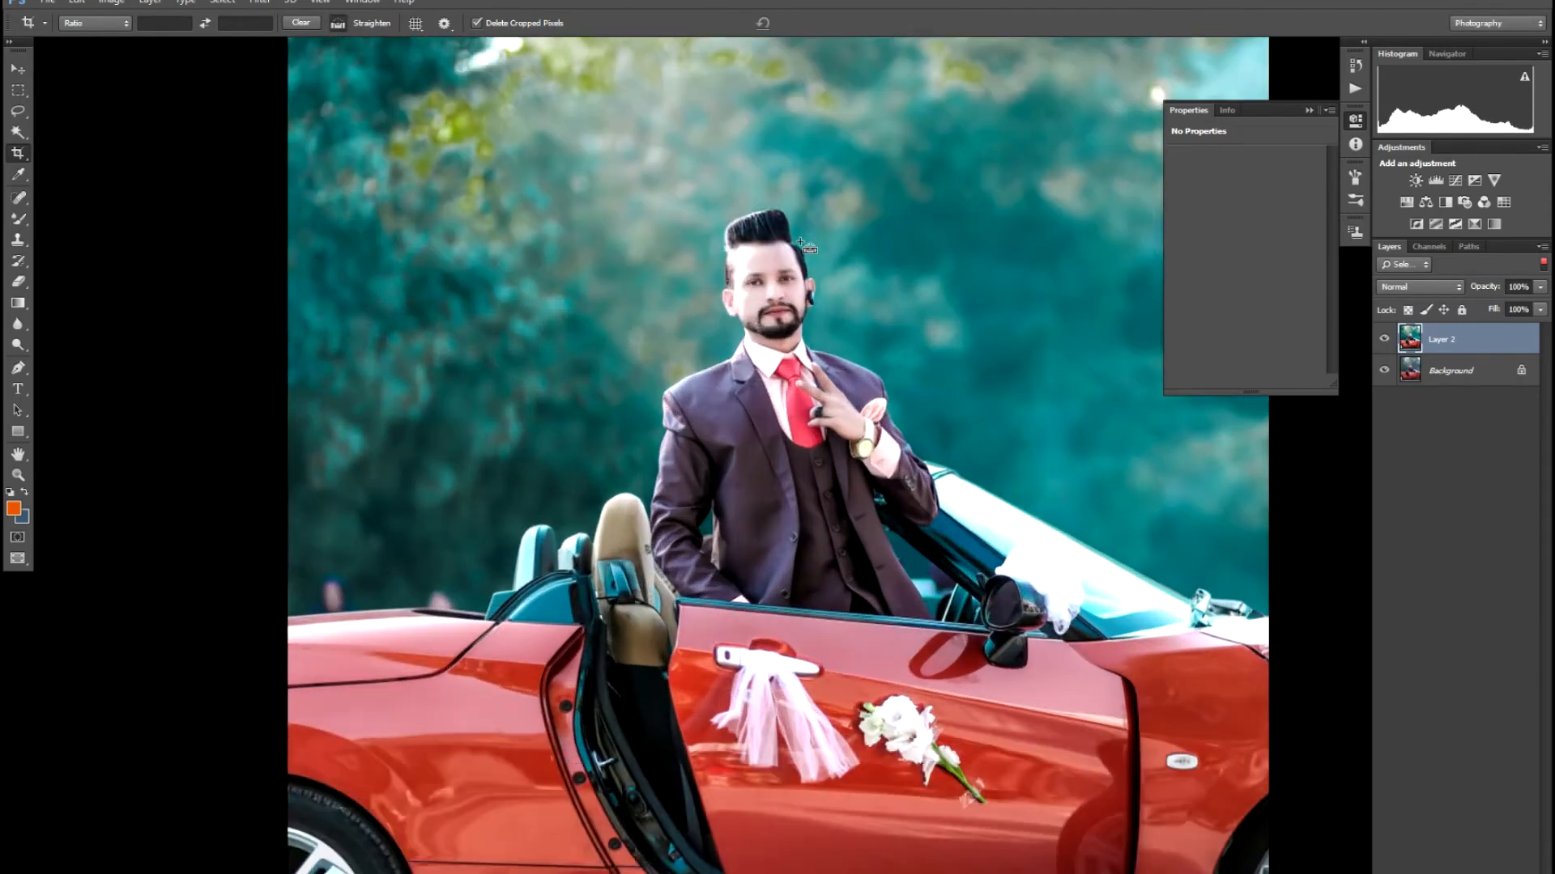
pyautogui.hotkey('ctrl', '+')
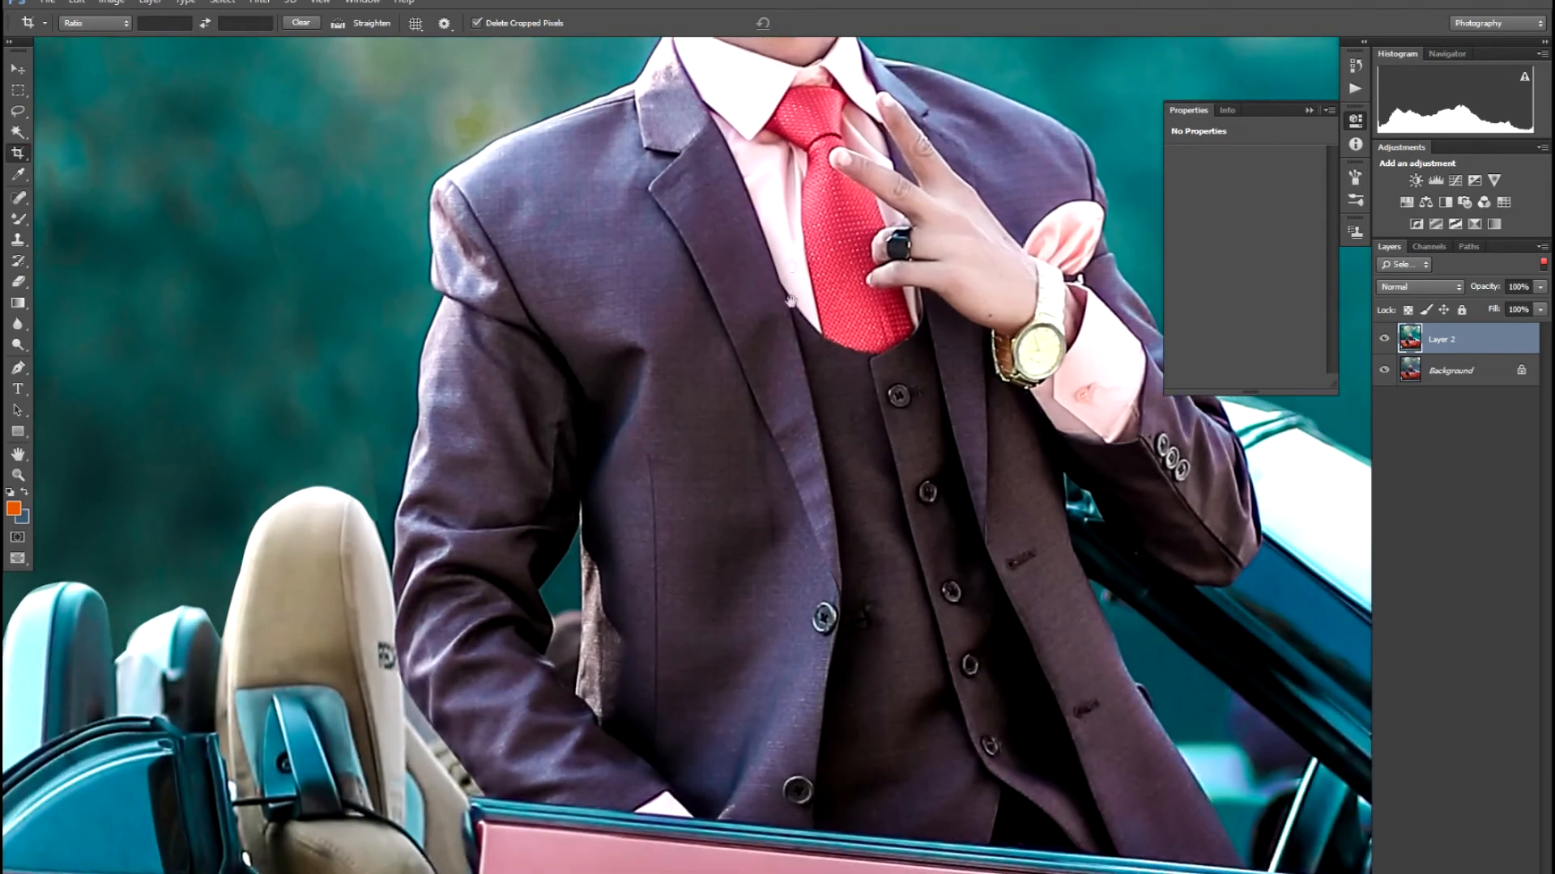
pyautogui.moveTo(791, 217); pyautogui.dragTo(780, 519)
pyautogui.hotkey('ctrl', '+')
pyautogui.hotkey('ctrl', '+')
pyautogui.moveTo(741, 121); pyautogui.dragTo(769, 567)
pyautogui.moveTo(721, 389); pyautogui.dragTo(728, 494)
pyautogui.hotkey('ctrl', '-')
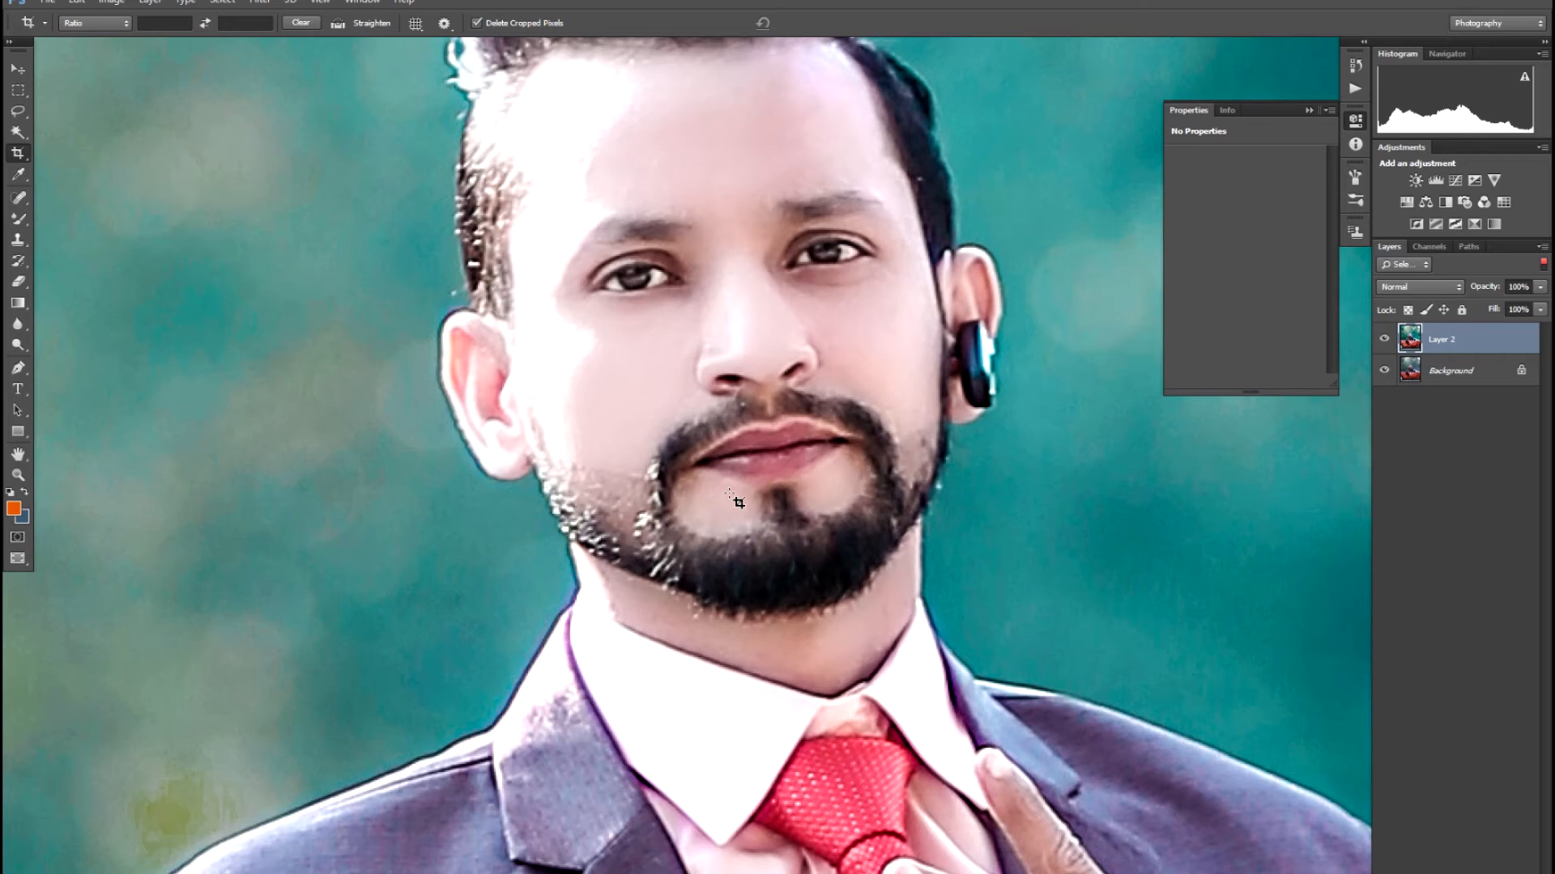
pyautogui.press('v')
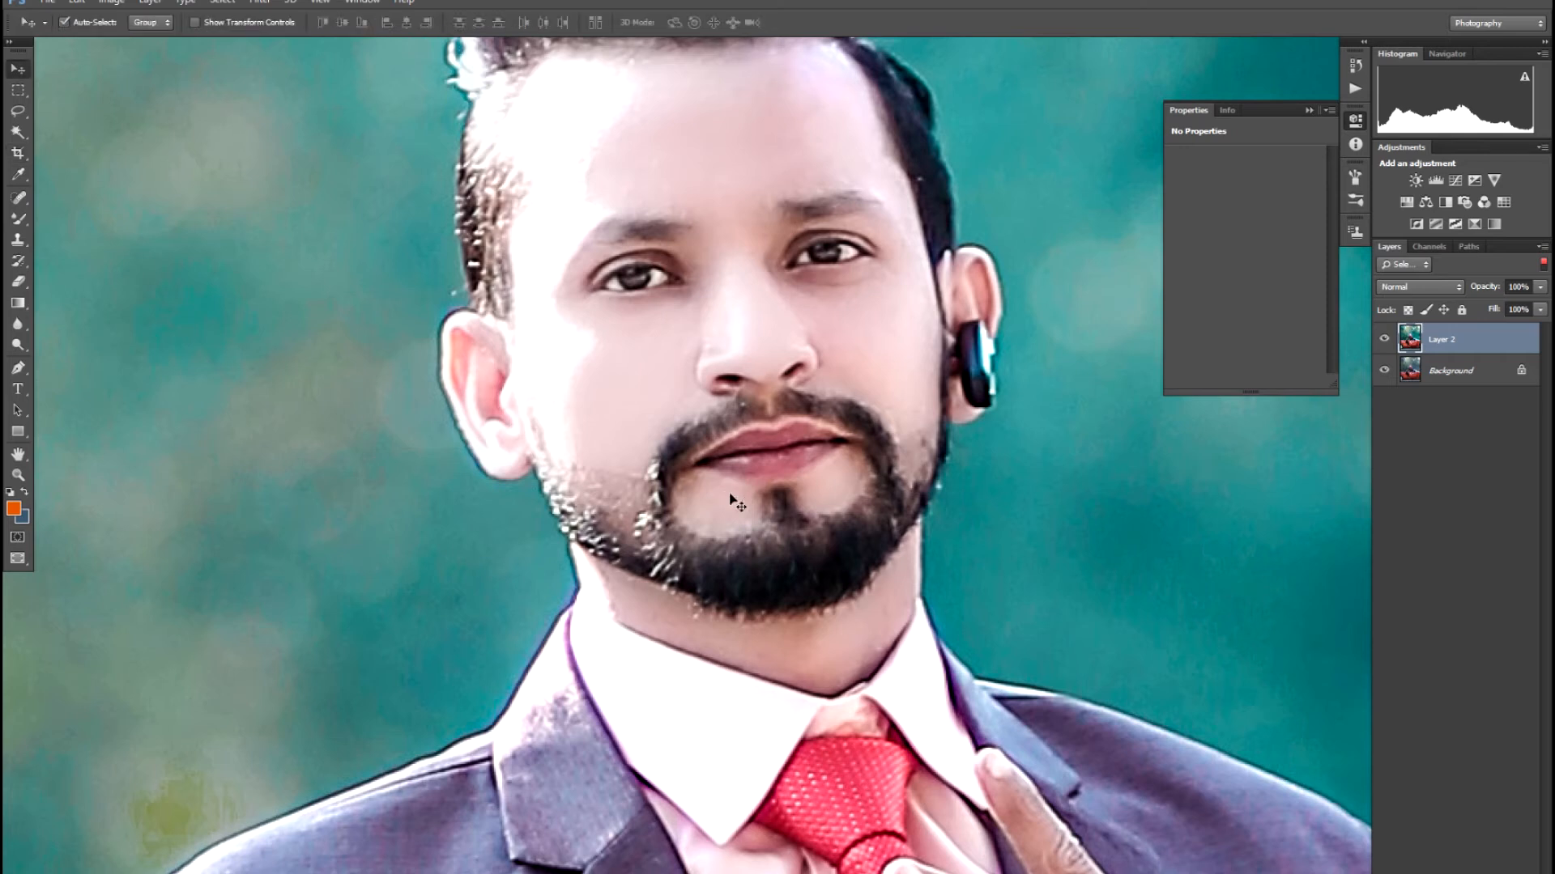
# - Apply Selective Color with the Default preset, raising Black to +9% in the Blacks range
pyautogui.hotkey('alt', 'i')
pyautogui.press('j')
pyautogui.press('s')
pyautogui.click(1124, 236)
pyautogui.click(1131, 270)
pyautogui.click(1166, 269)
pyautogui.click(1156, 412)
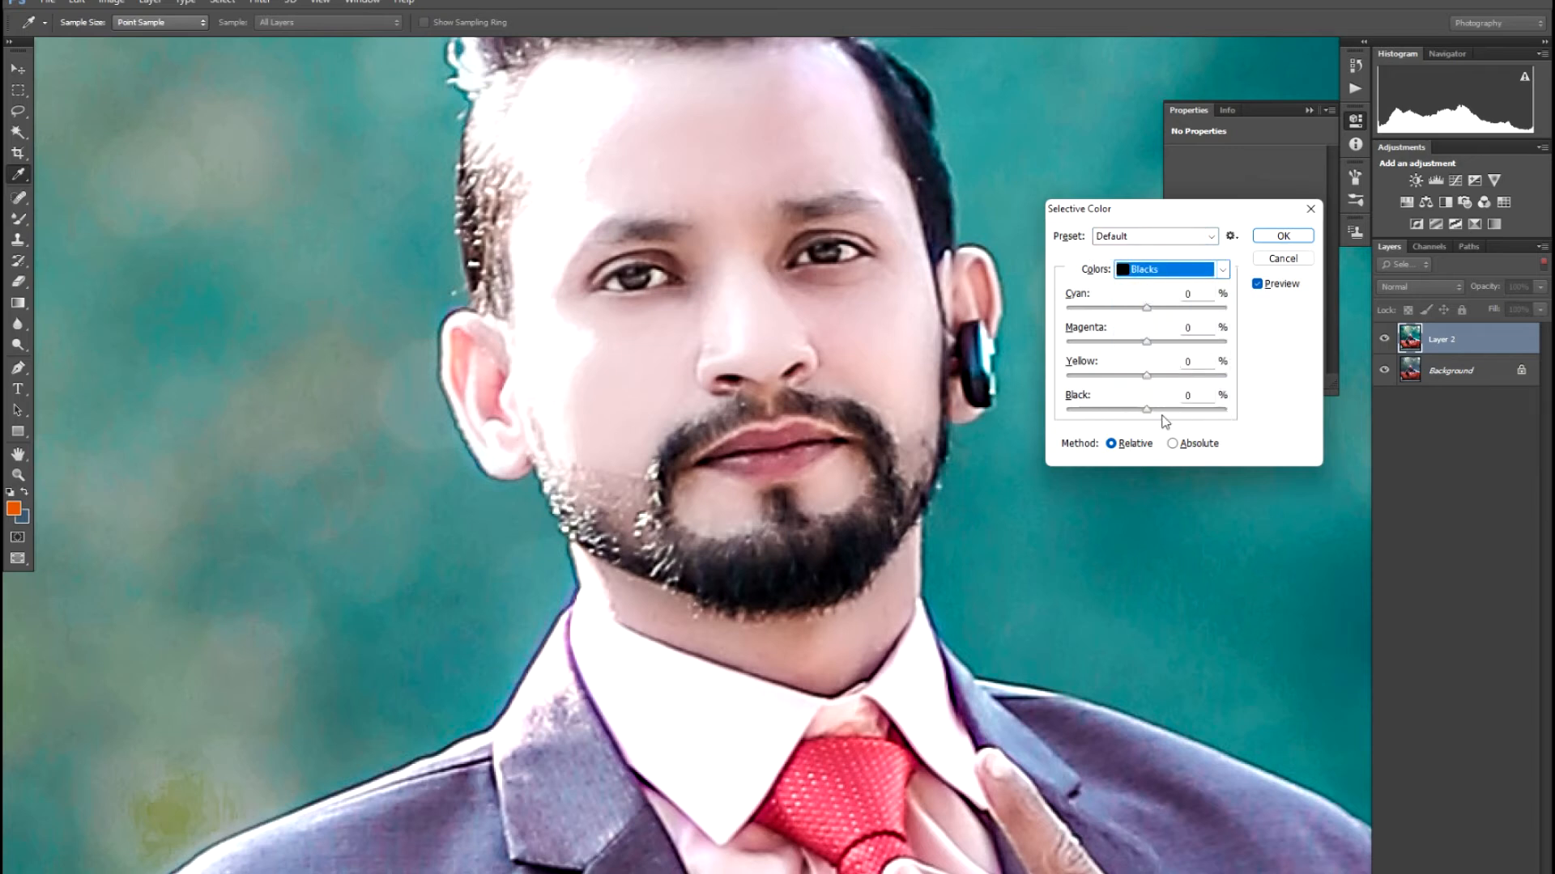
pyautogui.click(1153, 413)
pyautogui.press('Return')
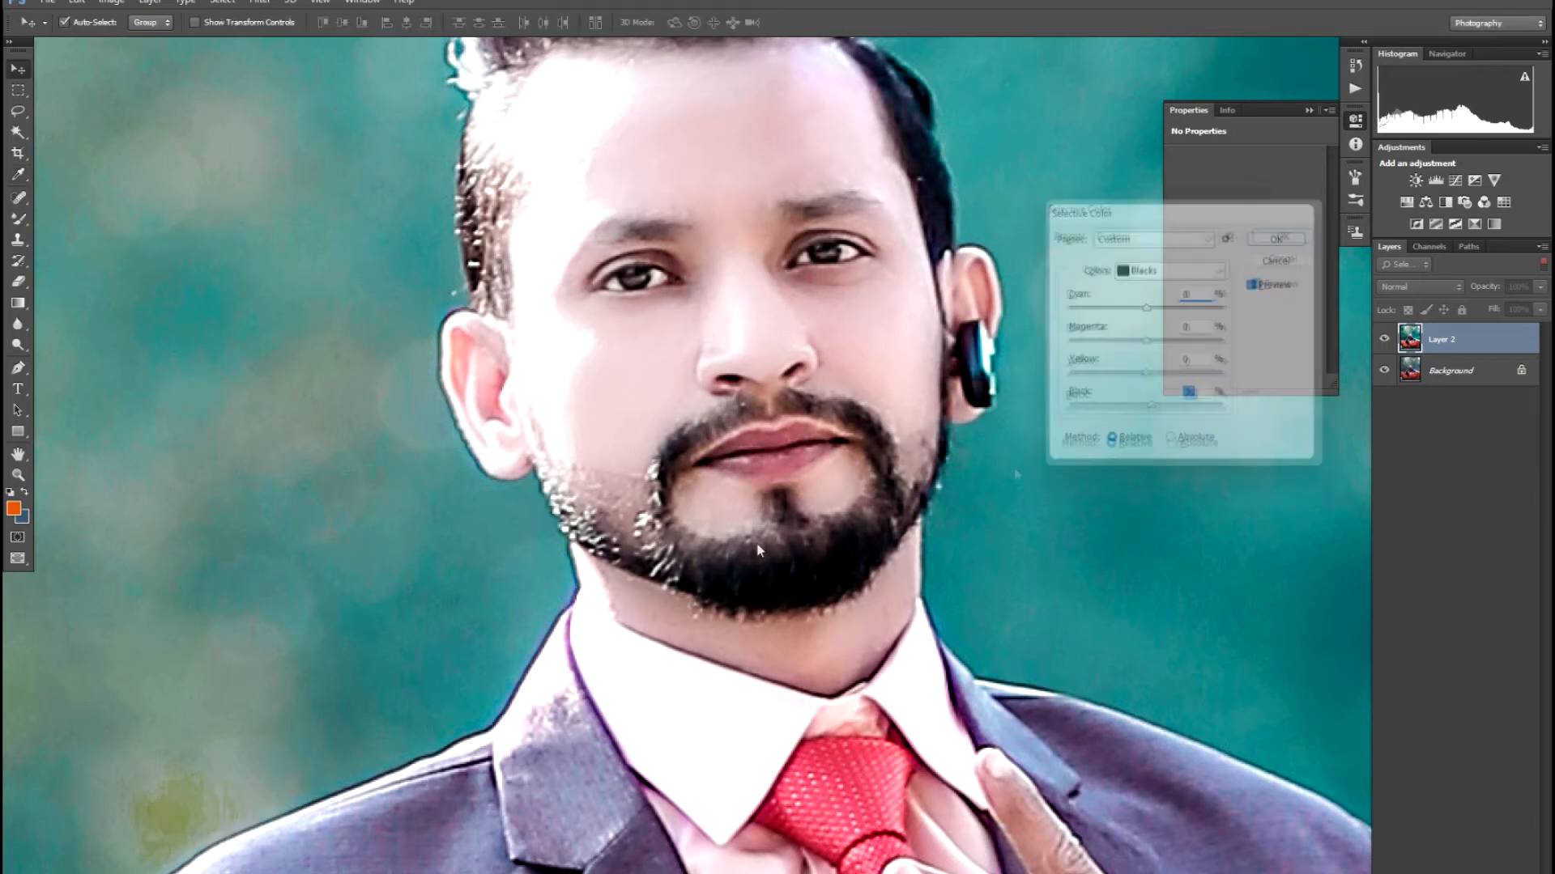
pyautogui.press('o')
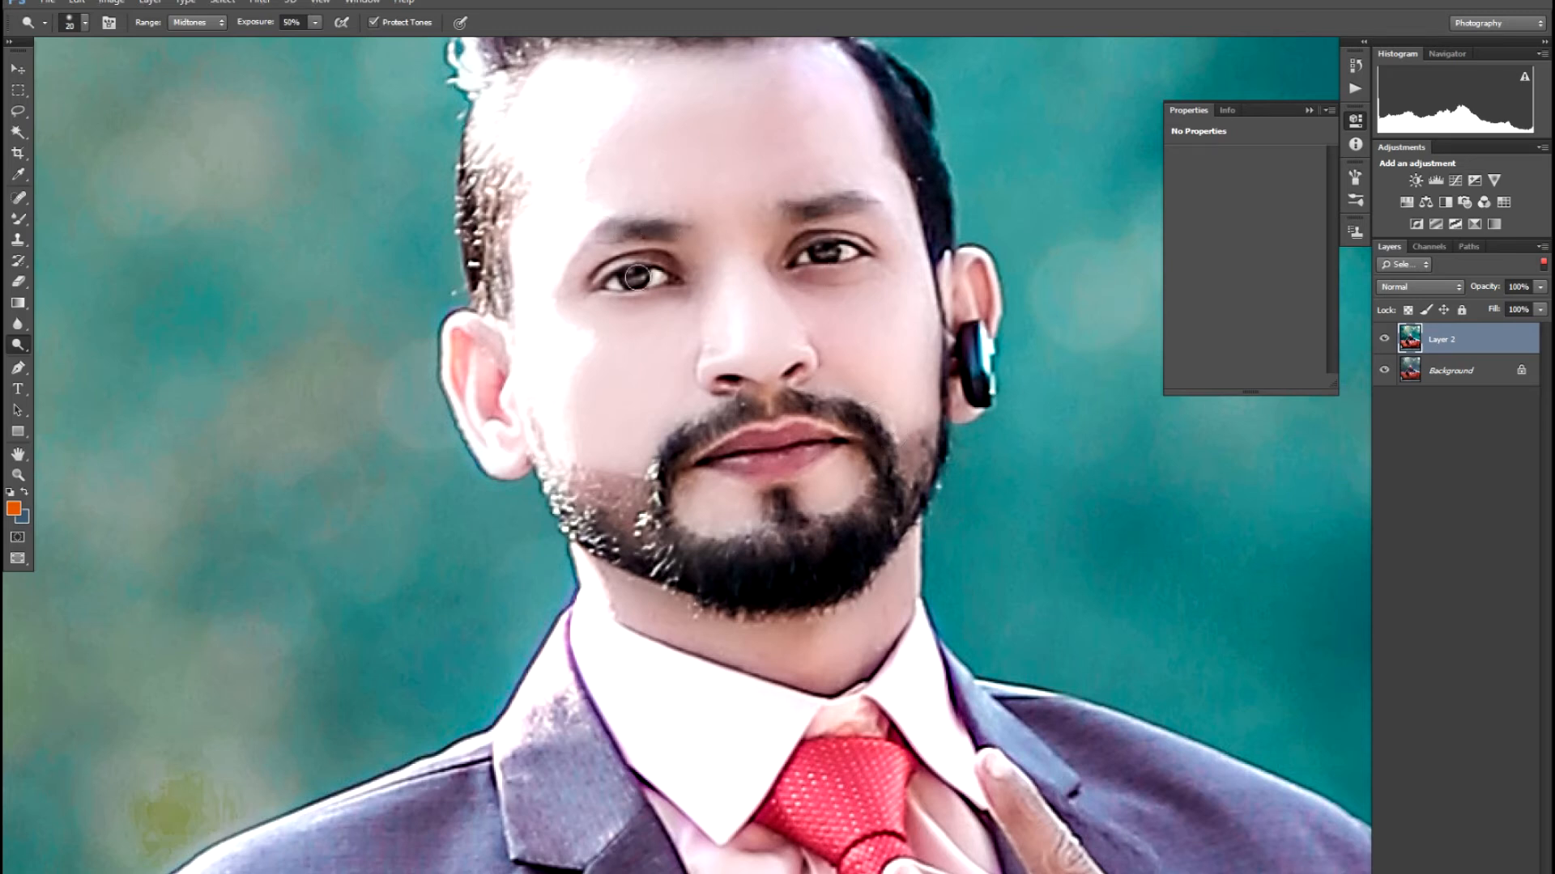
# - Zoom in on the mouth and spot-heal bright specks on the moustache and chin edge
pyautogui.hotkey('ctrl', '-')
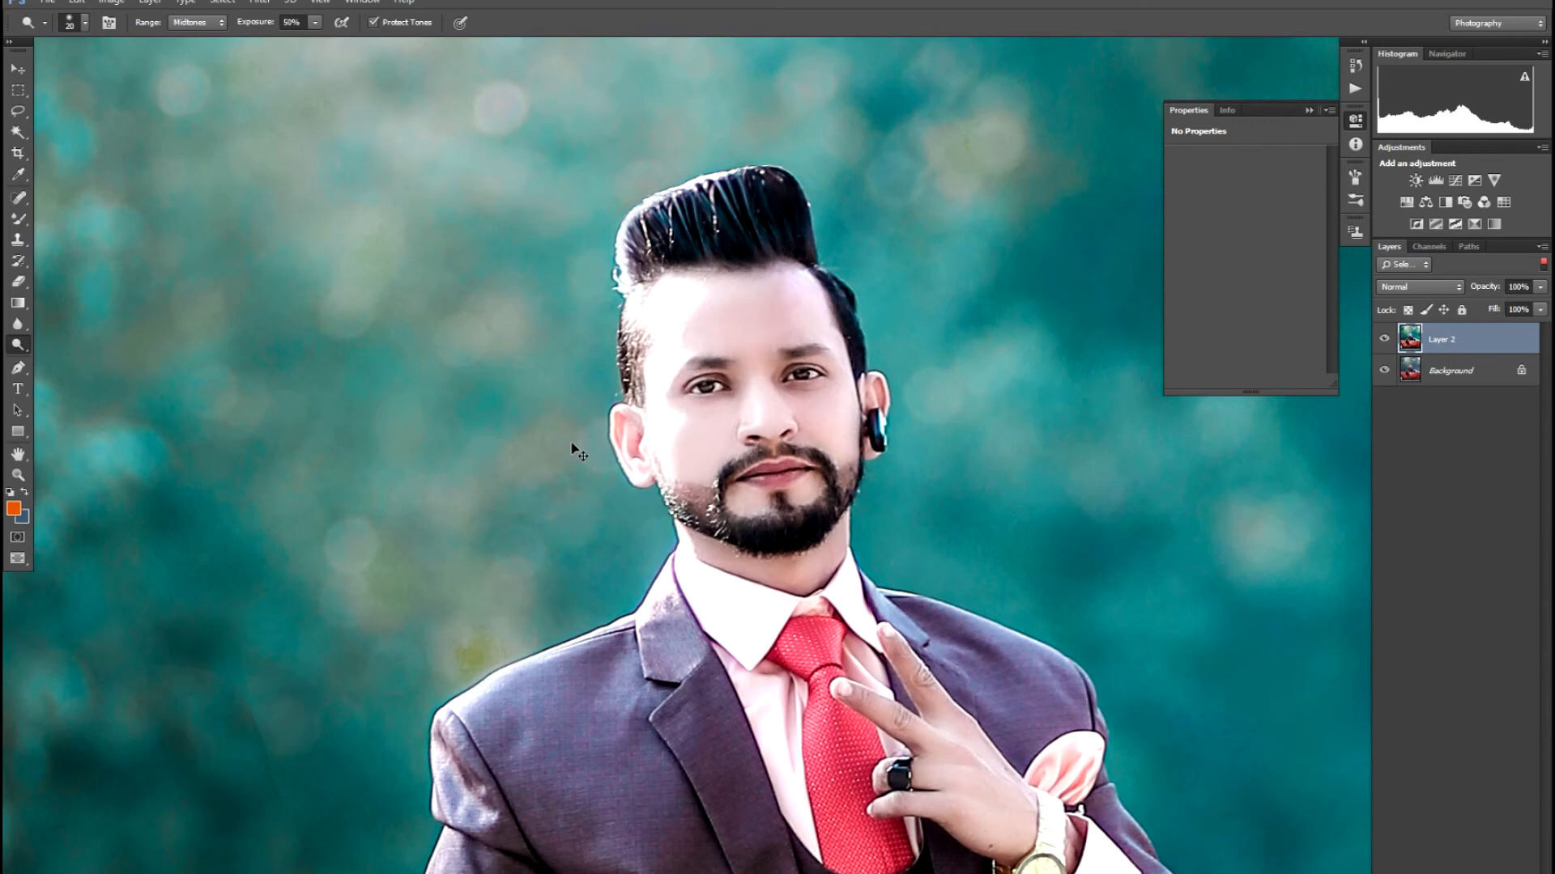
pyautogui.hotkey('ctrl', '+')
pyautogui.hotkey('ctrl', '+')
pyautogui.hotkey('ctrl', '+')
pyautogui.hotkey('ctrl', '+')
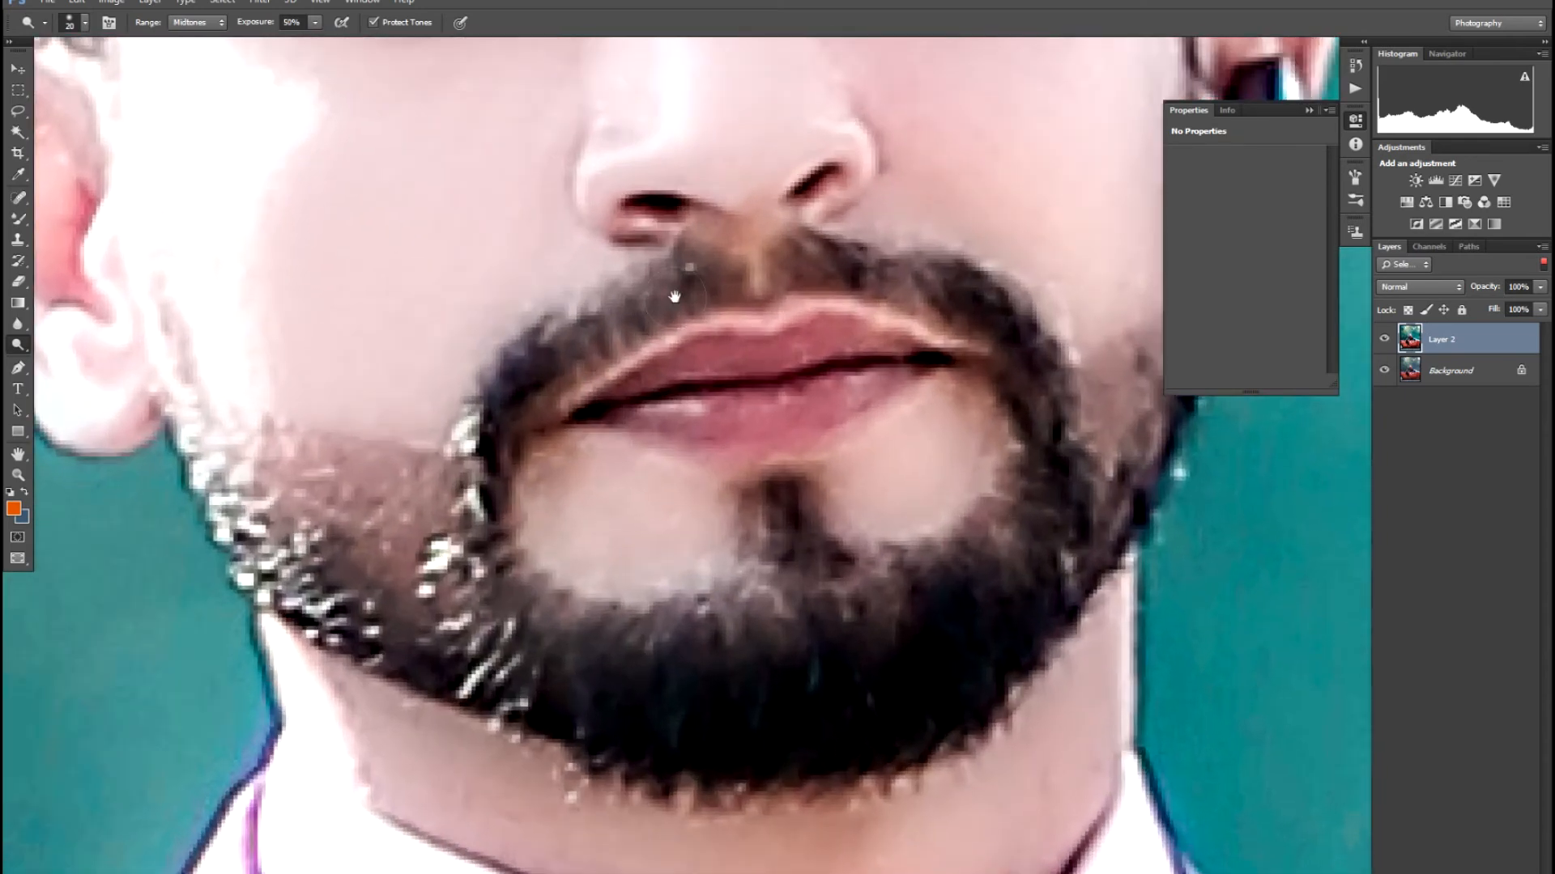
pyautogui.moveTo(675, 296); pyautogui.dragTo(674, 349)
pyautogui.press('j')
pyautogui.click(685, 320)
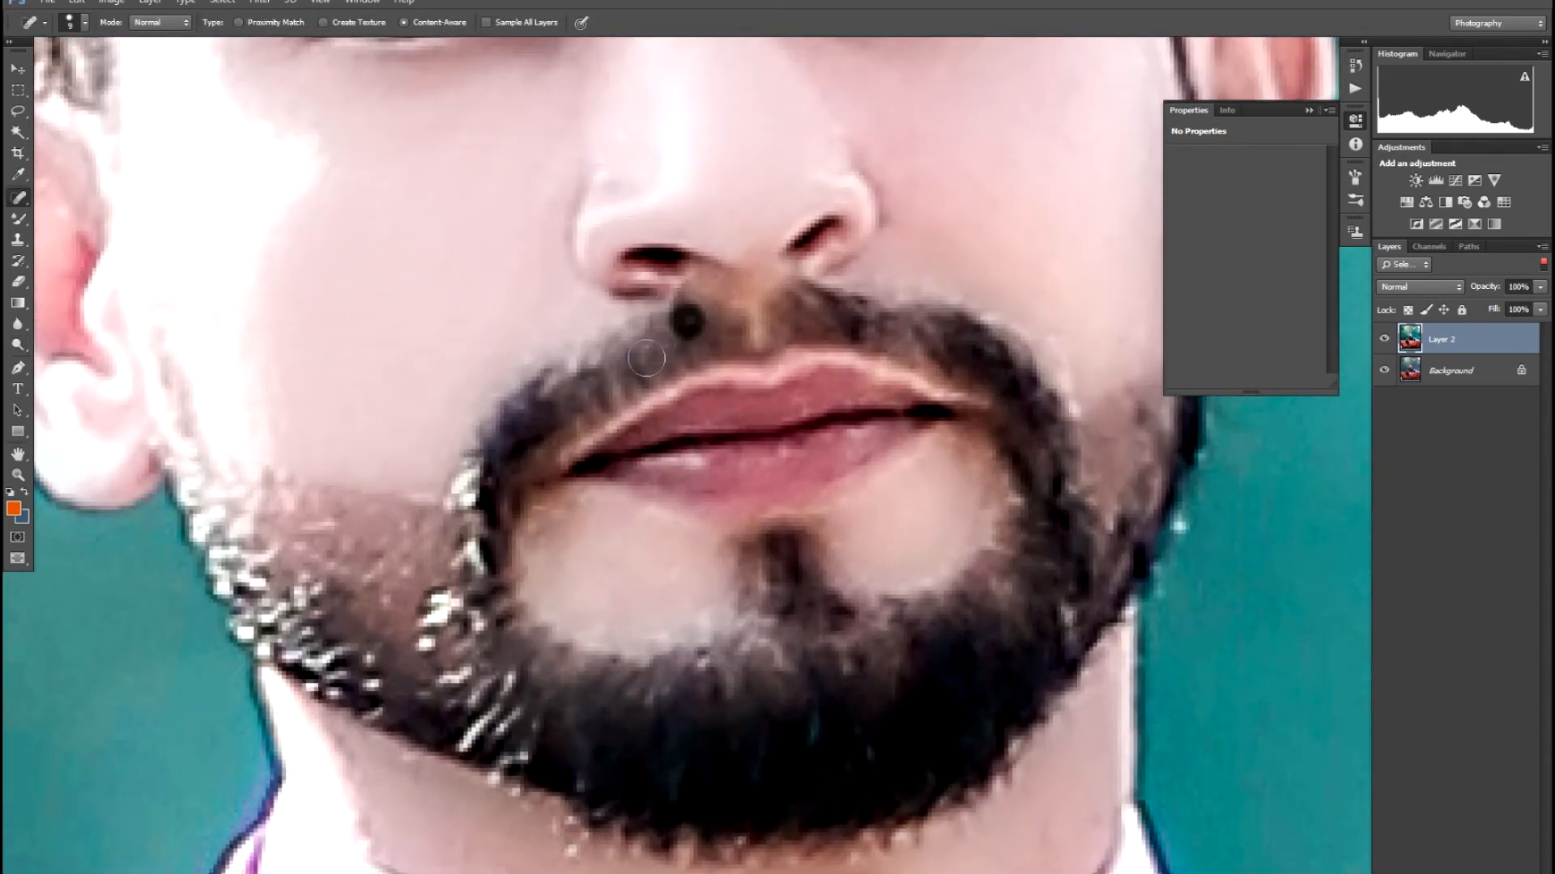
pyautogui.click(462, 492)
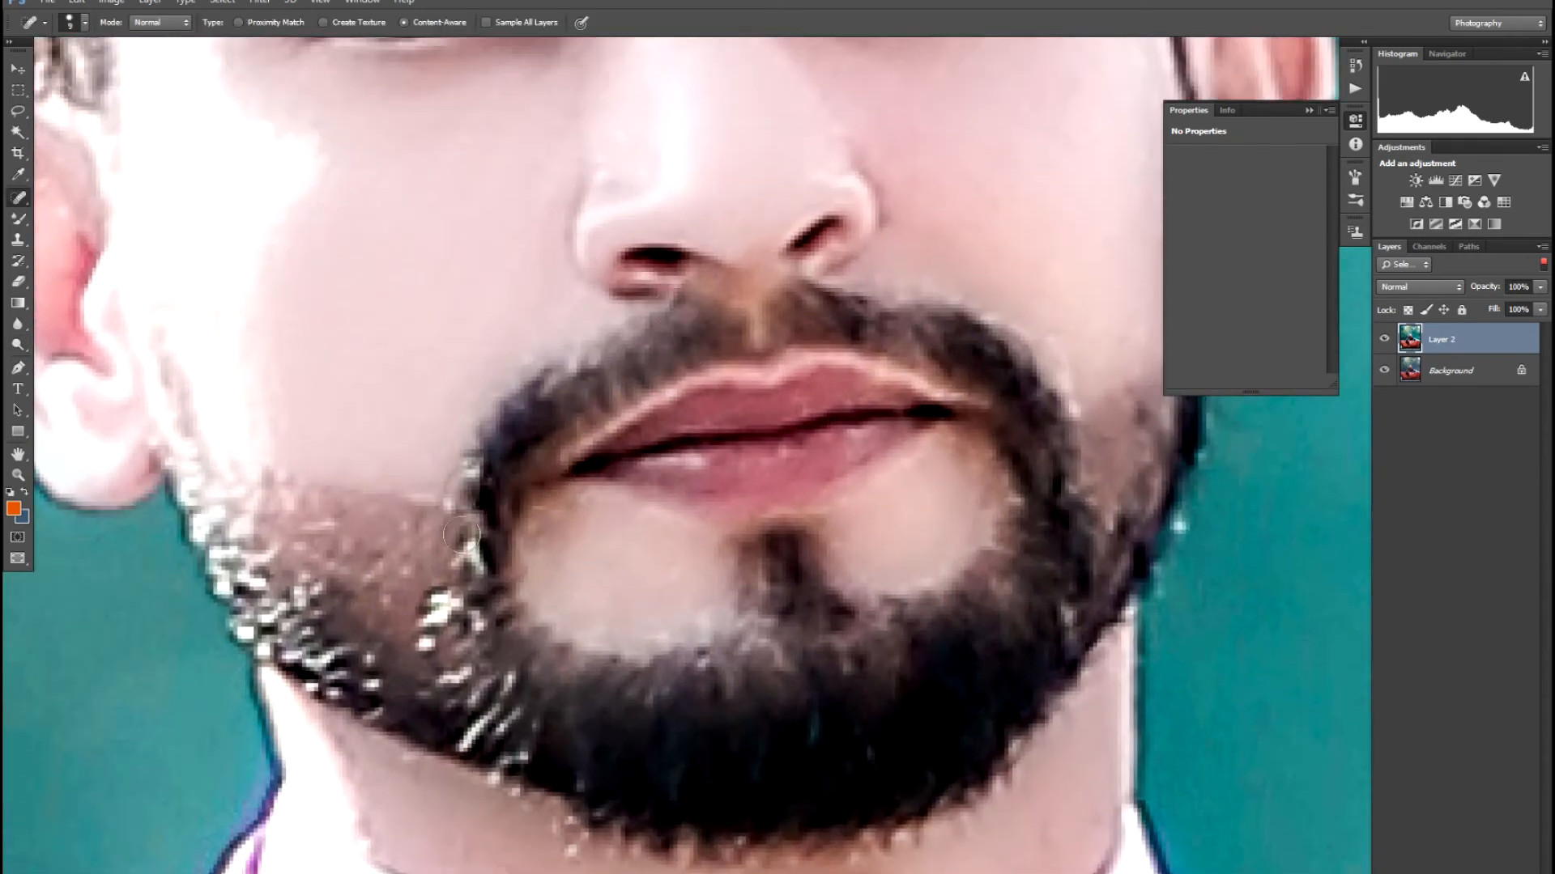
pyautogui.click(467, 552)
pyautogui.click(444, 597)
pyautogui.click(430, 624)
# - Spot-heal more bright specks along the lower-left chin, beard edge and jaw
pyautogui.click(467, 646)
pyautogui.click(469, 633)
pyautogui.click(472, 687)
pyautogui.click(511, 732)
pyautogui.click(476, 746)
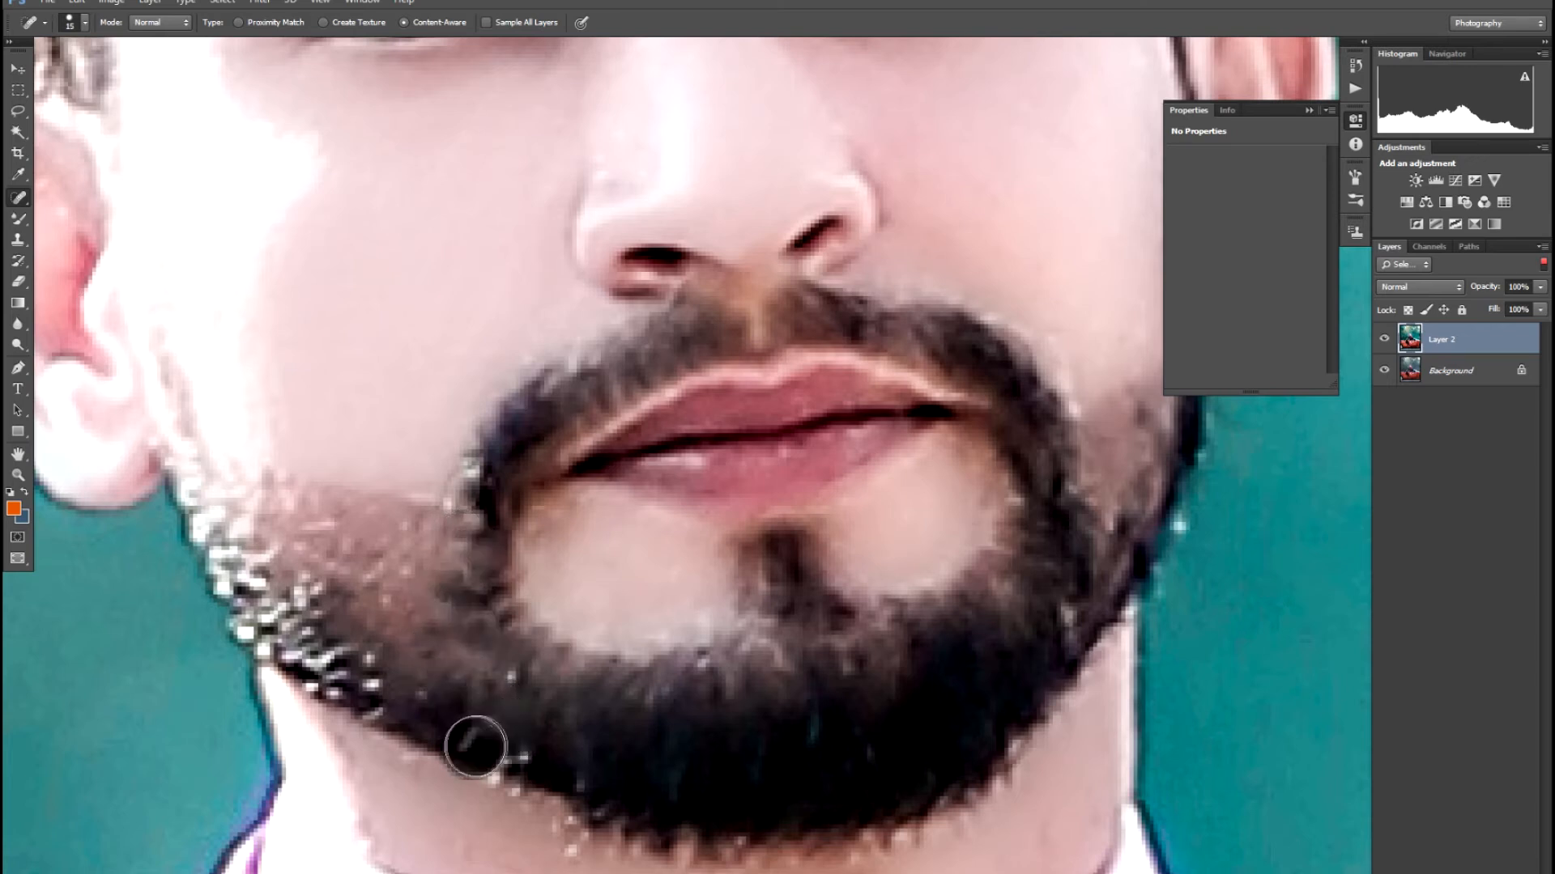
pyautogui.click(510, 763)
pyautogui.click(344, 672)
pyautogui.click(291, 633)
pyautogui.click(252, 601)
pyautogui.click(232, 563)
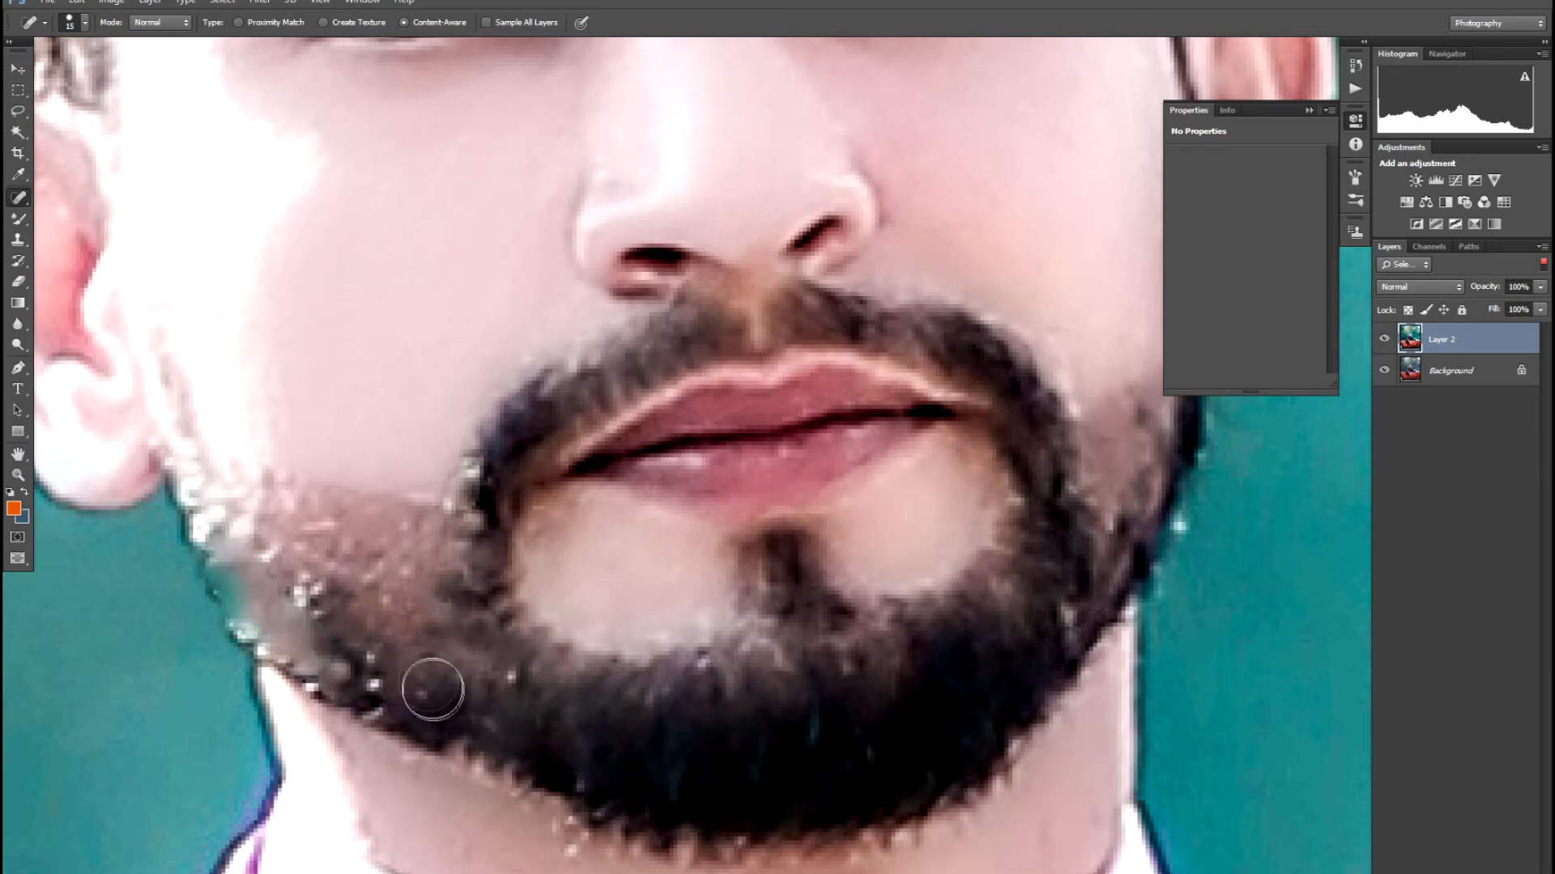
# - Undo the recent beard-edge healing and set the healing brush size to 15
pyautogui.hotkey('ctrl', 'alt', 'z')
pyautogui.hotkey('ctrl', 'alt', 'z')
pyautogui.hotkey('ctrl', 'alt', 'z')
pyautogui.hotkey('ctrl', 'alt', 'z')
pyautogui.hotkey('ctrl', 'alt', 'z')
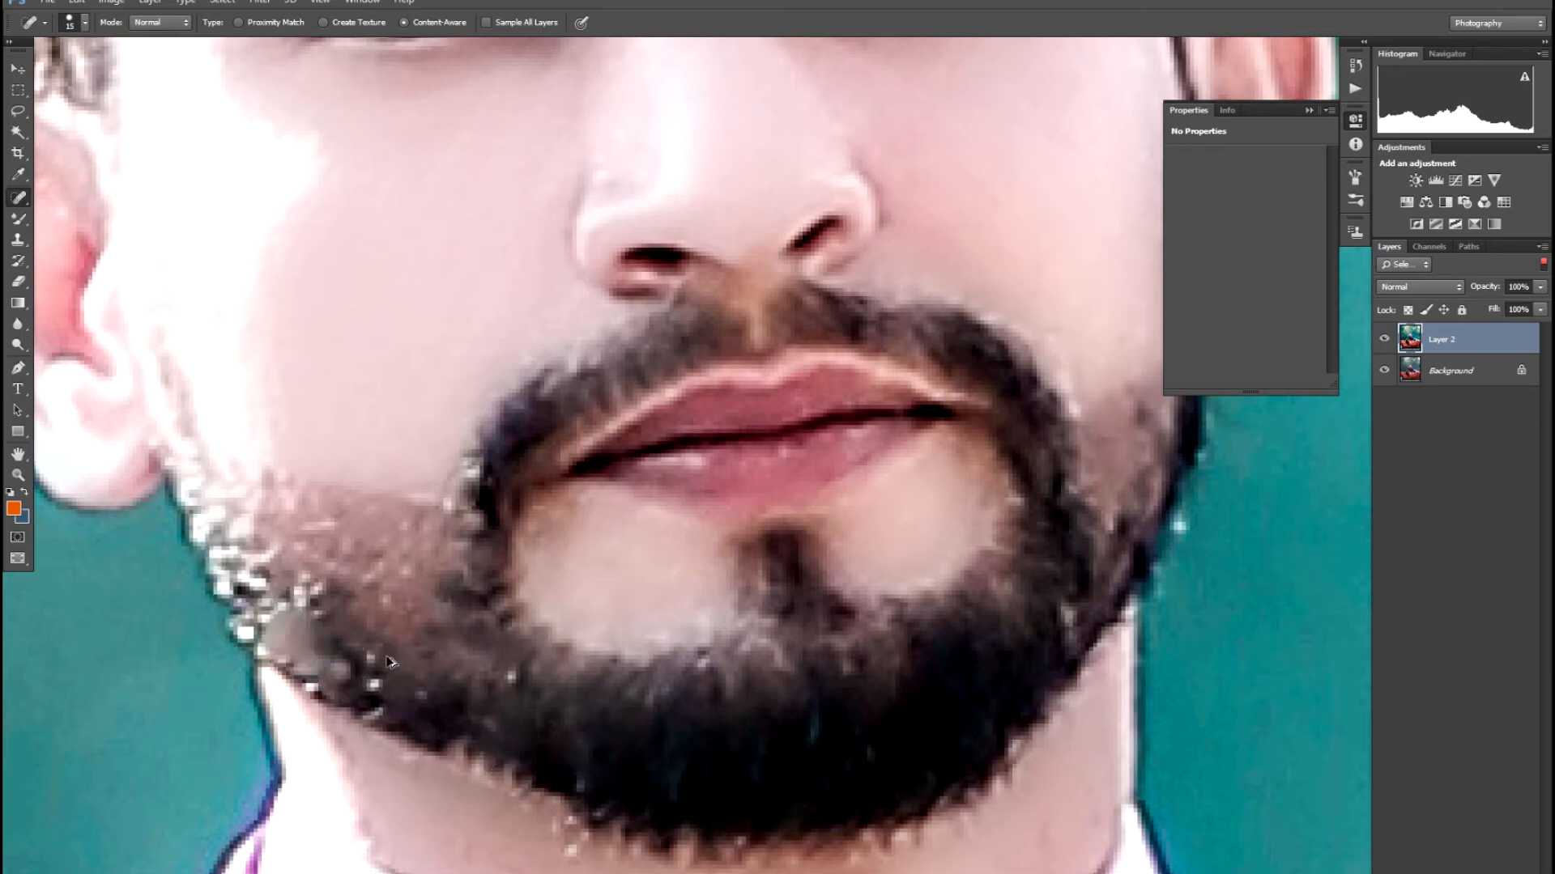
pyautogui.press(']')
pyautogui.press(']')
pyautogui.press(']')
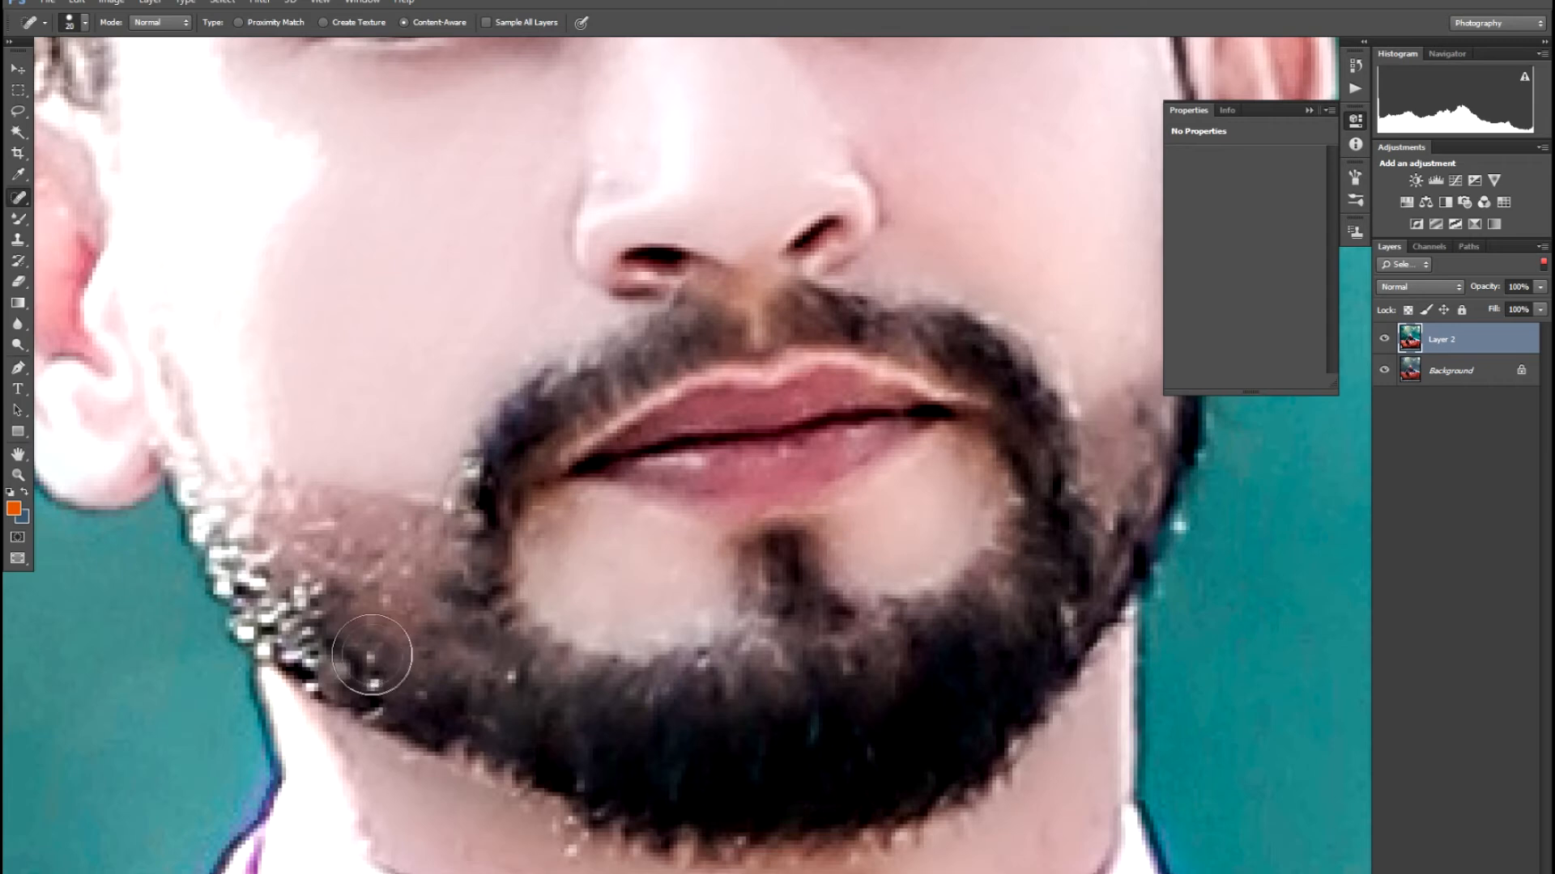
pyautogui.press('[')
pyautogui.press('[')
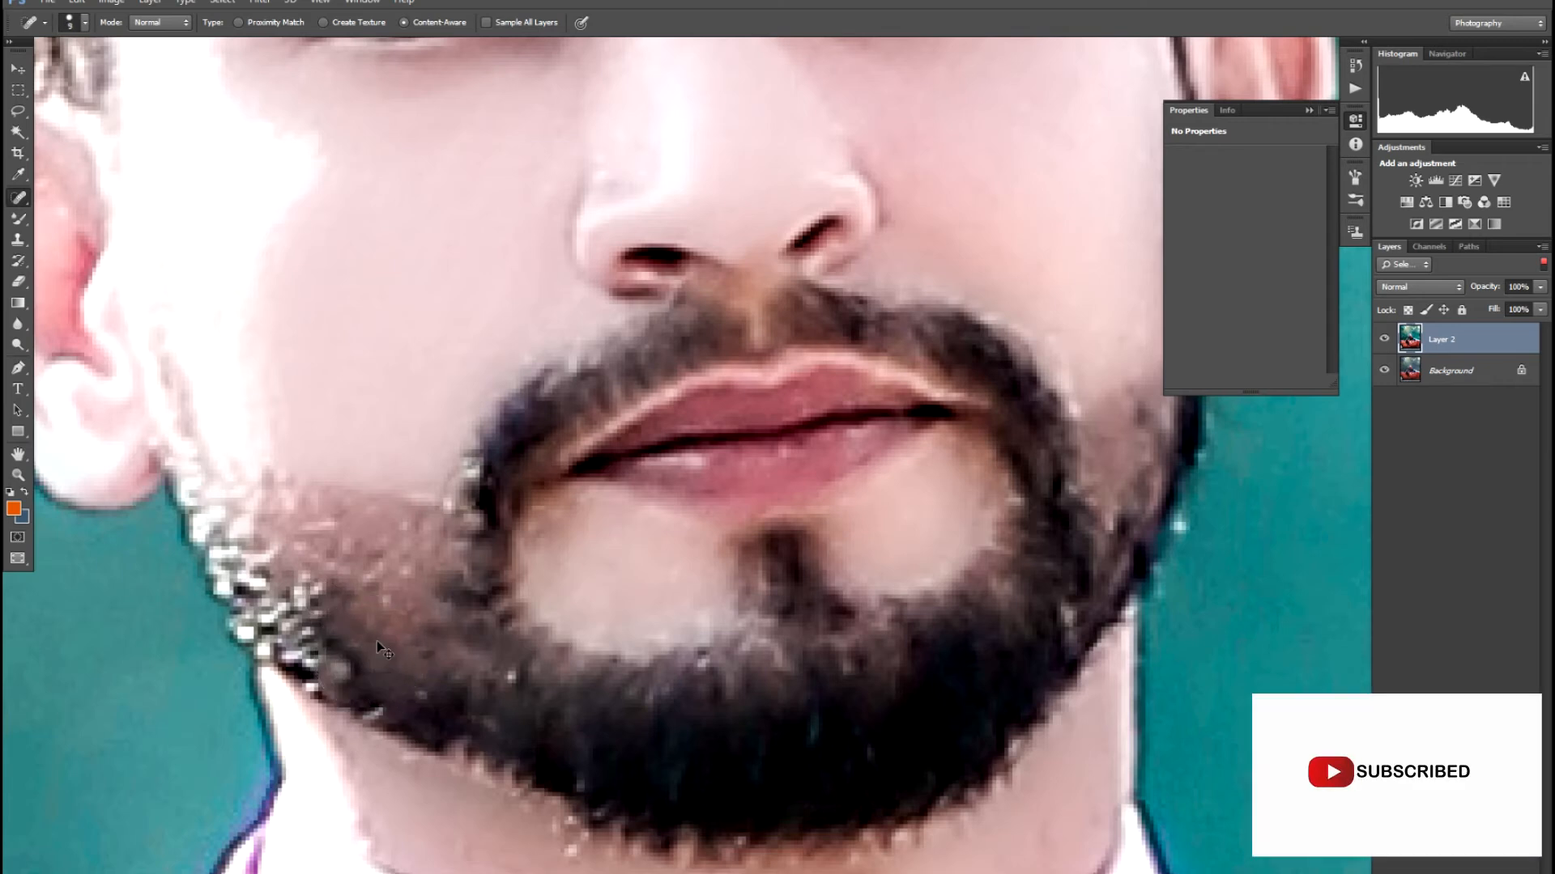
# - Heal the bright highlight in the iris of the right-hand eye
pyautogui.scroll(-10, 381, 647)
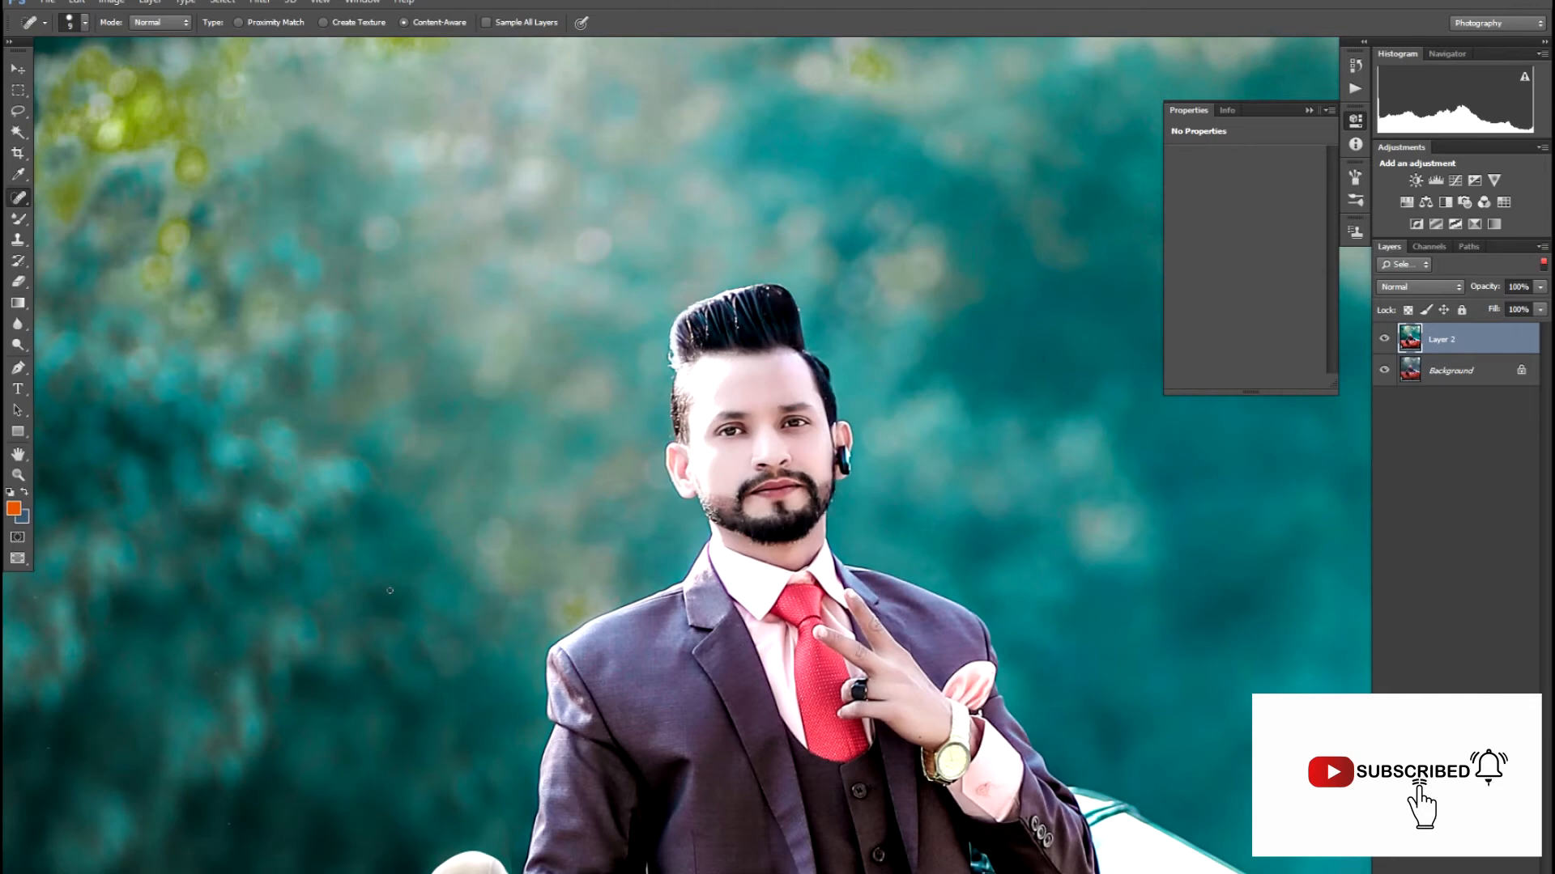
pyautogui.scroll(10, 441, 538)
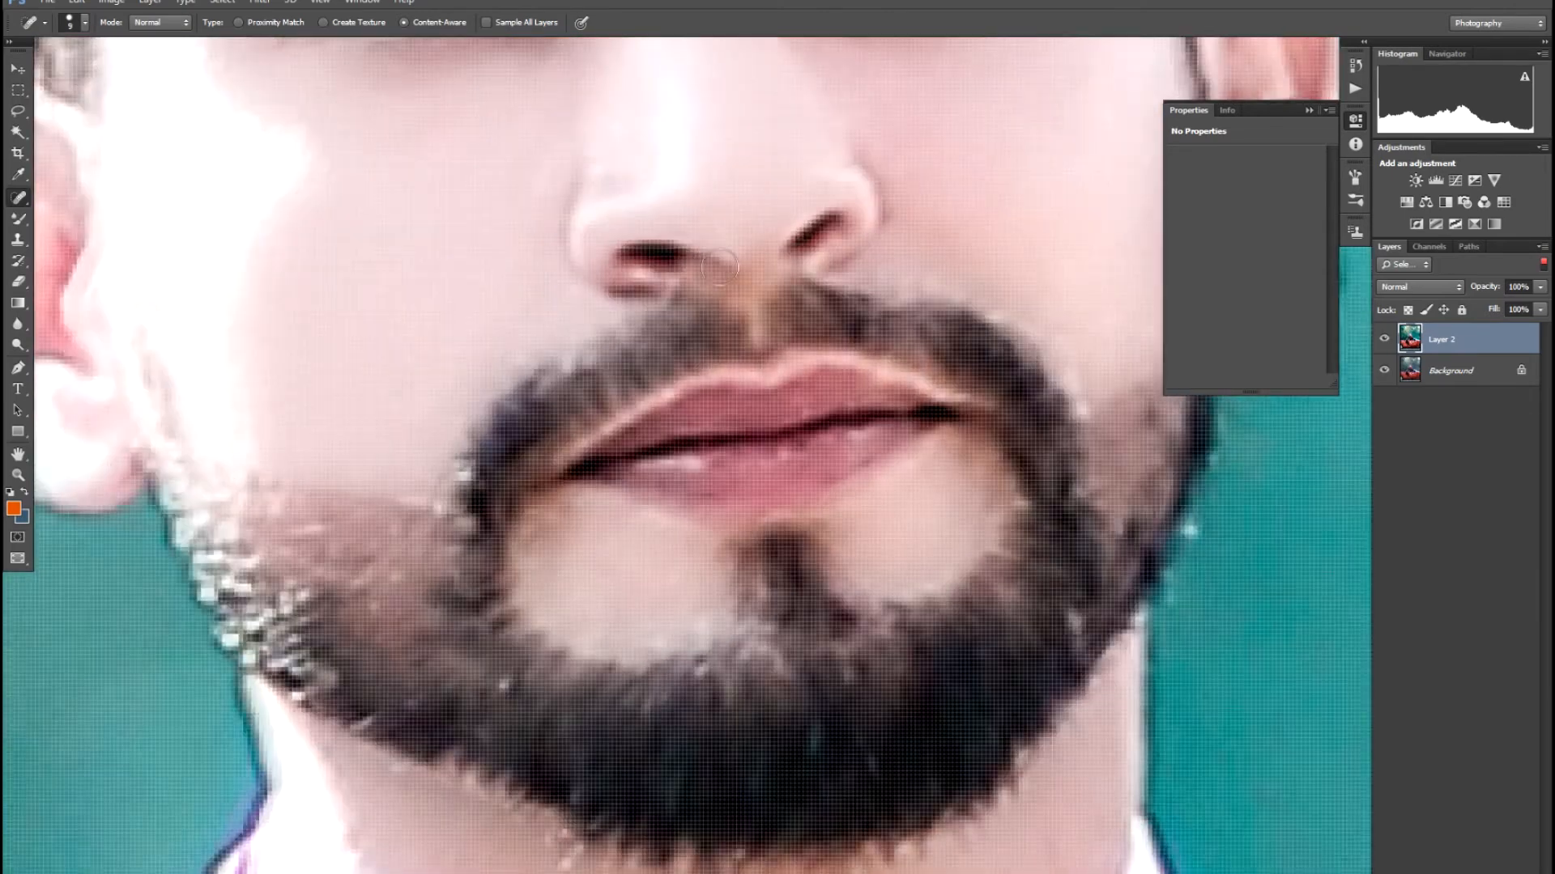
pyautogui.moveTo(685, 698); pyautogui.dragTo(685, 819)
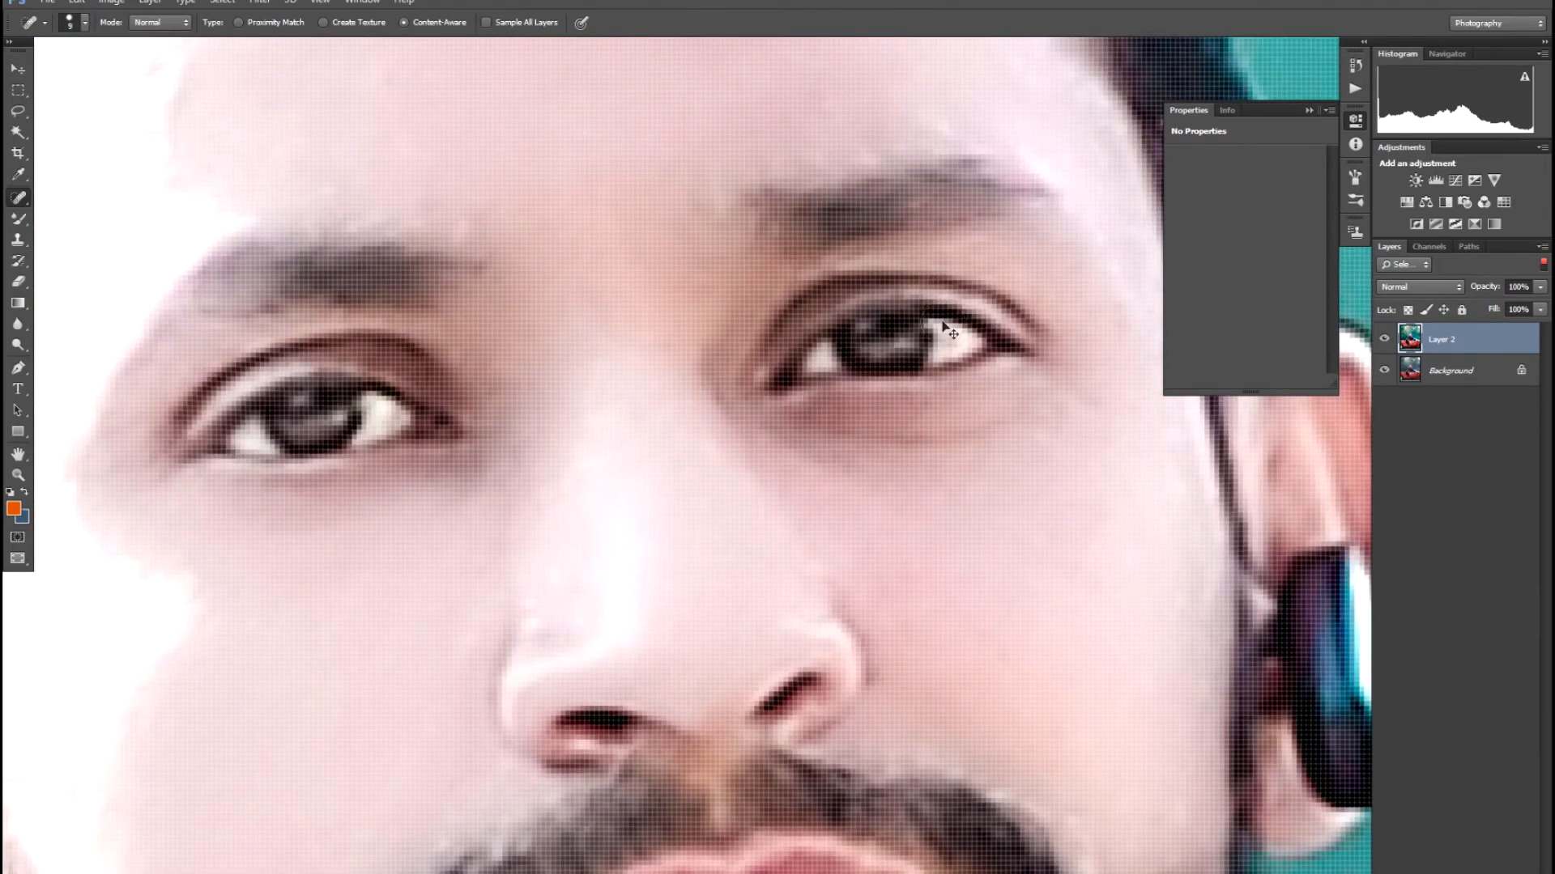
pyautogui.scroll(5, 944, 327)
pyautogui.moveTo(907, 353); pyautogui.dragTo(931, 361)
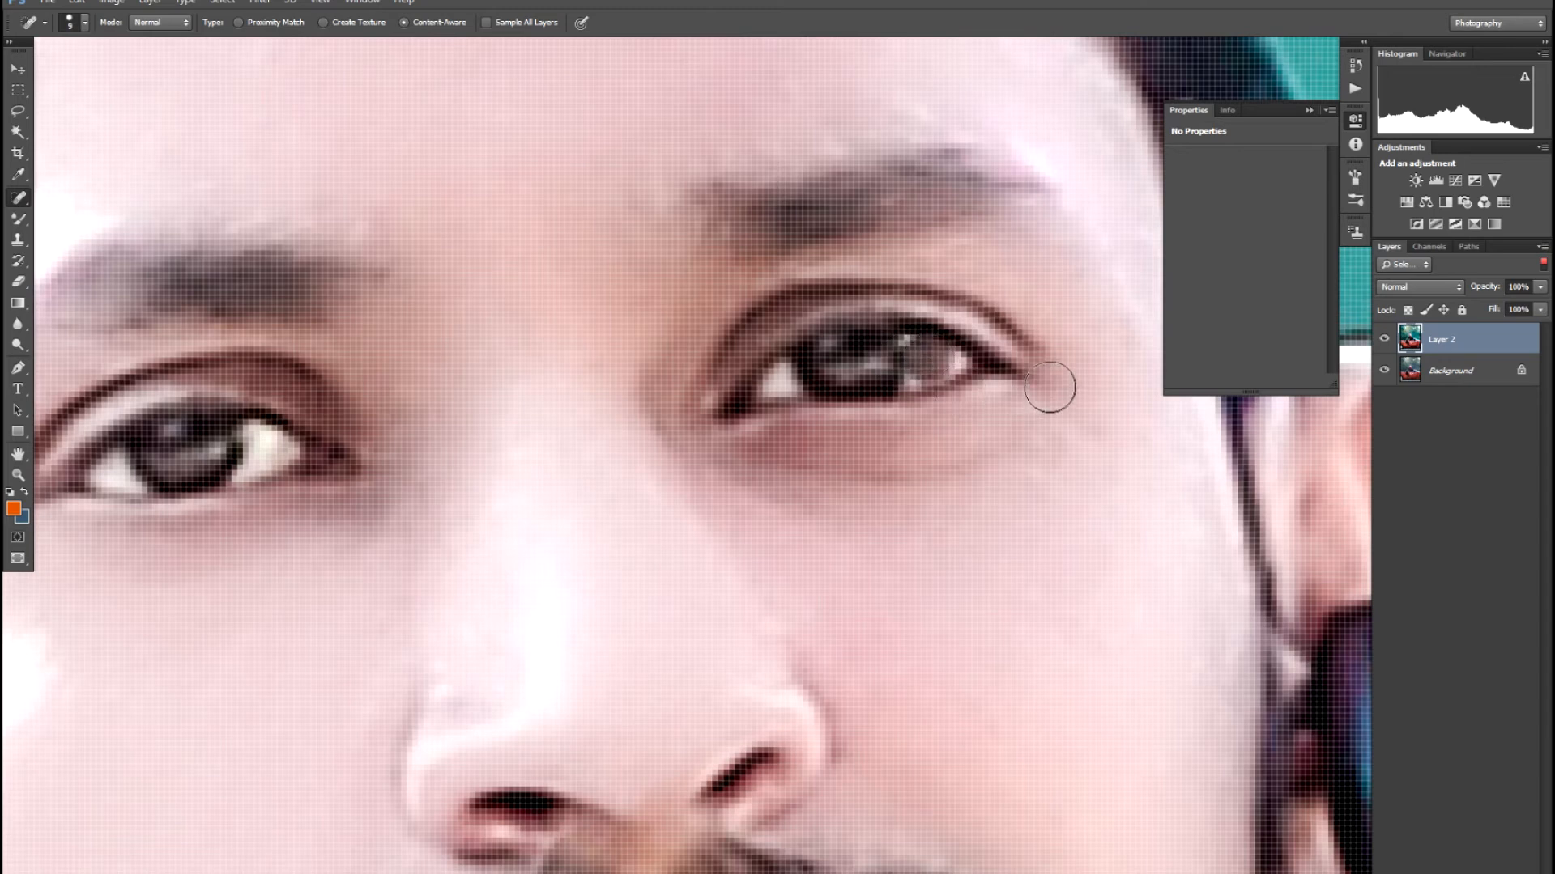
pyautogui.moveTo(931, 362); pyautogui.dragTo(937, 359)
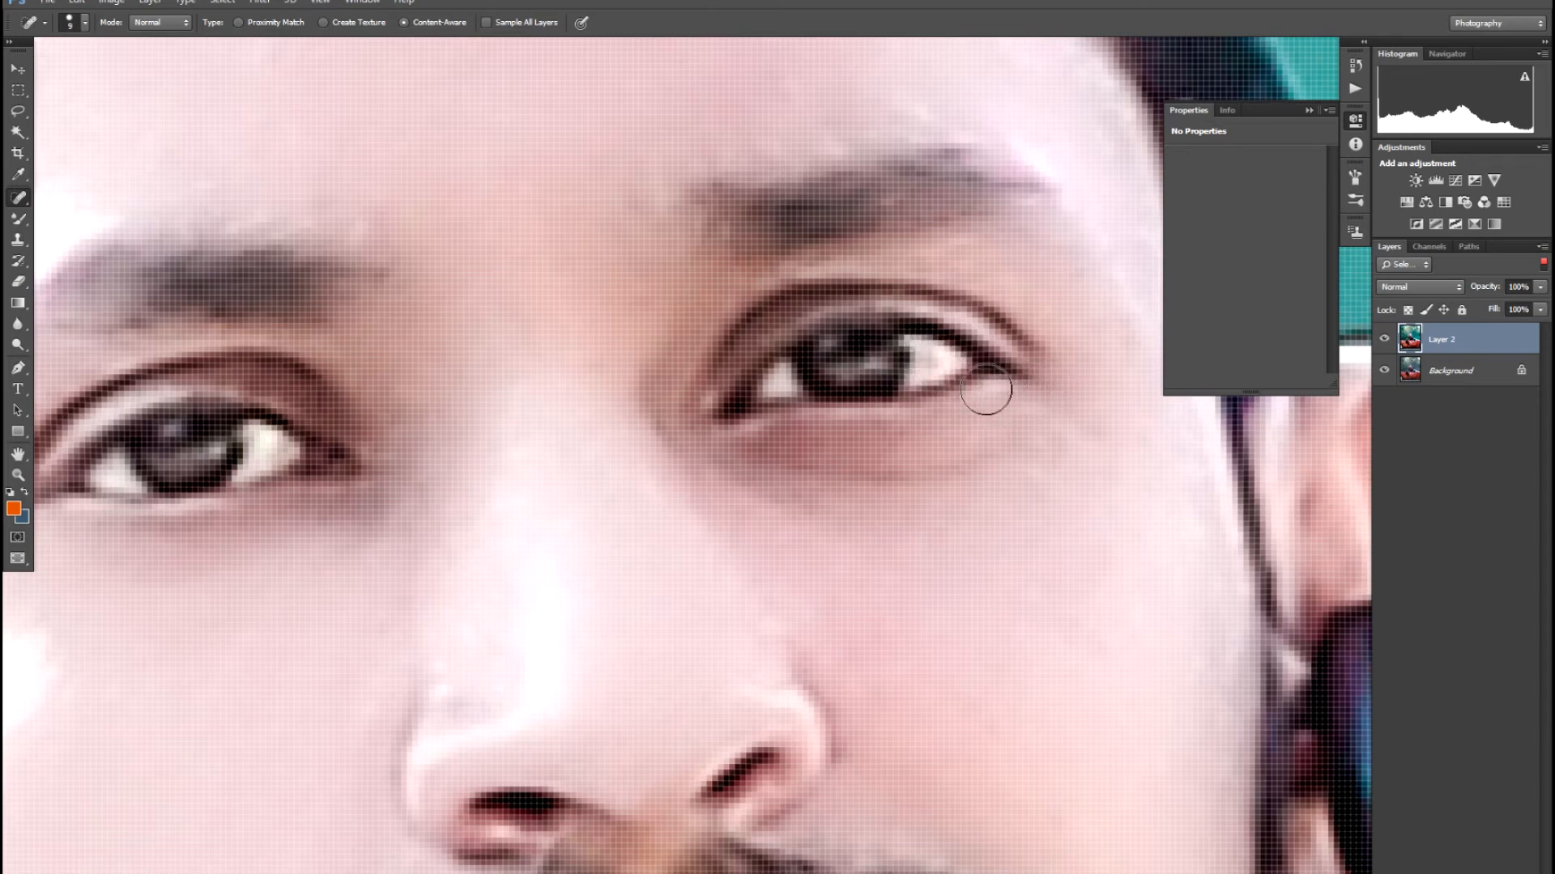
# - Sample a light colour beside the eye with the Eyedropper, then select the Clone Stamp
pyautogui.press('i')
pyautogui.click(943, 359)
pyautogui.click(944, 358)
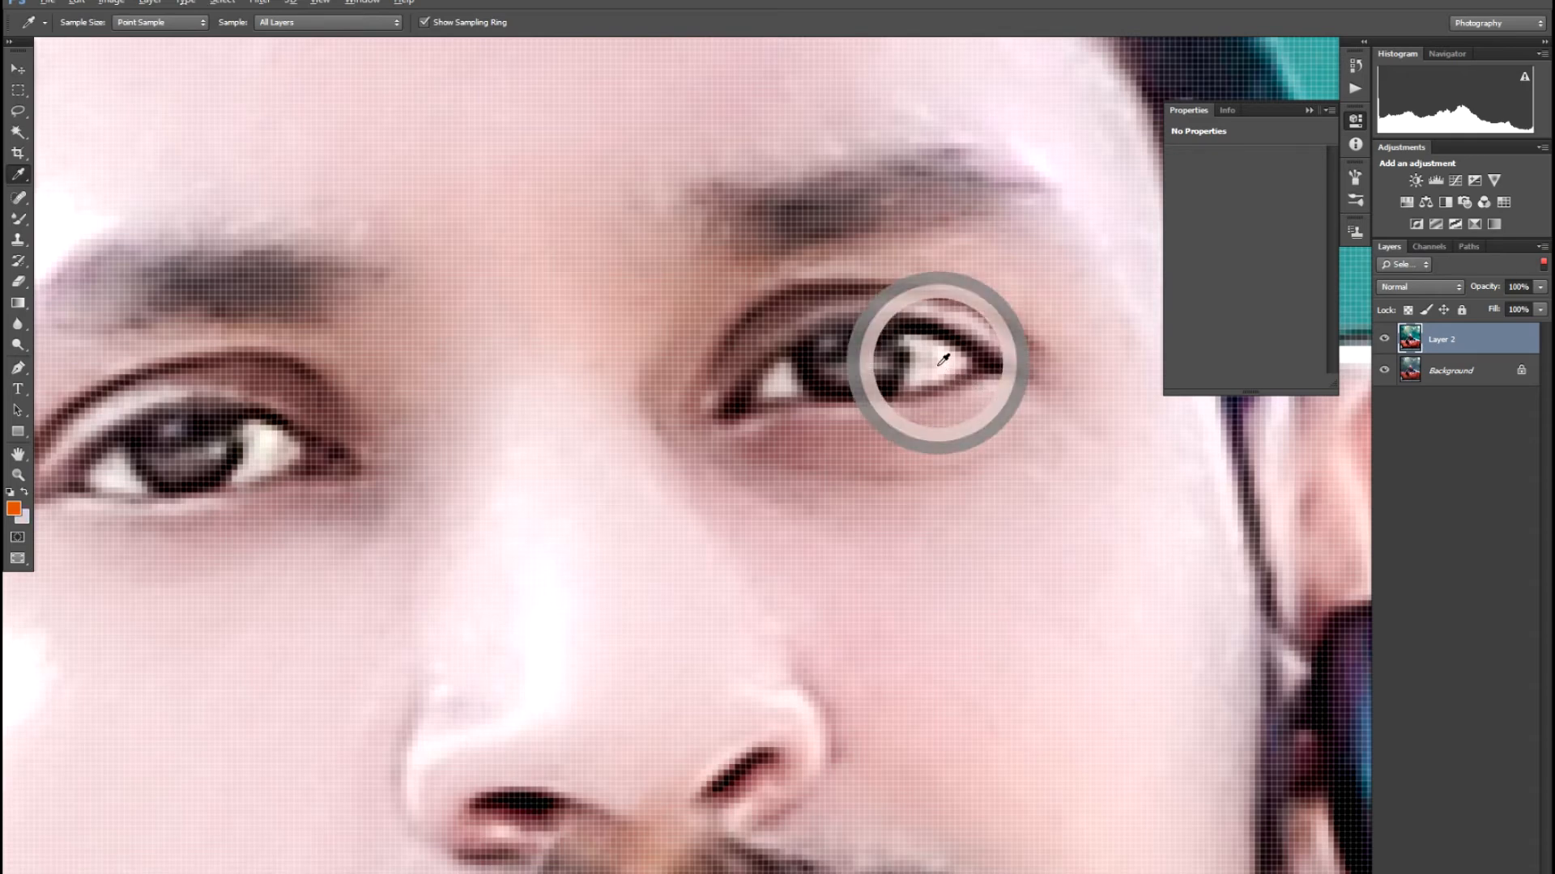
pyautogui.click(943, 358)
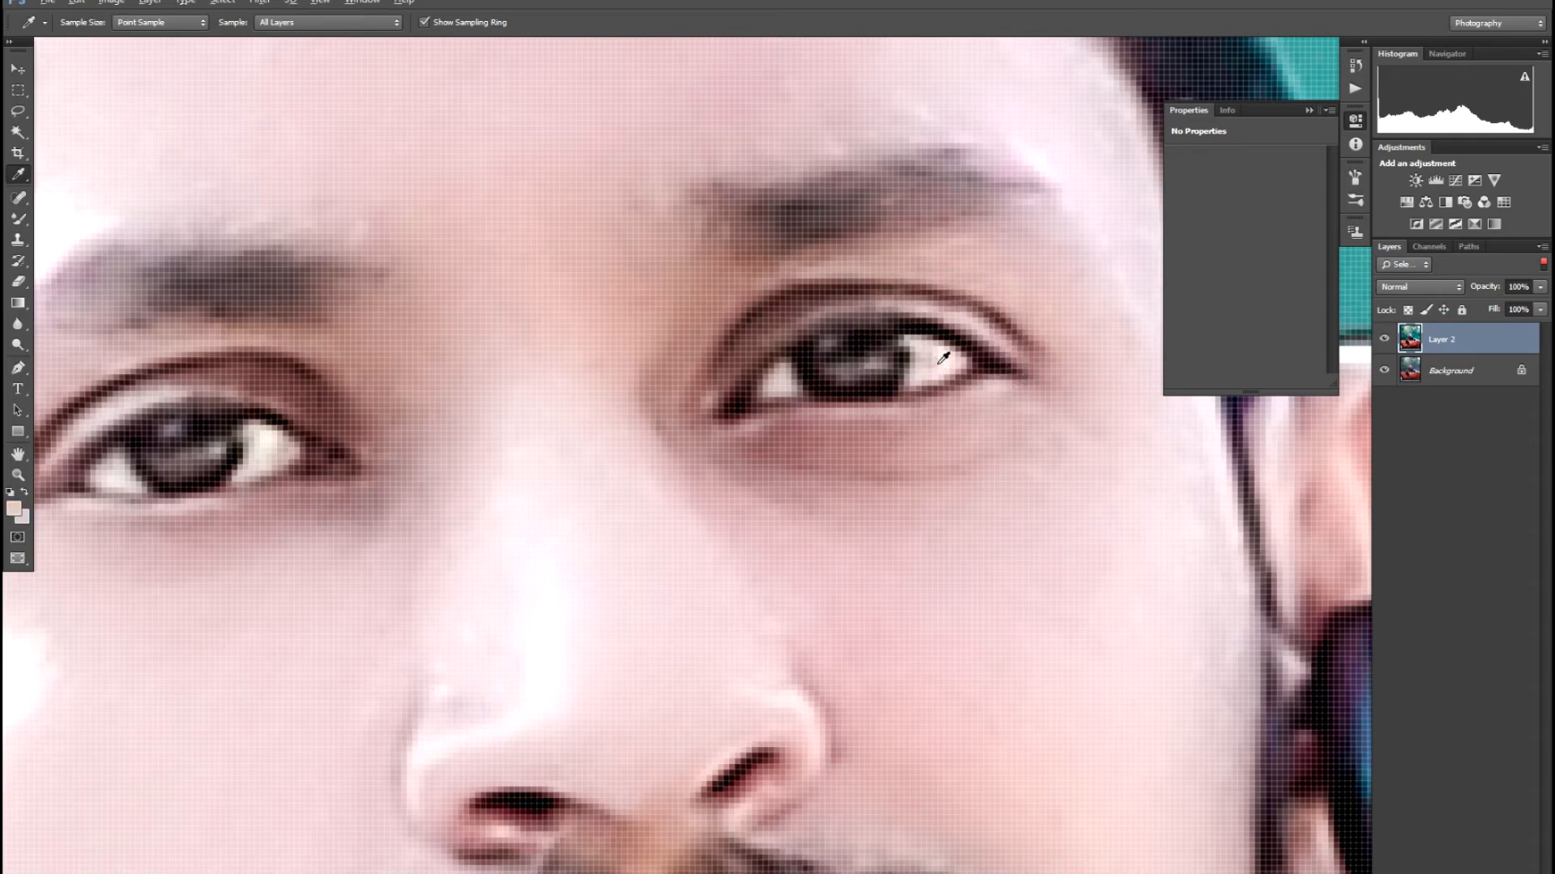
pyautogui.press('s')
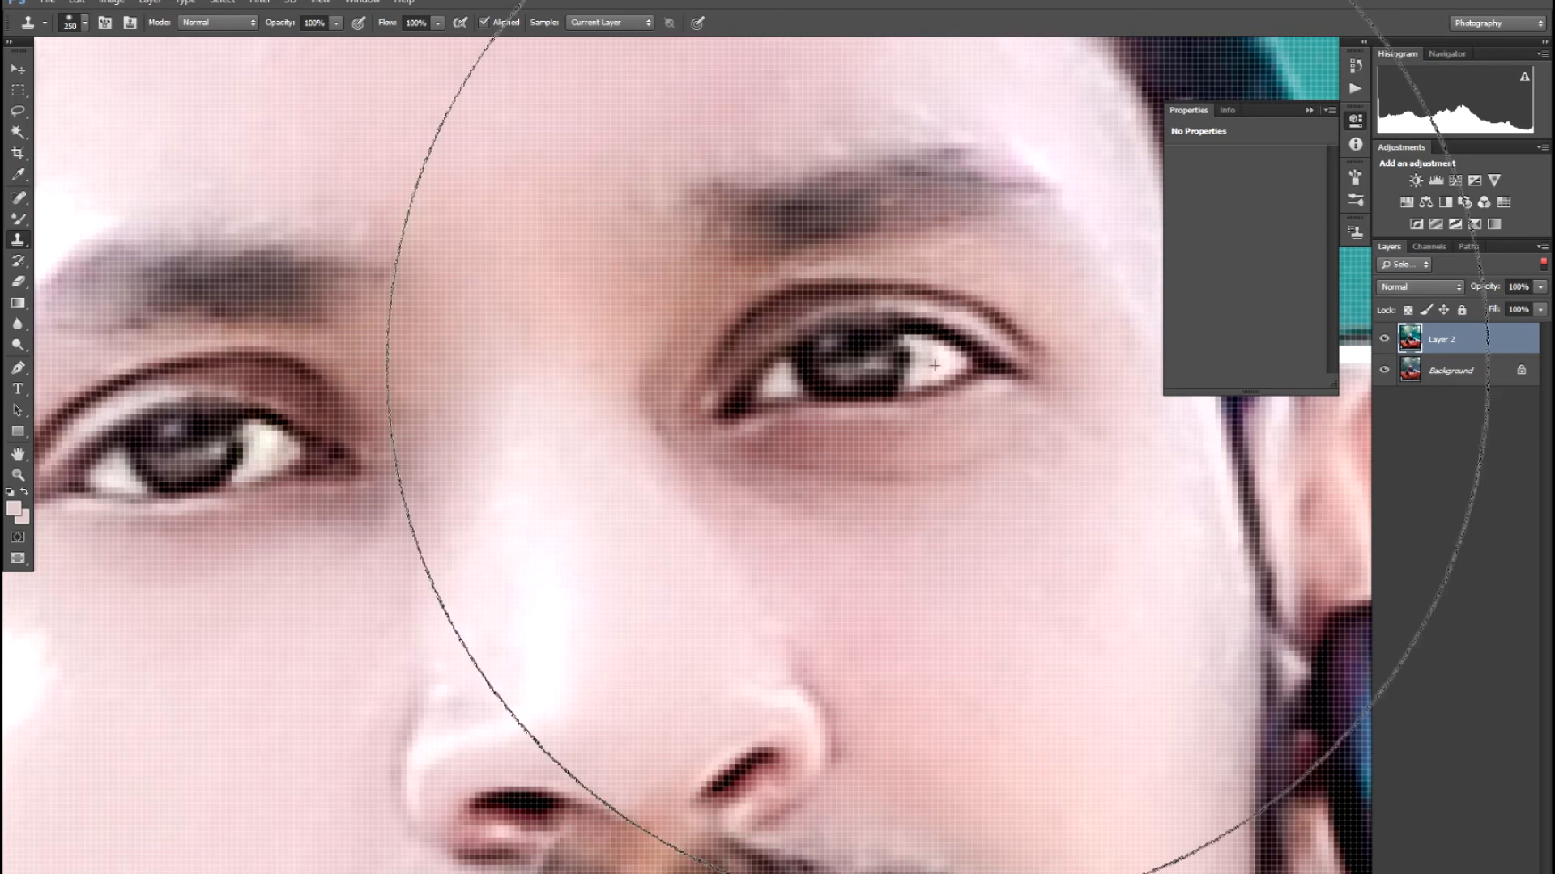
pyautogui.hotkey('ctrl', '-')
pyautogui.hotkey('ctrl', '-')
pyautogui.hotkey('ctrl', '-')
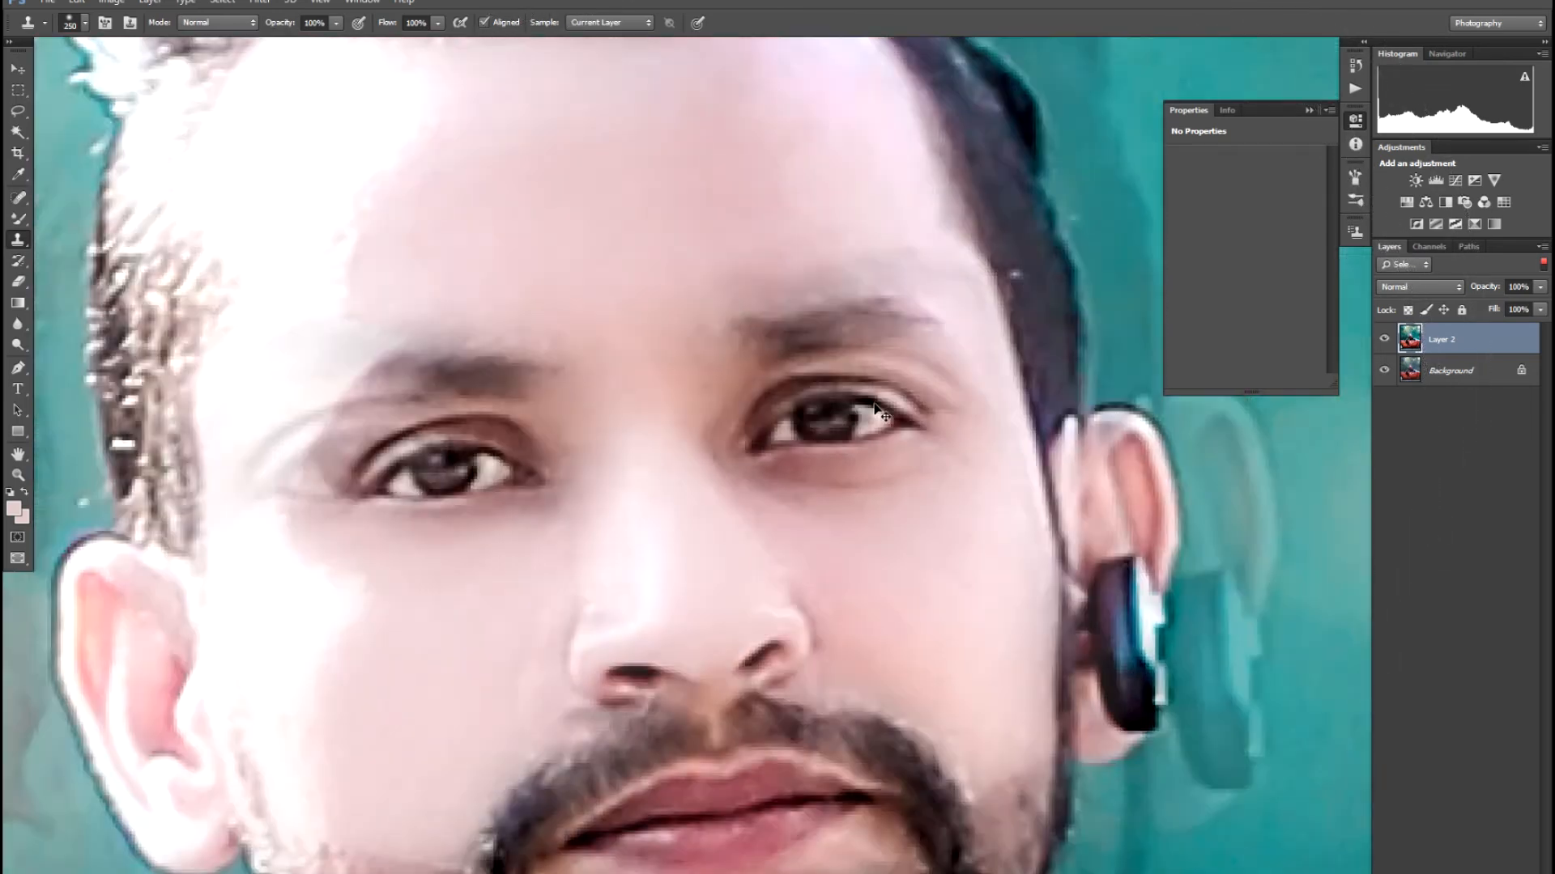
pyautogui.hotkey('ctrl', '-')
pyautogui.hotkey('ctrl', '-')
pyautogui.hotkey('ctrl', '-')
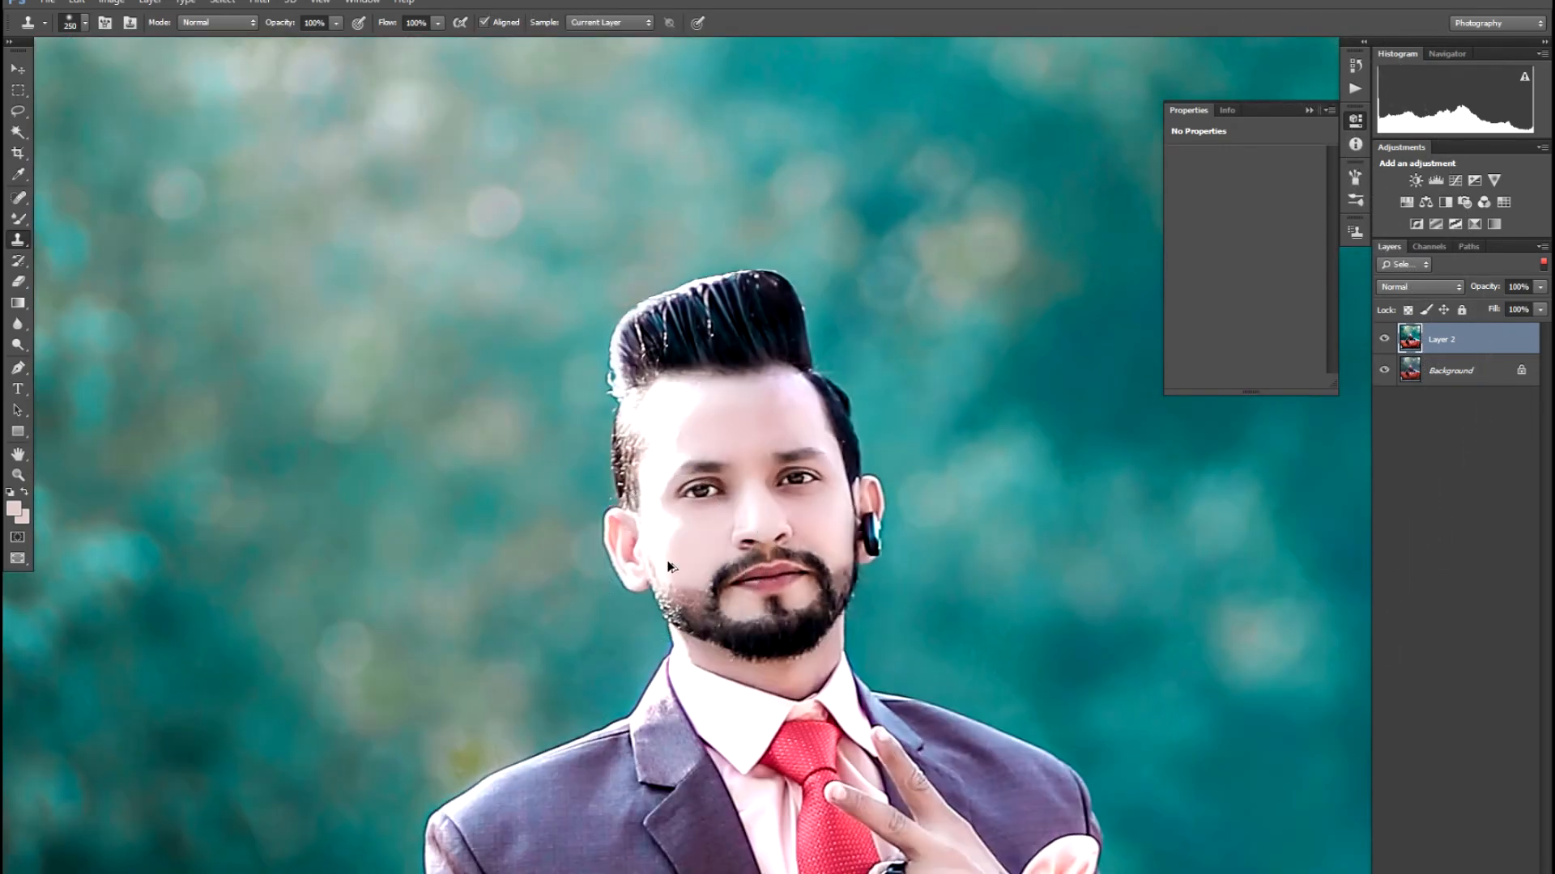
pyautogui.press('d')
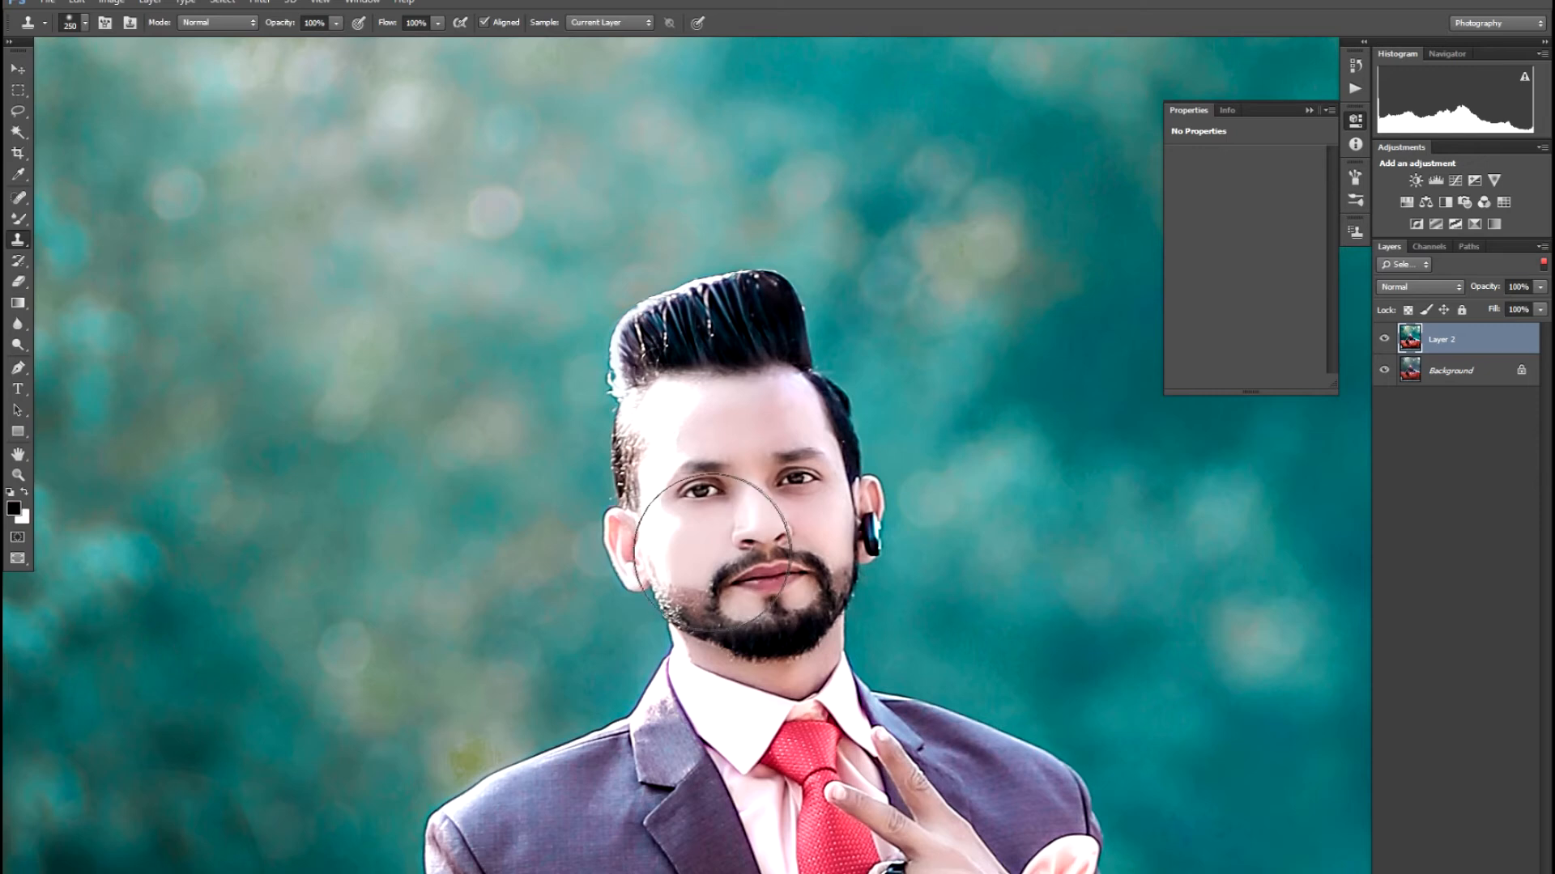
pyautogui.press('v')
pyautogui.hotkey('ctrl', '+')
pyautogui.hotkey('ctrl', '+')
pyautogui.hotkey('ctrl', '+')
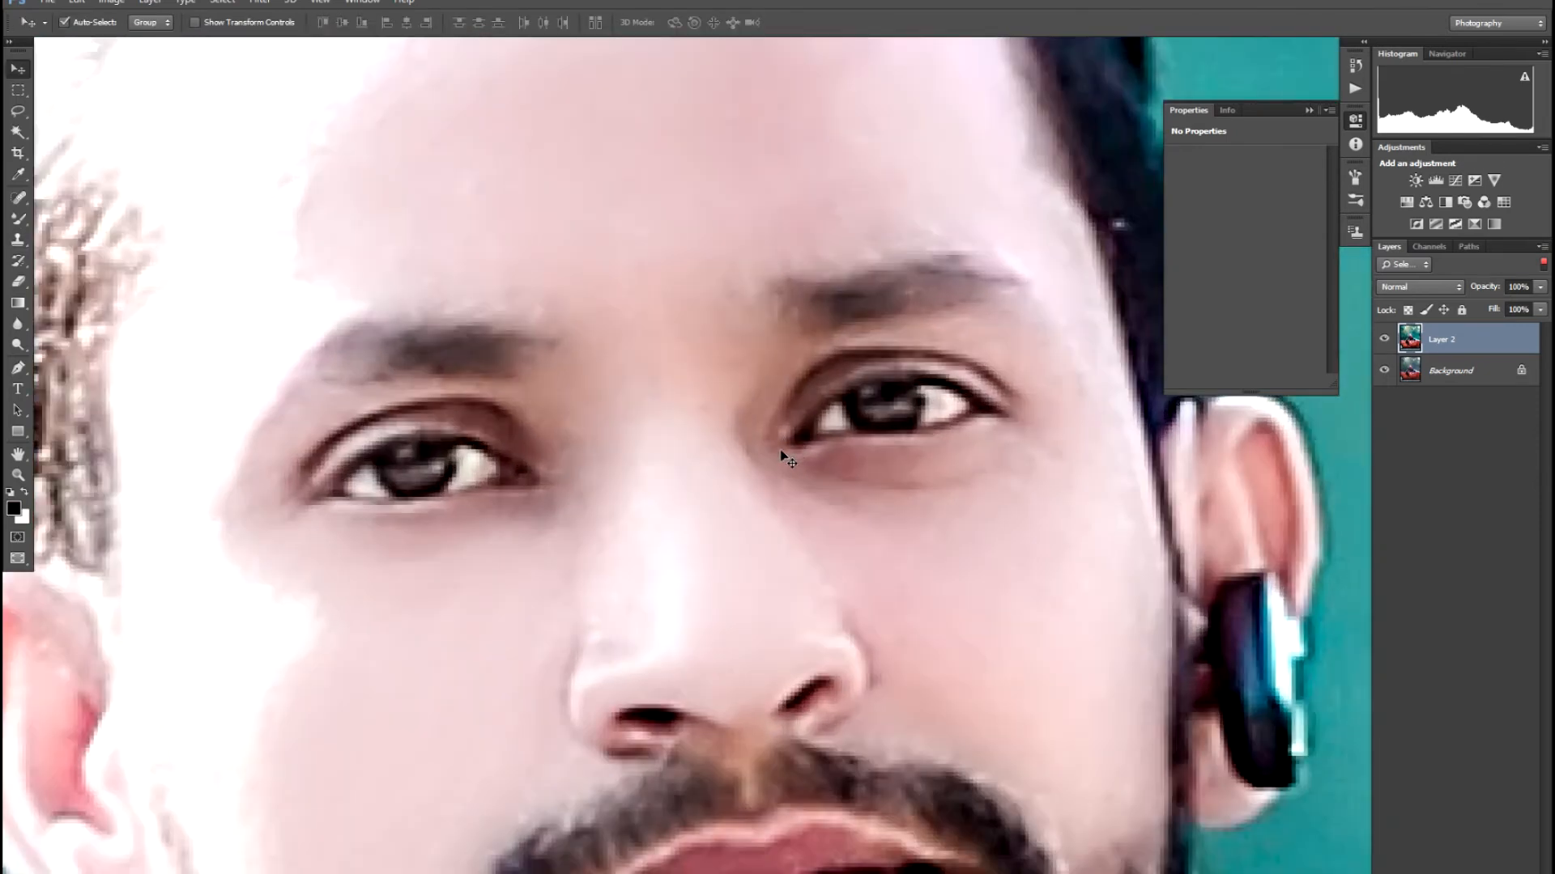
pyautogui.scroll(3, 781, 456)
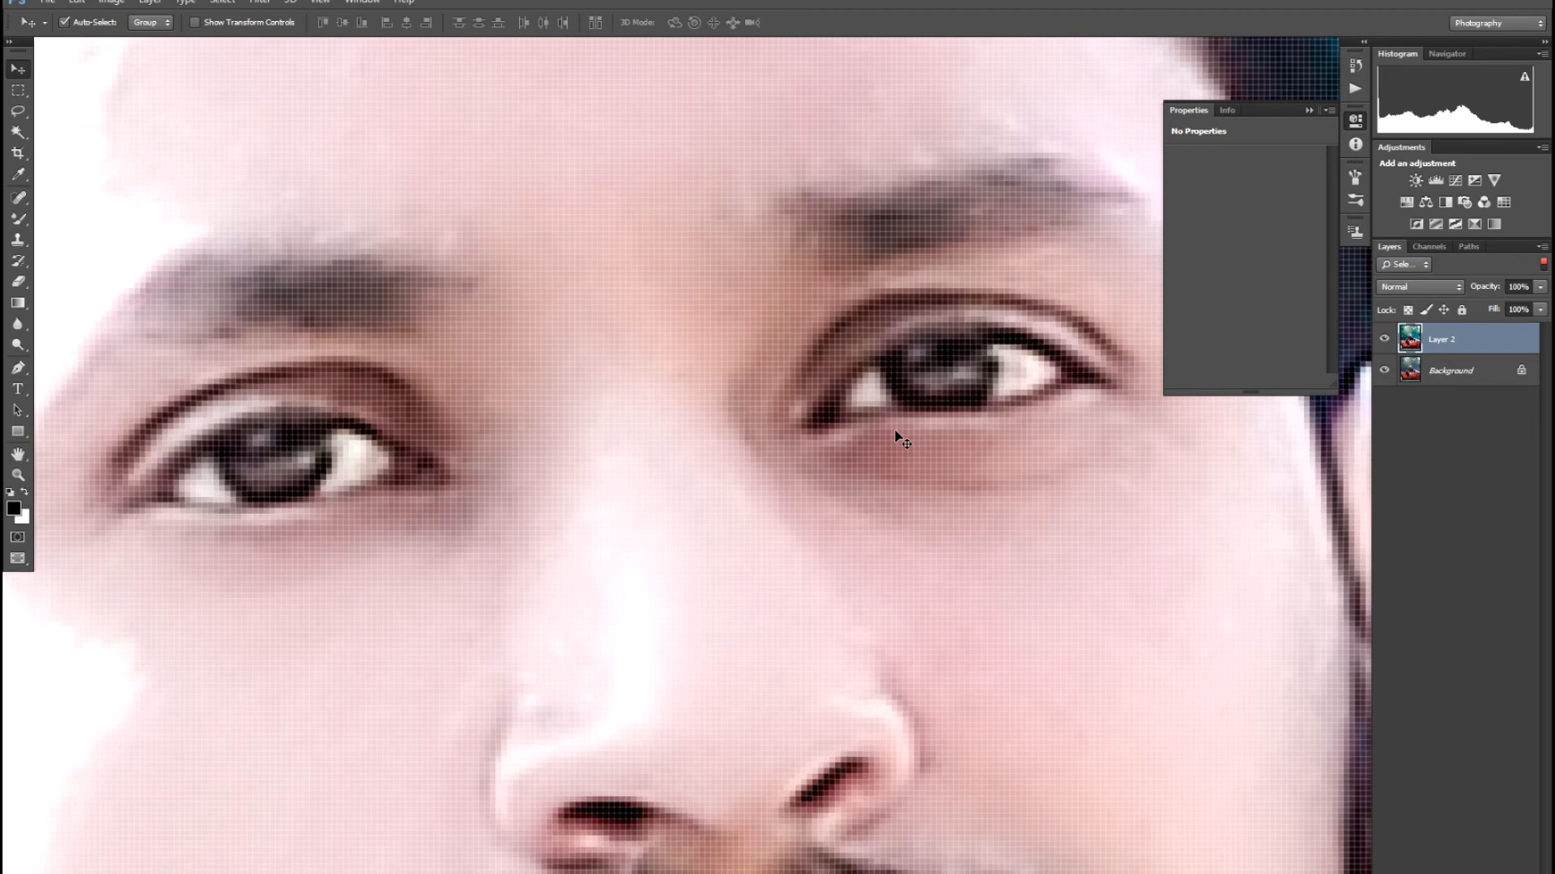
pyautogui.scroll(-5, 902, 439)
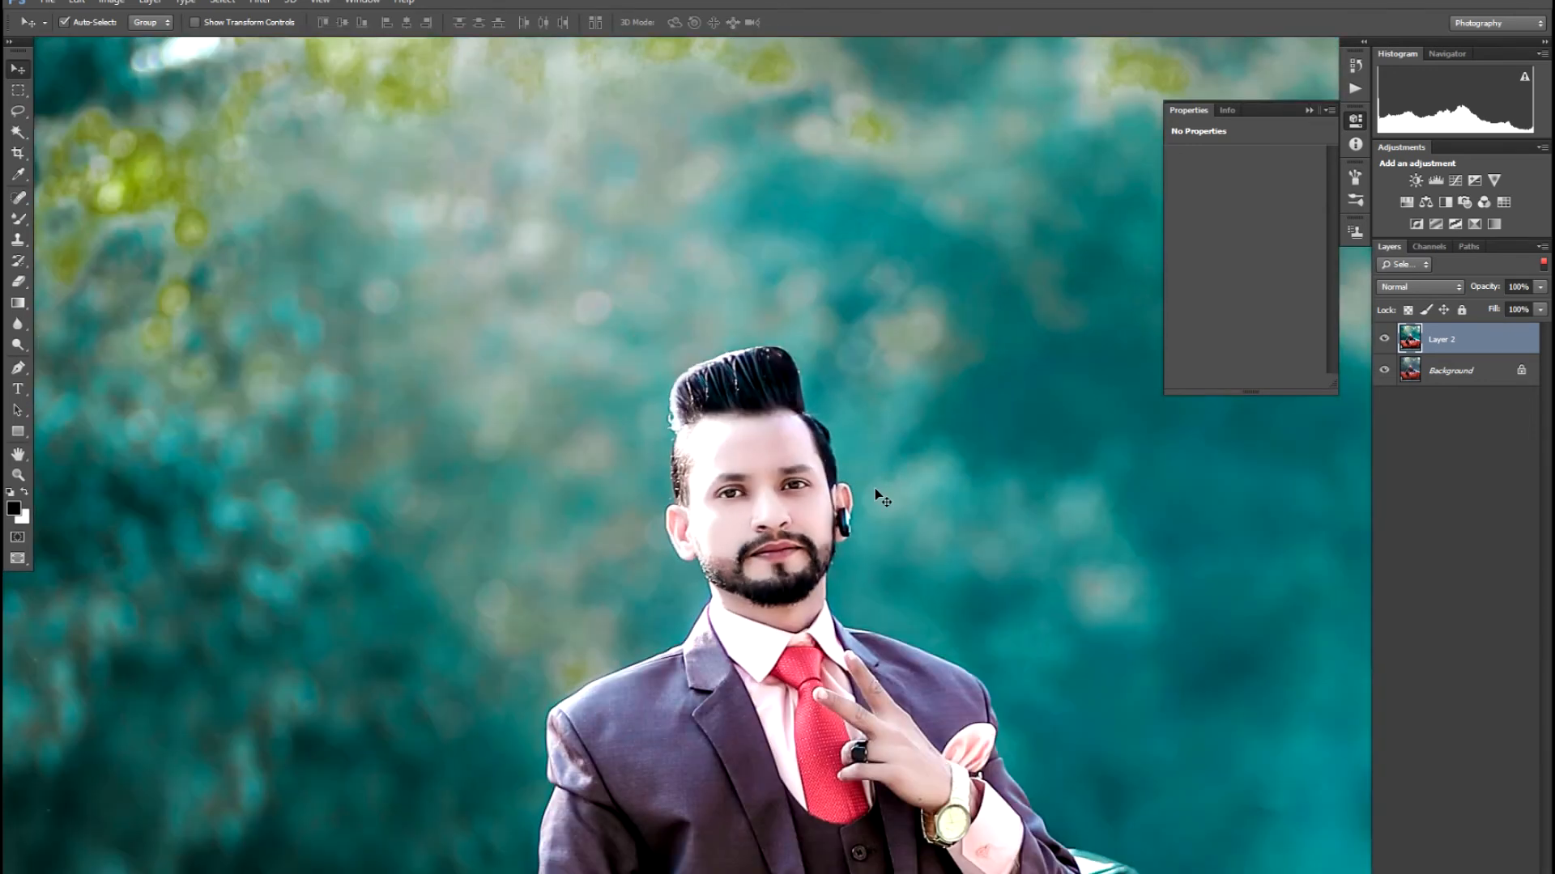
pyautogui.scroll(-6, 876, 489)
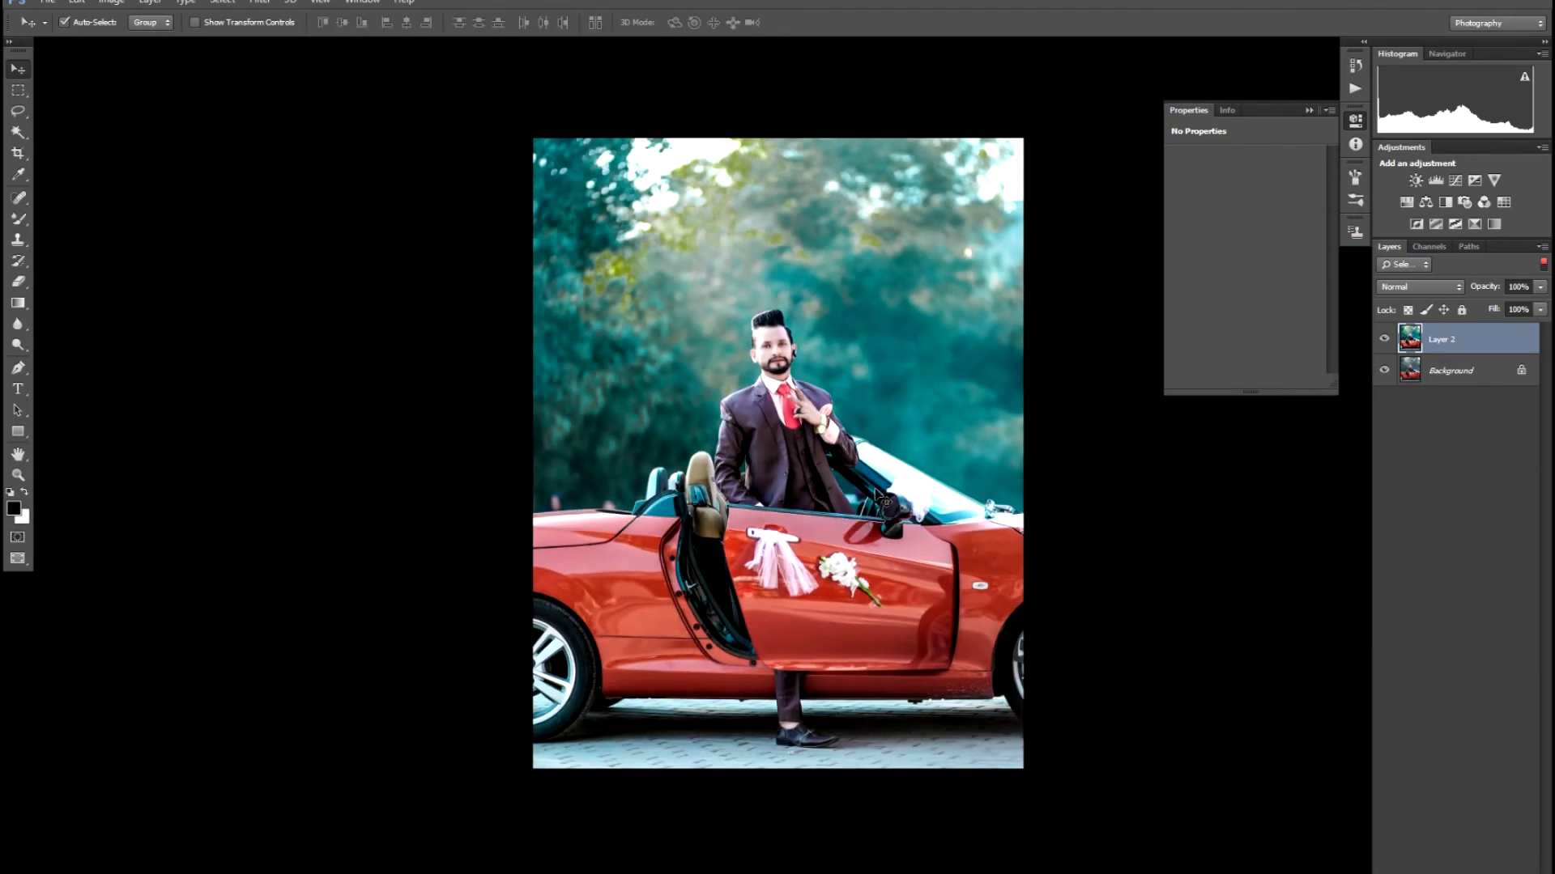
pyautogui.scroll(3, 875, 490)
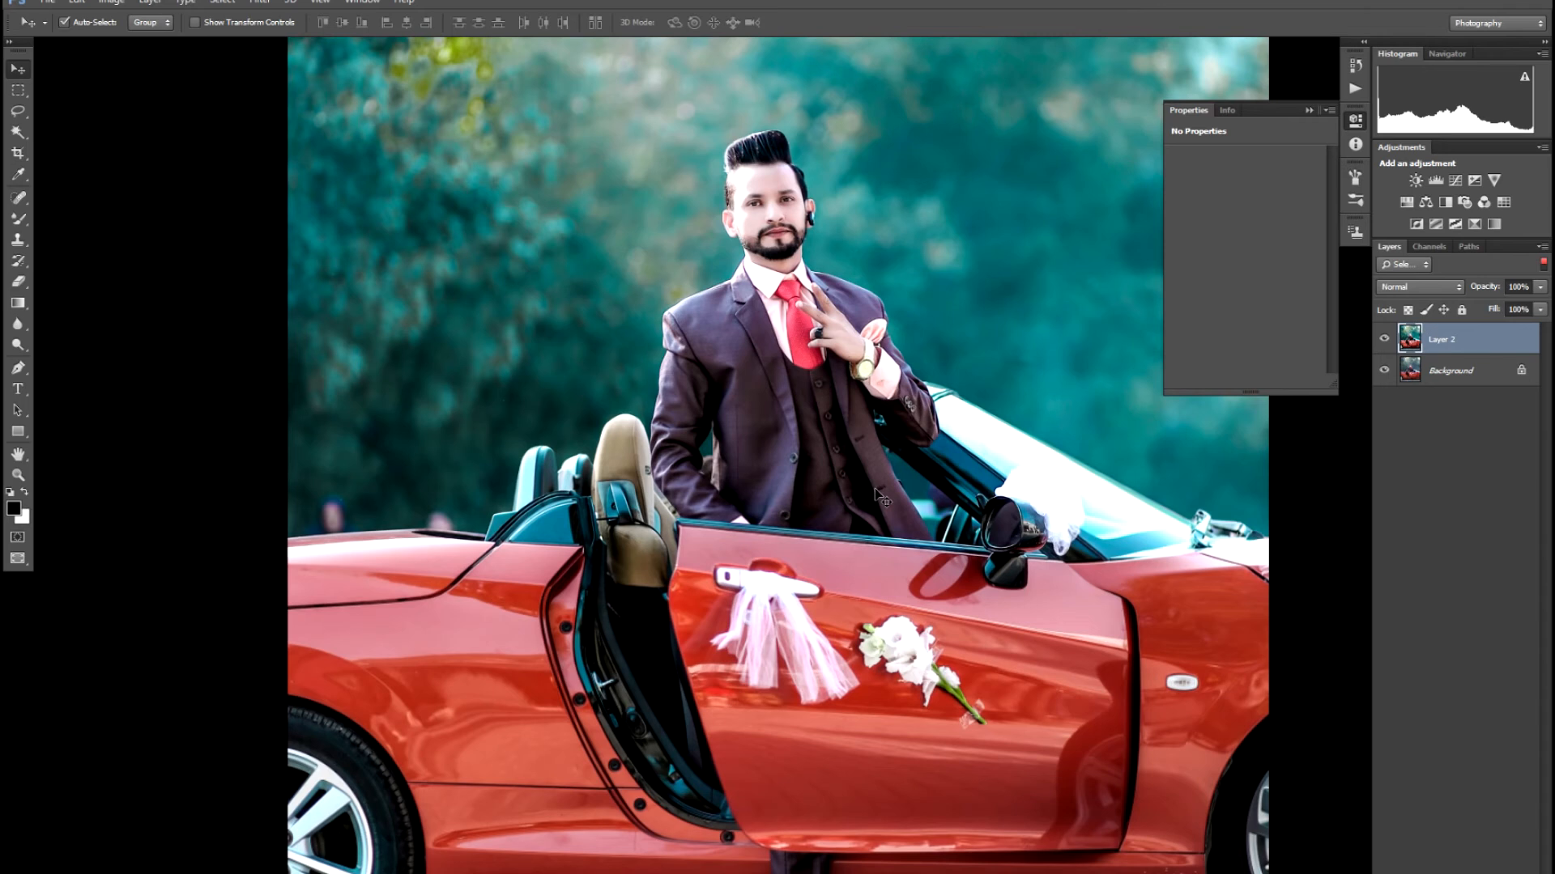
pyautogui.scroll(-2, 874, 489)
pyautogui.scroll(-2, 874, 489)
pyautogui.scroll(2, 875, 489)
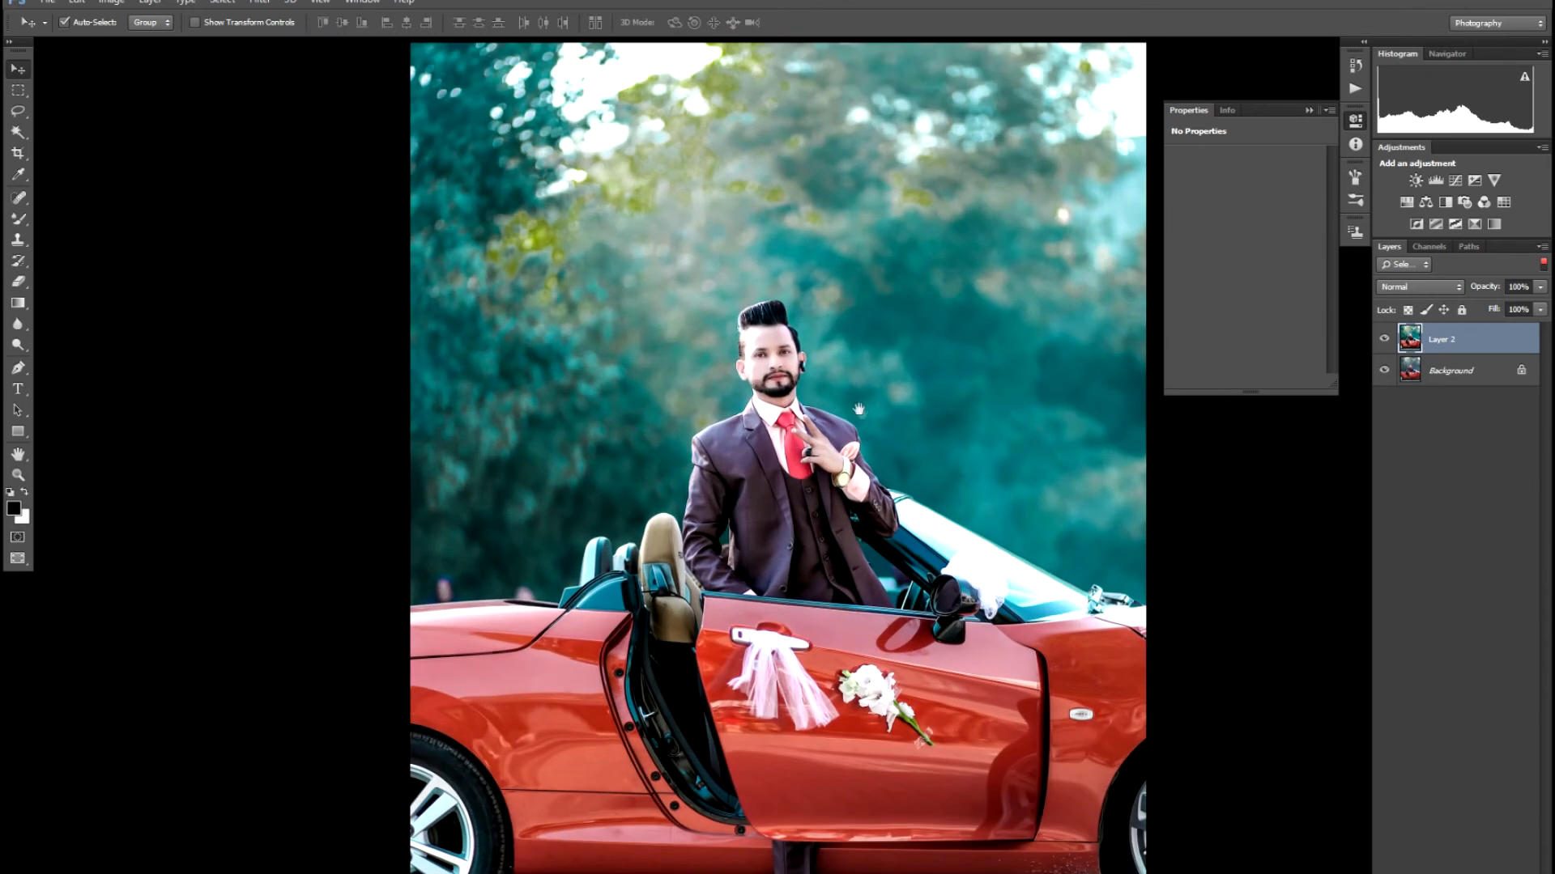
pyautogui.moveTo(857, 409); pyautogui.dragTo(854, 475)
pyautogui.scroll(4, 855, 475)
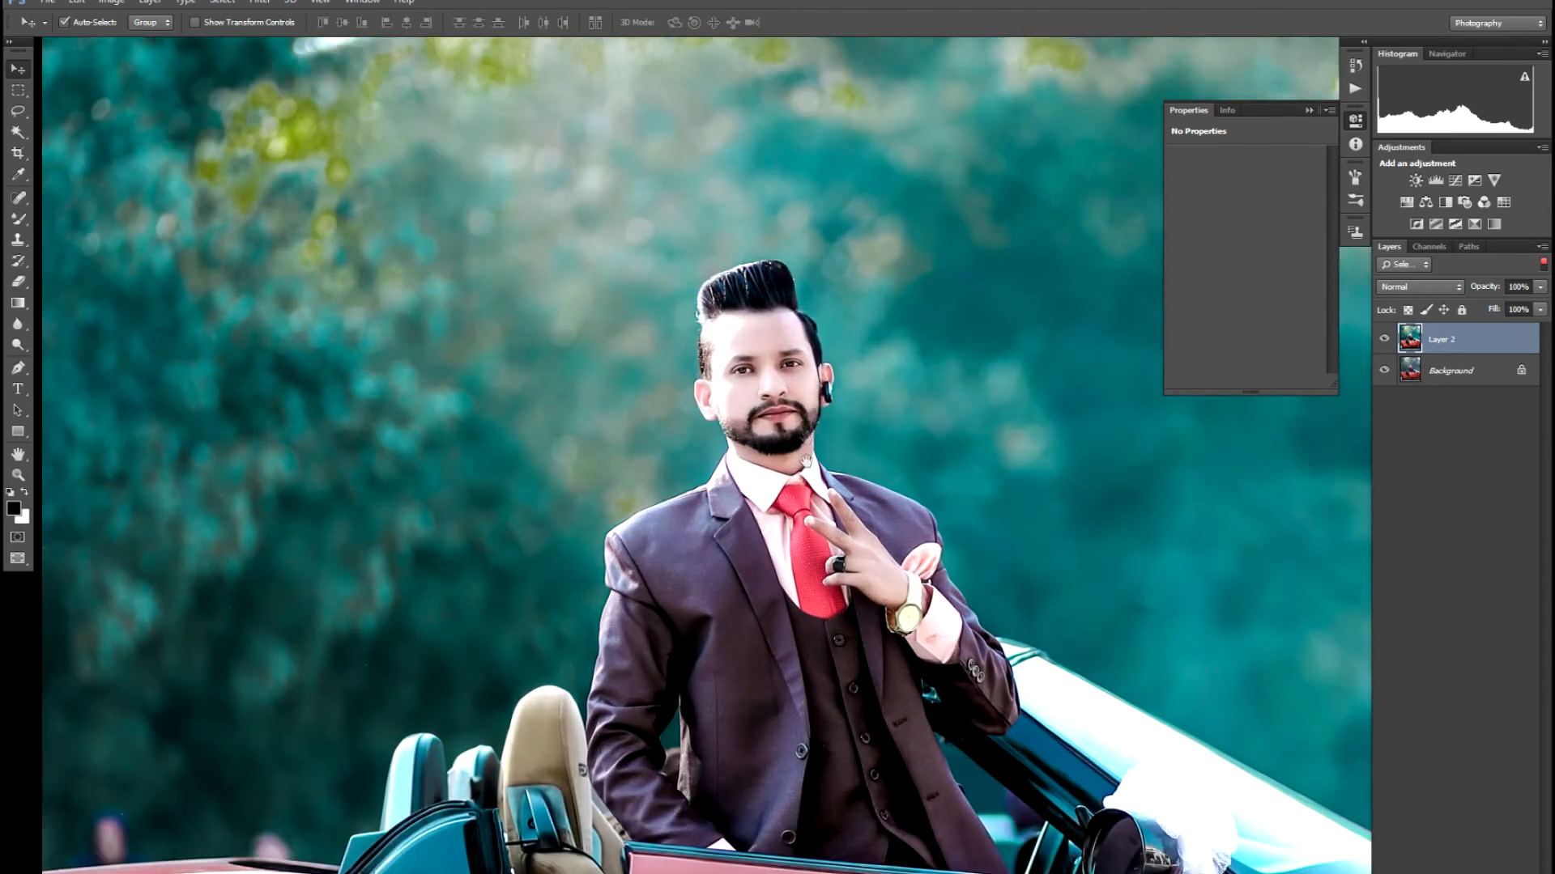
pyautogui.moveTo(790, 593); pyautogui.dragTo(790, 603)
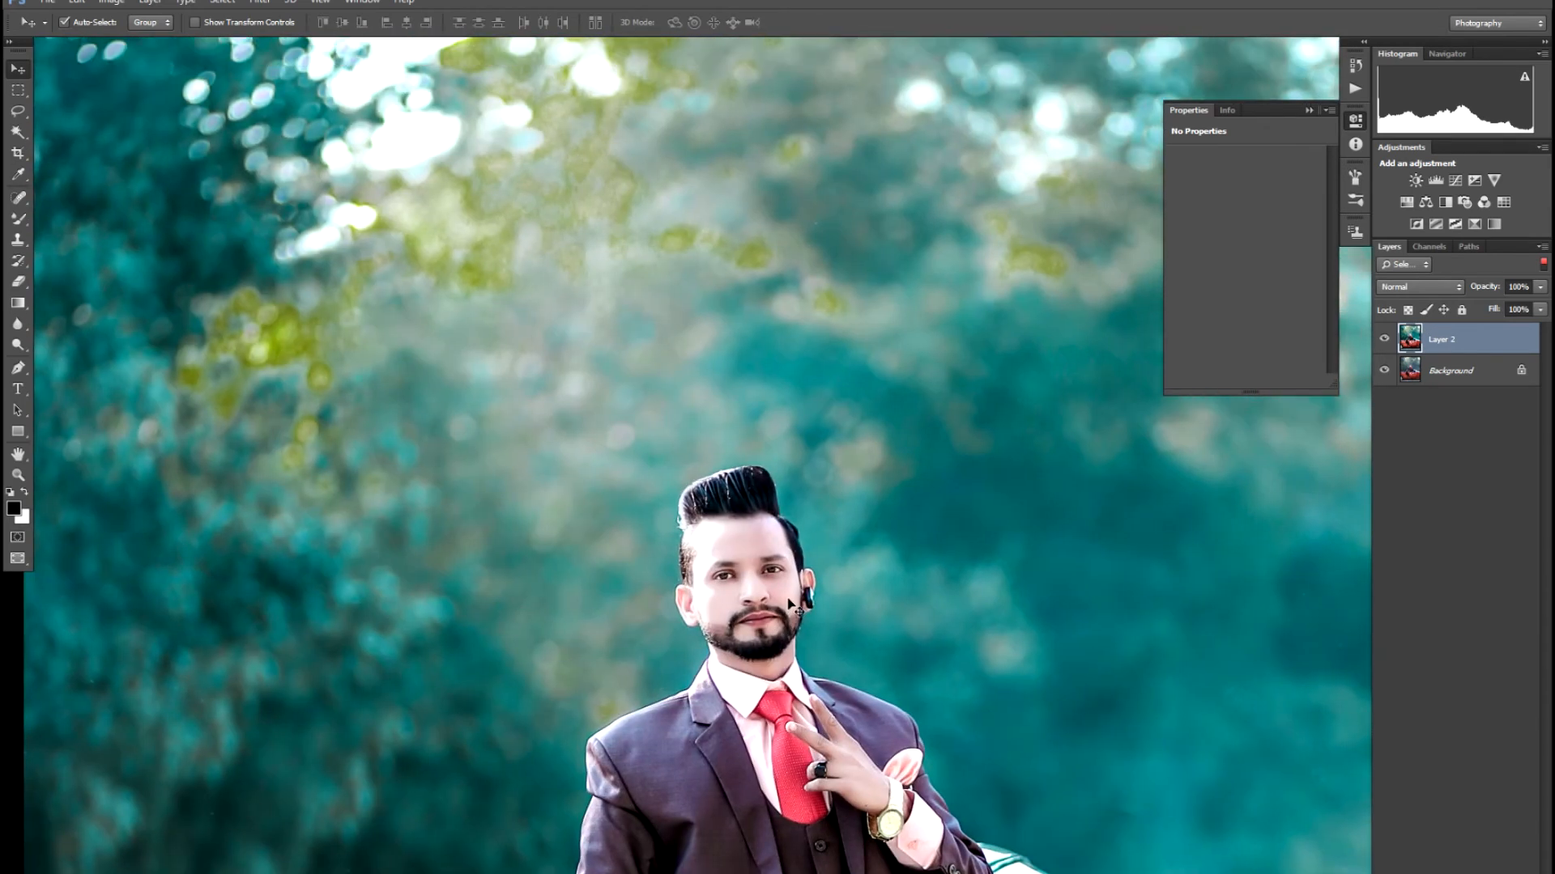
pyautogui.scroll(5, 789, 604)
pyautogui.moveTo(751, 479); pyautogui.dragTo(759, 450)
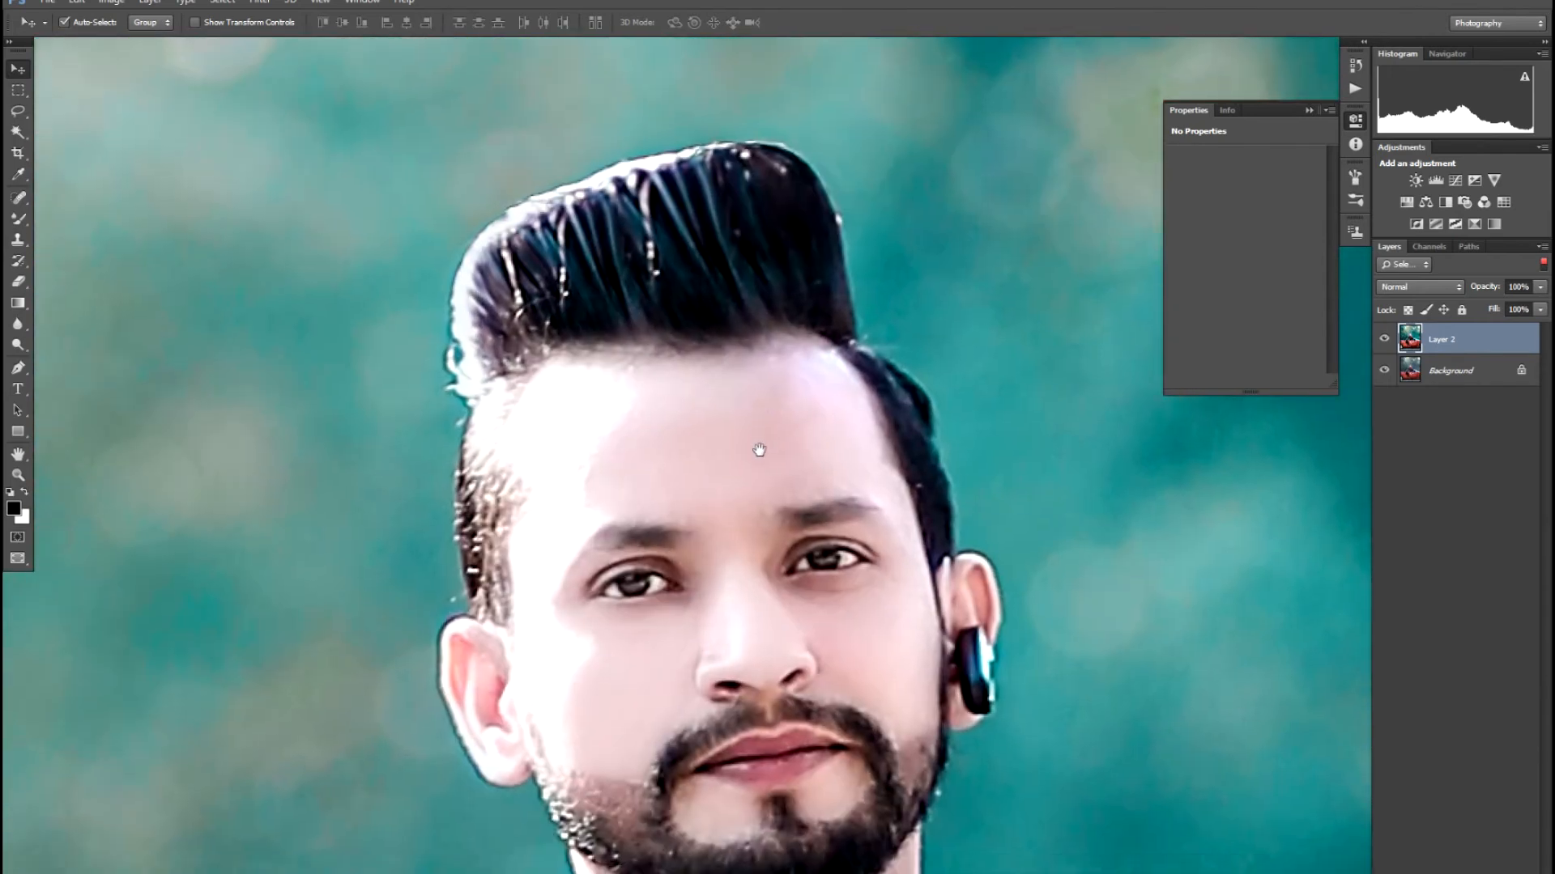
pyautogui.scroll(4, 759, 450)
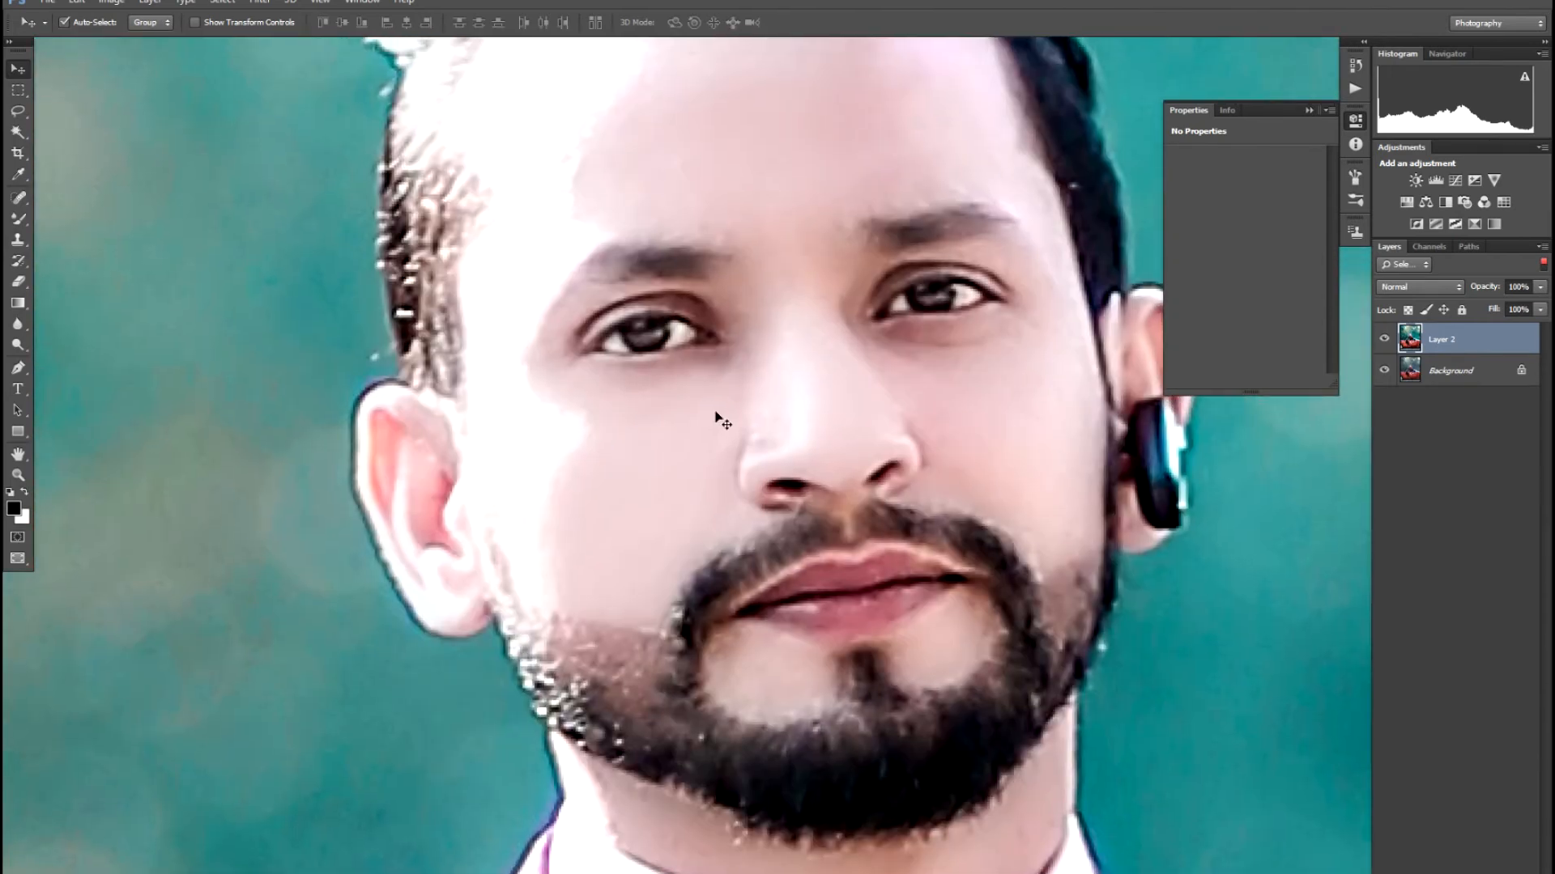
pyautogui.press('p')
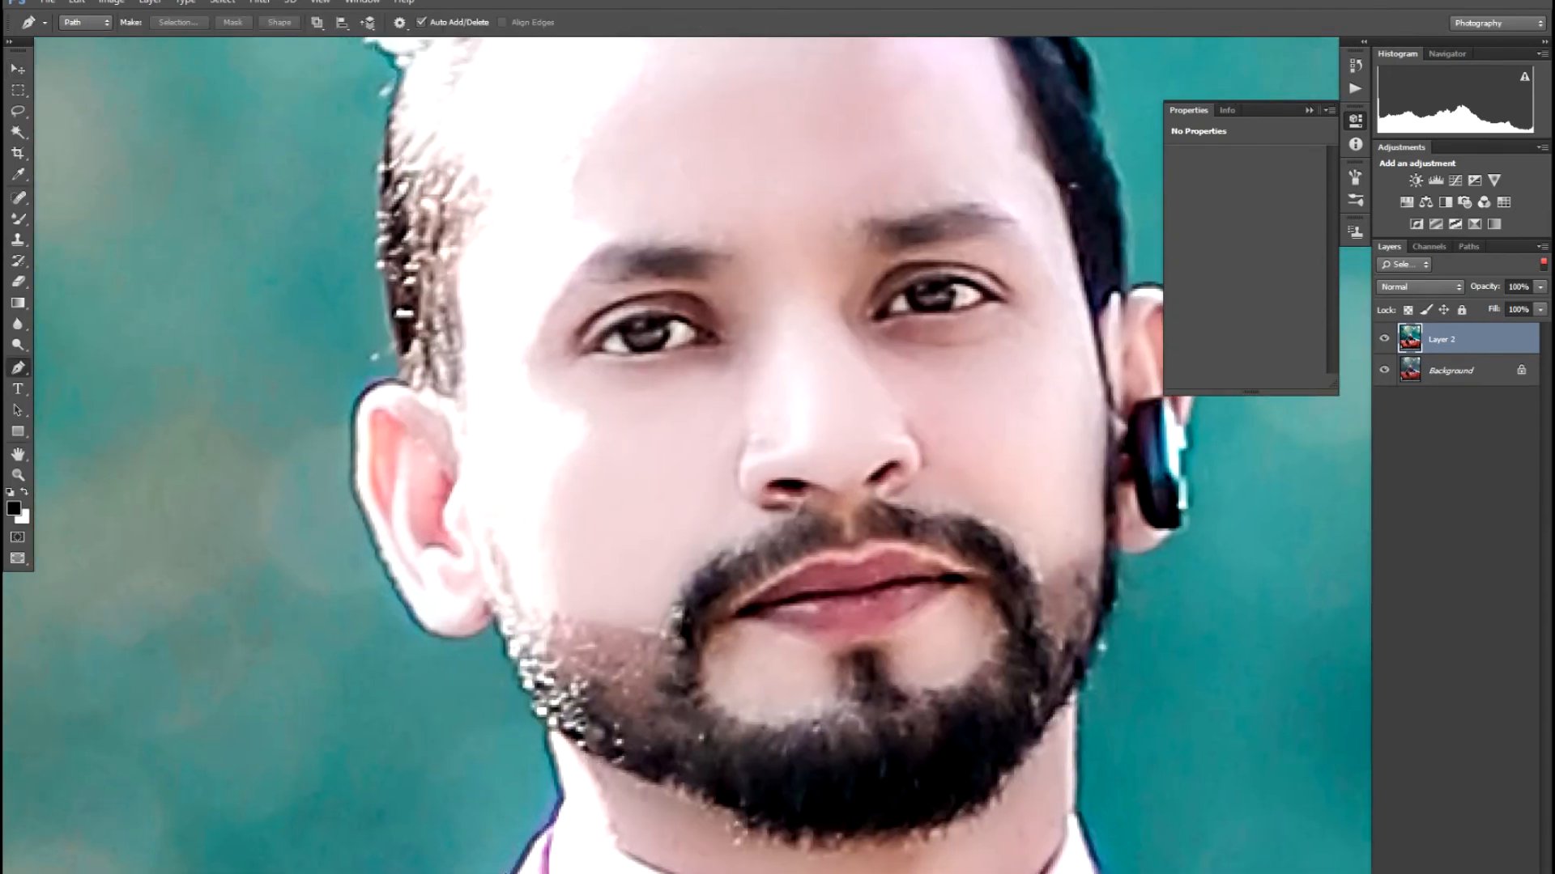
# - Begin the pen path beside the lower face and curve it up the hair and over the quiff
pyautogui.scroll(3, 775, 515)
pyautogui.moveTo(450, 873); pyautogui.dragTo(485, 808)
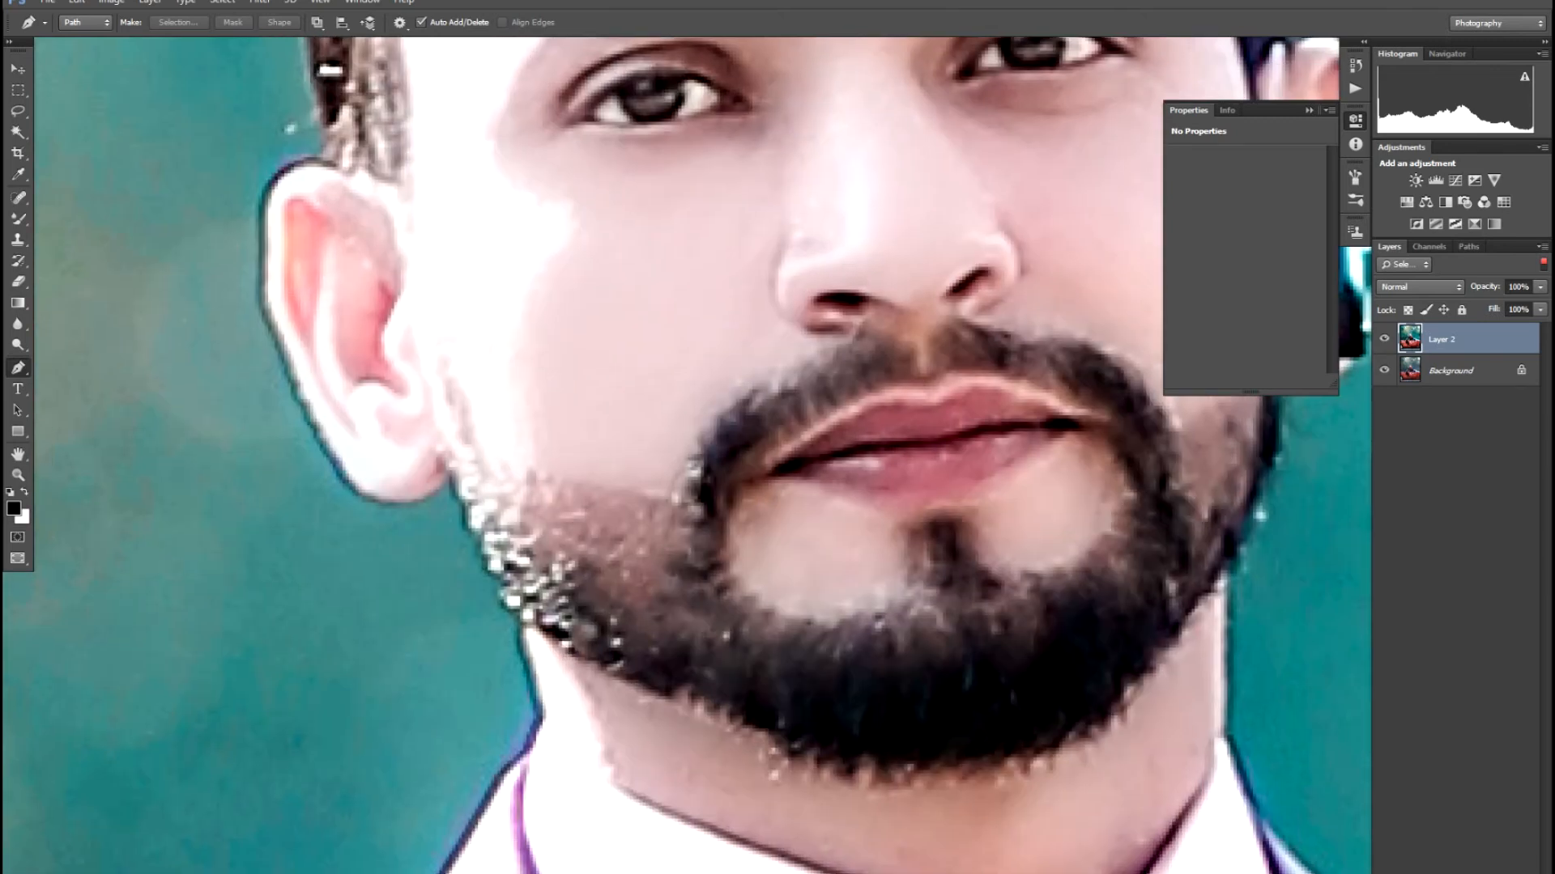
pyautogui.click(460, 866)
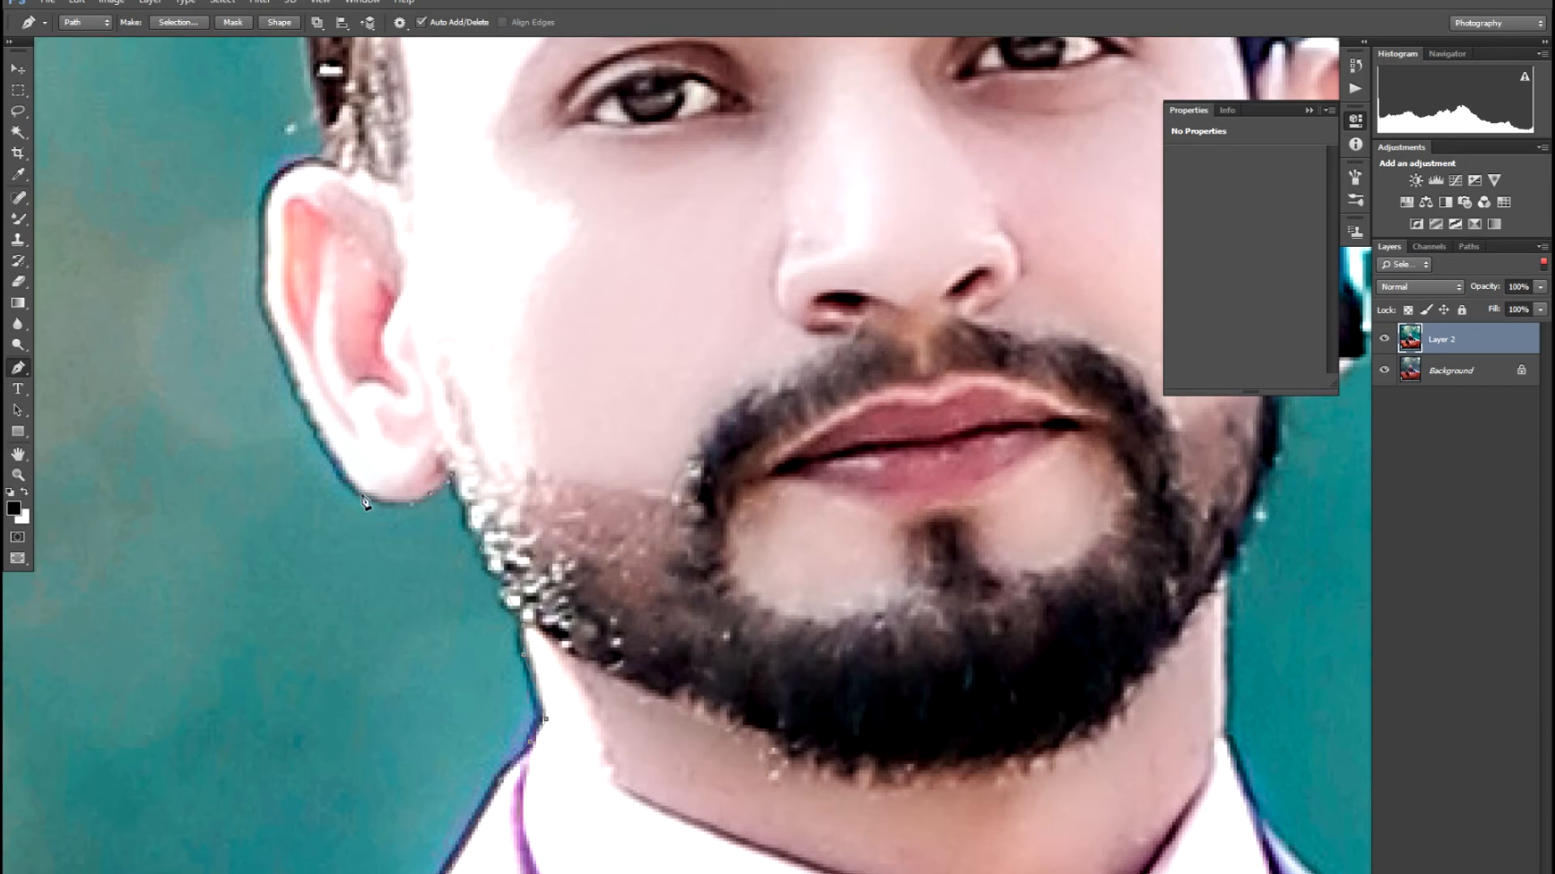
pyautogui.moveTo(316, 418); pyautogui.dragTo(561, 638)
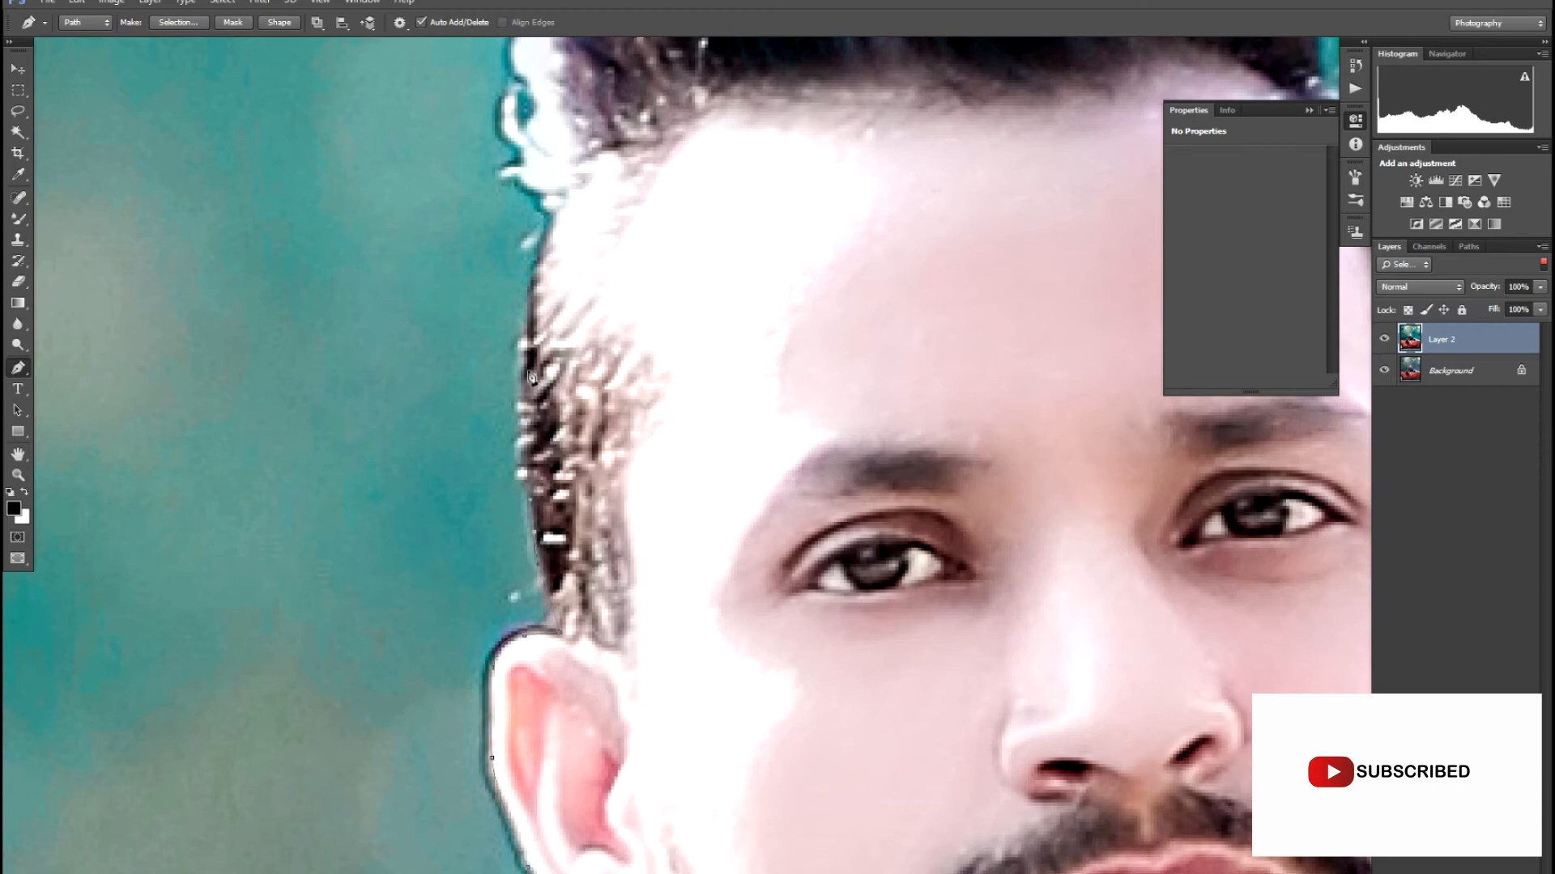
pyautogui.scroll(5, 538, 454)
pyautogui.moveTo(549, 525); pyautogui.dragTo(557, 463)
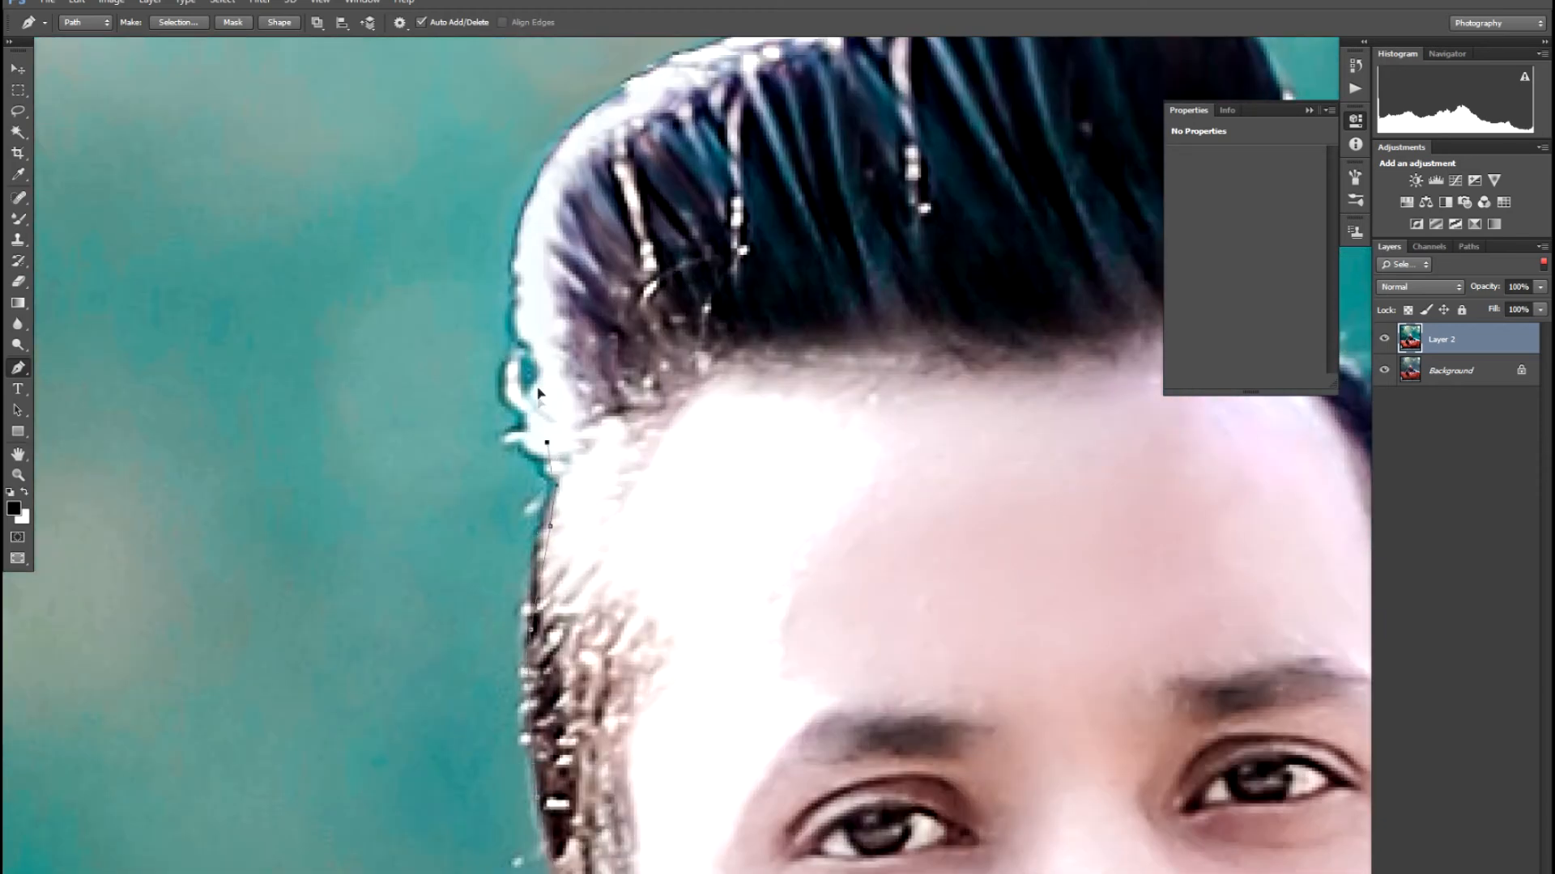
pyautogui.scroll(5, 550, 451)
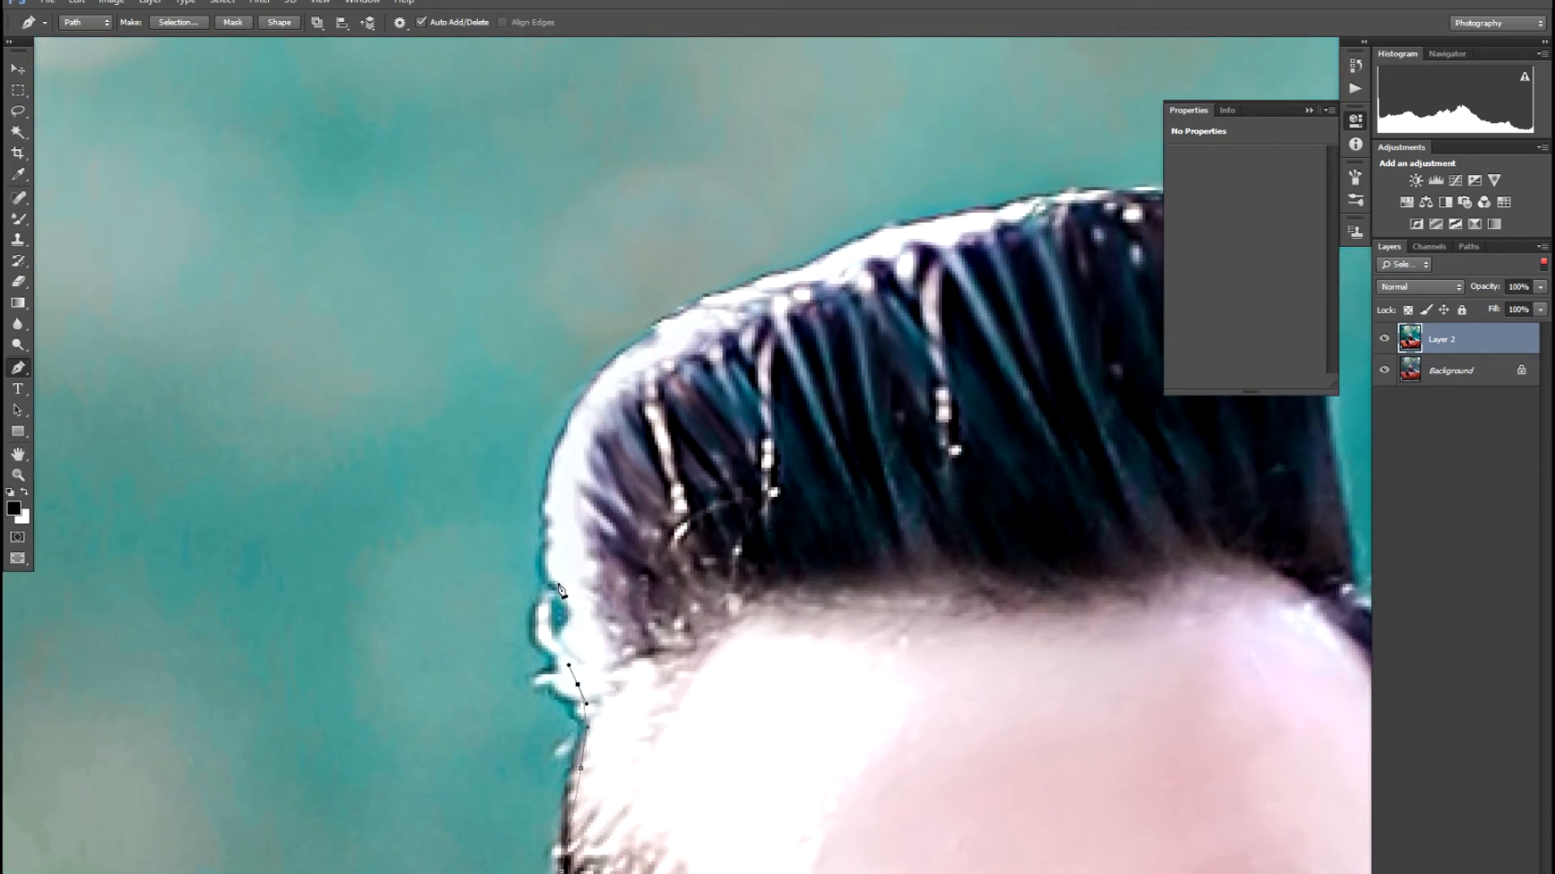
pyautogui.moveTo(577, 422); pyautogui.dragTo(622, 357)
pyautogui.moveTo(770, 281); pyautogui.dragTo(817, 269)
pyautogui.moveTo(931, 221); pyautogui.dragTo(658, 363)
pyautogui.moveTo(753, 343); pyautogui.dragTo(915, 372)
pyautogui.moveTo(964, 471); pyautogui.dragTo(869, 324)
# - Continue the path down the side of the head, around the ear, and down the neck along the collar
pyautogui.moveTo(899, 486); pyautogui.dragTo(942, 552)
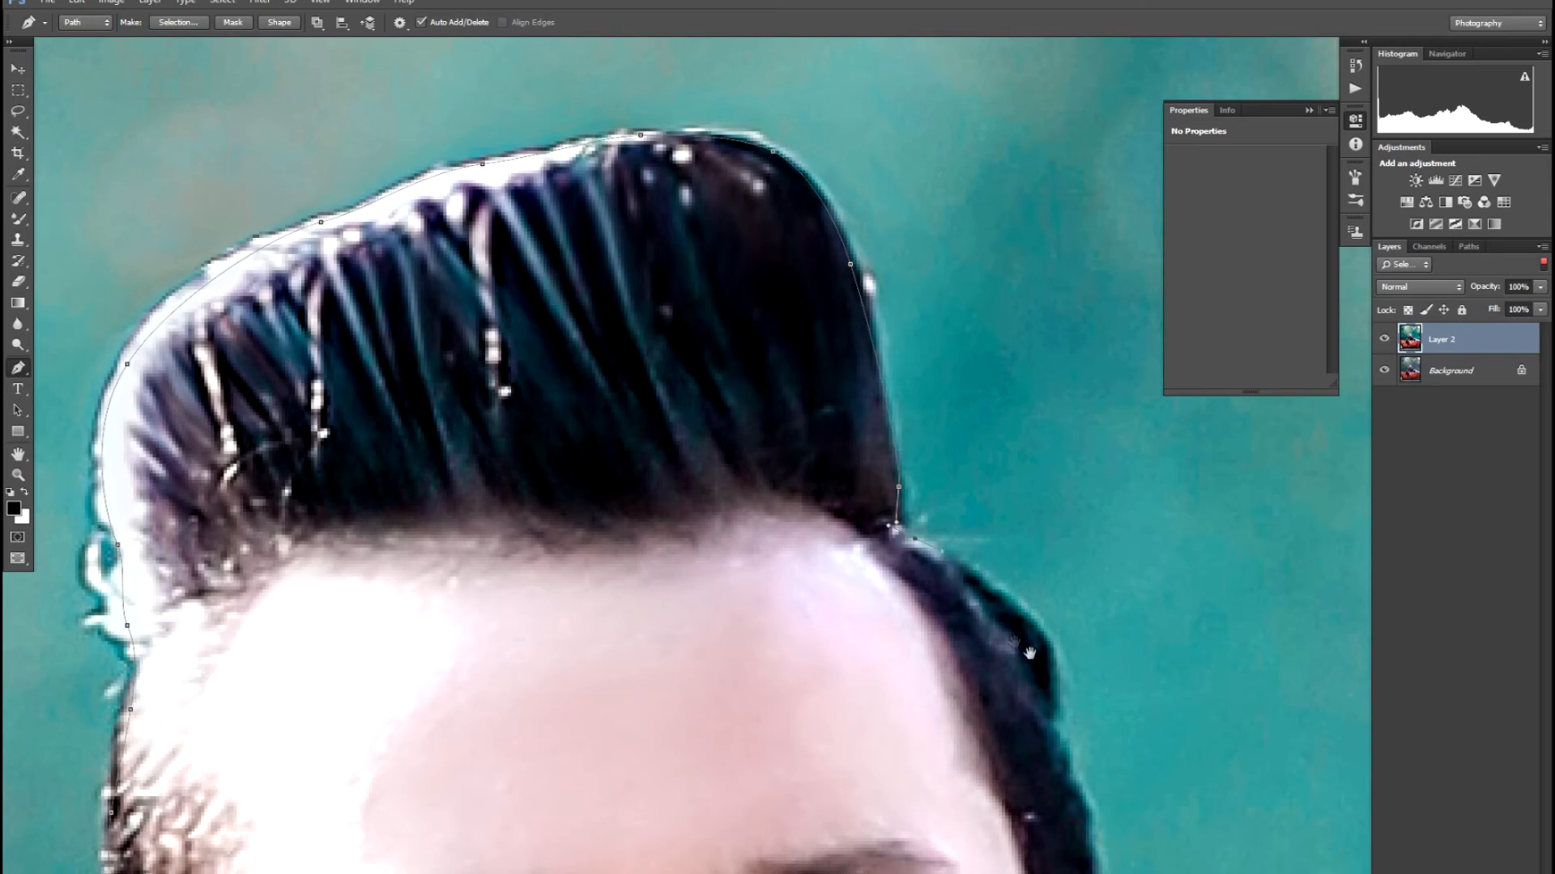
pyautogui.moveTo(1030, 641); pyautogui.dragTo(1052, 700)
pyautogui.moveTo(1067, 769); pyautogui.dragTo(913, 495)
pyautogui.moveTo(913, 560); pyautogui.dragTo(801, 389)
pyautogui.click(821, 443)
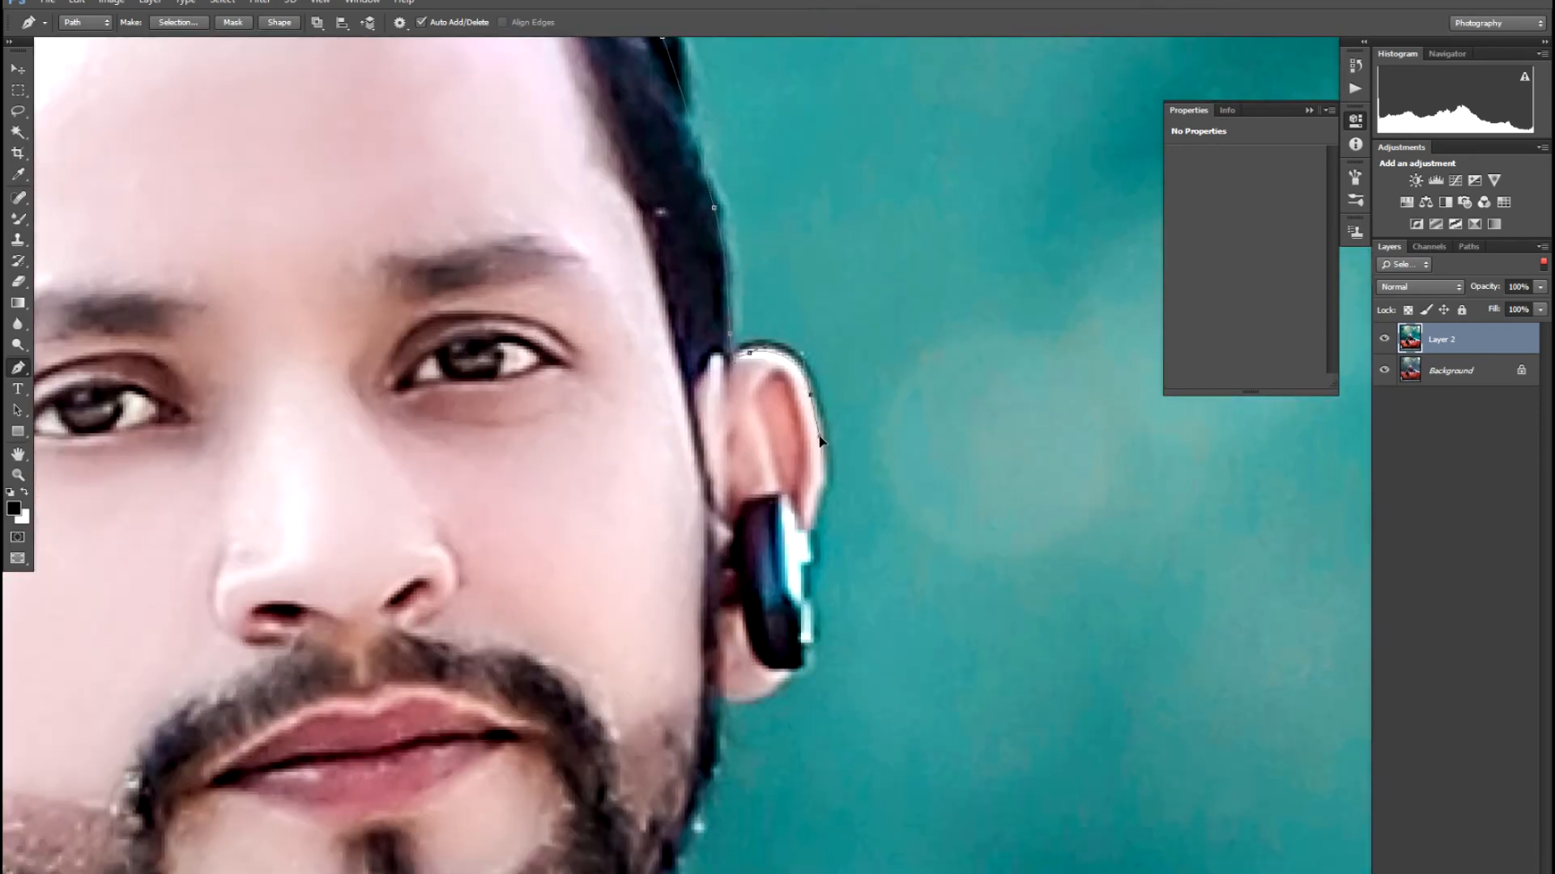
pyautogui.moveTo(813, 506); pyautogui.dragTo(811, 539)
pyautogui.moveTo(812, 615); pyautogui.dragTo(811, 637)
pyautogui.click(709, 698)
pyautogui.moveTo(726, 506); pyautogui.dragTo(742, 296)
pyautogui.moveTo(720, 566); pyautogui.dragTo(712, 624)
pyautogui.moveTo(680, 695); pyautogui.dragTo(952, 528)
pyautogui.moveTo(929, 601); pyautogui.dragTo(967, 737)
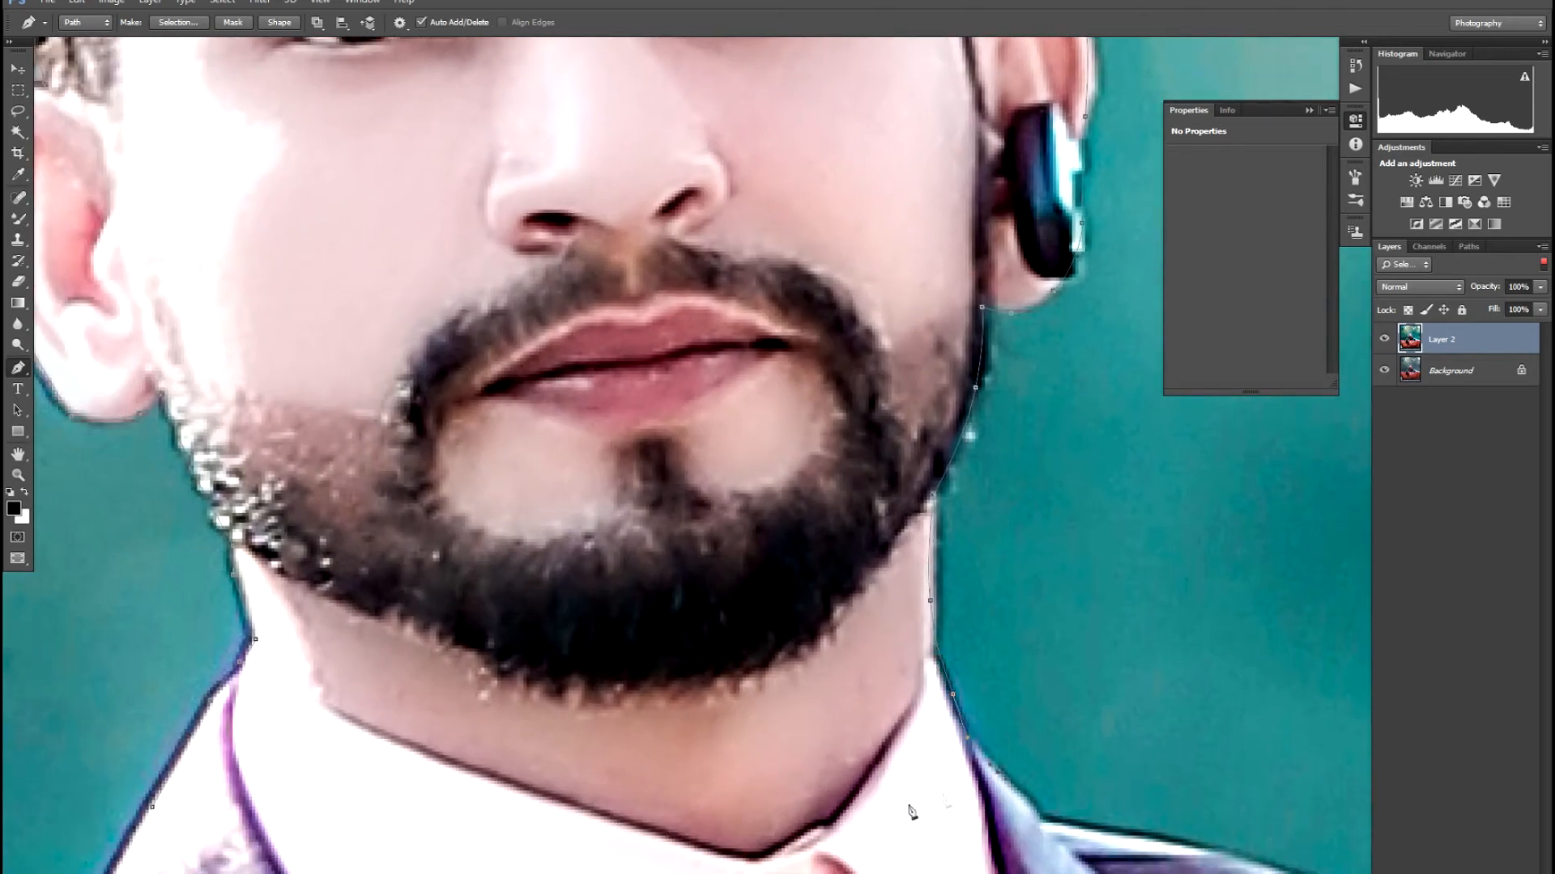
pyautogui.moveTo(507, 849); pyautogui.dragTo(194, 821)
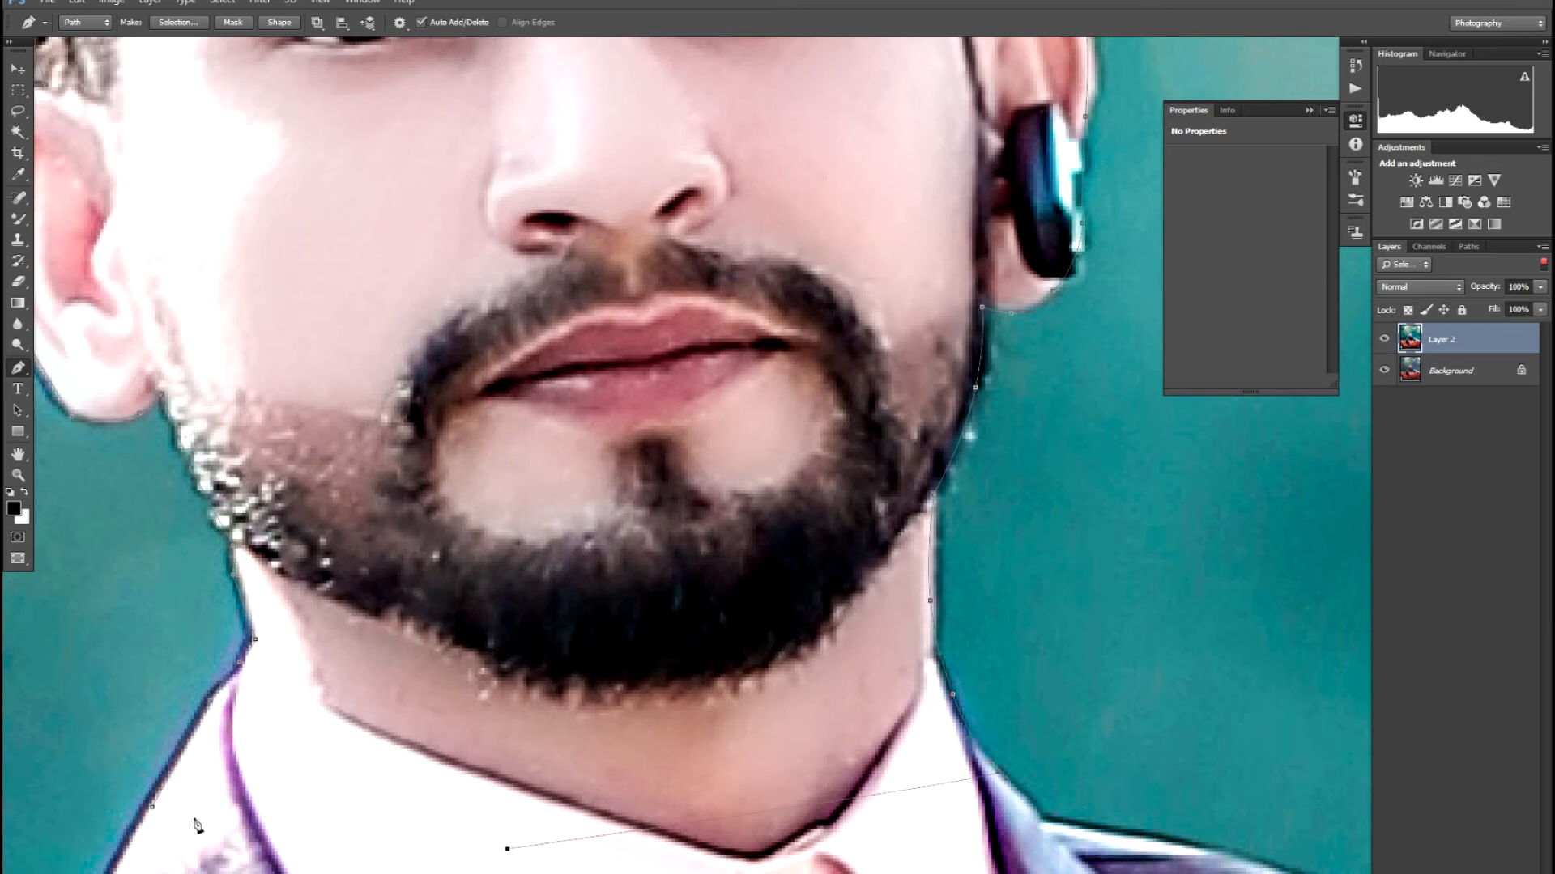
# - Close the head path, turn it into a selection and copy it onto new Layer 3
pyautogui.click(151, 809)
pyautogui.hotkey('ctrl', 'Return')
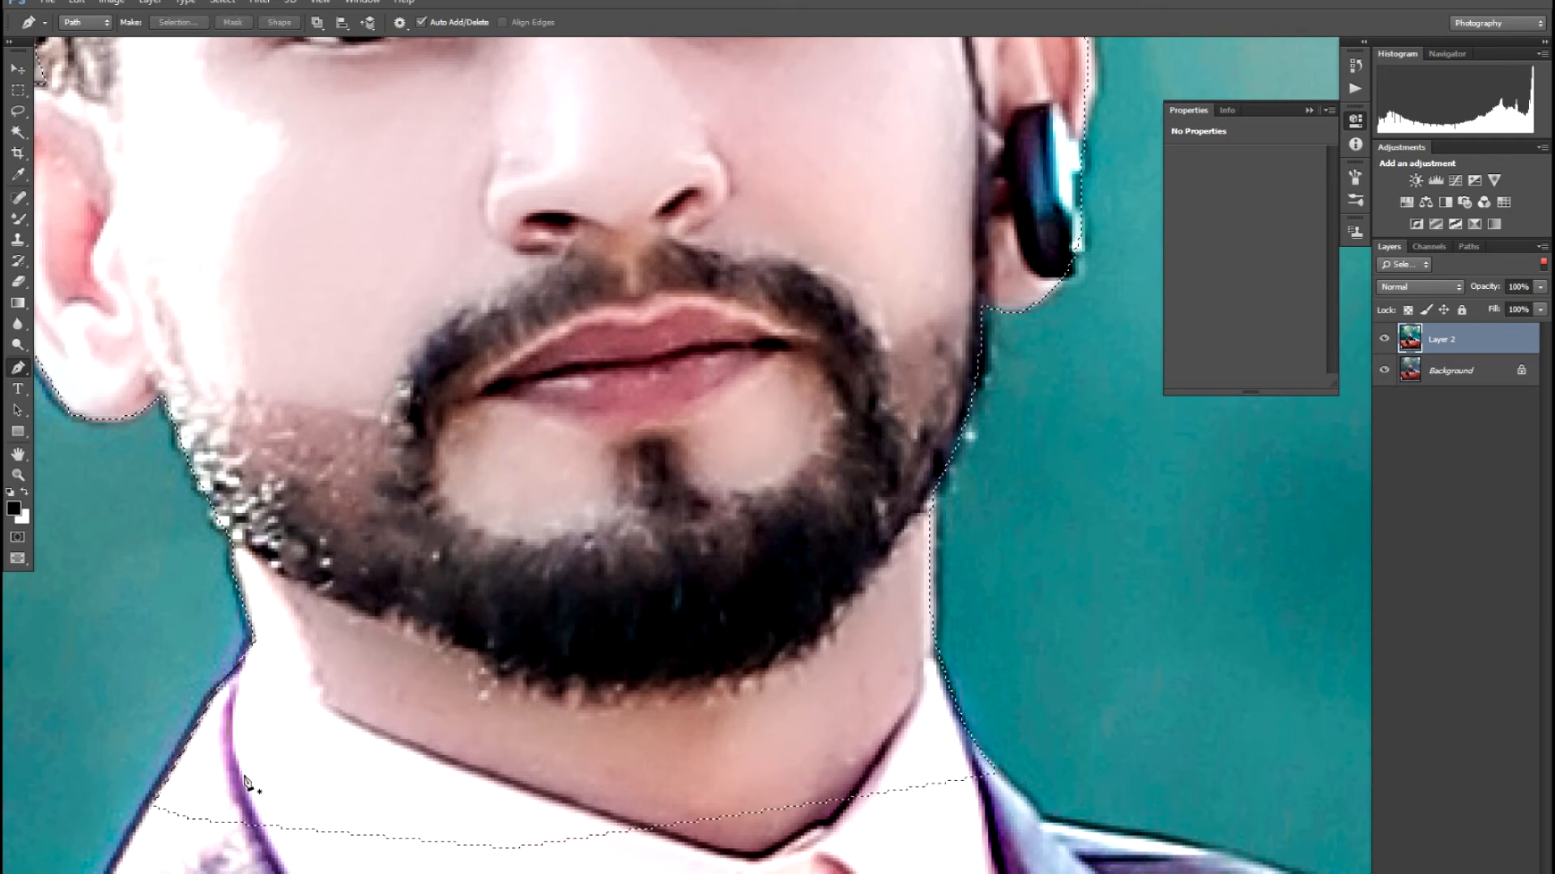
pyautogui.hotkey('ctrl', 'j')
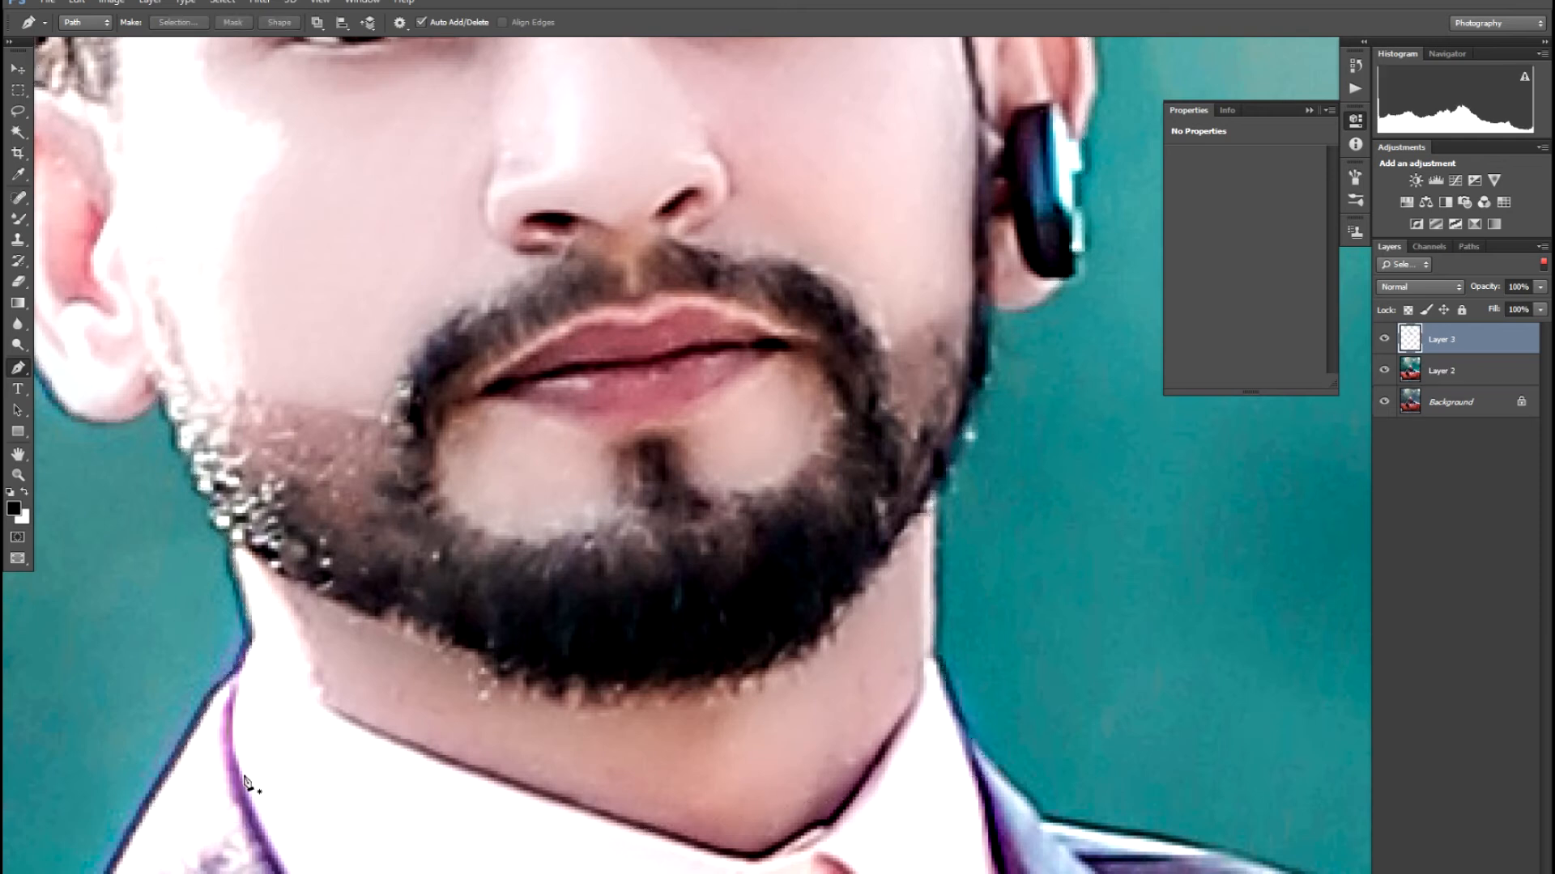
# - Test-shift the copied head with the Move tool, undo it, and zoom out to view the photo
pyautogui.press('v')
pyautogui.hotkey('ctrl', '-')
pyautogui.hotkey('ctrl', '-')
pyautogui.hotkey('ctrl', '-')
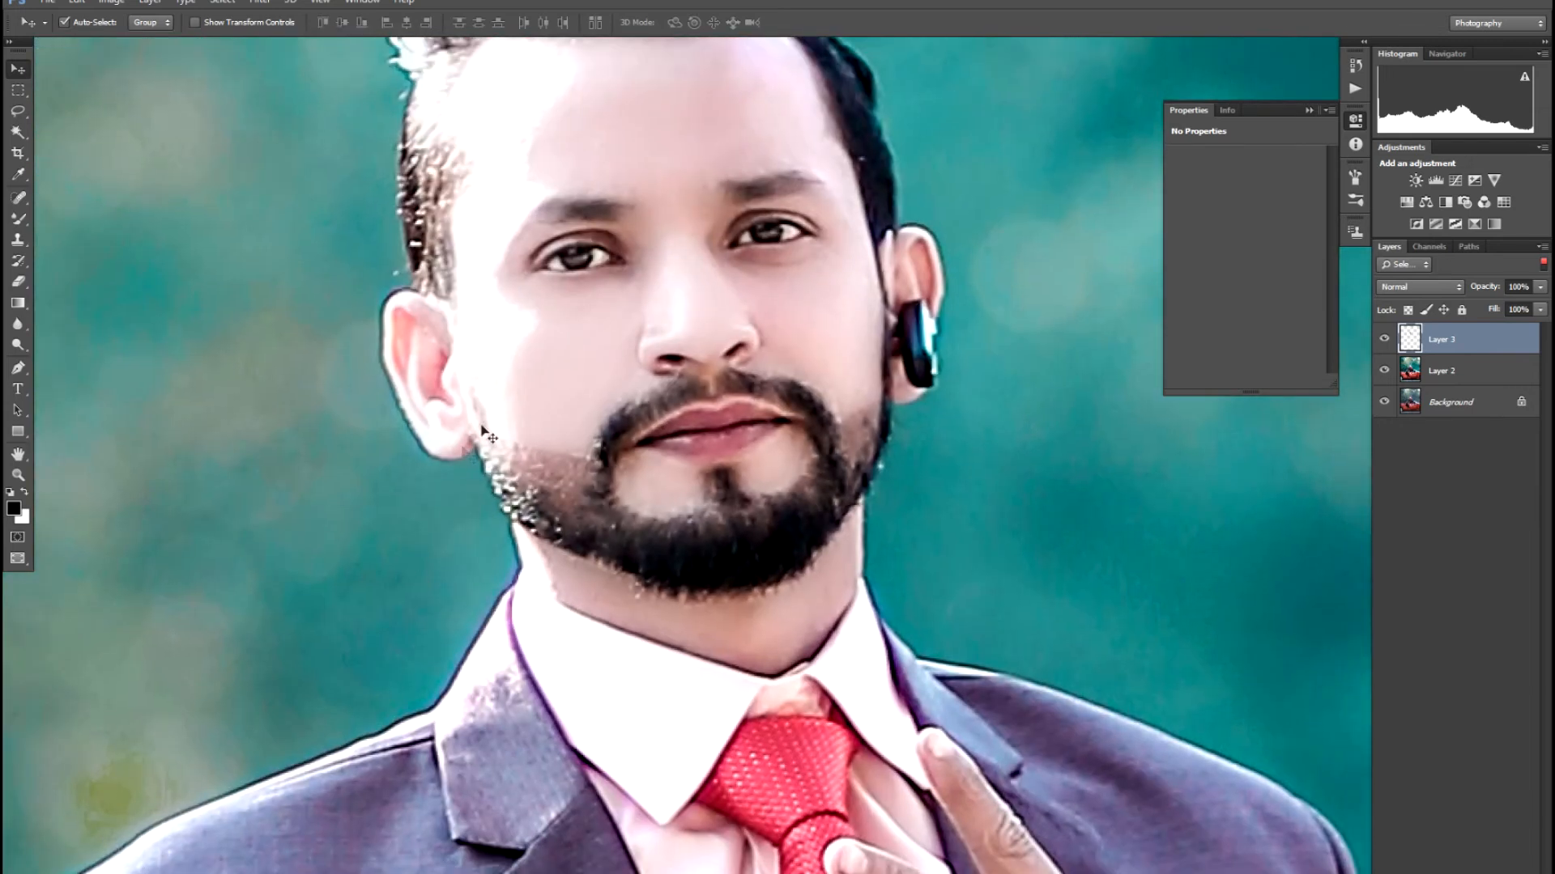
pyautogui.moveTo(663, 362); pyautogui.dragTo(740, 367)
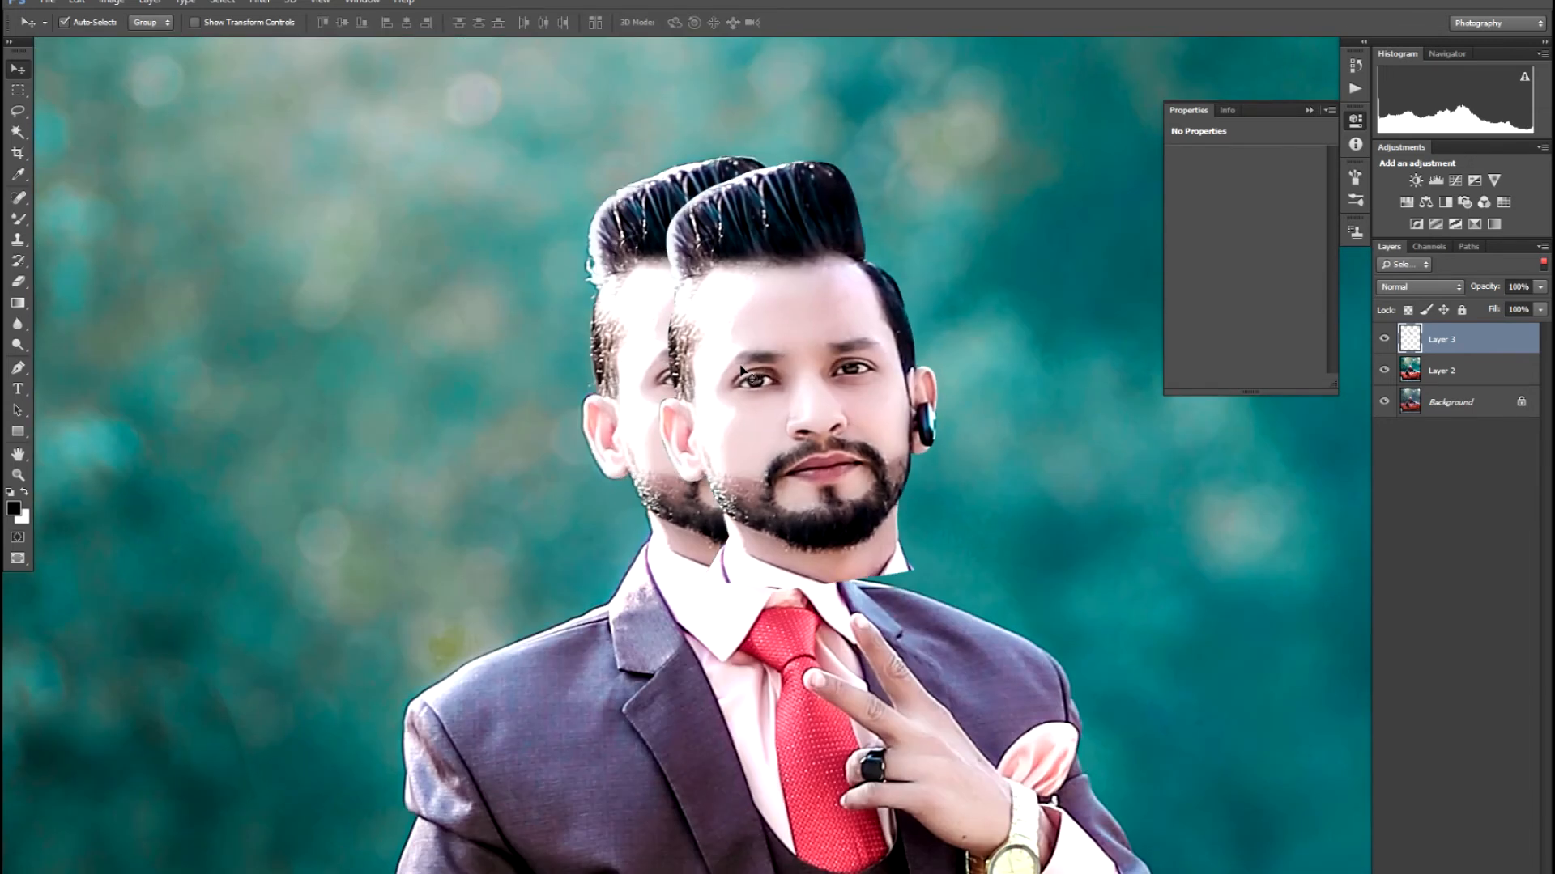
pyautogui.hotkey('ctrl', 'z')
pyautogui.hotkey('ctrl', '-')
pyautogui.hotkey('ctrl', '-')
pyautogui.hotkey('ctrl', '-')
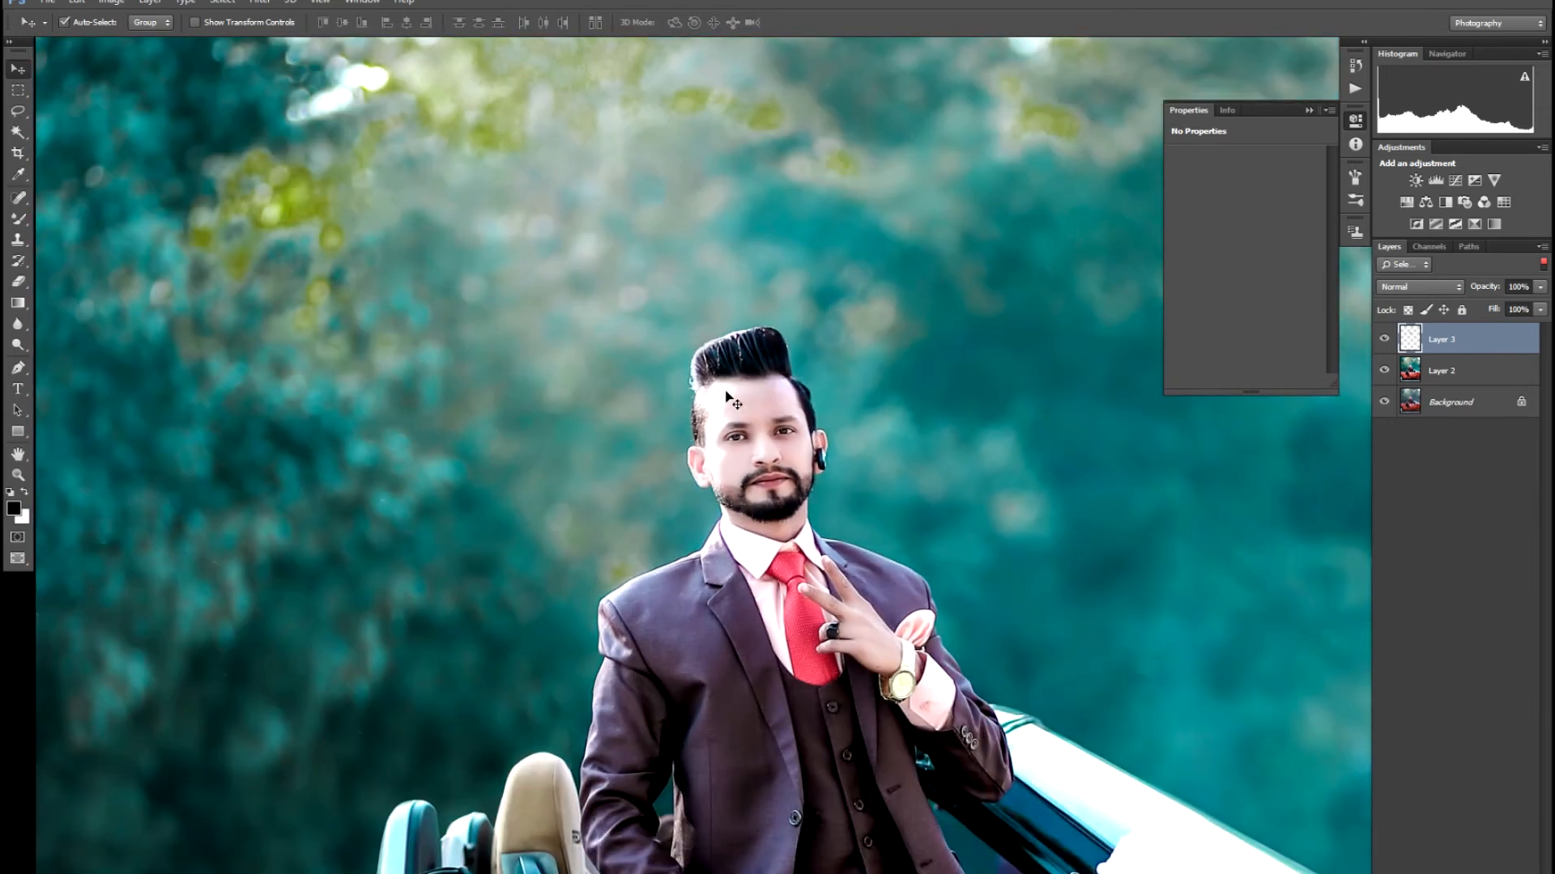
pyautogui.hotkey('ctrl', '-')
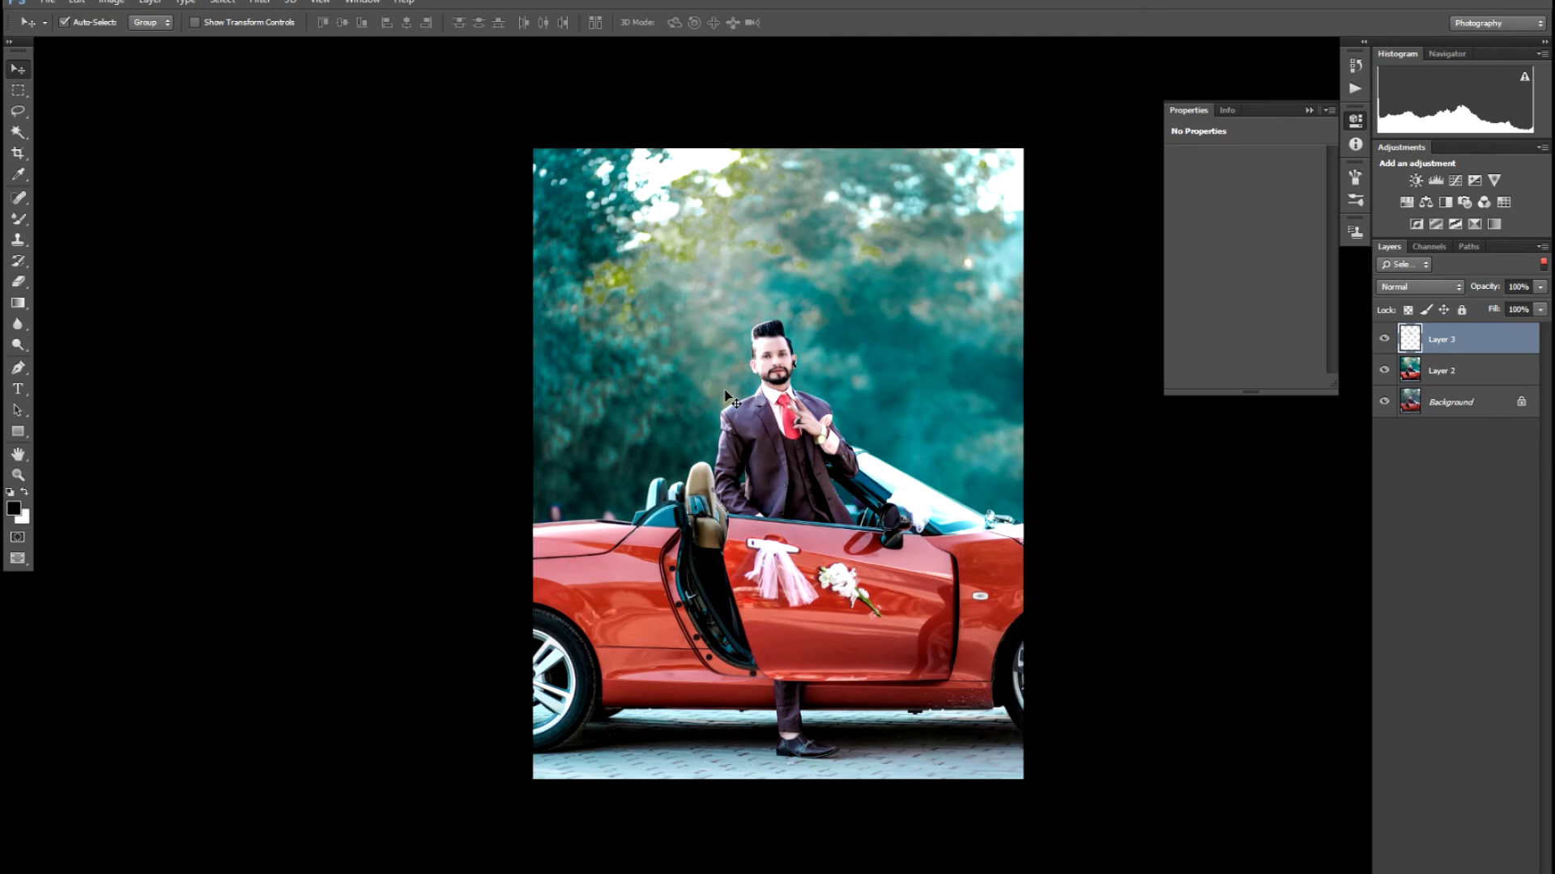
pyautogui.hotkey('ctrl', '+')
# - With Layer 2 active, start a white (ffffff) text layer and choose 48 pt as the size
pyautogui.click(579, 348)
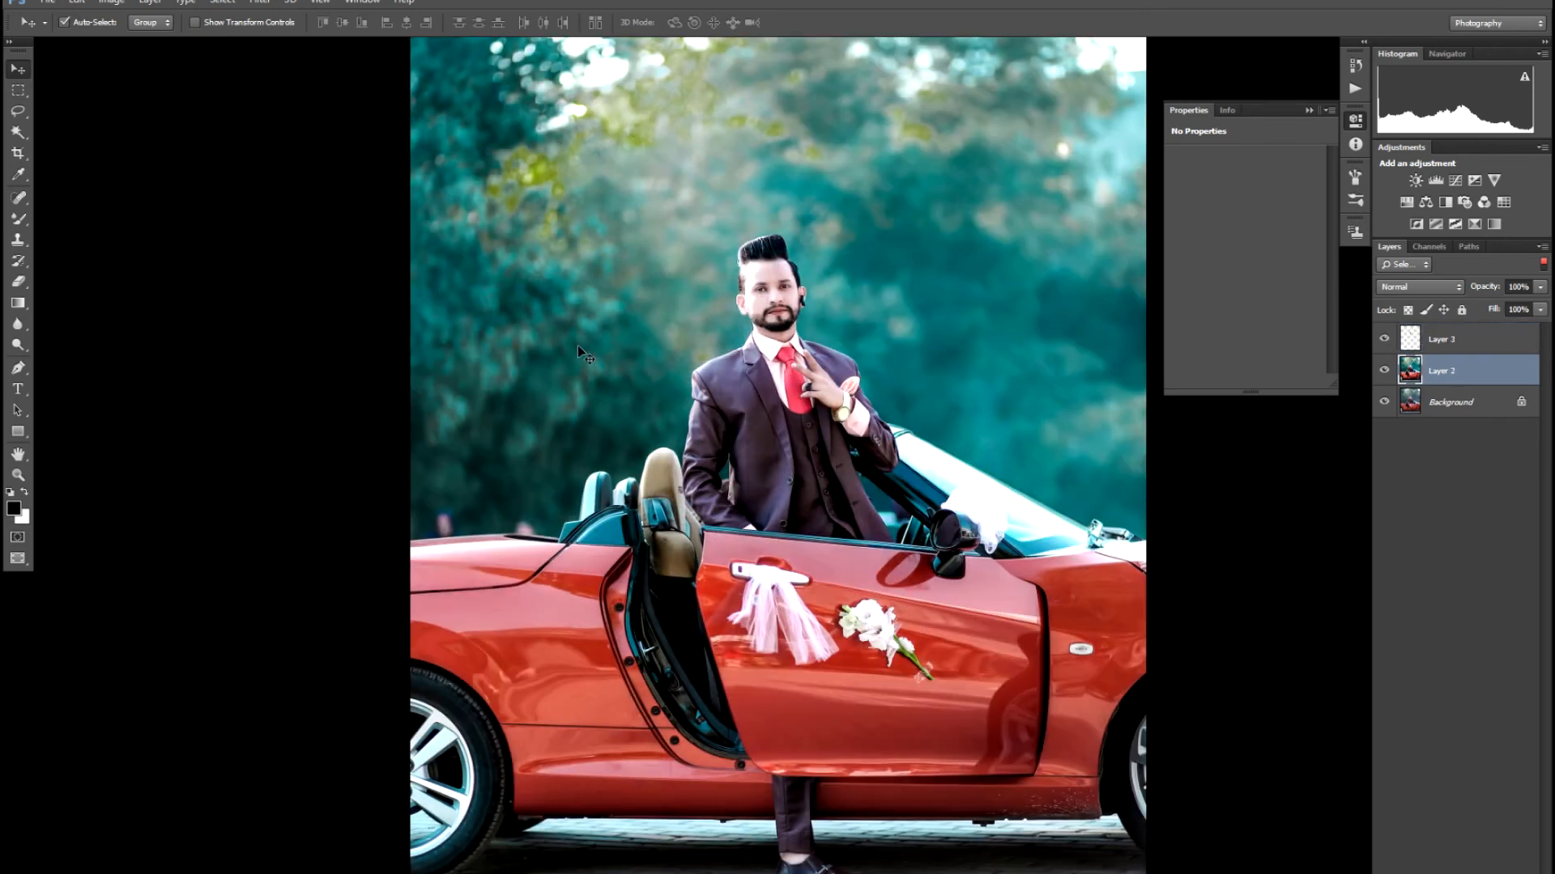
pyautogui.press('t')
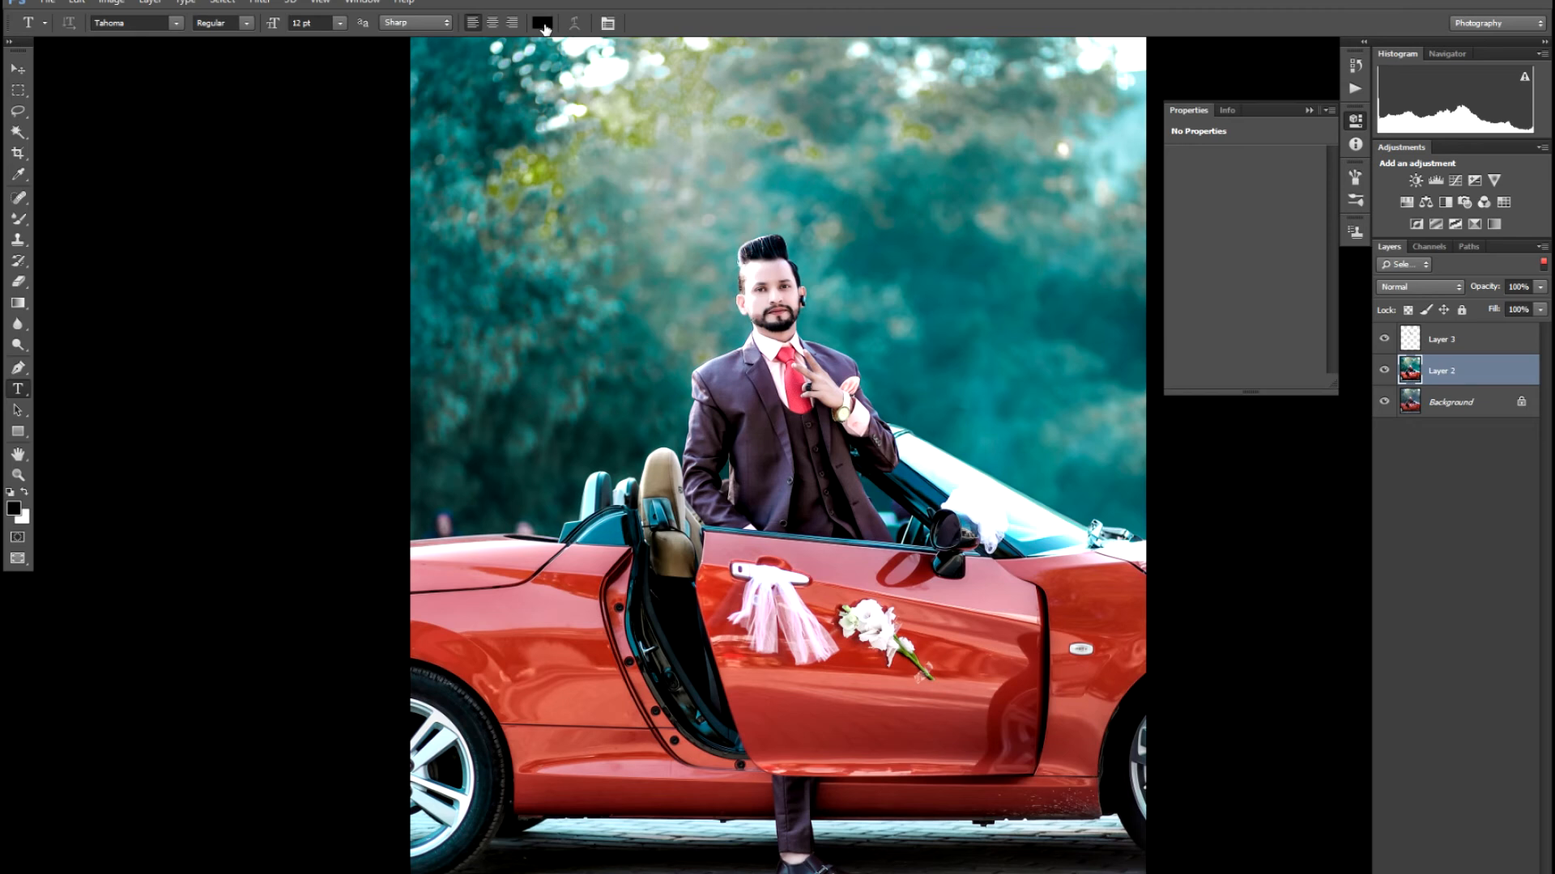
pyautogui.click(544, 25)
pyautogui.write('ffffff')
pyautogui.press('Return')
pyautogui.click(492, 373)
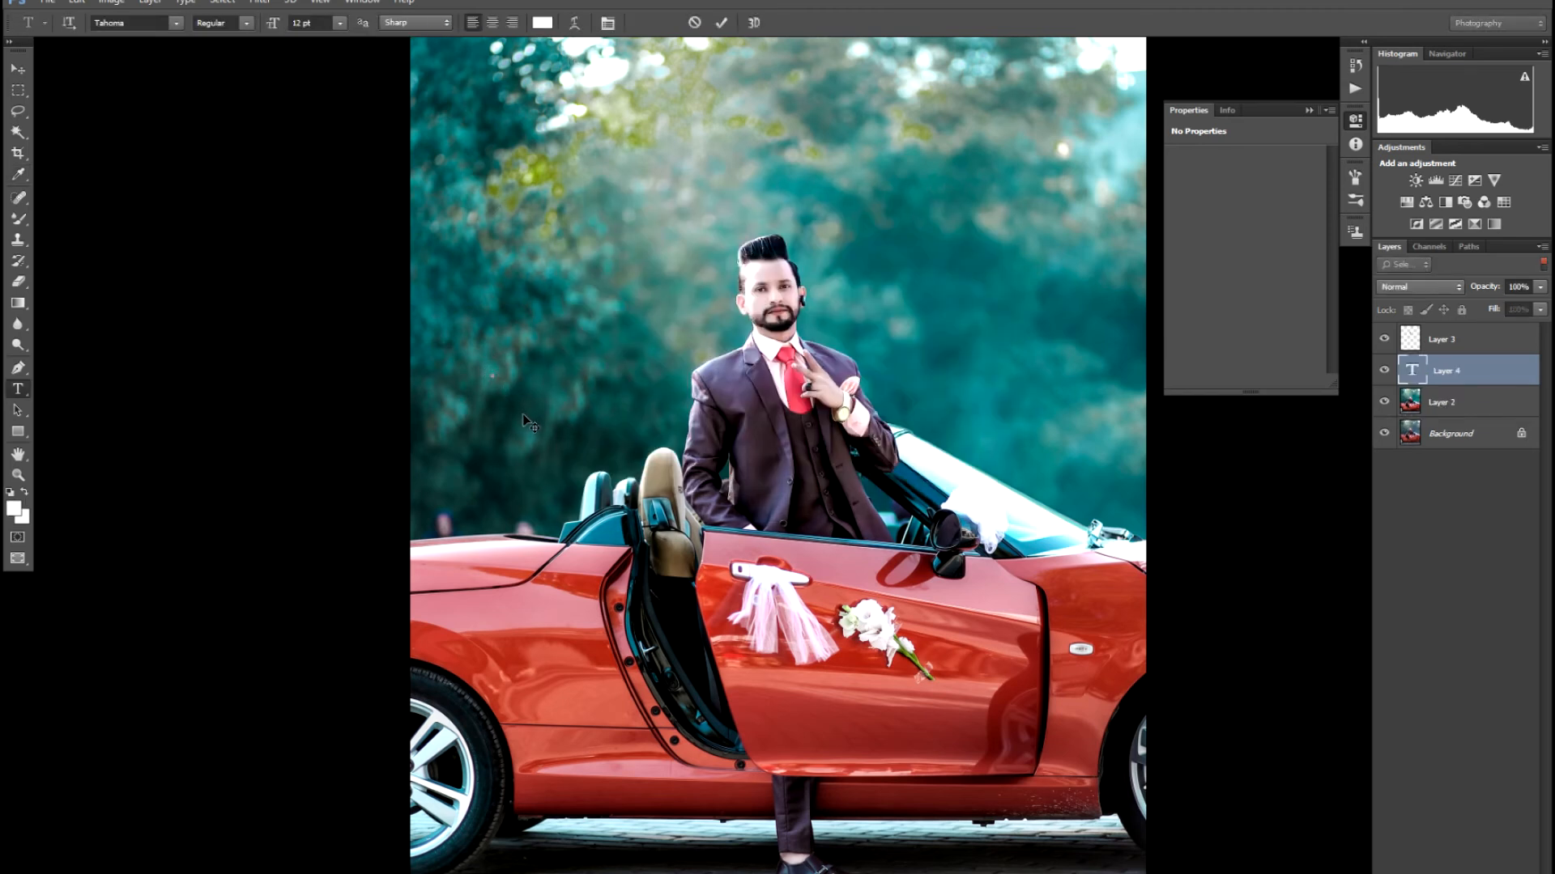
pyautogui.click(339, 23)
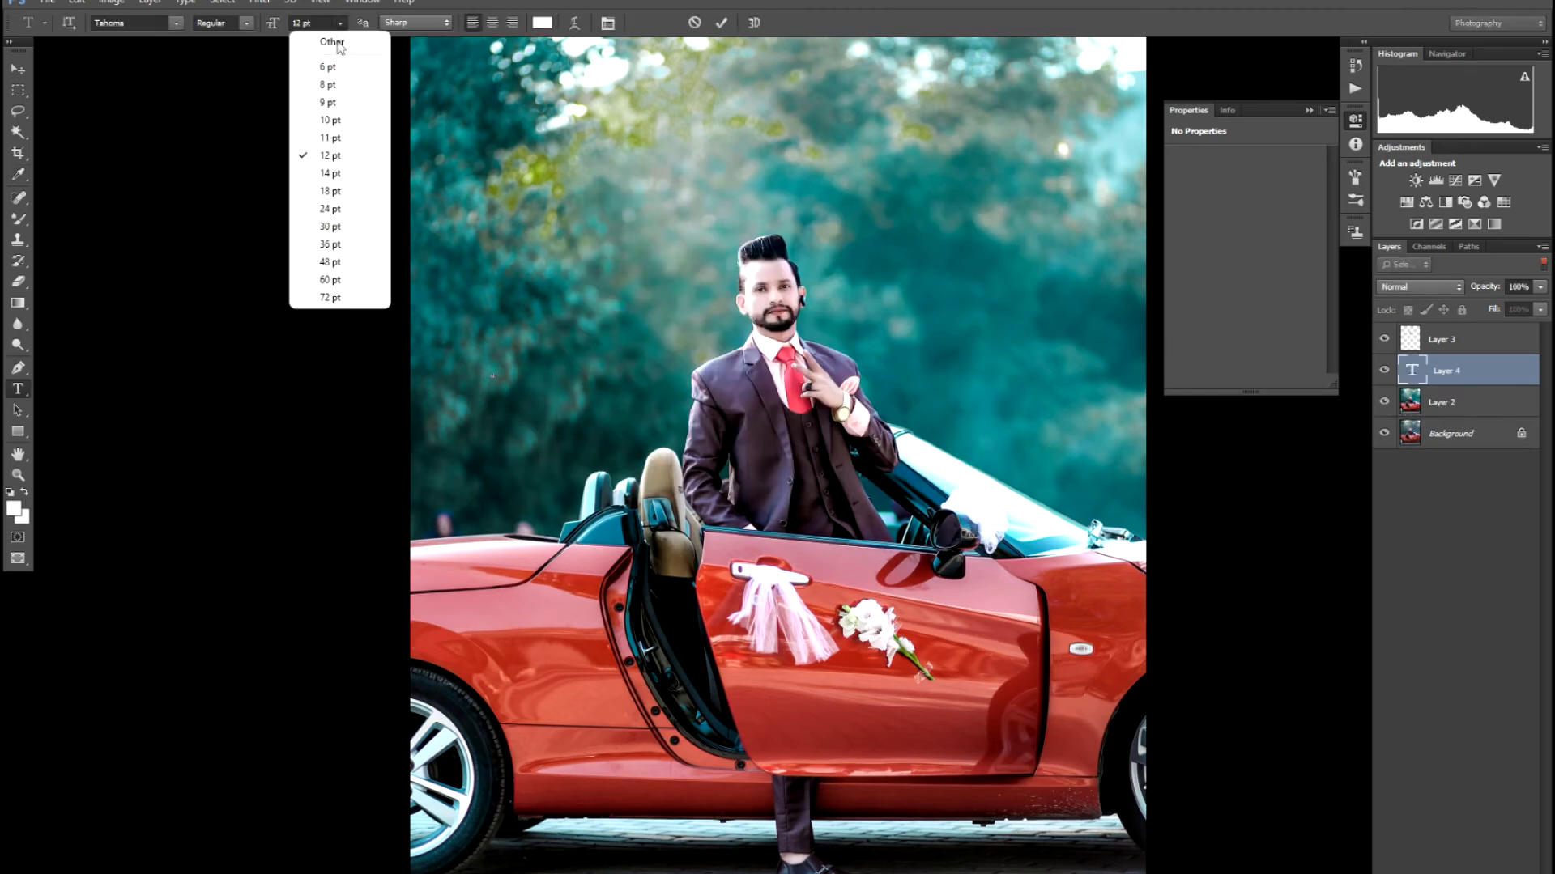
pyautogui.click(340, 262)
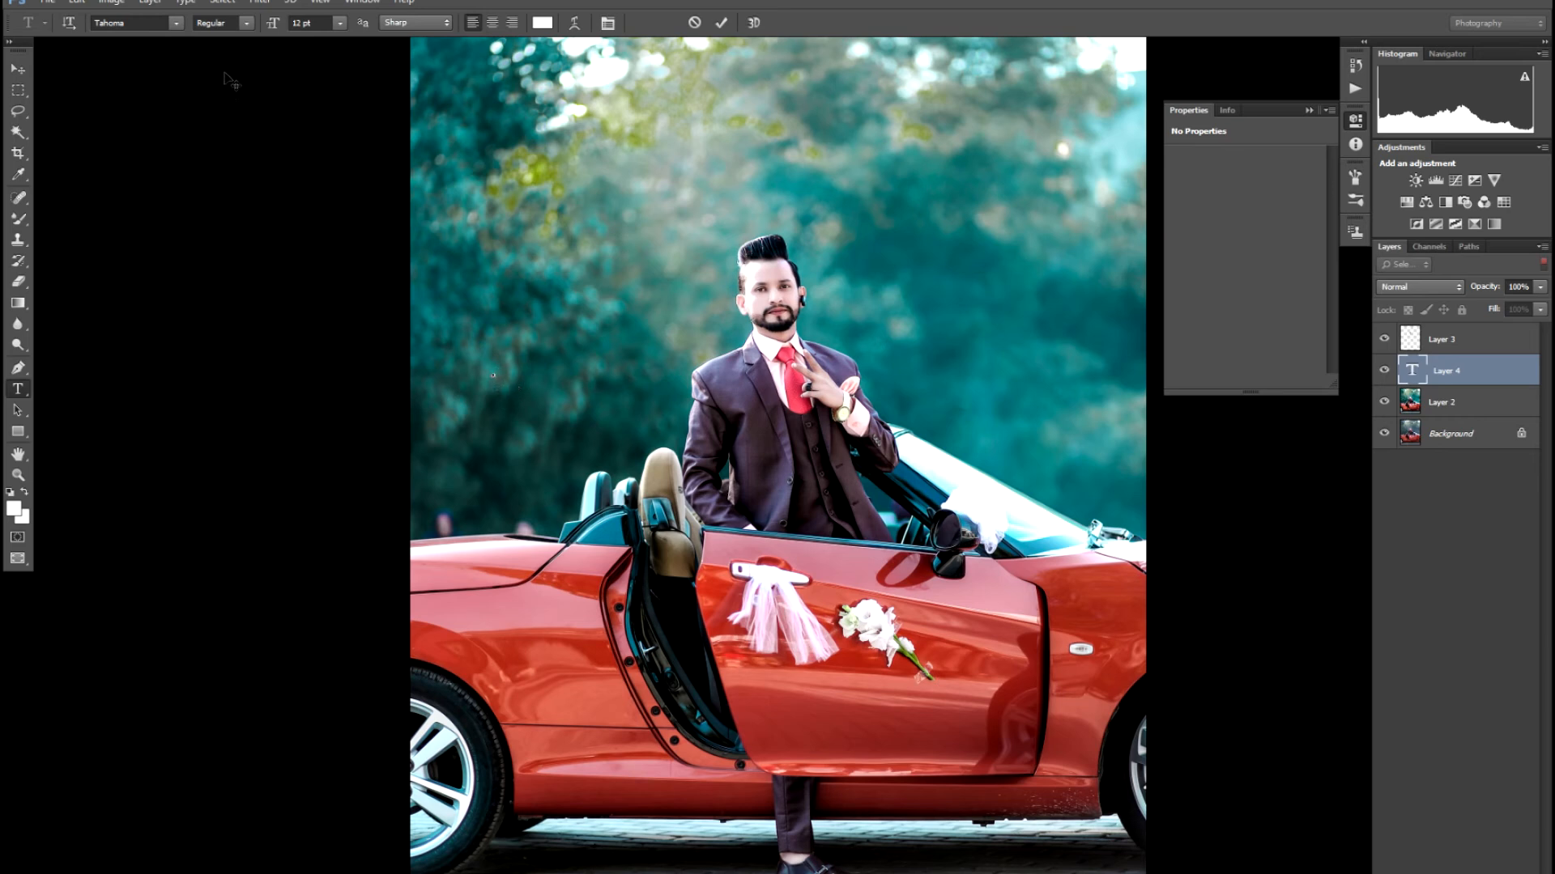
pyautogui.scroll(5, 809, 454)
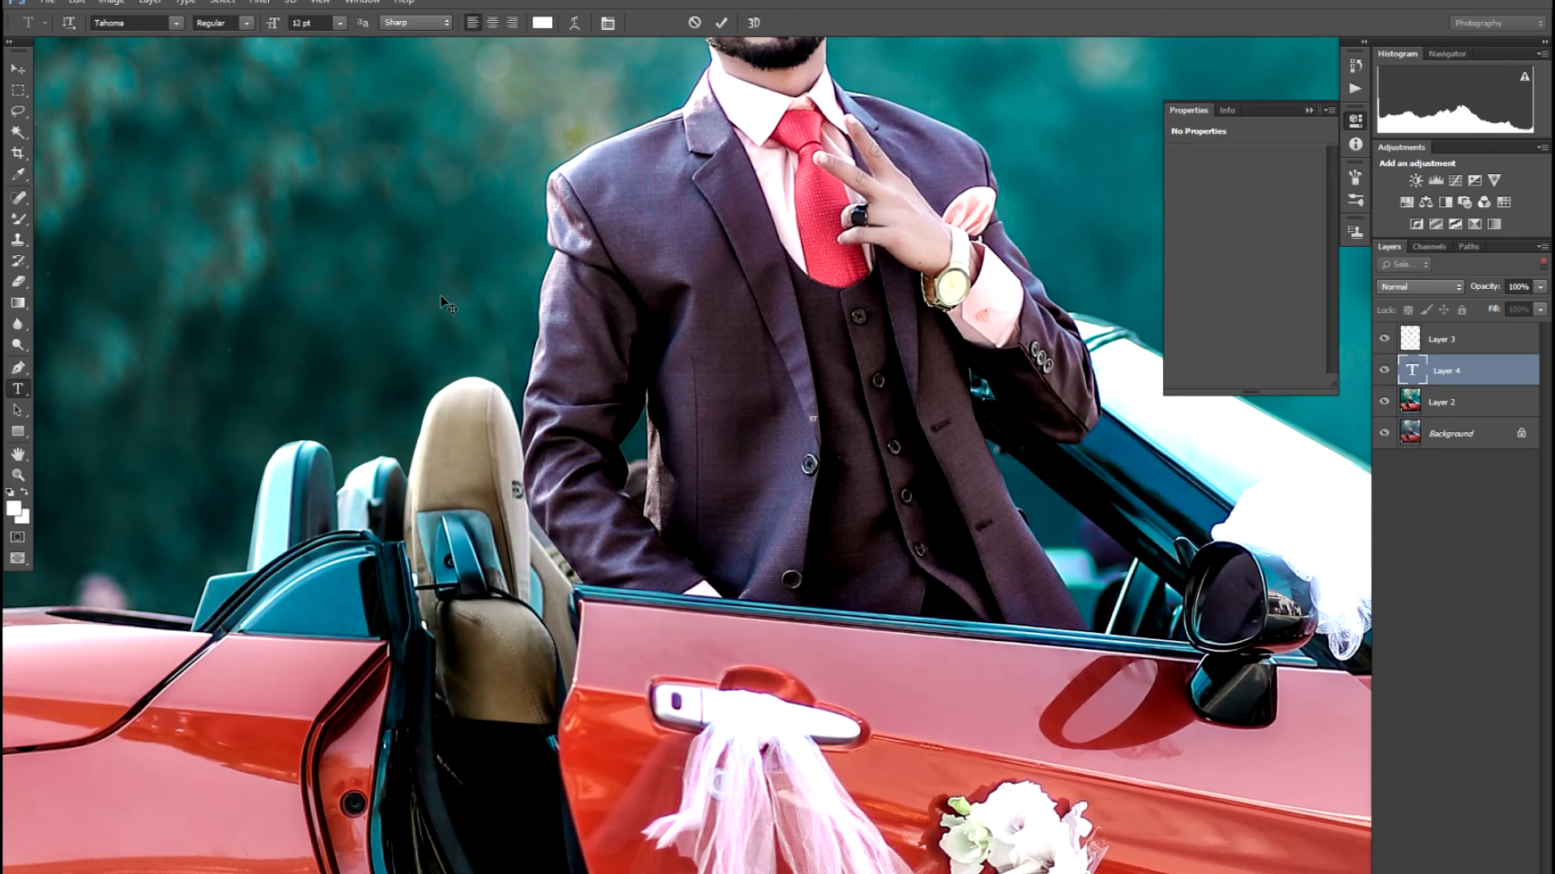
# - Undo back to the head path and copy the head selection onto a new Layer 3 again
pyautogui.hotkey('ctrl', 'alt', 'z')
pyautogui.hotkey('ctrl', 'alt', 'z')
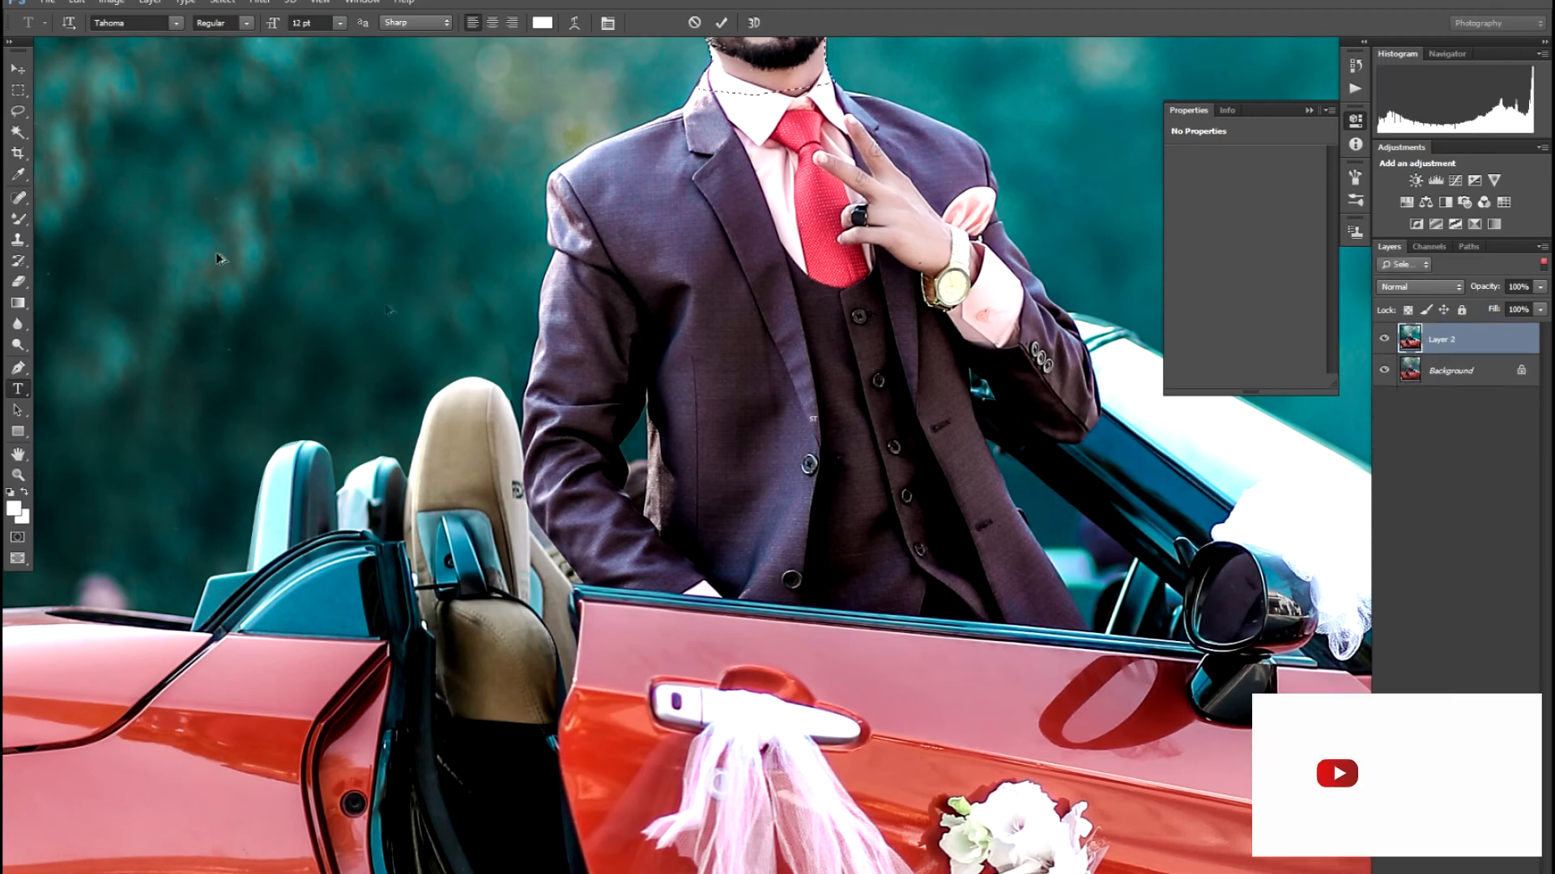
pyautogui.click(24, 72)
pyautogui.moveTo(235, 286); pyautogui.dragTo(389, 657)
pyautogui.hotkey('ctrl', 'Return')
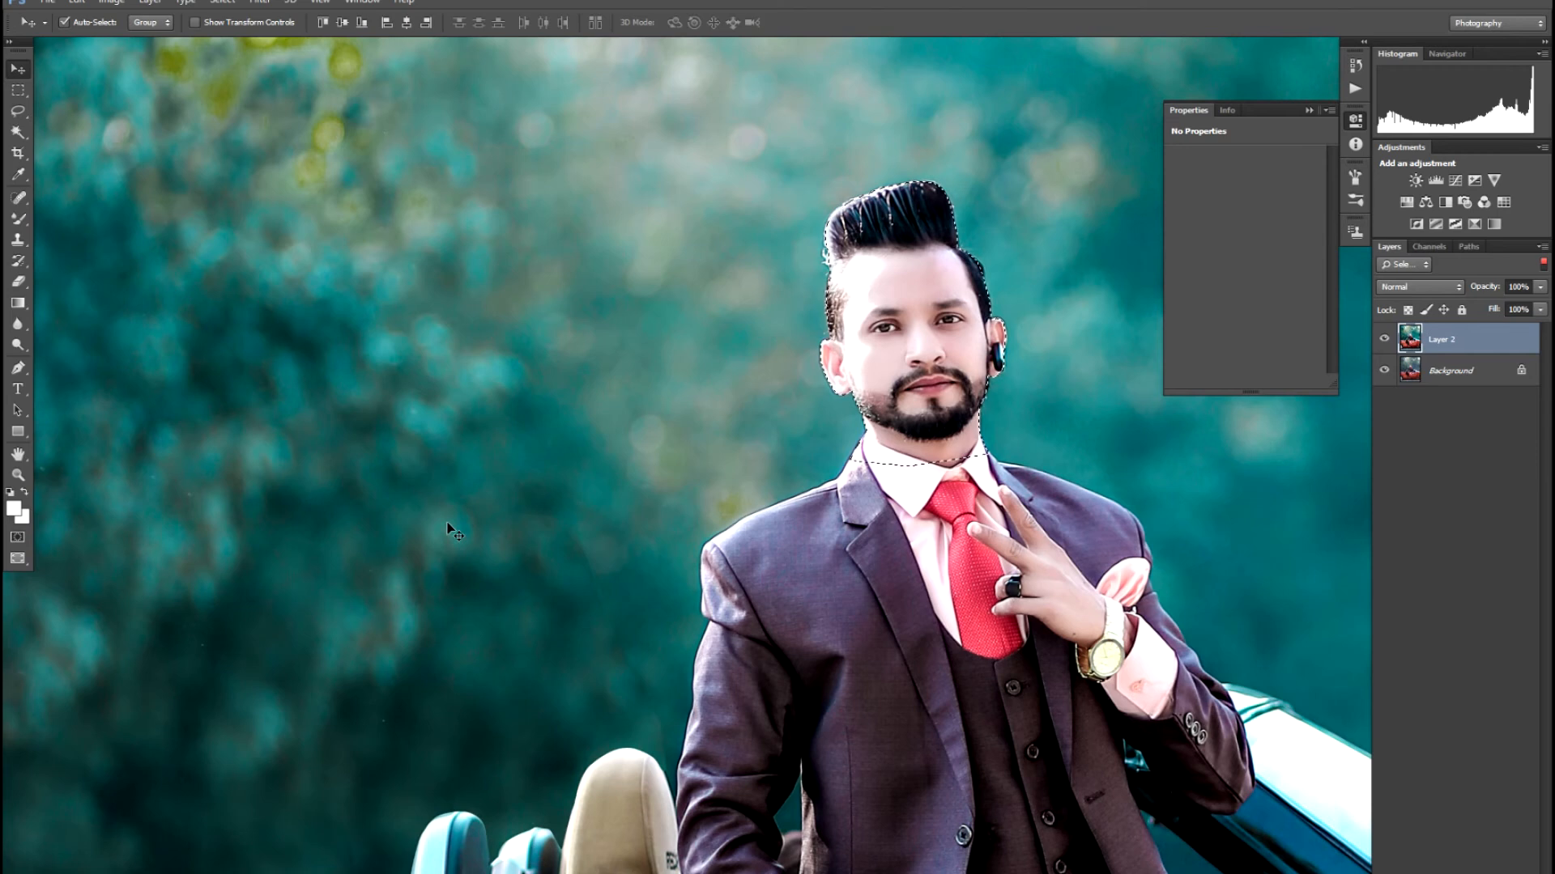
pyautogui.hotkey('ctrl', 'j')
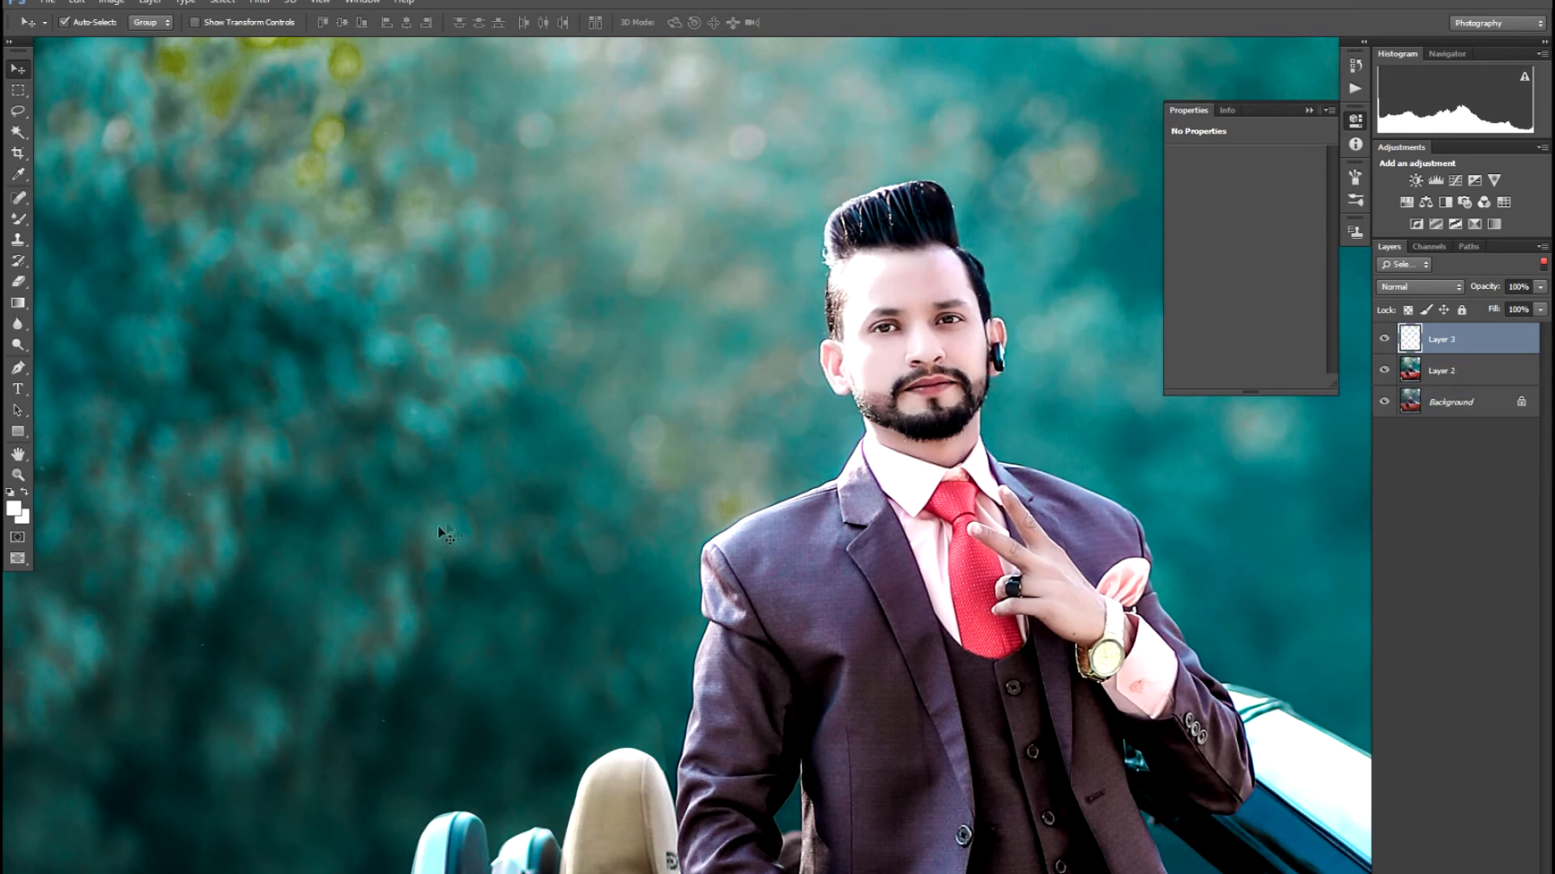
# - Above Layer 2, type the name title left of the man, commit it and begin scaling it up
pyautogui.hotkey('alt', '[')
pyautogui.press('t')
pyautogui.click(311, 519)
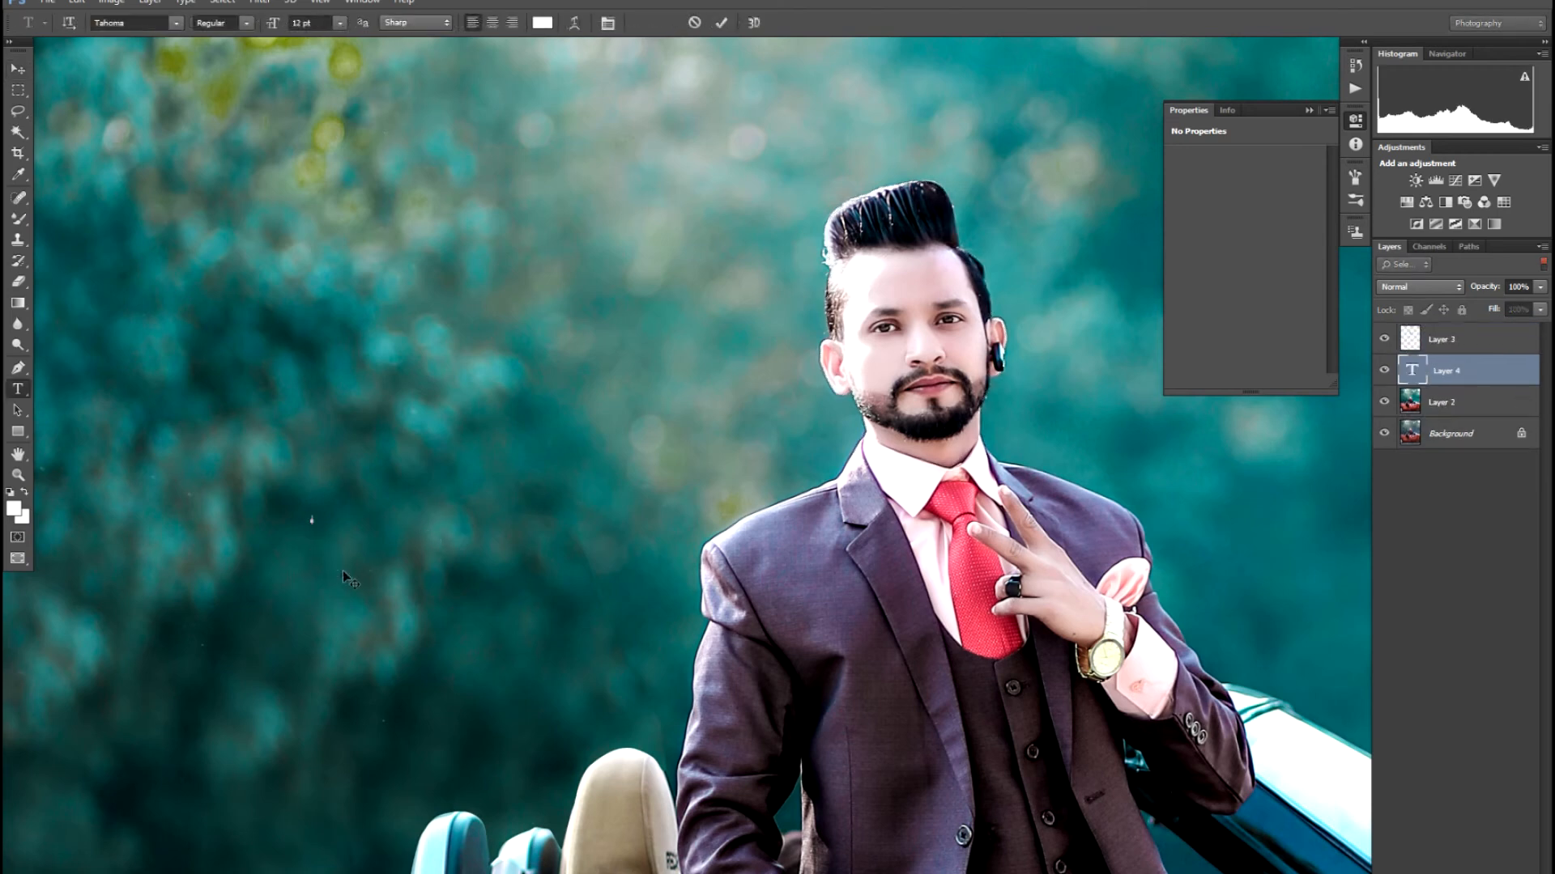
pyautogui.write('FFICIAL')
pyautogui.hotkey('ctrl', 'Return')
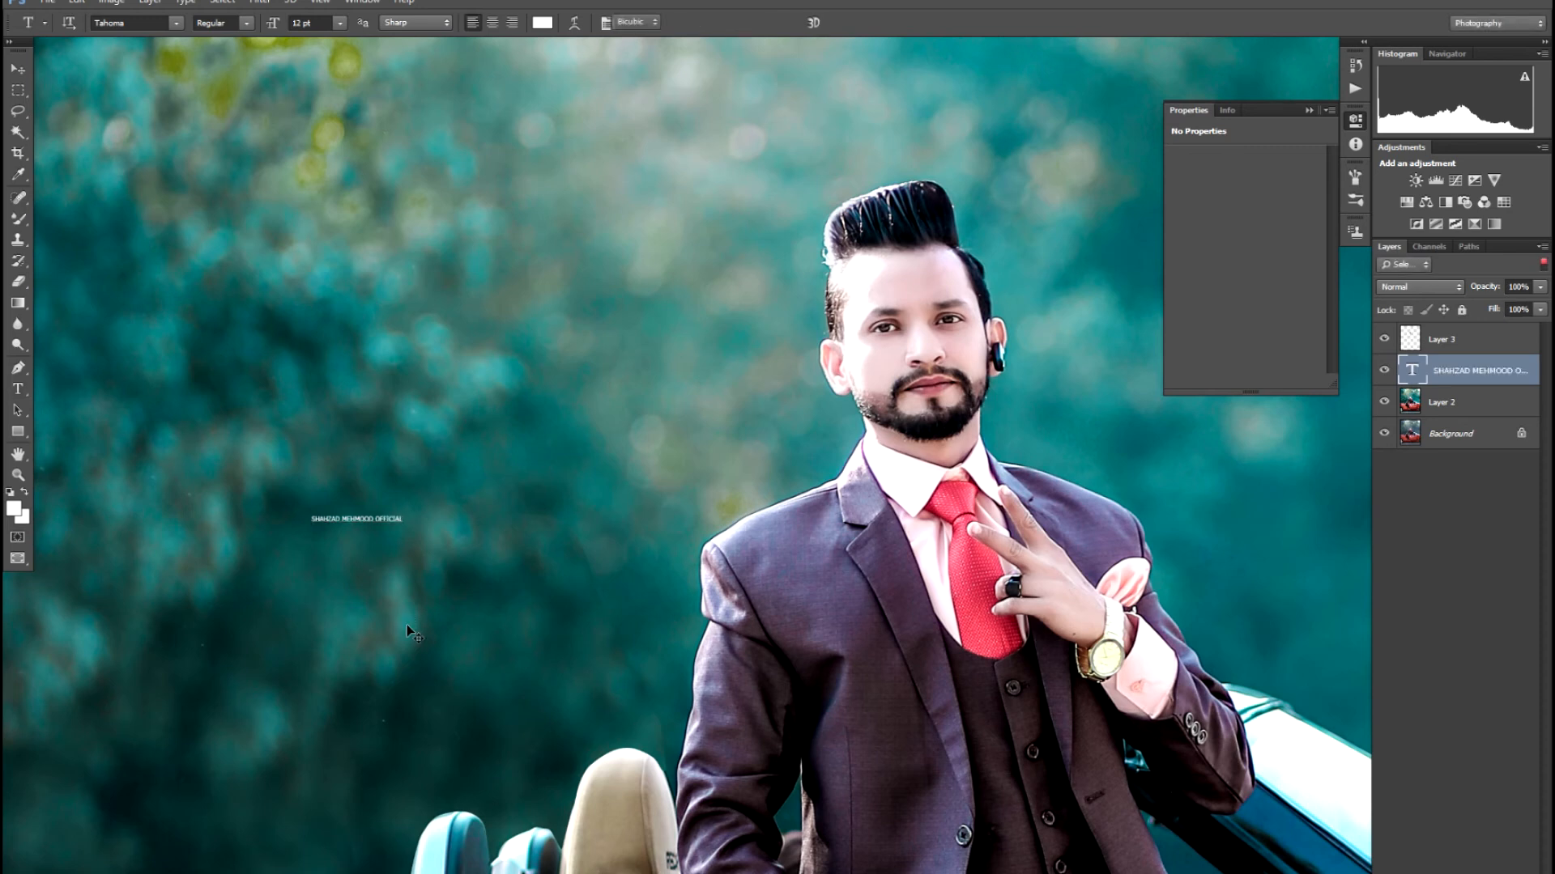
pyautogui.hotkey('ctrl', 't')
pyautogui.moveTo(514, 587); pyautogui.dragTo(748, 698)
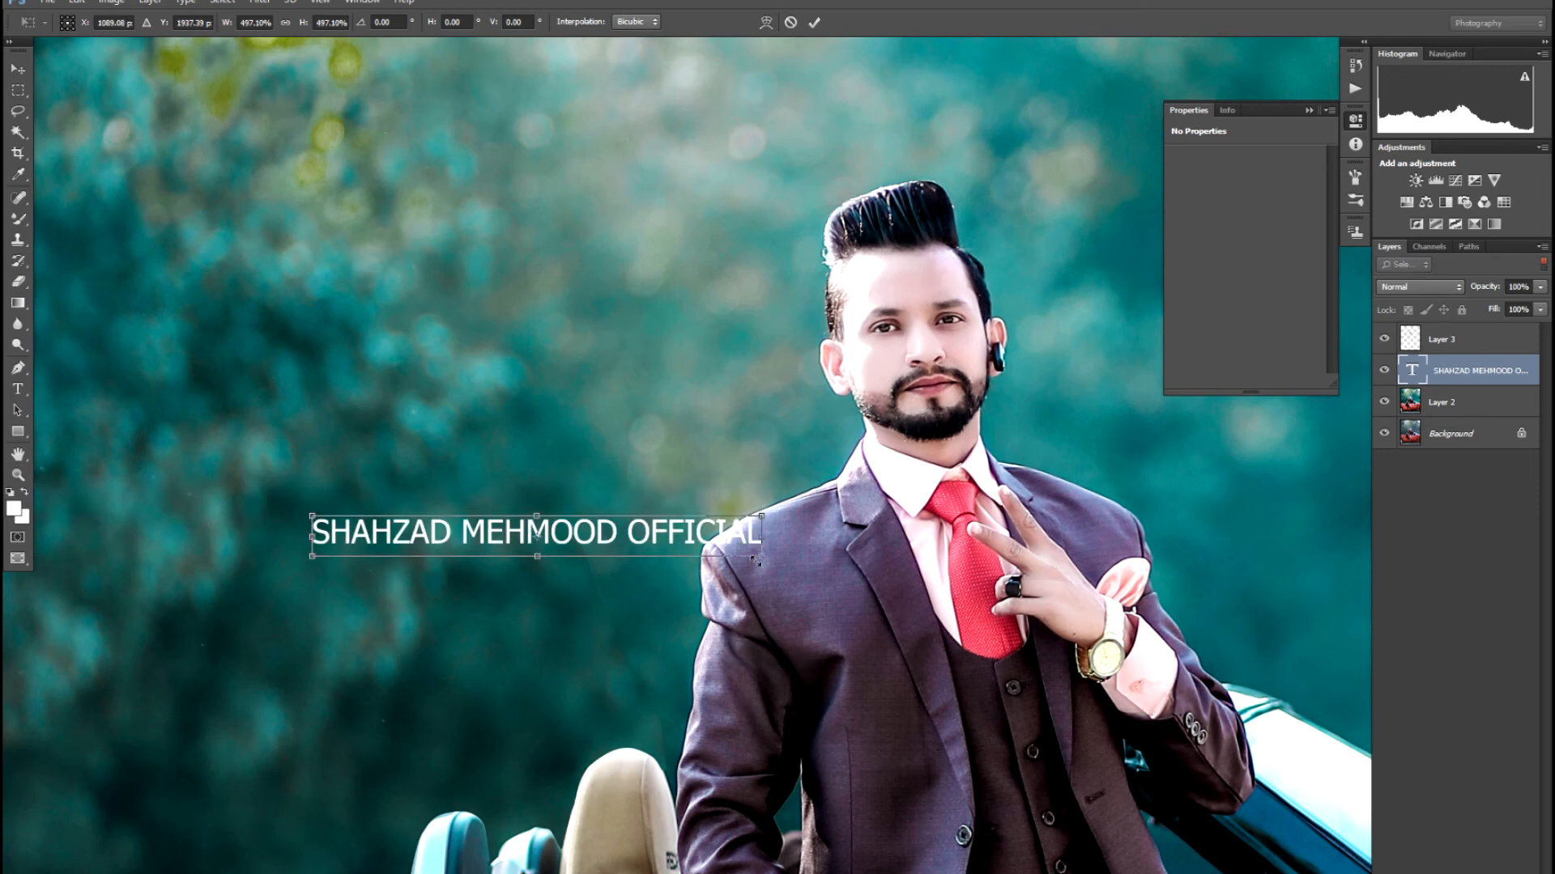
# - Enlarge the name title across the photo and change its font to Teko
pyautogui.moveTo(782, 574); pyautogui.dragTo(1030, 721)
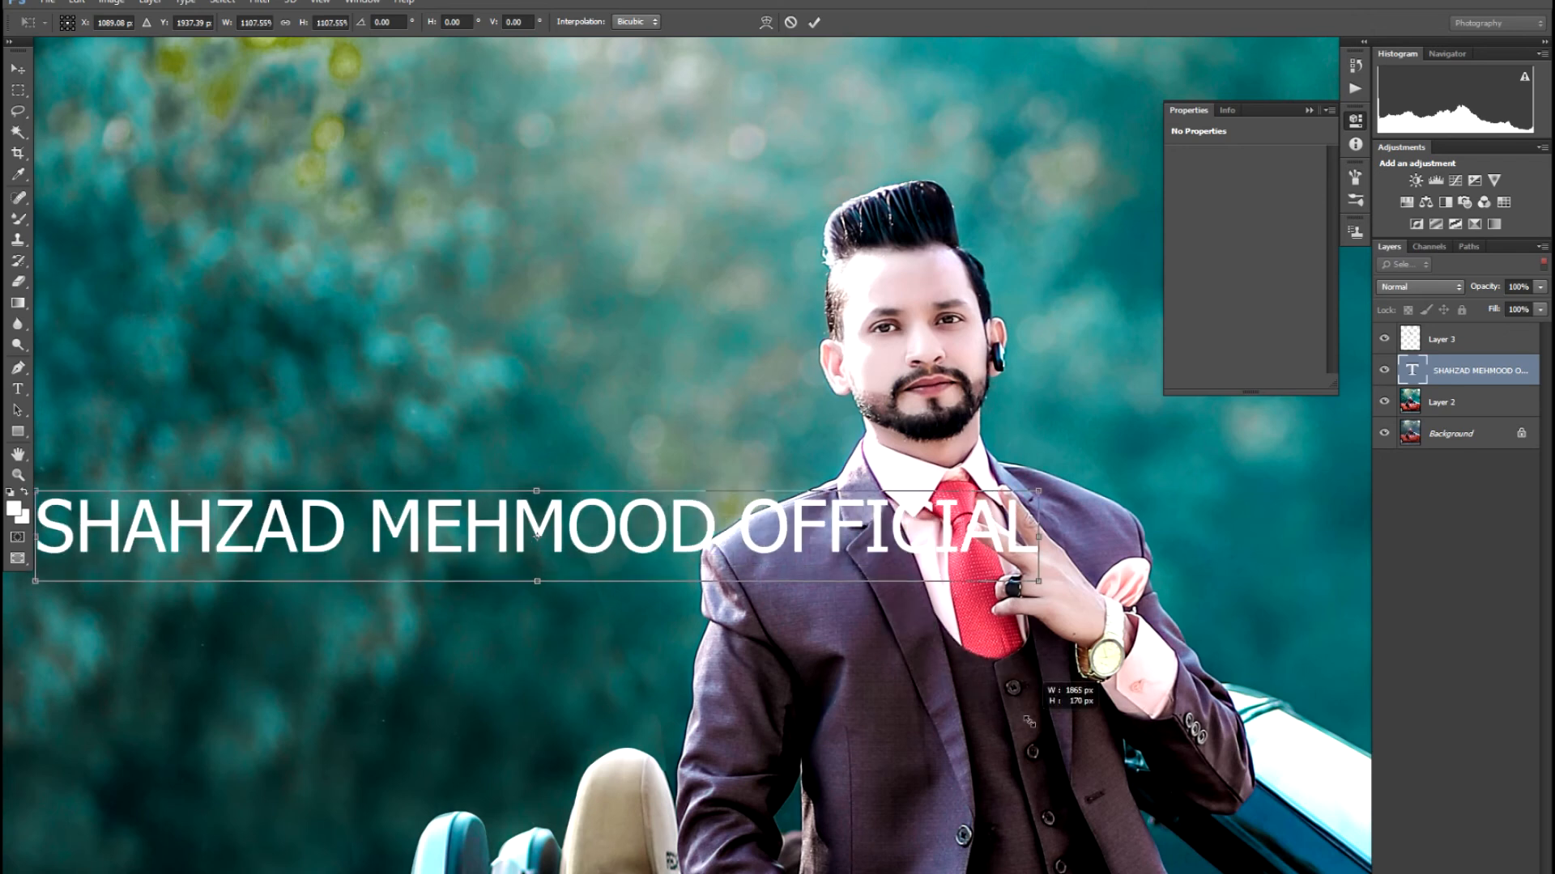
pyautogui.press('Return')
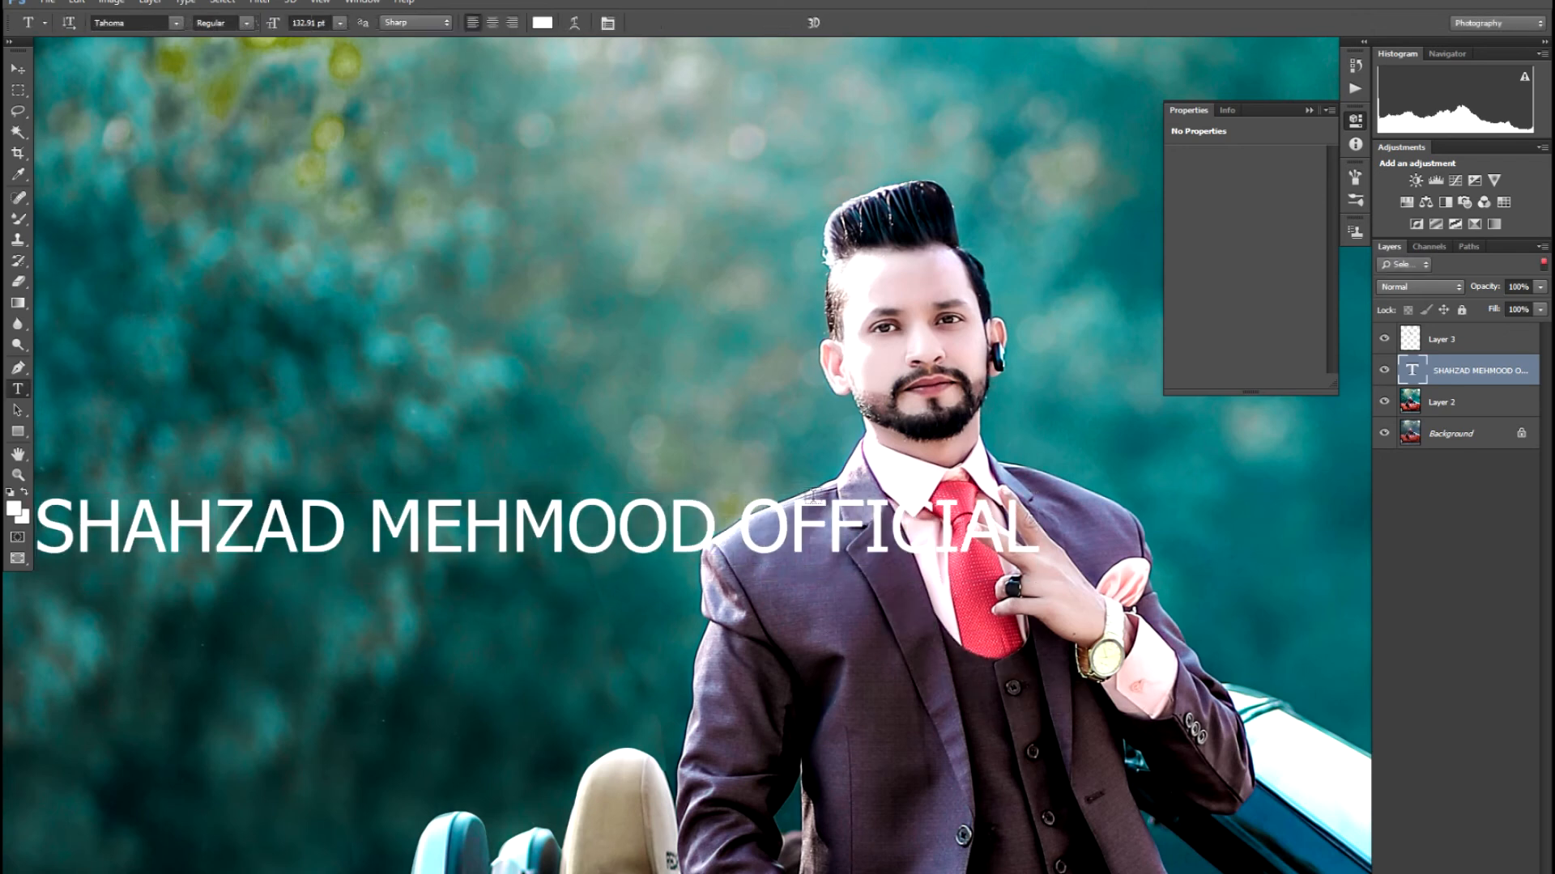
pyautogui.moveTo(1017, 528); pyautogui.dragTo(37, 534)
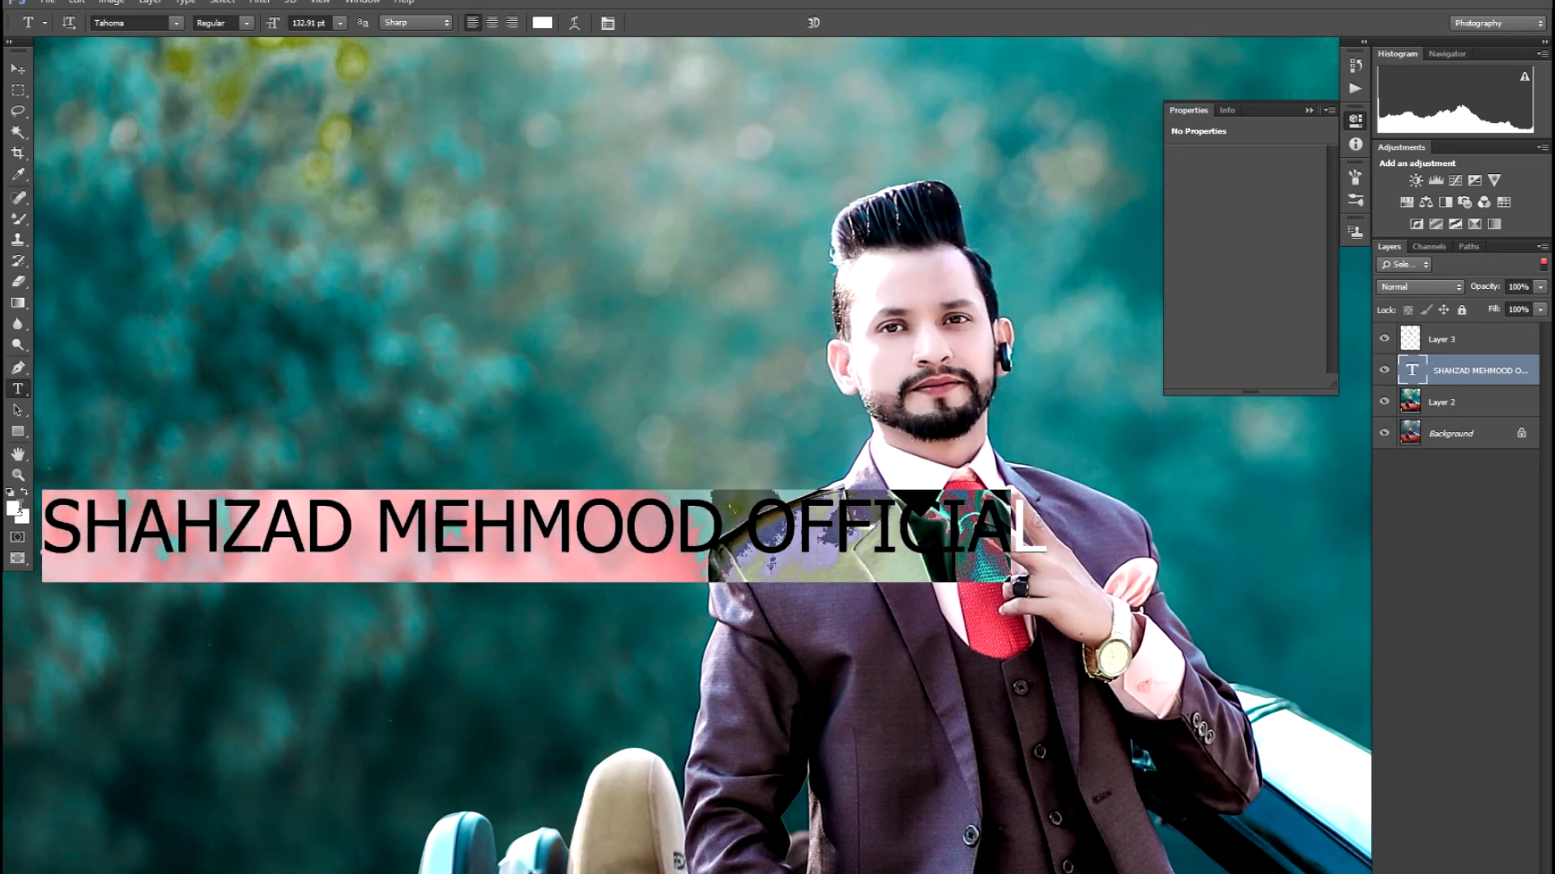
pyautogui.click(121, 23)
pyautogui.write('Teko SemiBold')
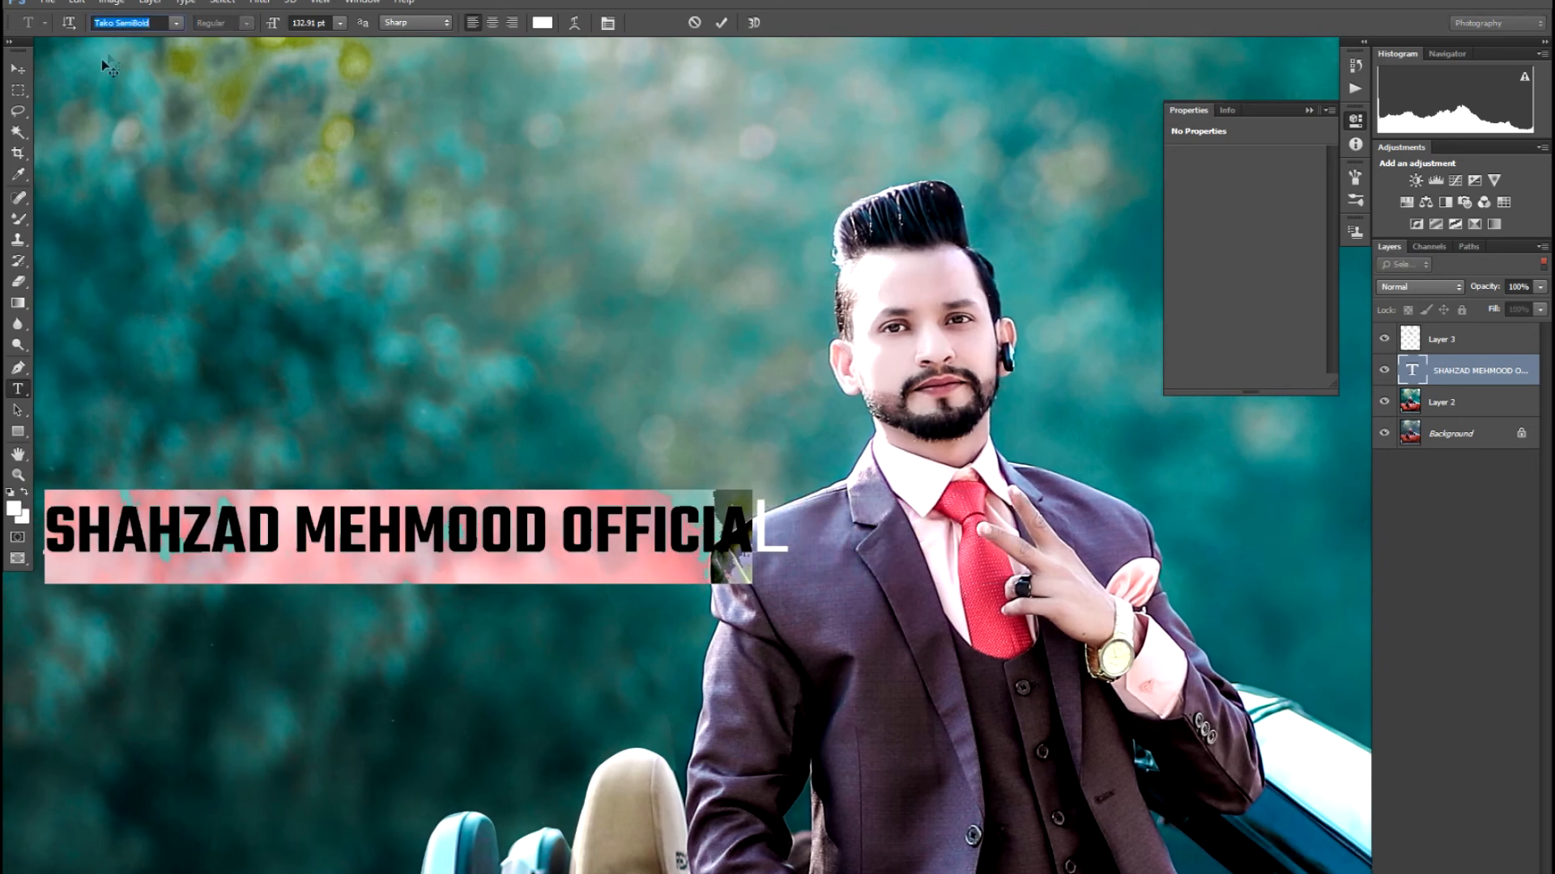
pyautogui.click(19, 79)
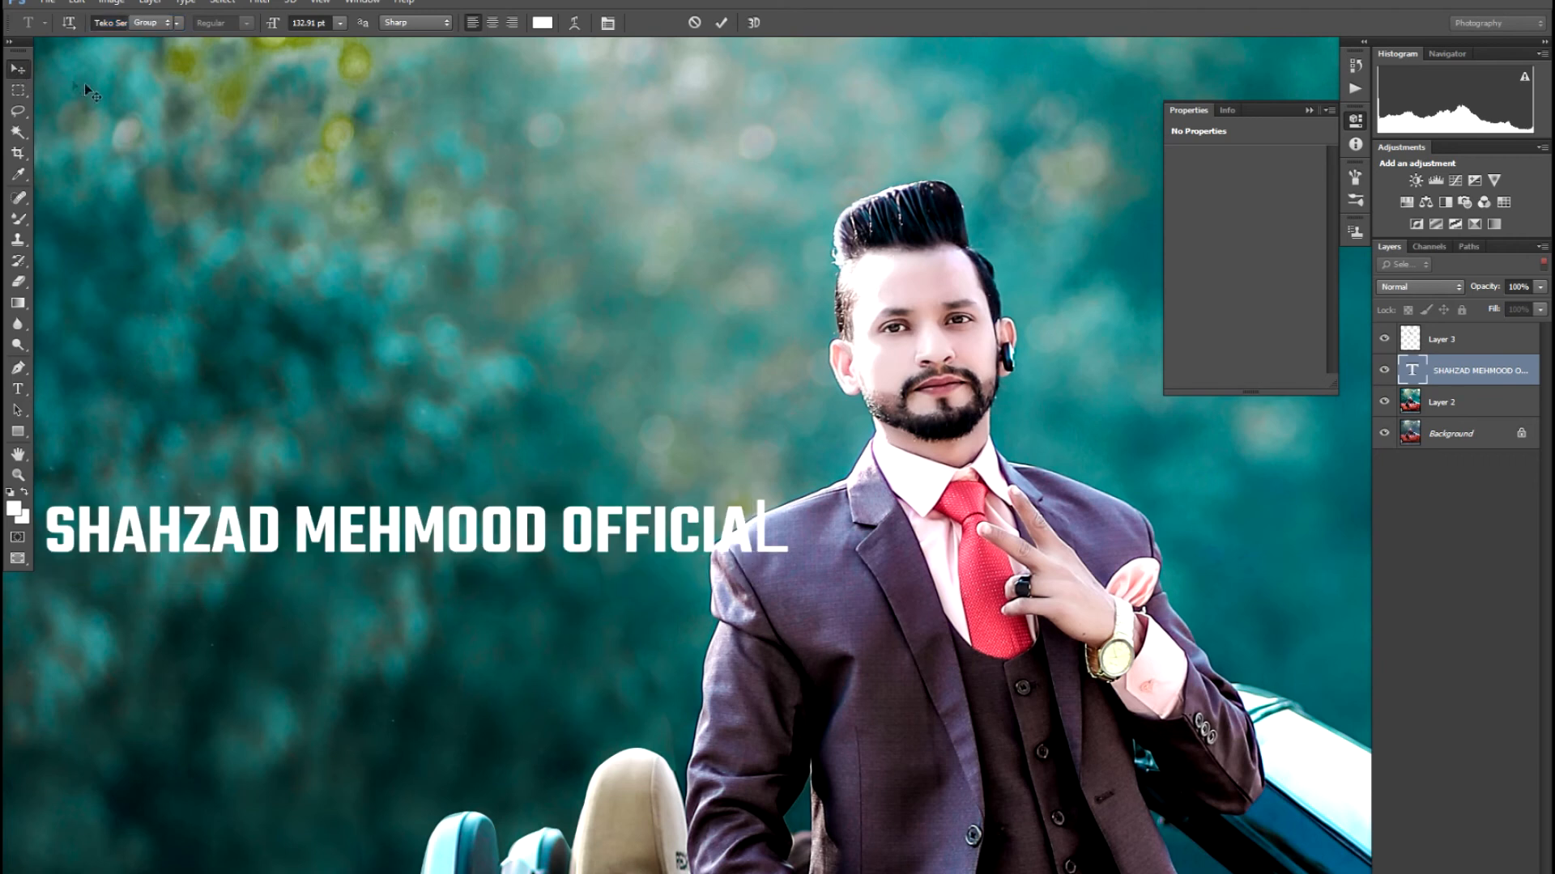
# - Reselect the title to check the font list, then undo a trial move and the font change
pyautogui.press('t')
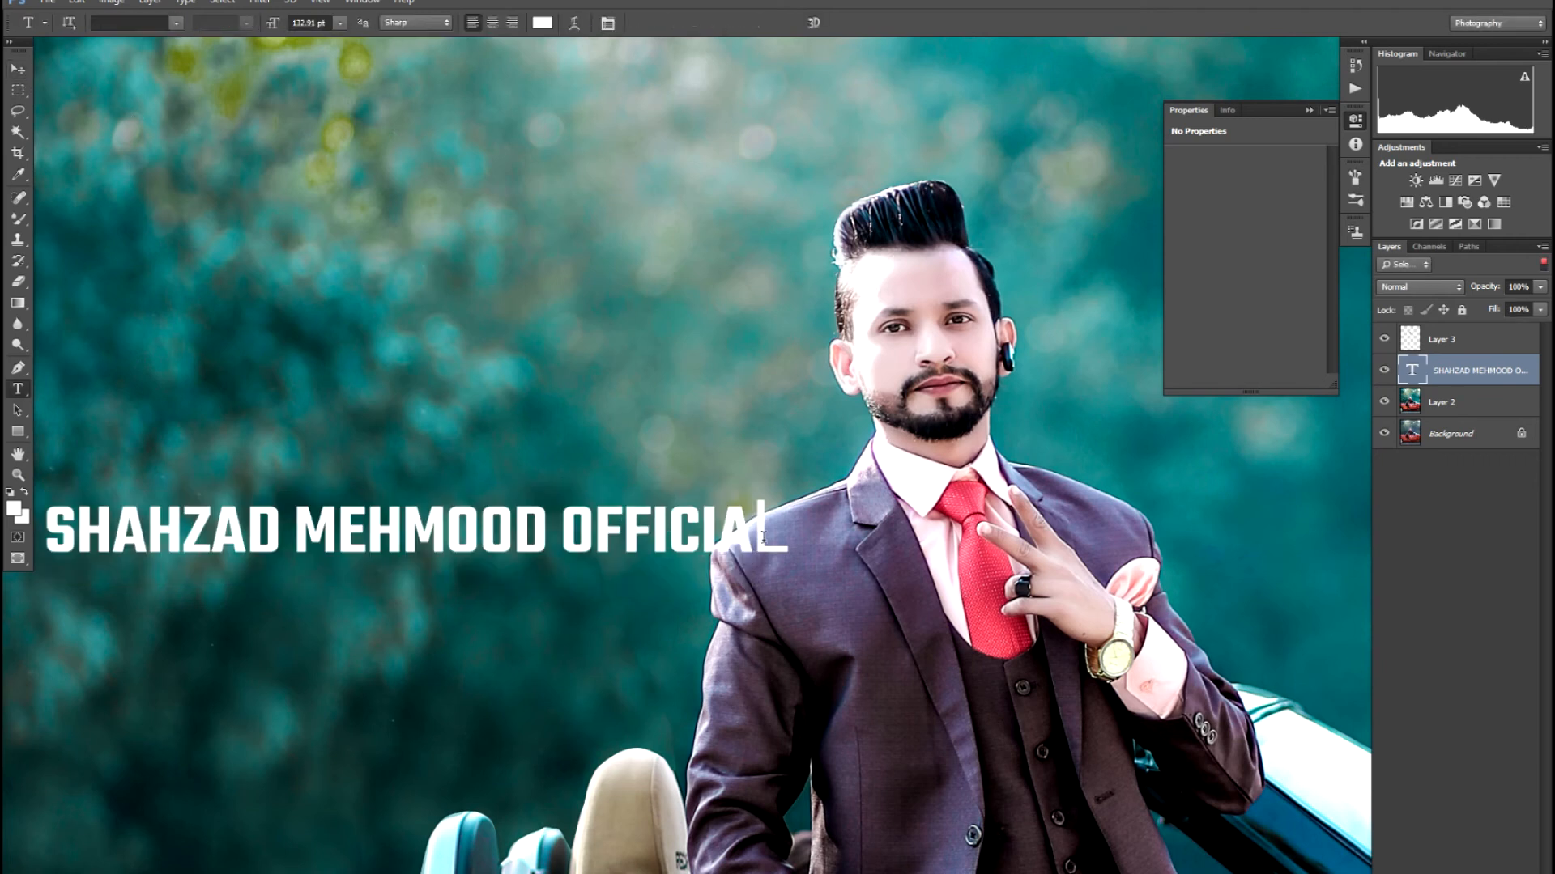
pyautogui.moveTo(787, 535); pyautogui.dragTo(5, 496)
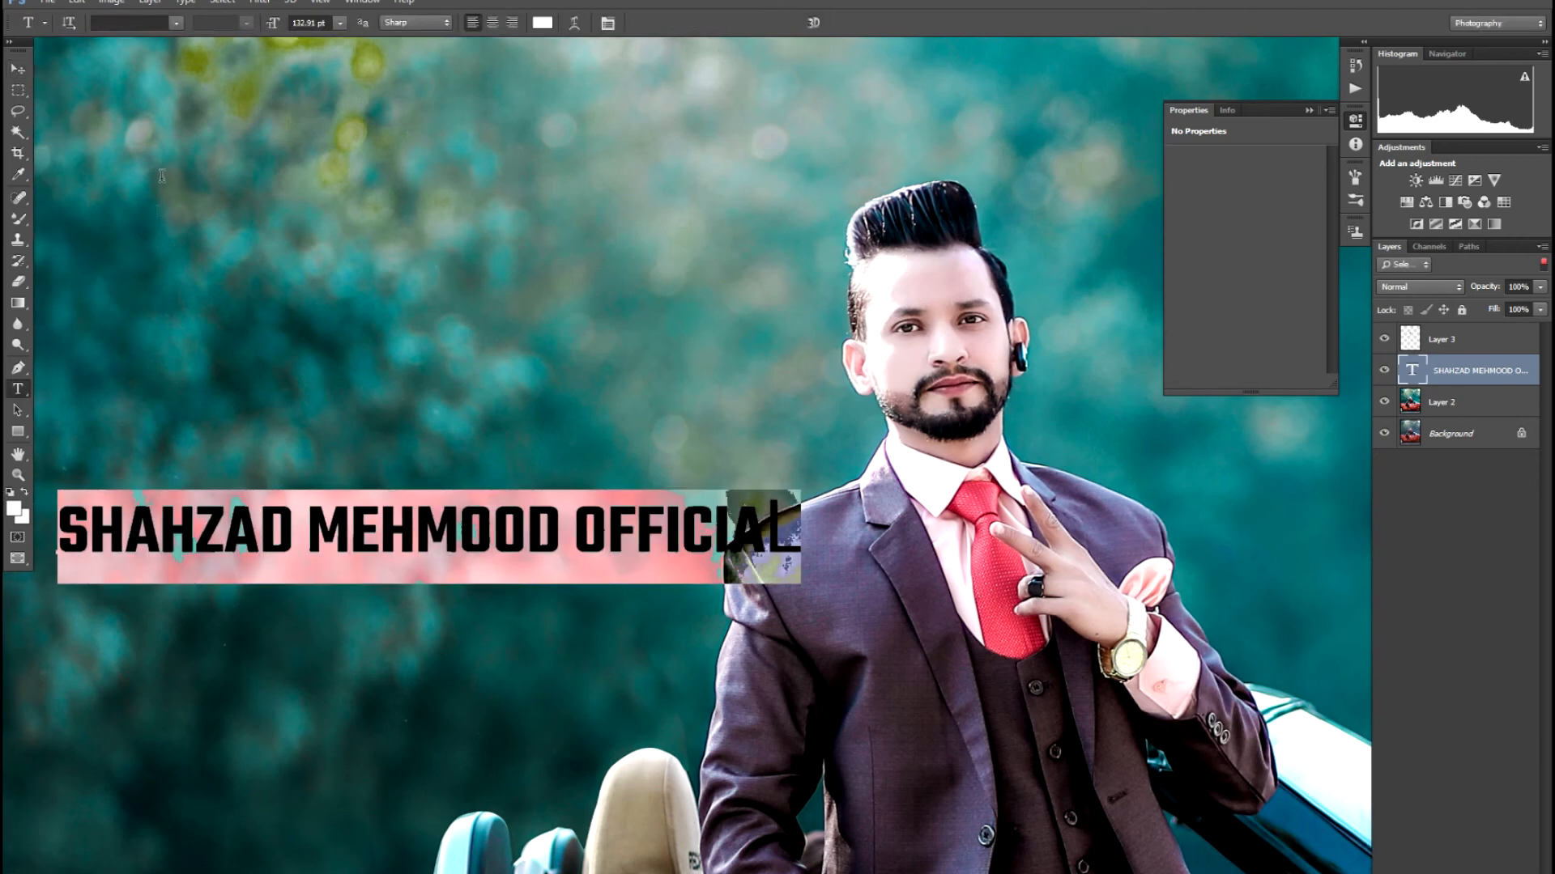
pyautogui.click(177, 24)
pyautogui.click(459, 177)
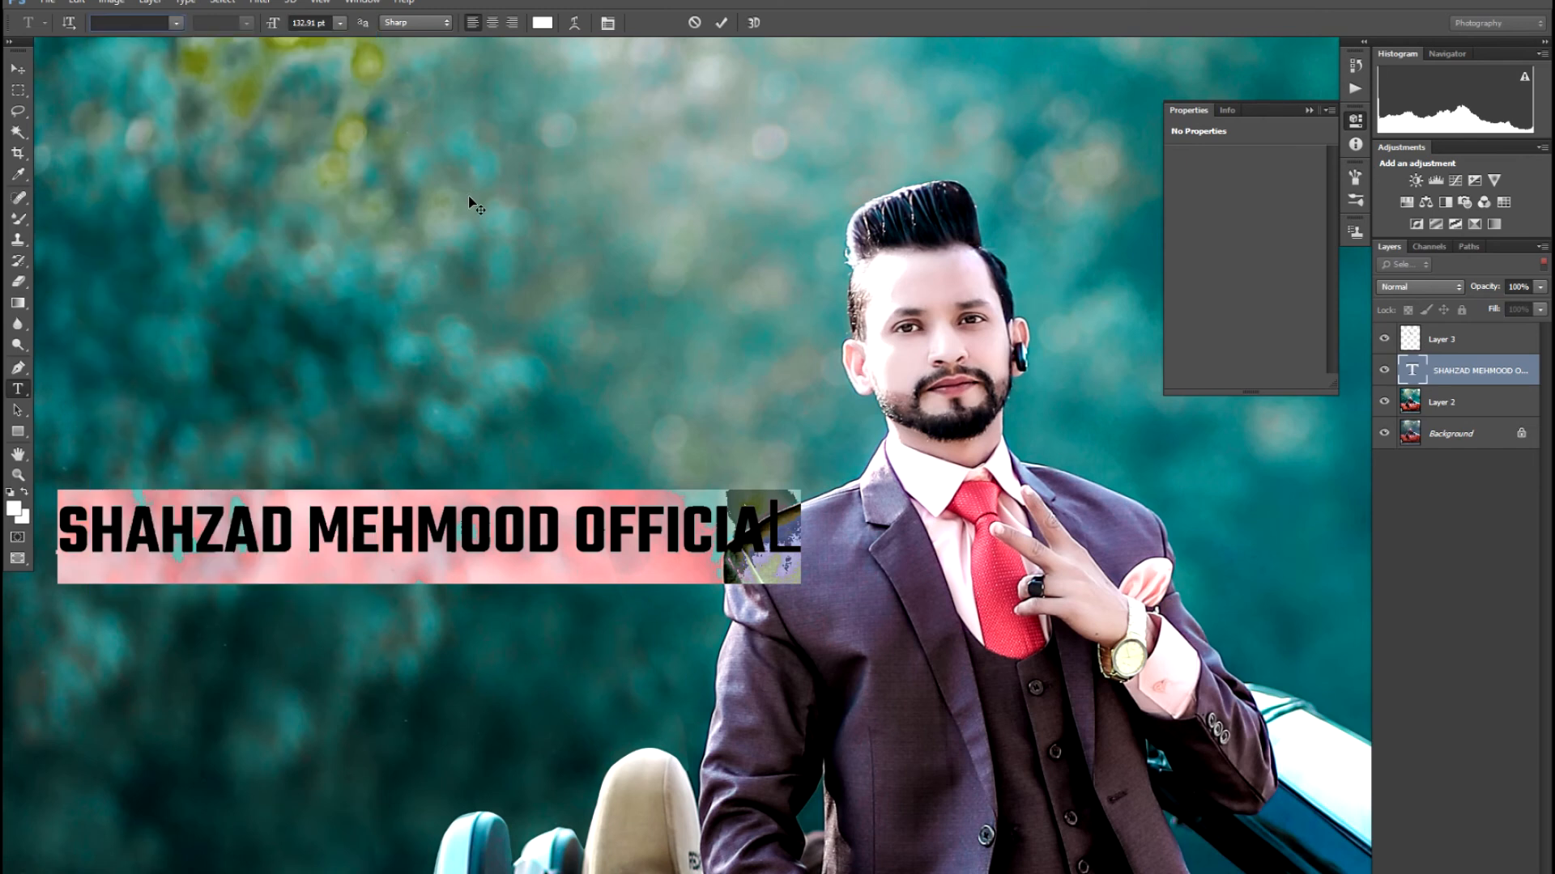
pyautogui.click(24, 71)
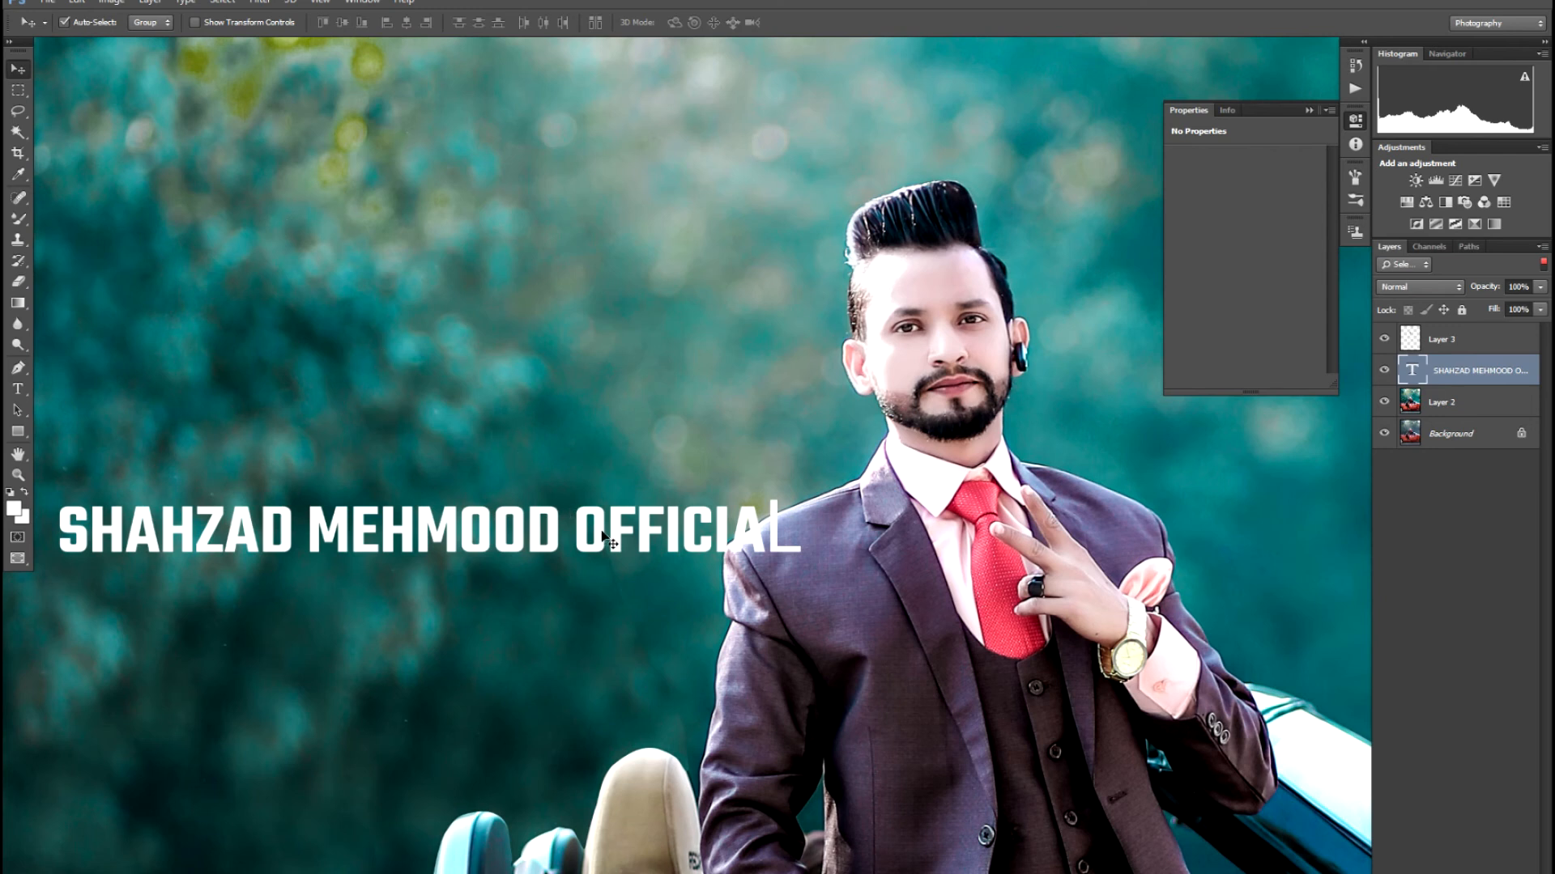
pyautogui.moveTo(606, 536); pyautogui.dragTo(671, 540)
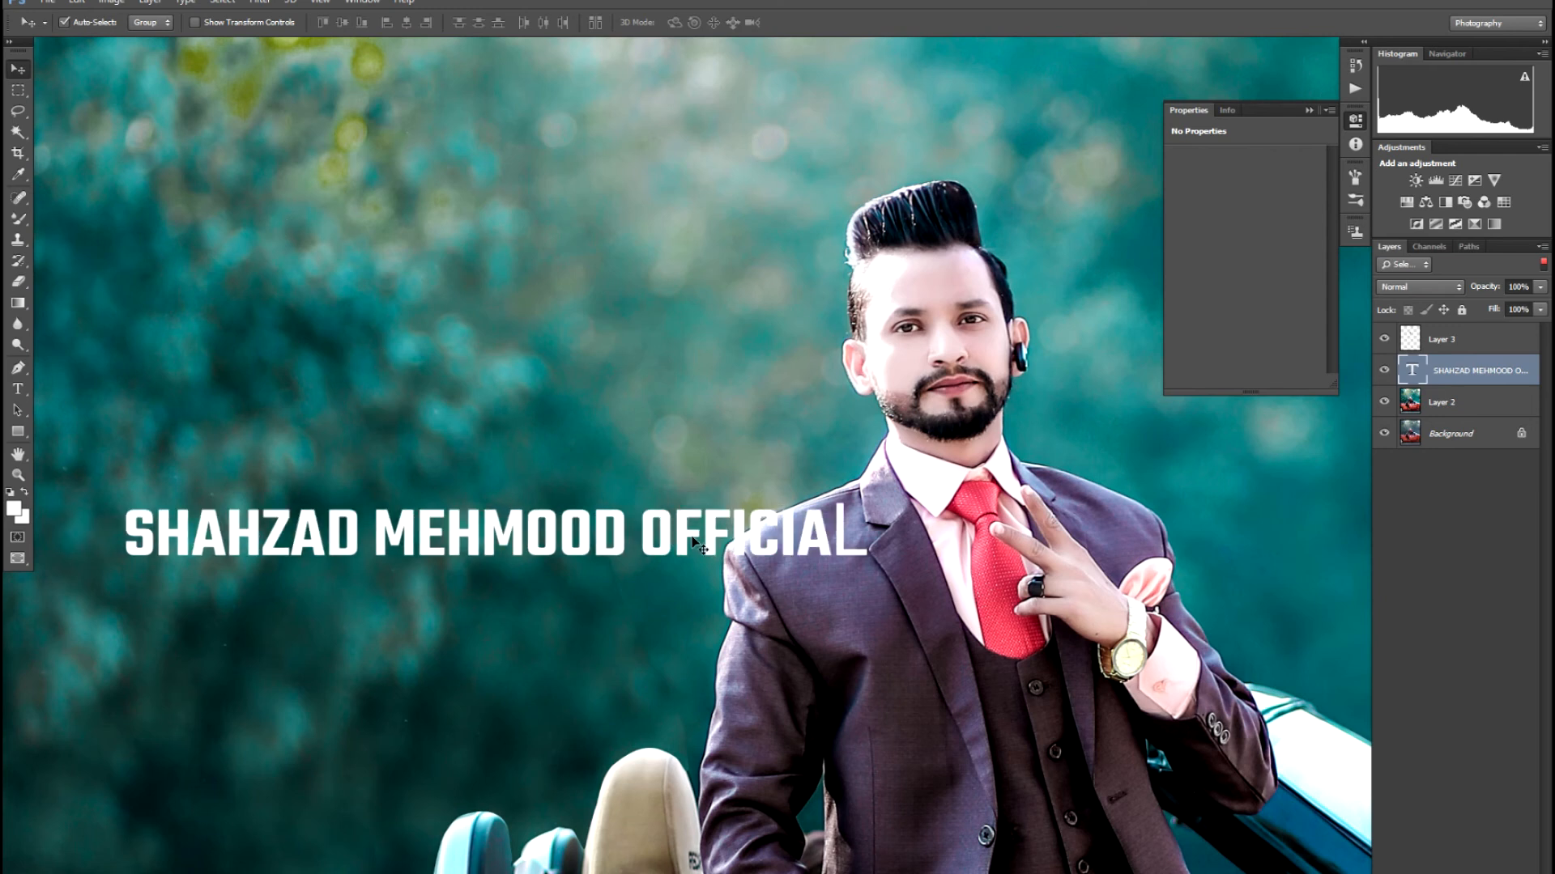
pyautogui.hotkey('ctrl', 'z')
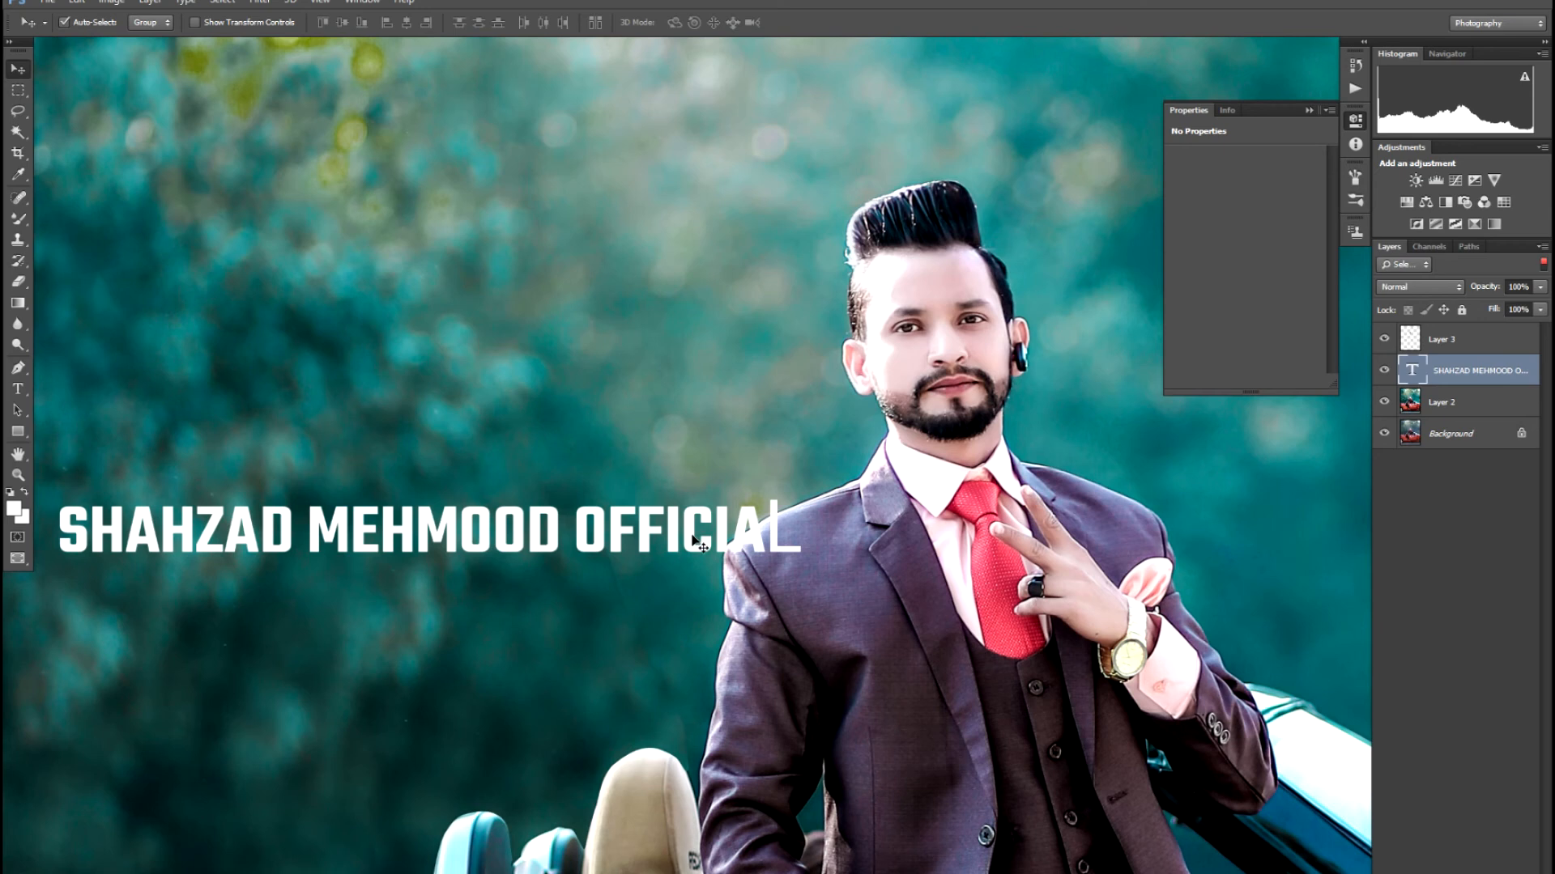
pyautogui.hotkey('ctrl', 'alt', 'z')
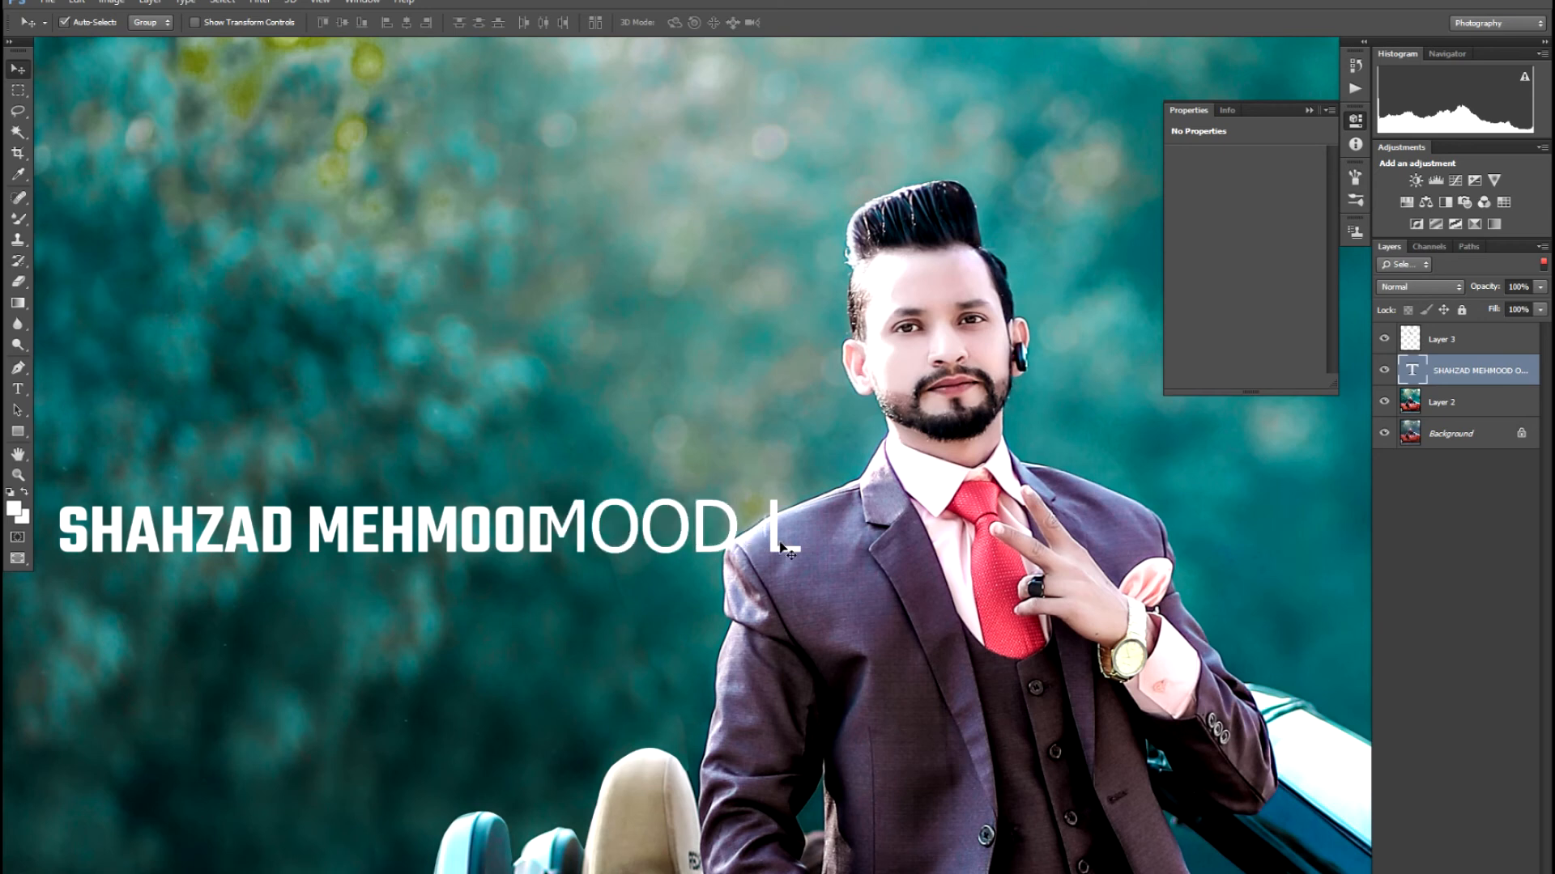
# - Reselect the whole title and set it in Teko SemiBold
pyautogui.press('t')
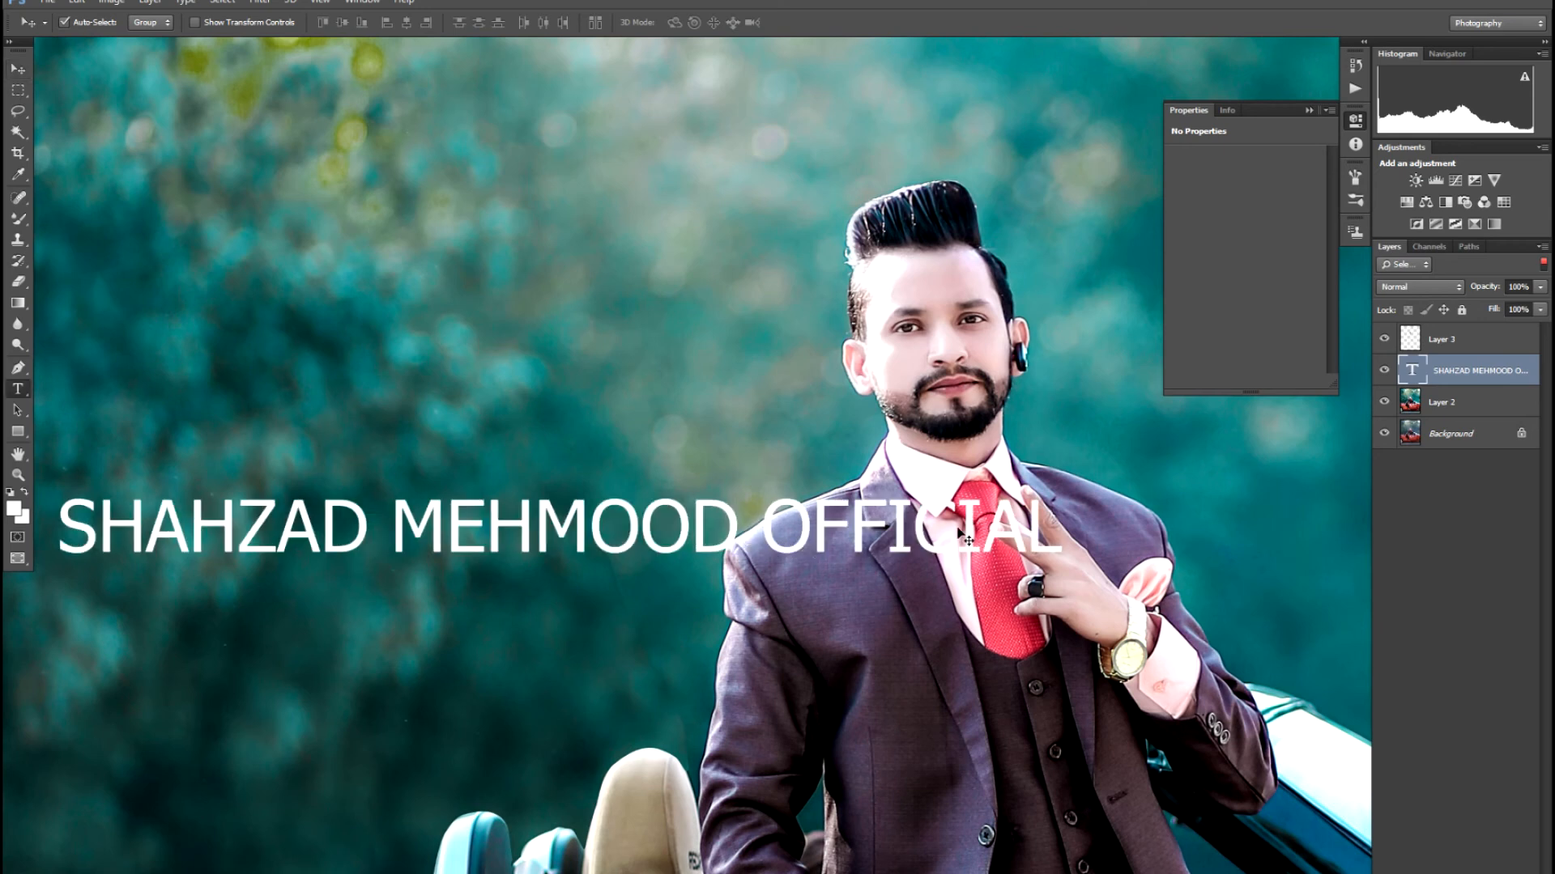
pyautogui.moveTo(1061, 526); pyautogui.dragTo(56, 500)
pyautogui.click(117, 24)
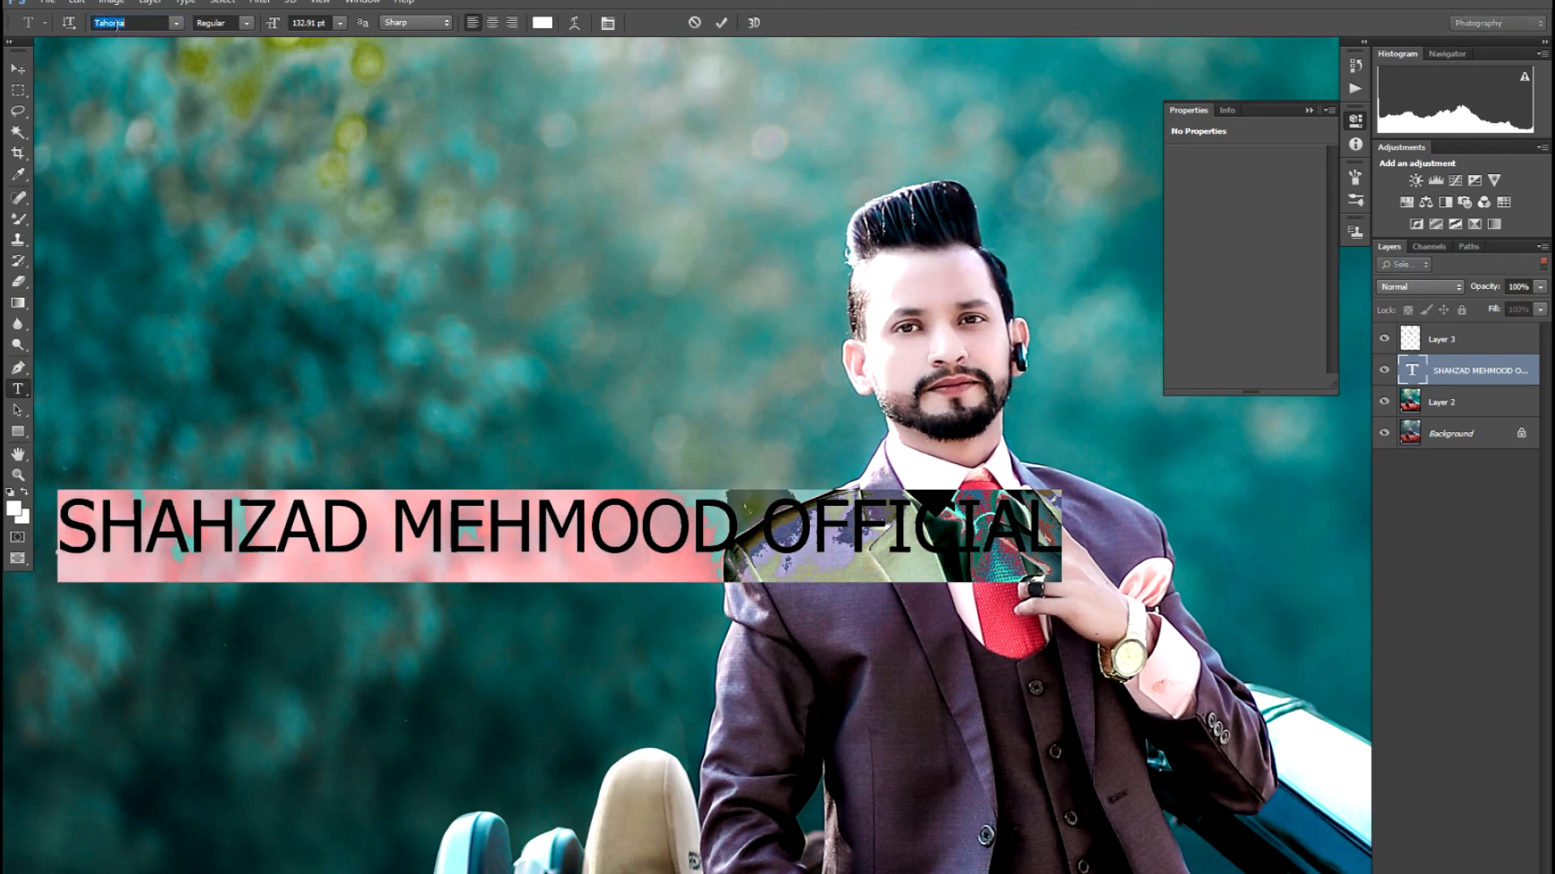
pyautogui.write('Teko SemiBold')
pyautogui.press('Return')
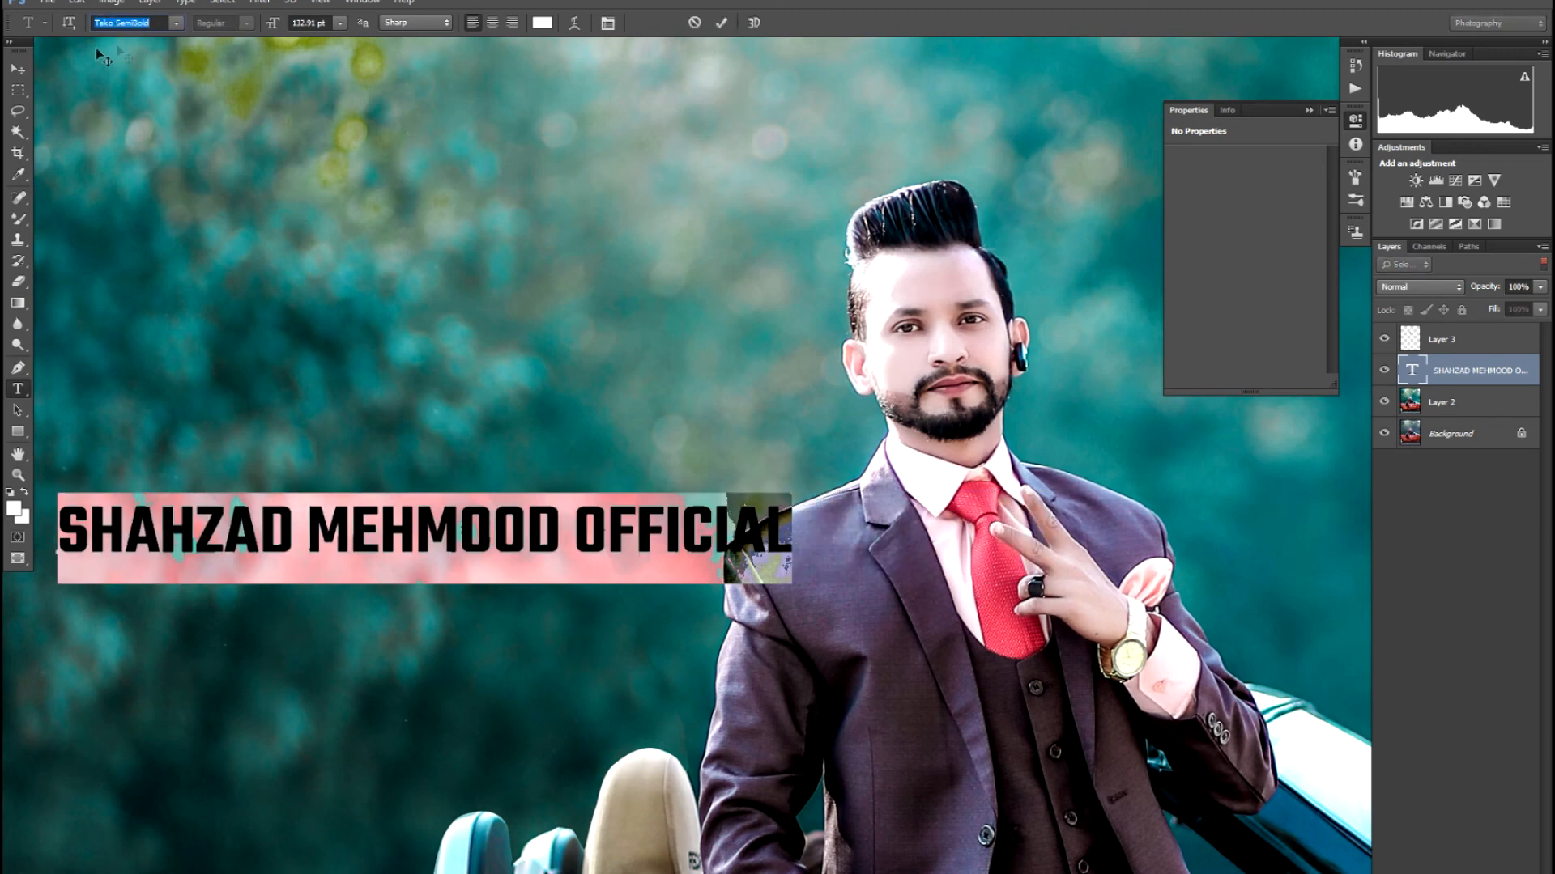
pyautogui.click(18, 69)
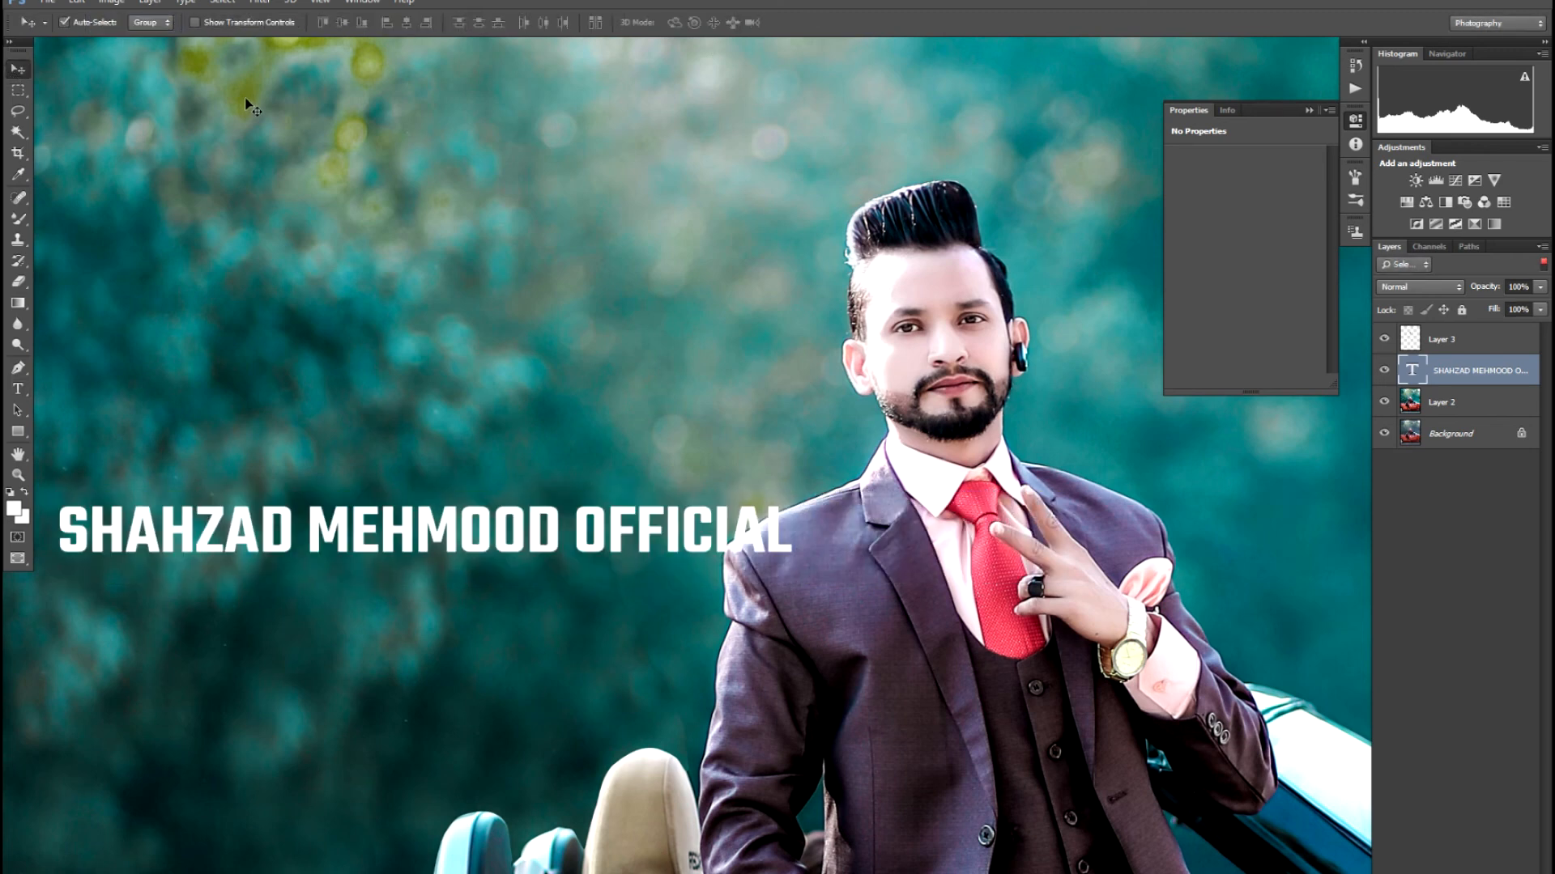
pyautogui.hotkey('ctrl', '-')
pyautogui.hotkey('ctrl', '-')
pyautogui.hotkey('ctrl', '-')
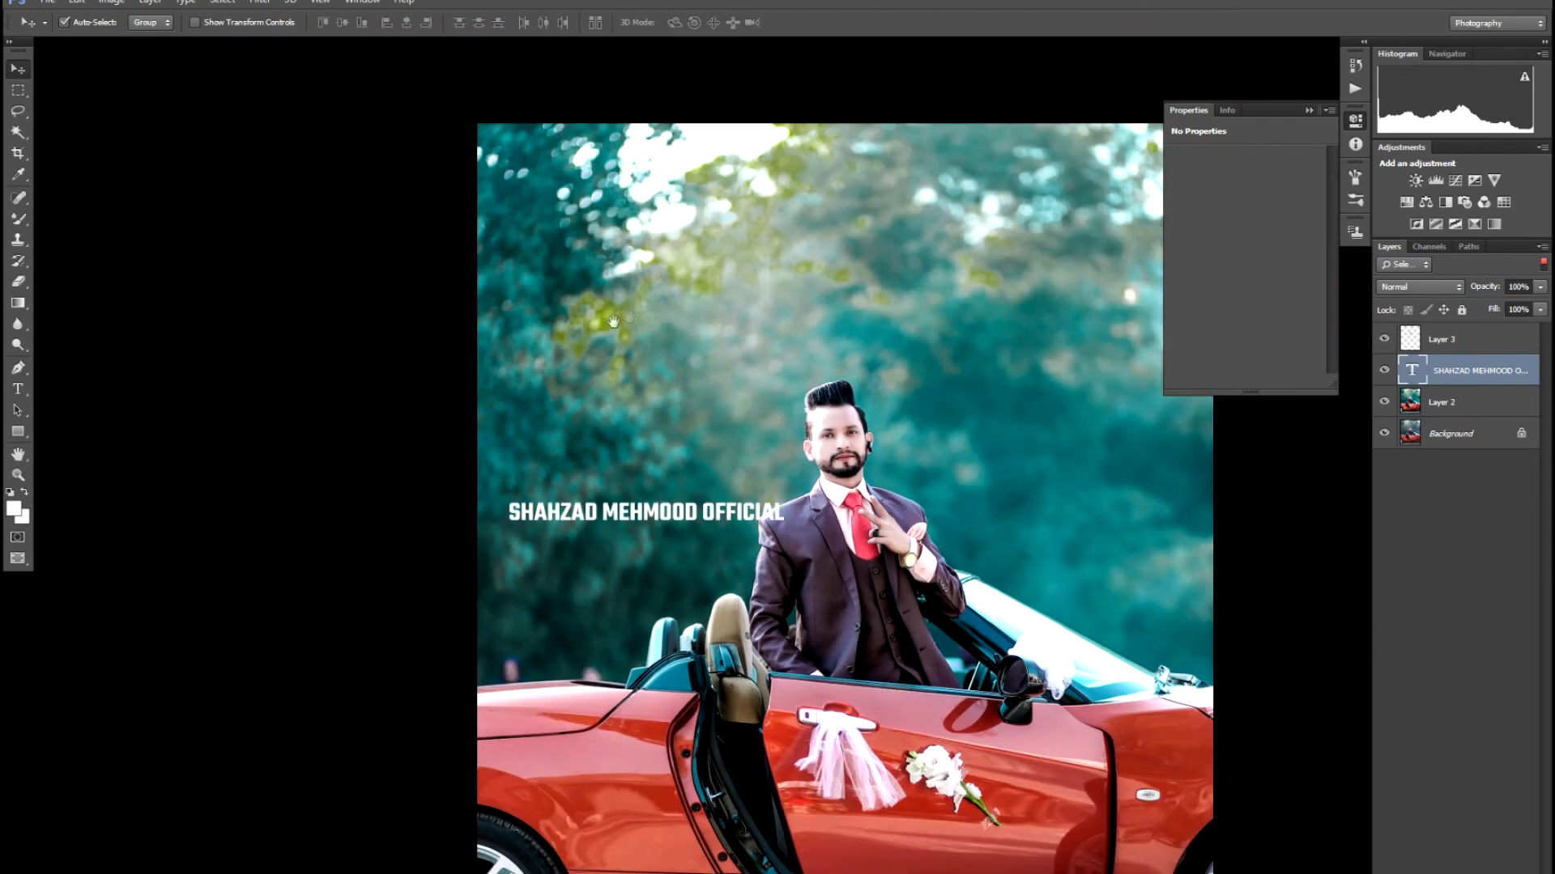
# - Scale the title up, widen it nearly across the photo and place it just above the man's head
pyautogui.moveTo(613, 321); pyautogui.dragTo(326, 359)
pyautogui.hotkey('ctrl', 't')
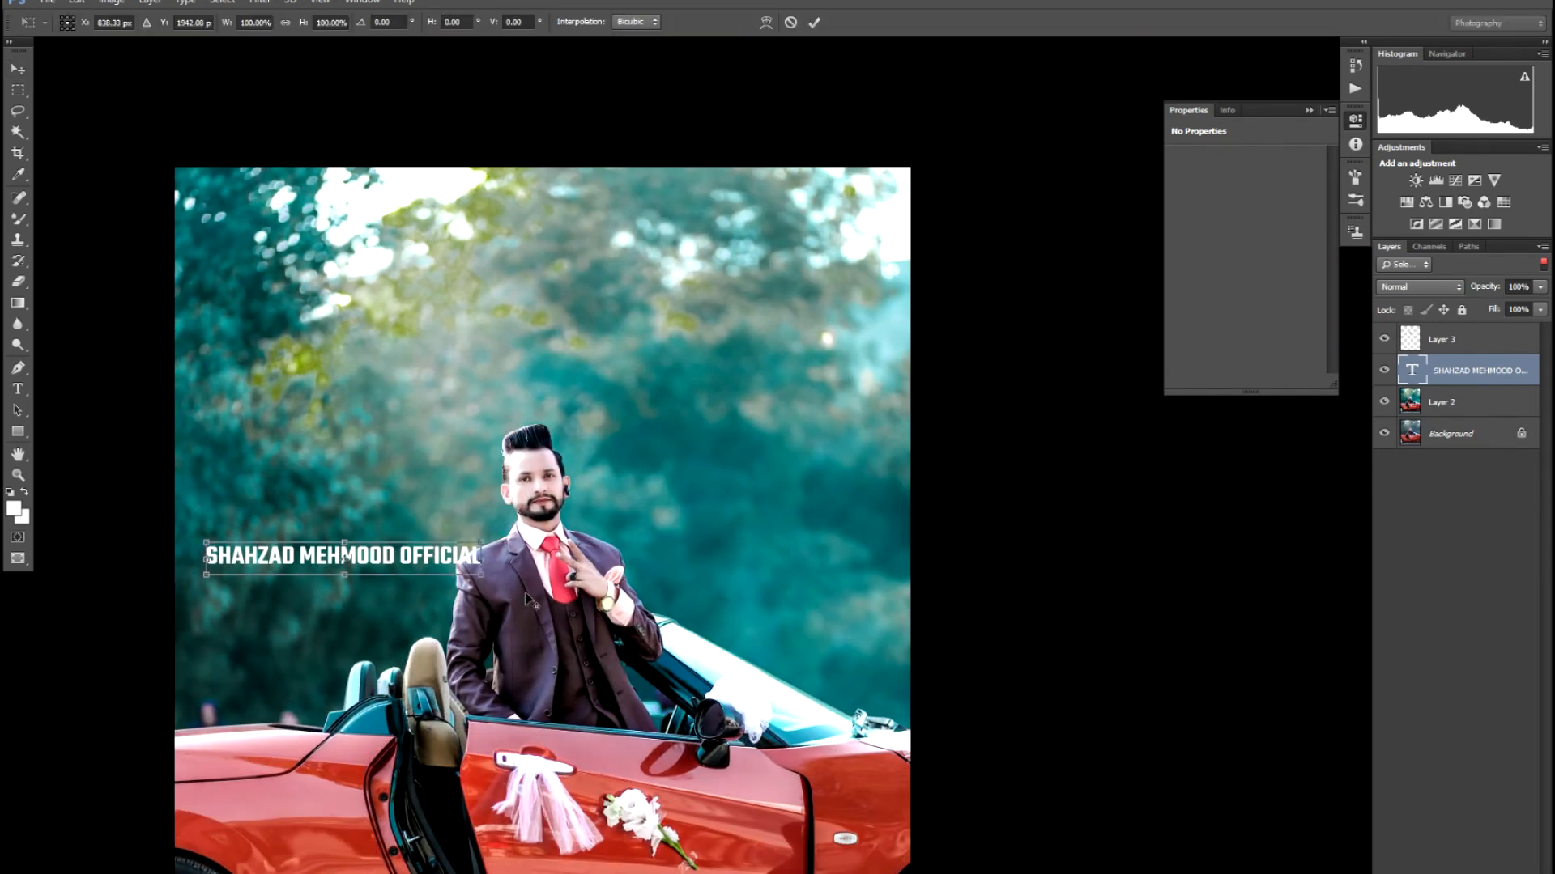
pyautogui.moveTo(484, 557); pyautogui.dragTo(619, 564)
pyautogui.press('Escape')
pyautogui.hotkey('ctrl', 't')
pyautogui.moveTo(482, 542); pyautogui.dragTo(660, 473)
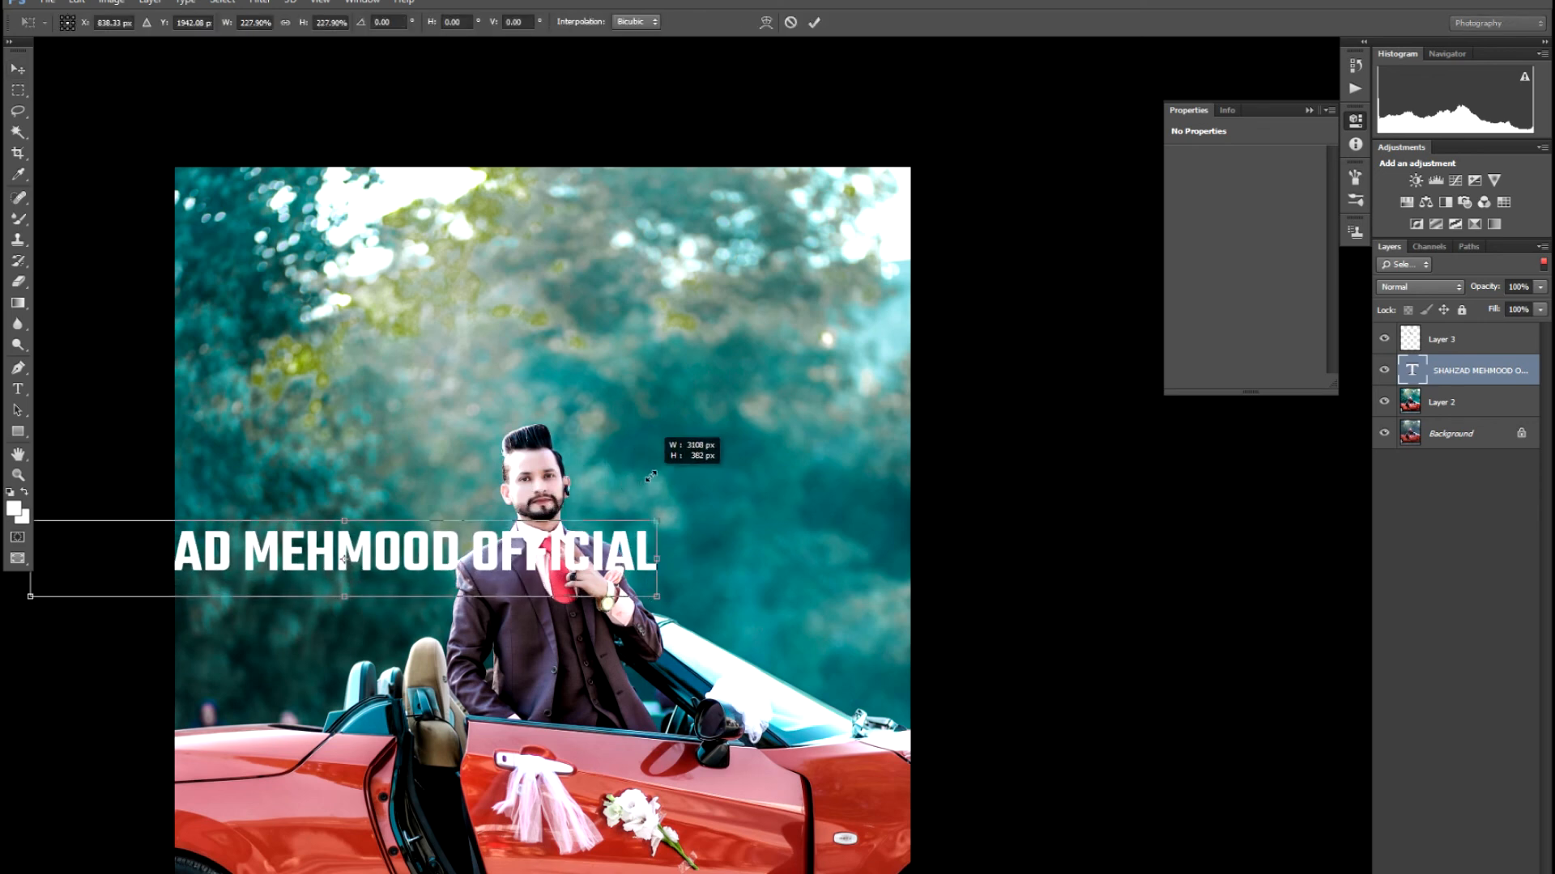
pyautogui.moveTo(579, 550); pyautogui.dragTo(761, 433)
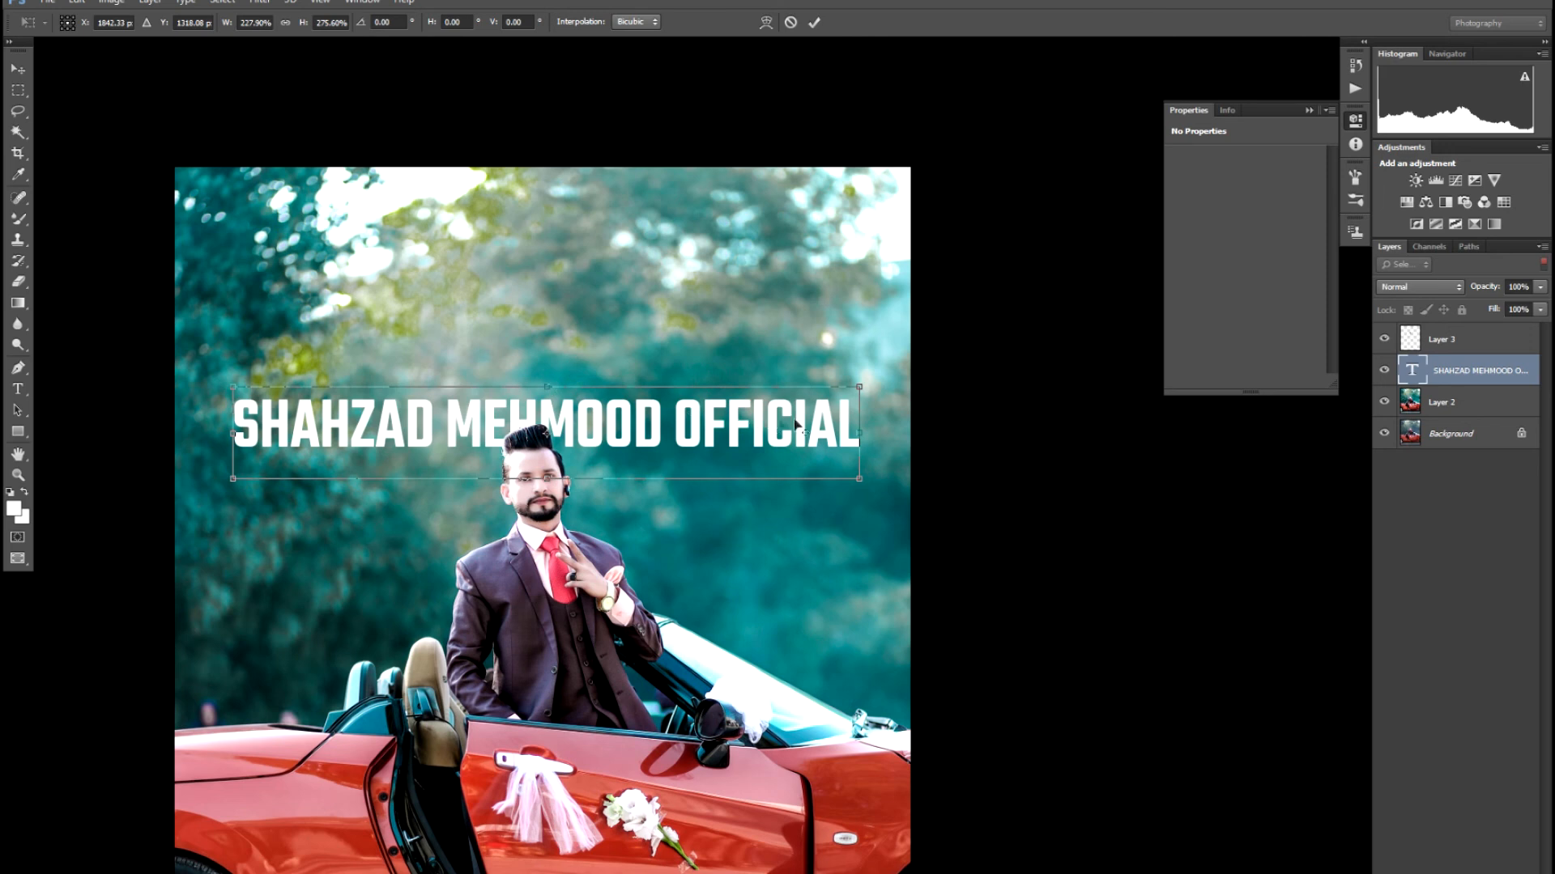
pyautogui.moveTo(865, 427); pyautogui.dragTo(901, 431)
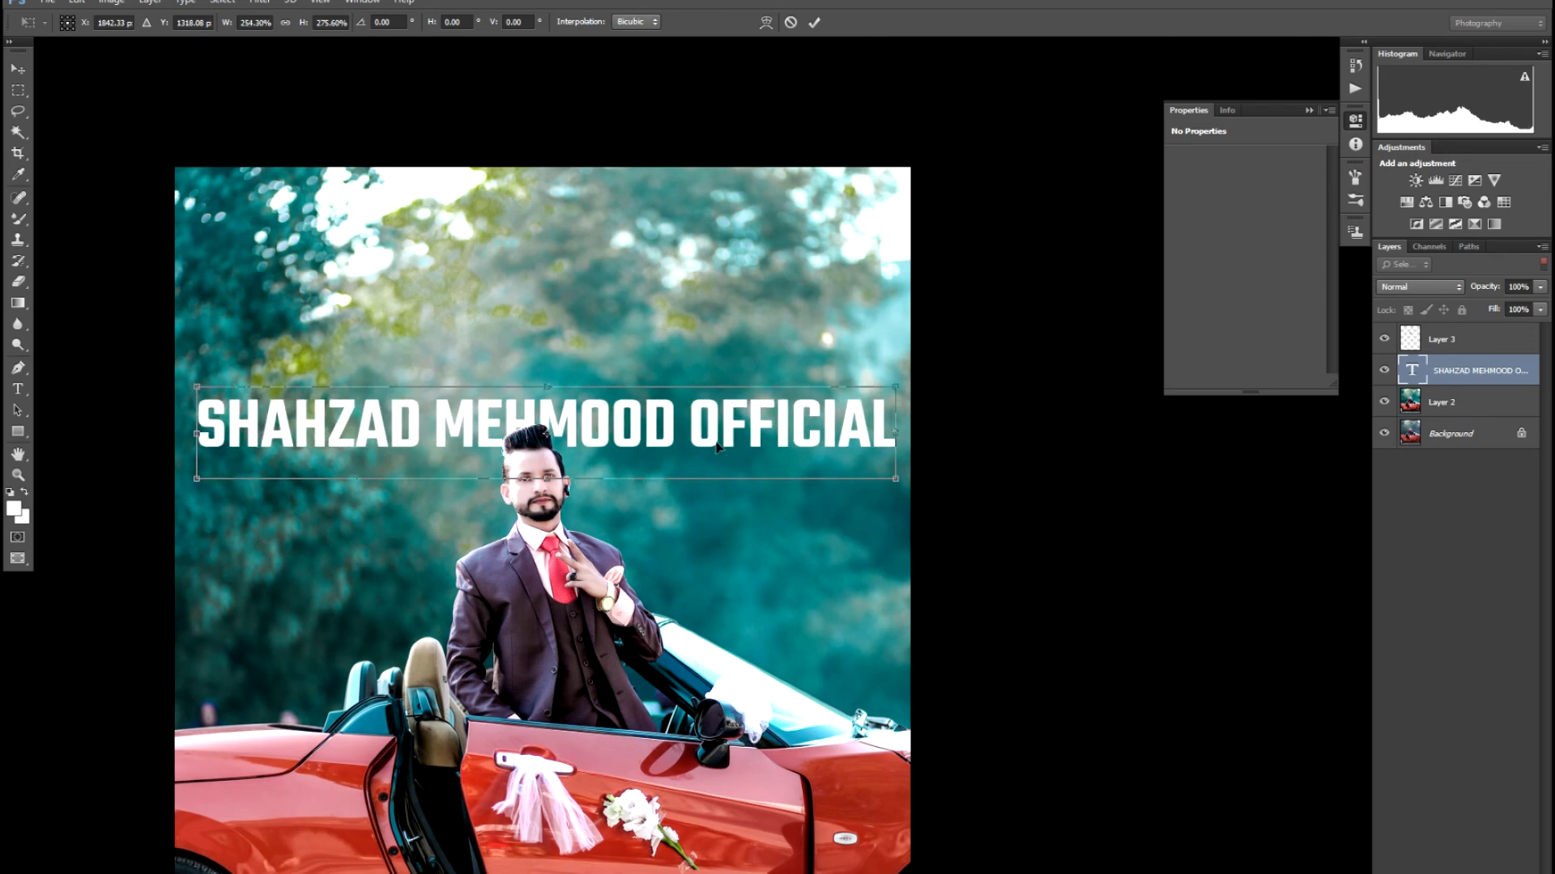
pyautogui.moveTo(716, 447); pyautogui.dragTo(715, 438)
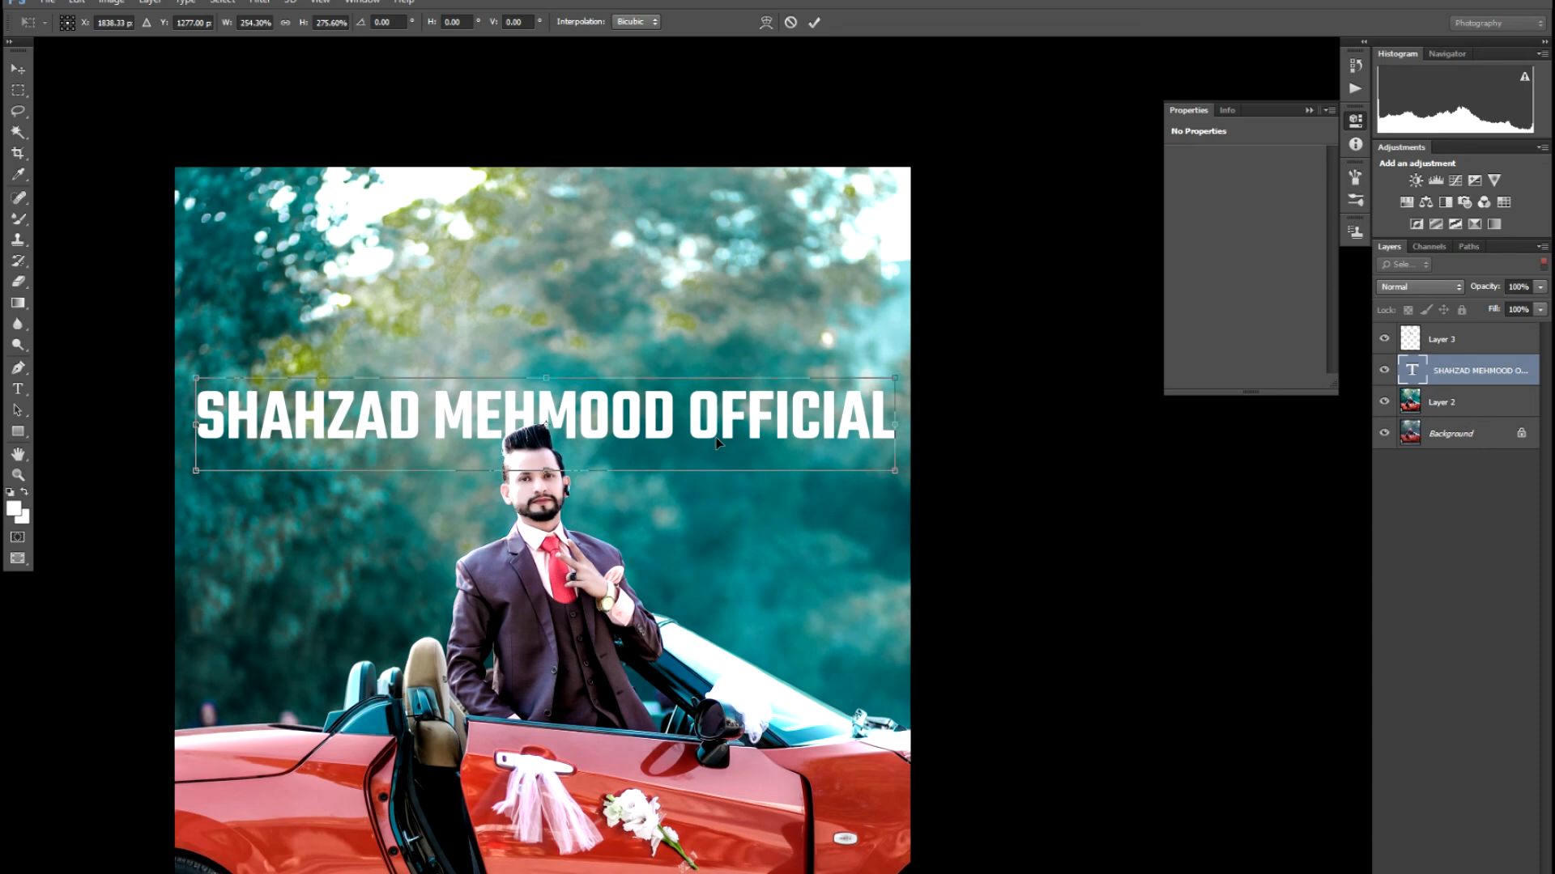
pyautogui.press('Return')
# - Preview the title layout full-screen, then open the layer effects list for the title
pyautogui.hotkey('ctrl', '-')
pyautogui.hotkey('ctrl', '-')
pyautogui.hotkey('ctrl', '+')
pyautogui.hotkey('ctrl', '+')
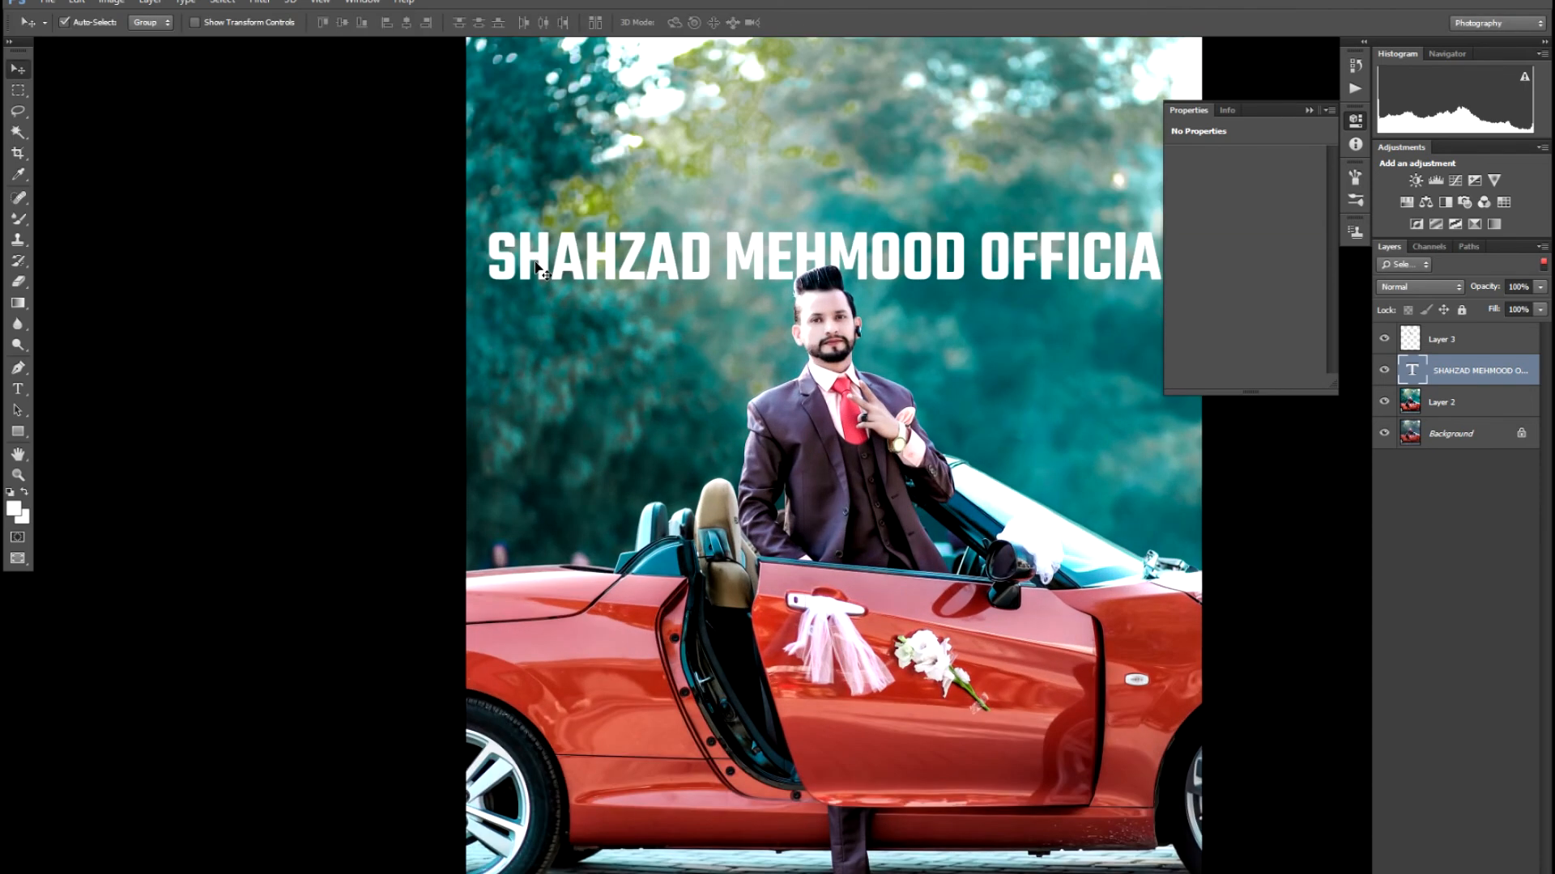
pyautogui.press('f')
pyautogui.press('f')
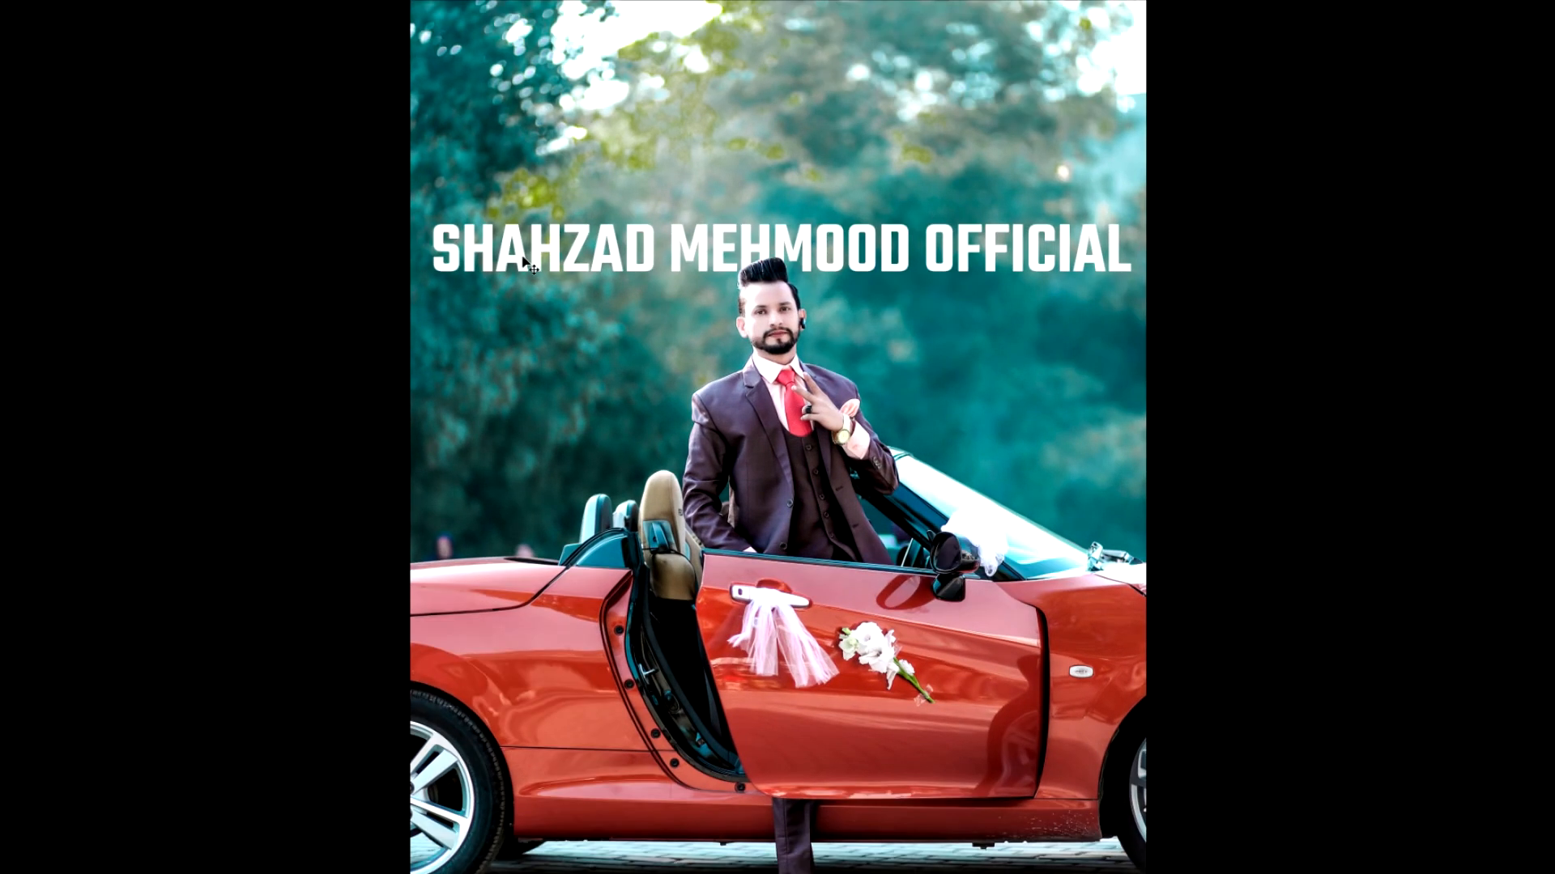
pyautogui.hotkey('ctrl', '+')
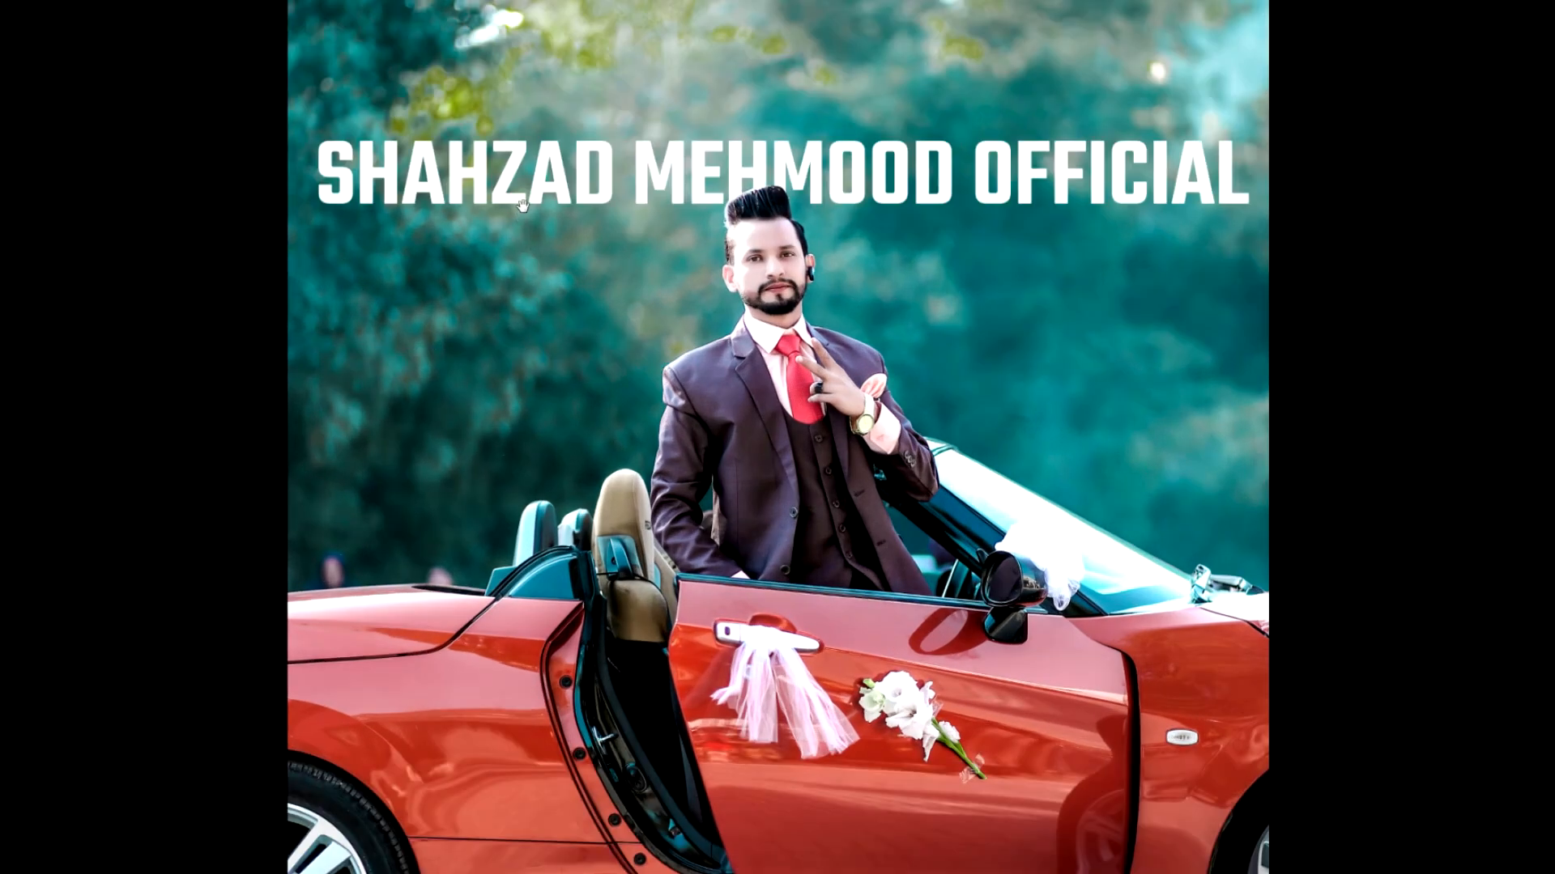
pyautogui.hotkey('ctrl', '+')
pyautogui.moveTo(518, 174); pyautogui.dragTo(553, 376)
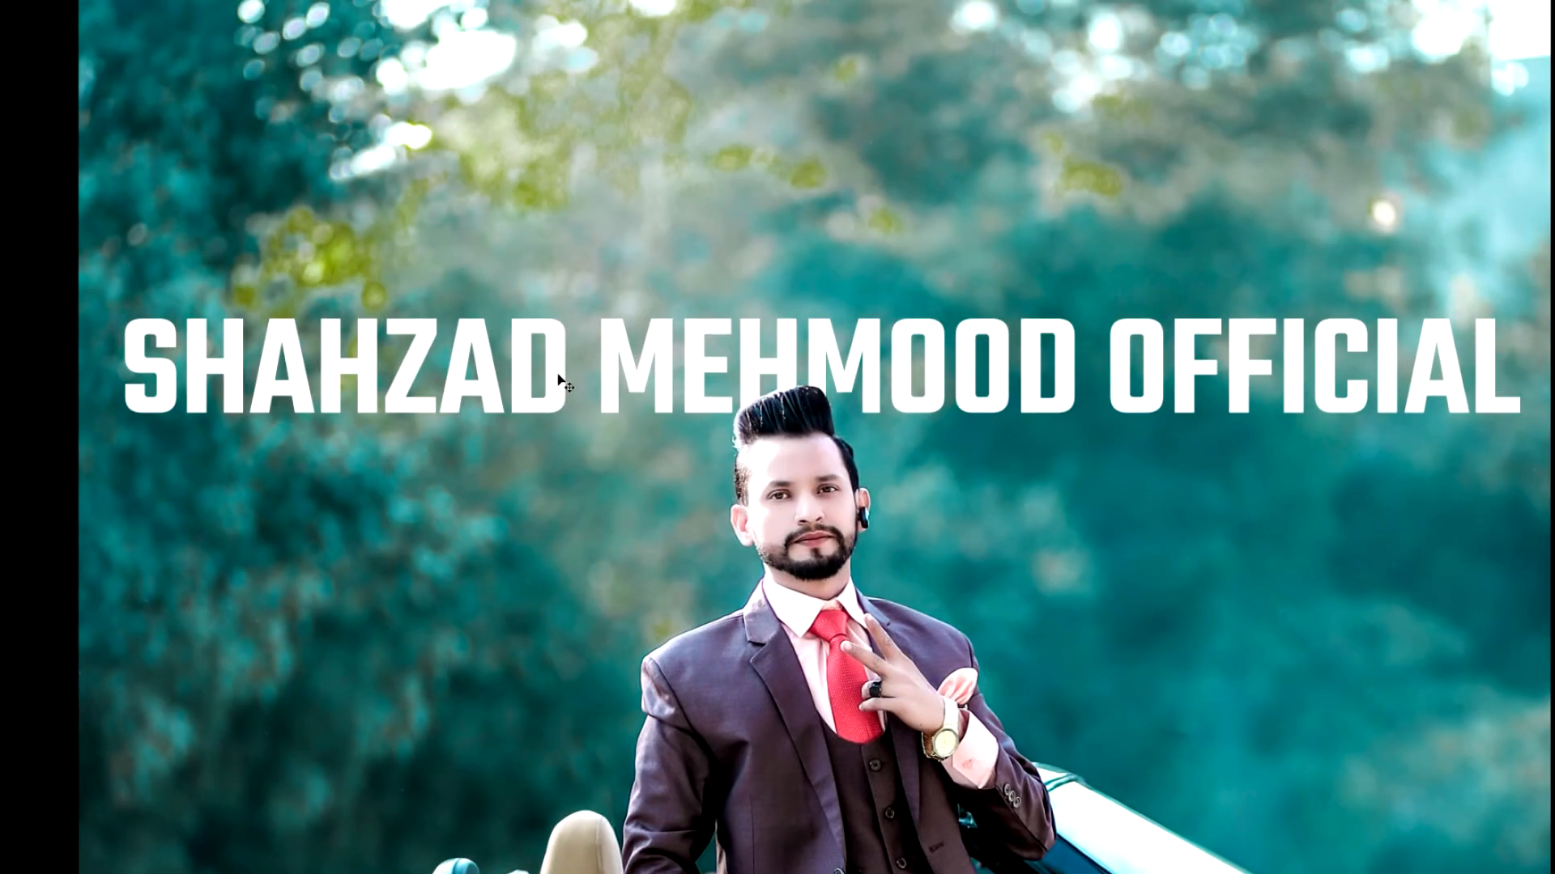
pyautogui.press('f')
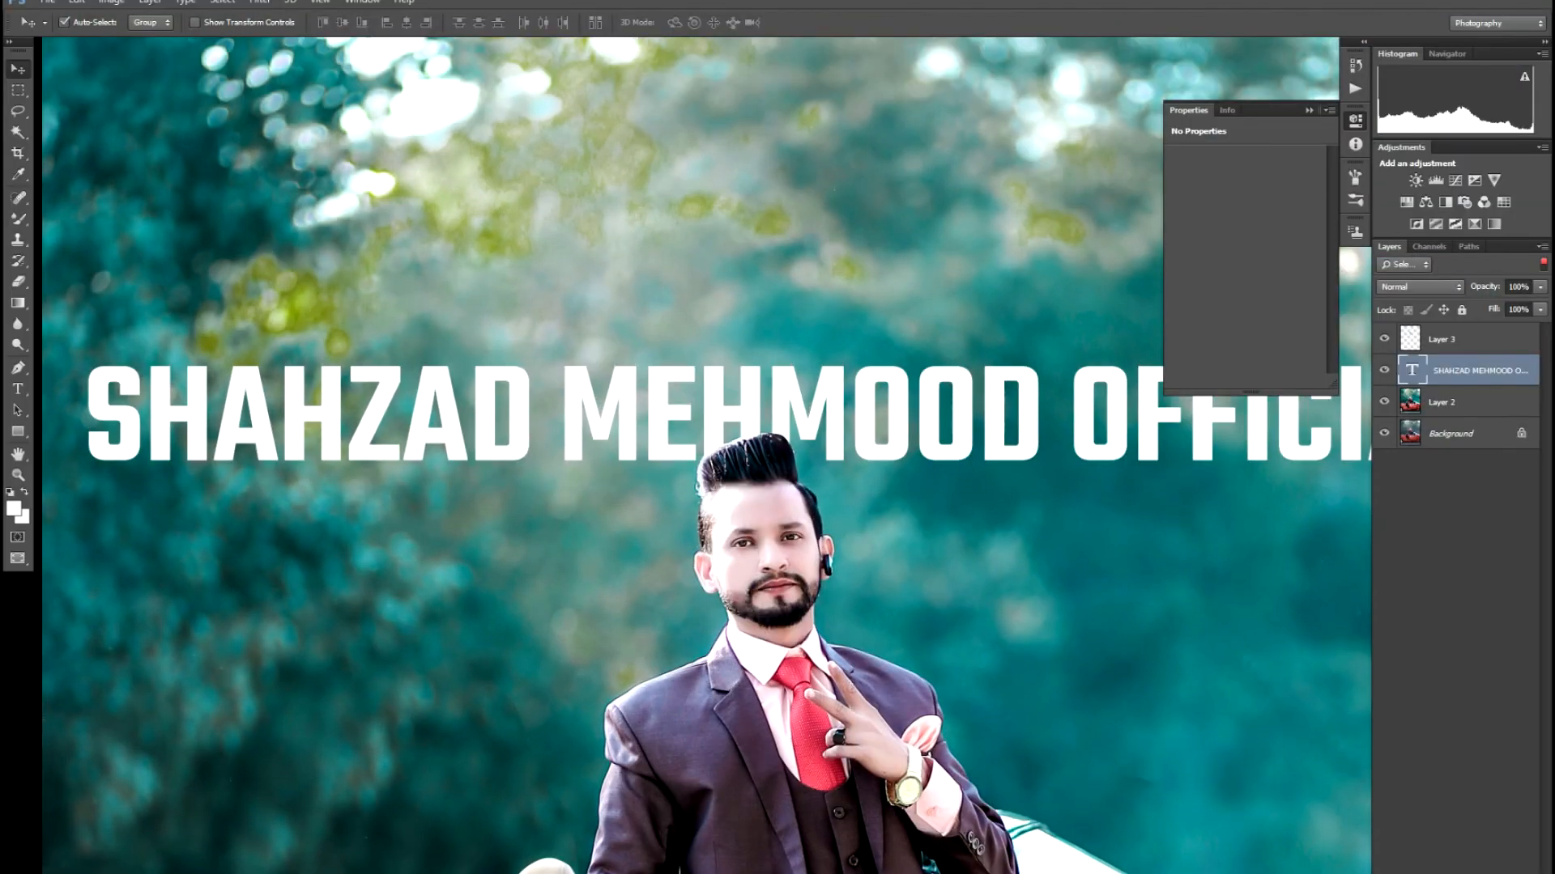
pyautogui.click(1419, 873)
# - Add a drop shadow below the title, increasing its distance and adjusting angle, spread and size
pyautogui.click(1418, 873)
pyautogui.moveTo(777, 183); pyautogui.dragTo(549, 554)
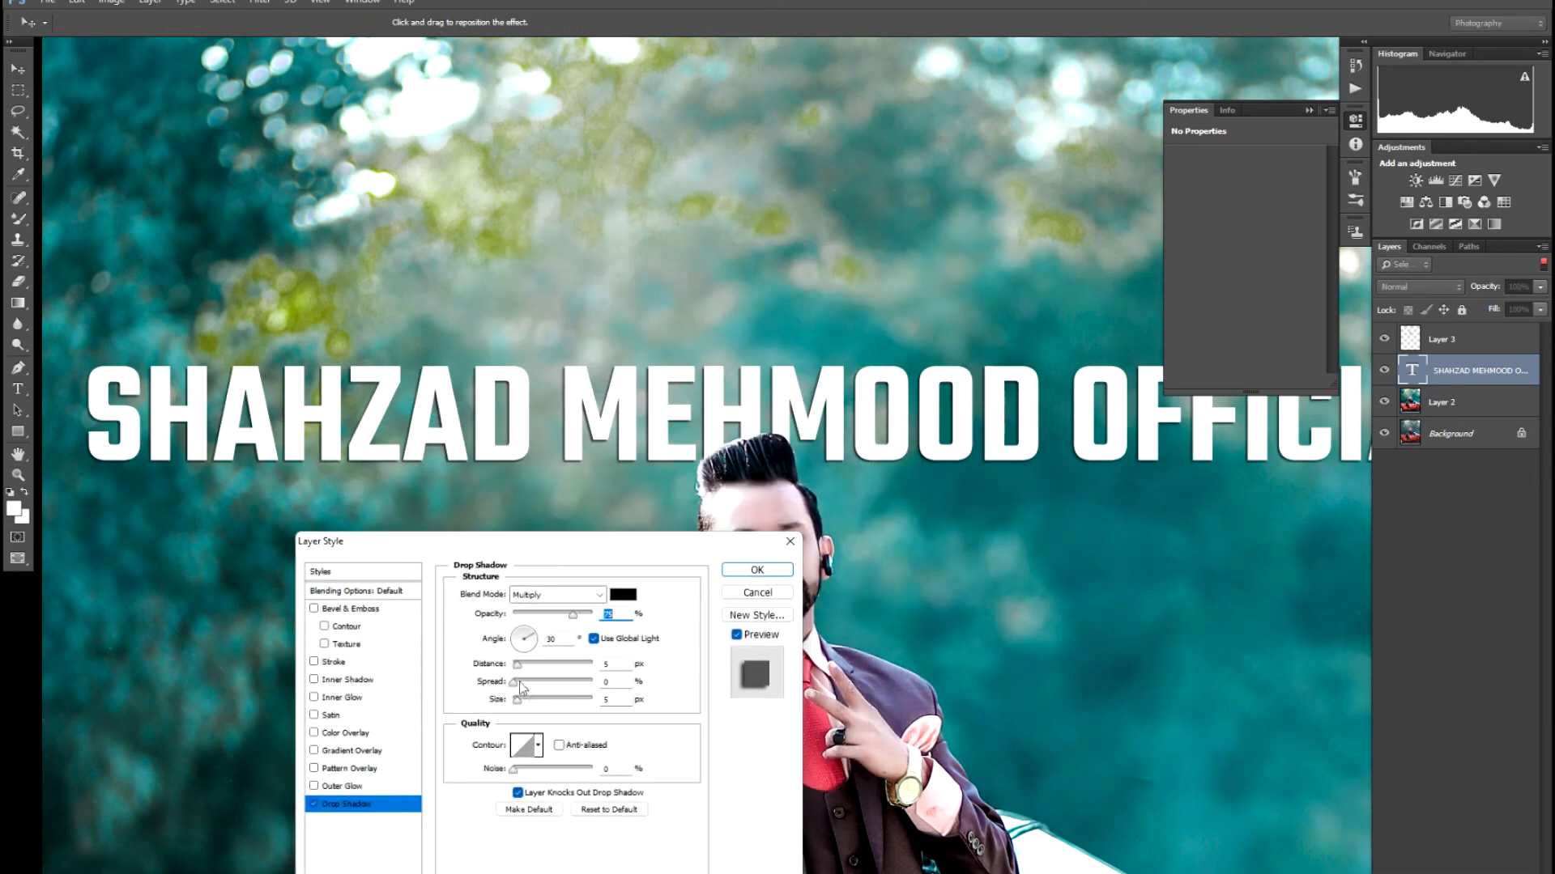
pyautogui.moveTo(525, 670); pyautogui.dragTo(581, 696)
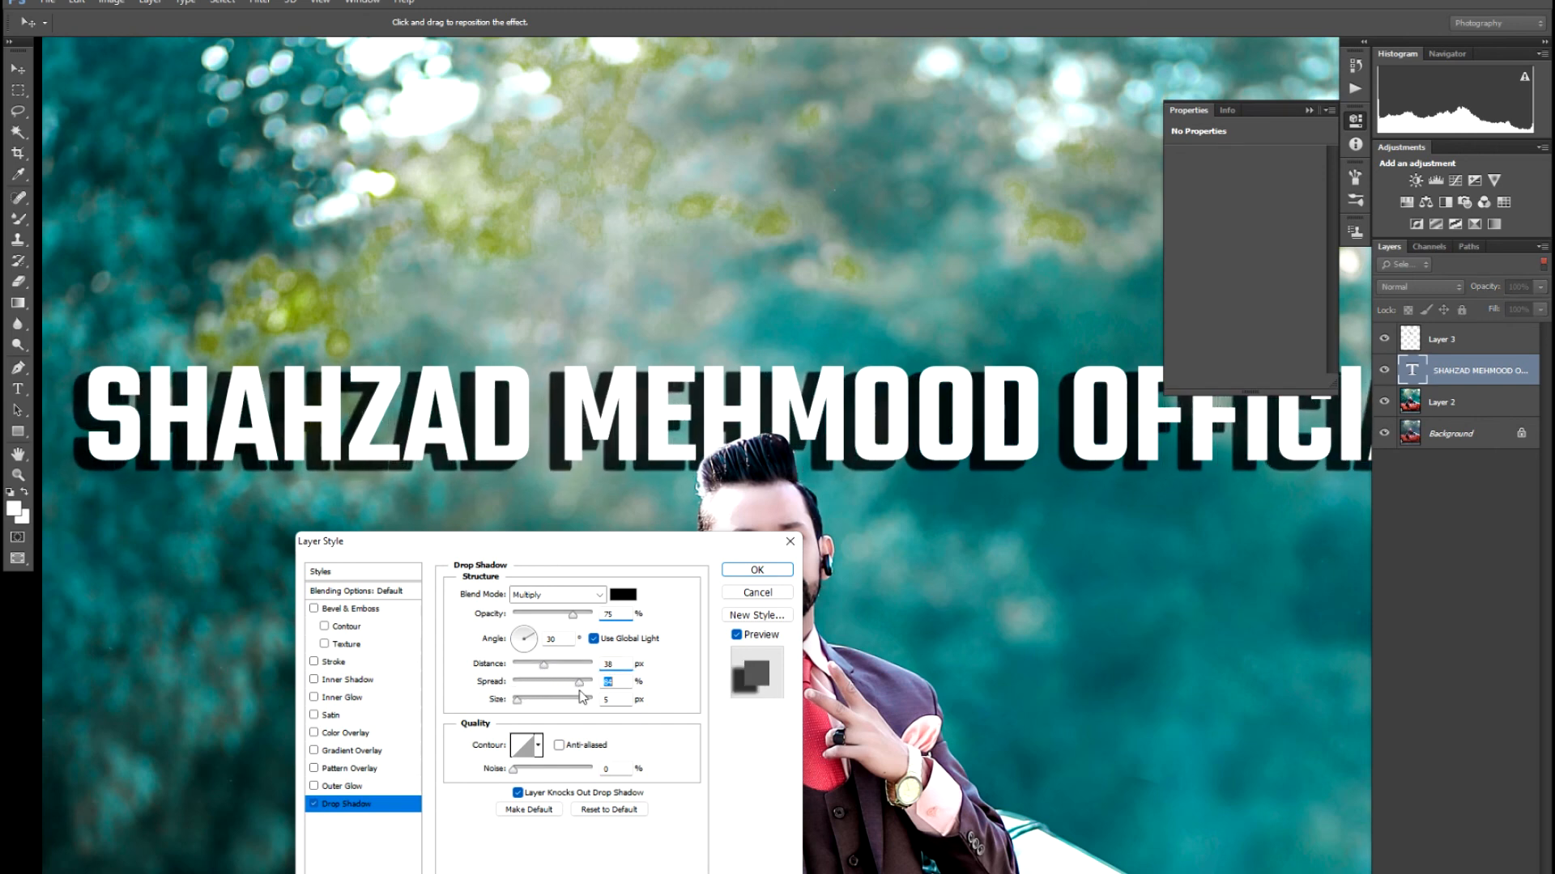
pyautogui.click(535, 648)
pyautogui.moveTo(535, 647); pyautogui.dragTo(527, 634)
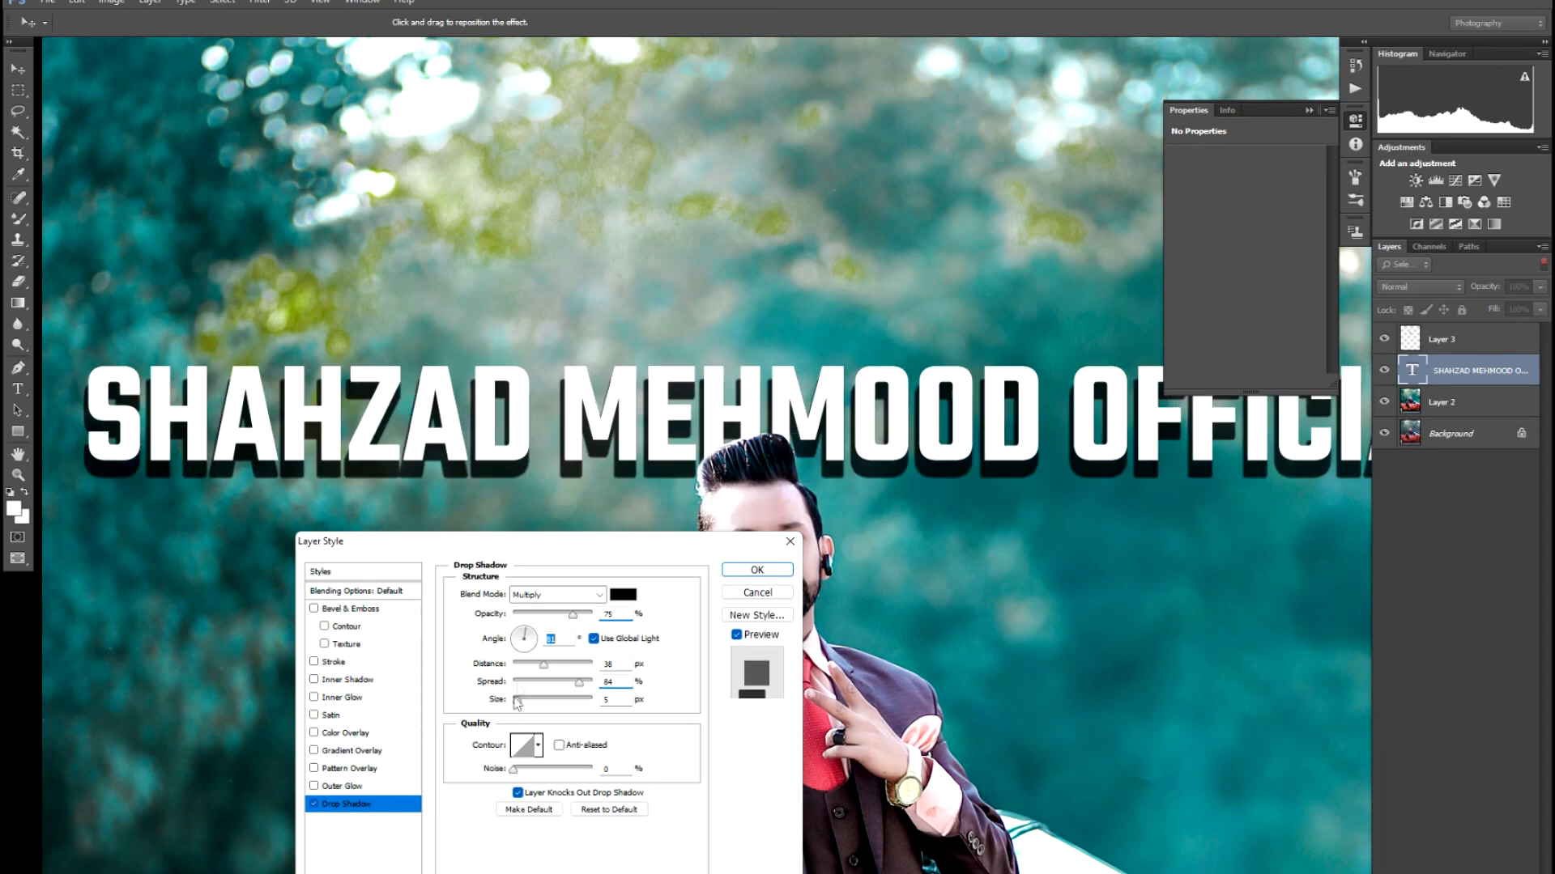
pyautogui.moveTo(515, 699)
pyautogui.mouseDown()
pyautogui.moveTo(529, 701)
pyautogui.moveTo(496, 701)
pyautogui.mouseUp()
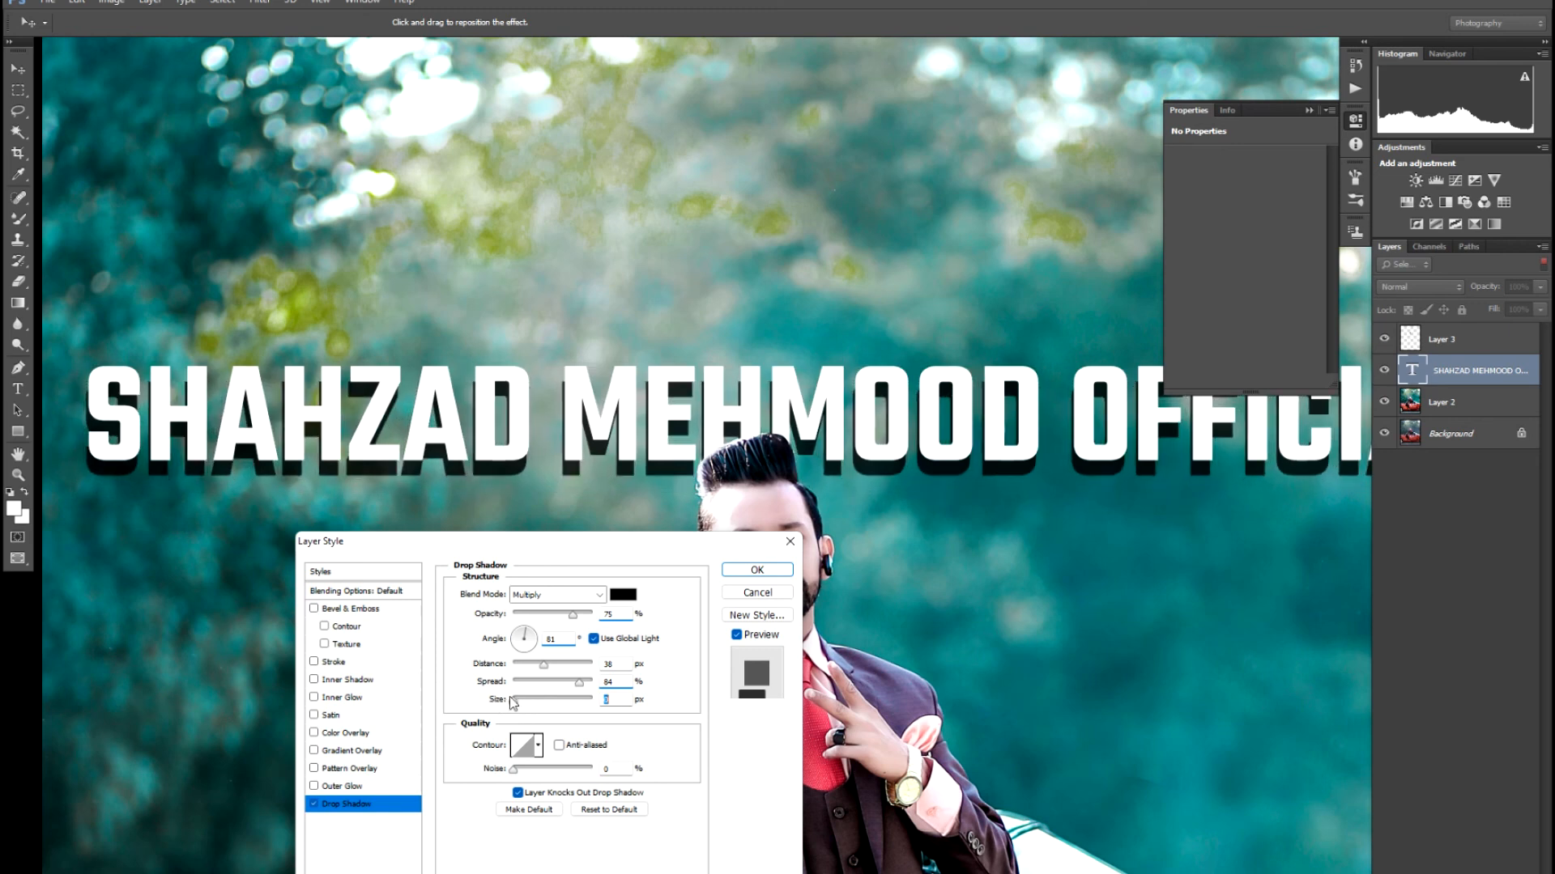
# - Enable Inner Shadow and Stroke on the title and toggle the Satin effect
pyautogui.click(315, 680)
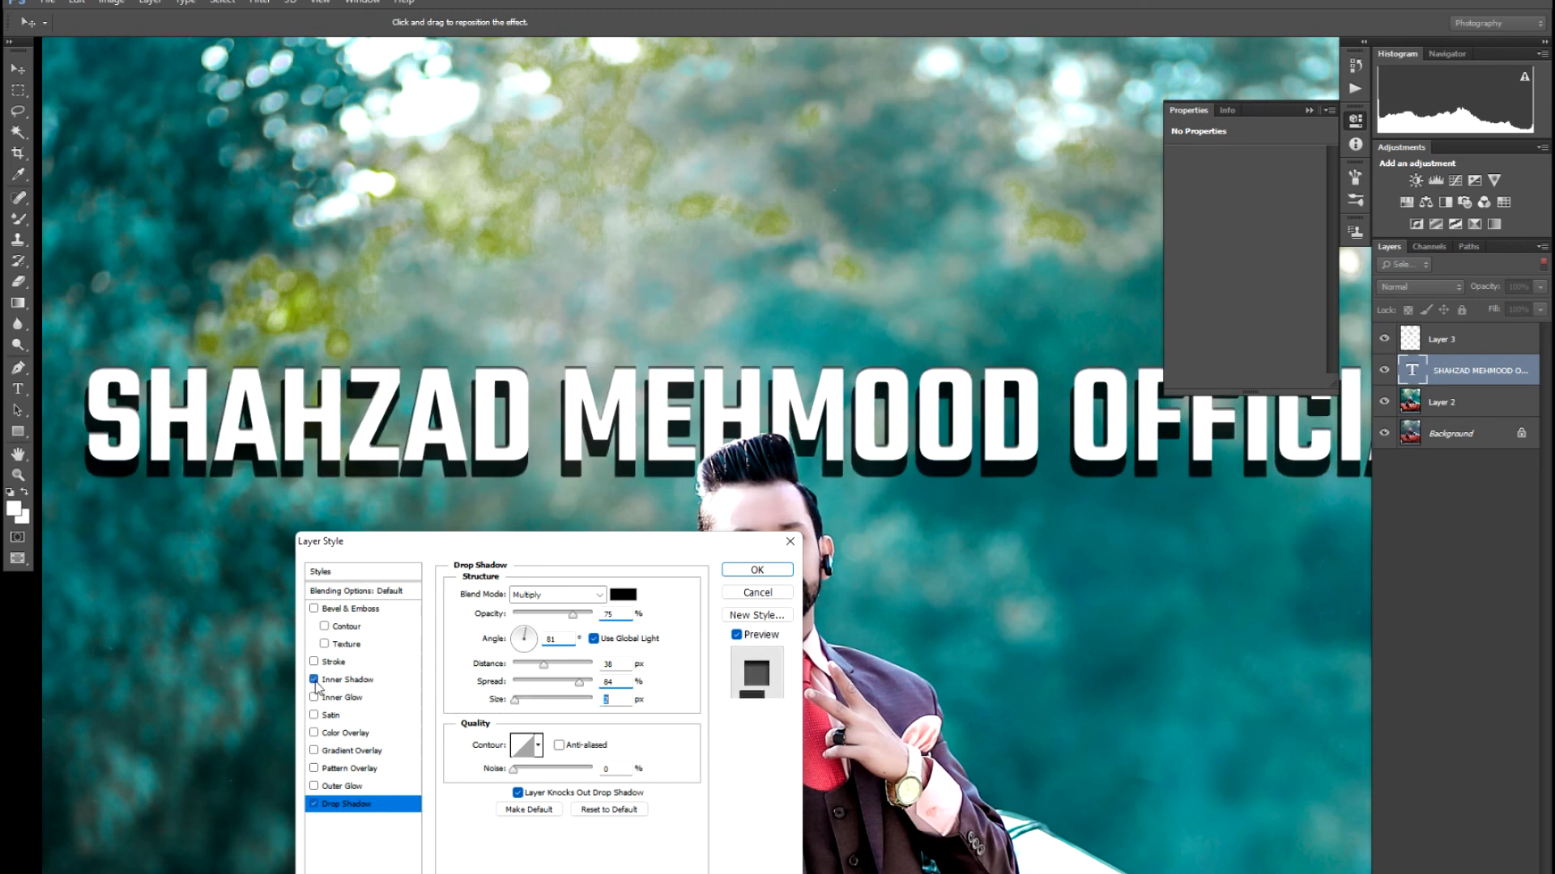
pyautogui.click(315, 663)
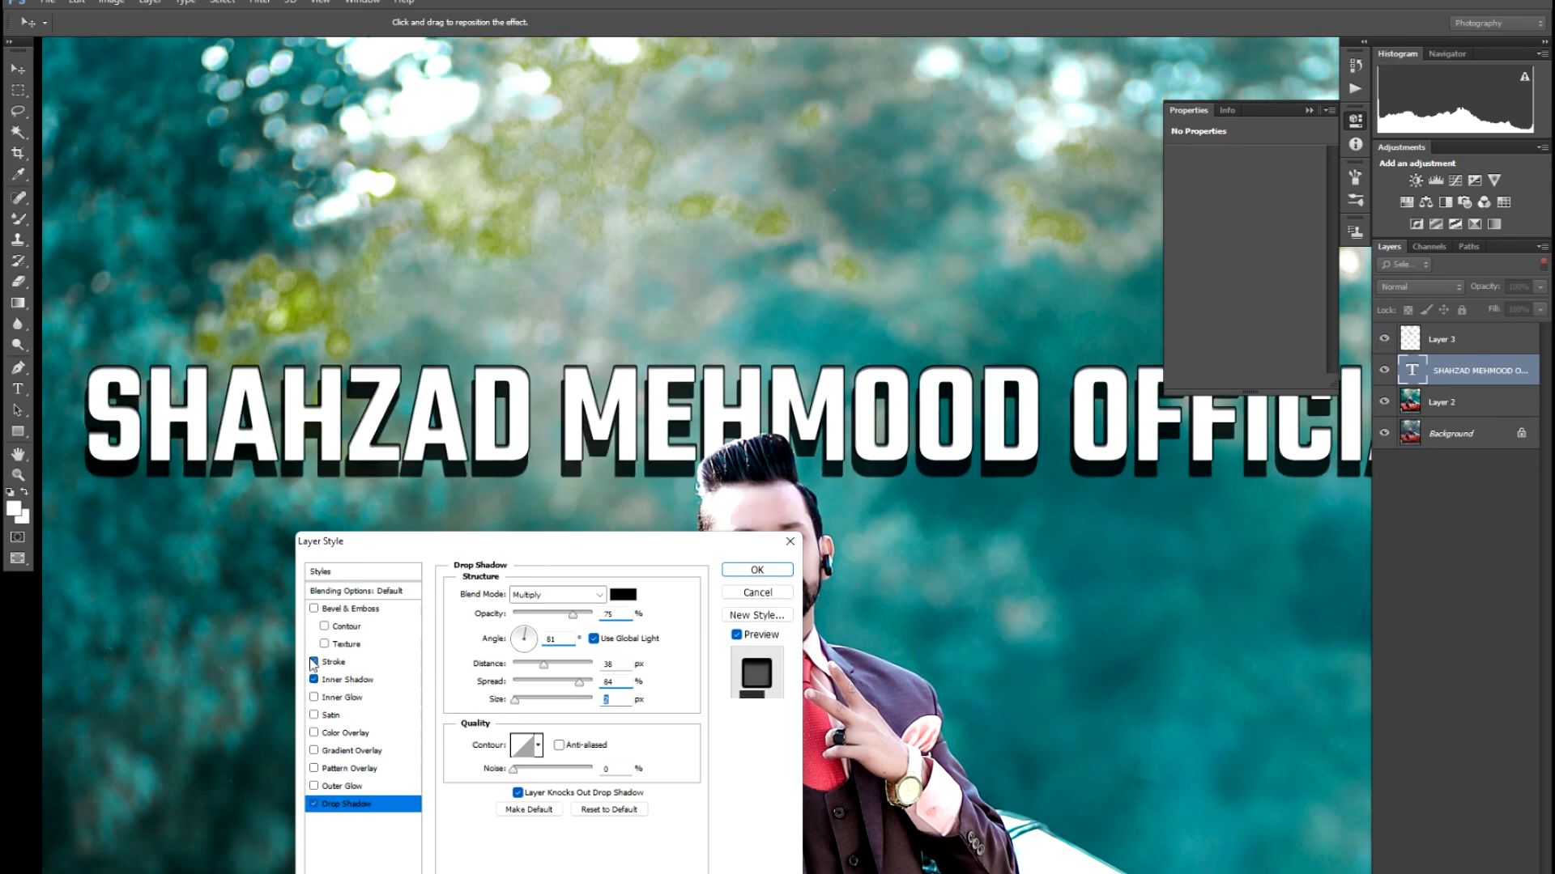
pyautogui.click(314, 715)
pyautogui.click(314, 715)
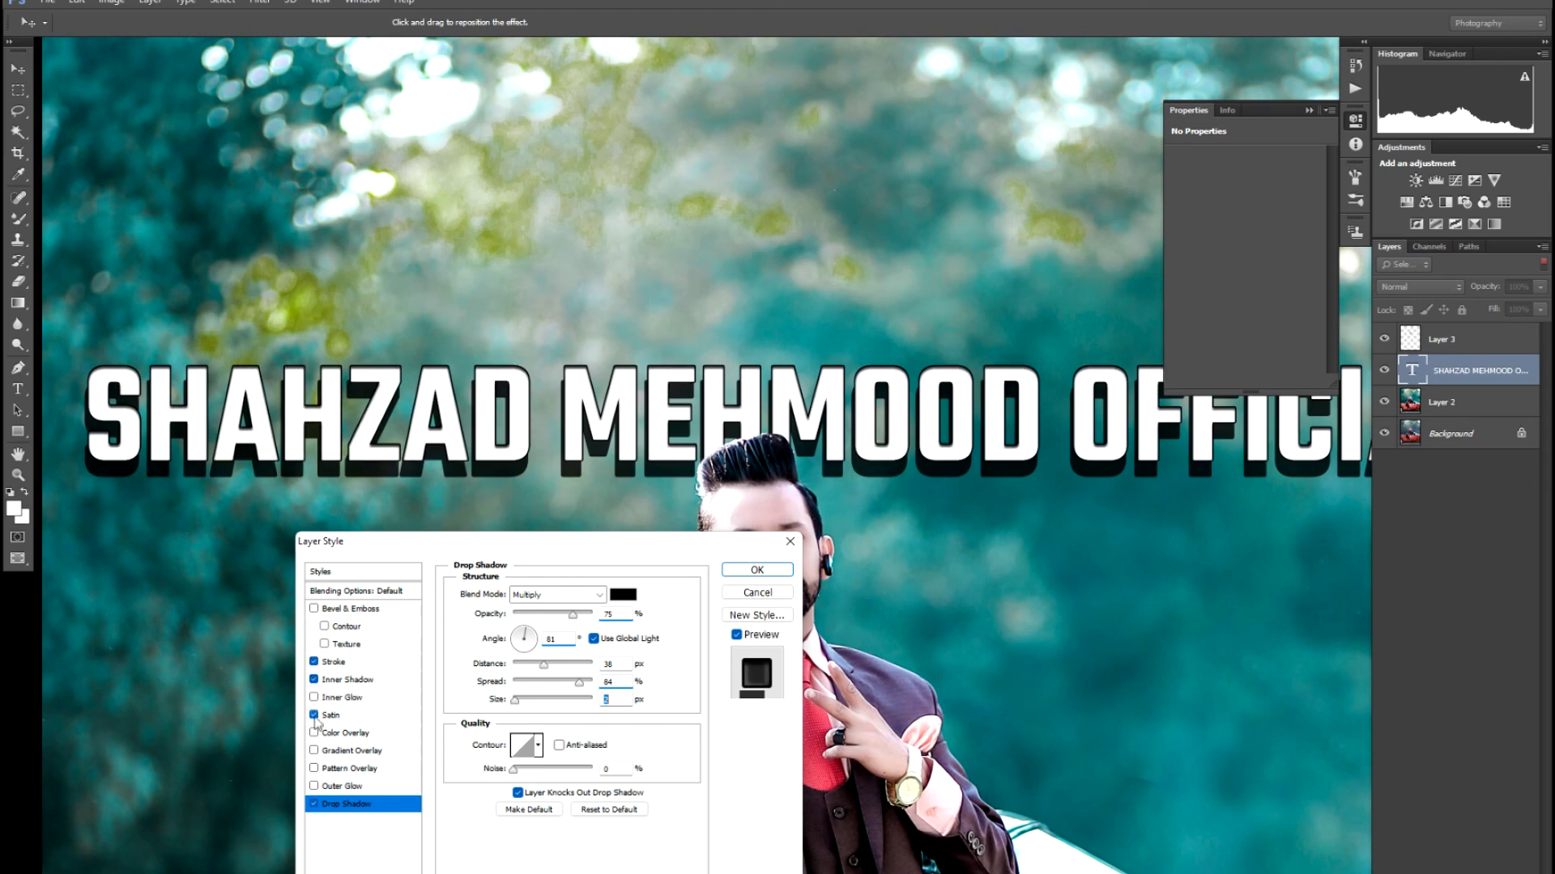
pyautogui.hotkey('ctrl', '-')
pyautogui.hotkey('ctrl', '-')
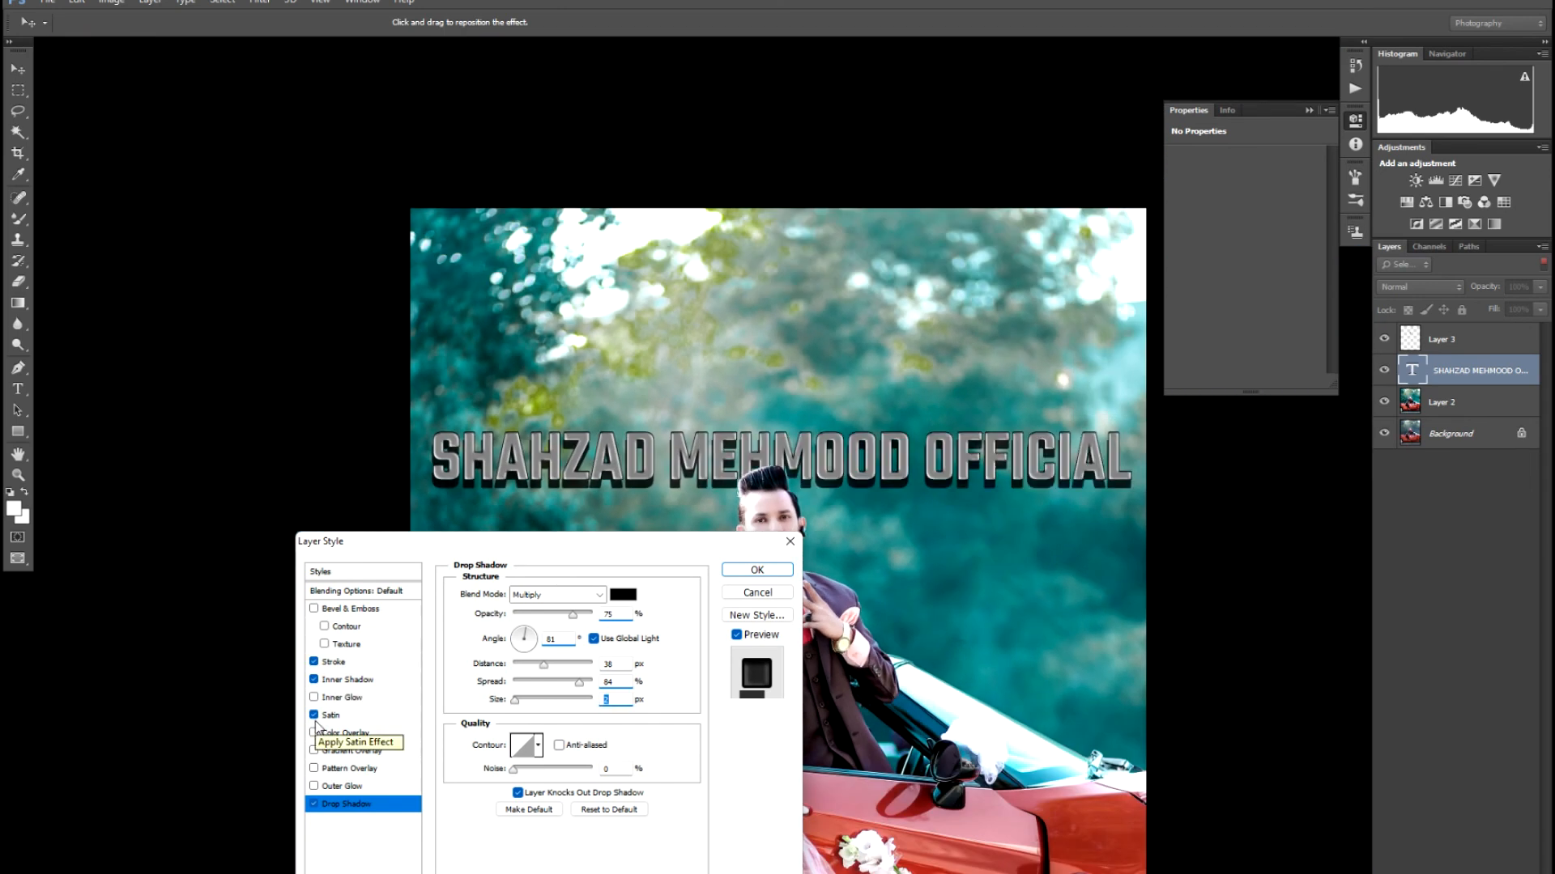
pyautogui.hotkey('ctrl', '+')
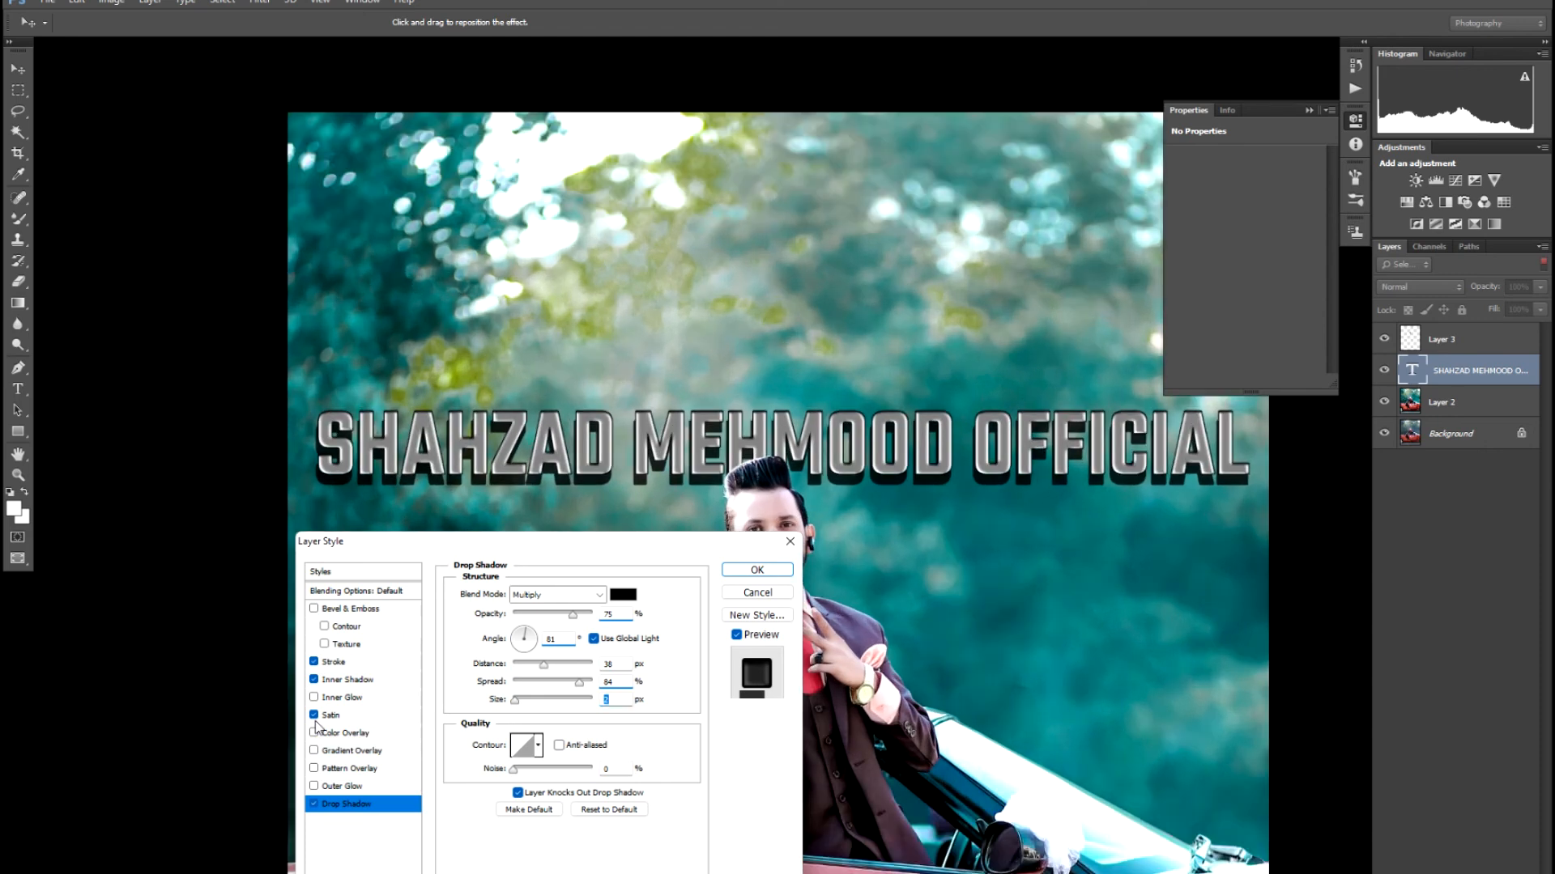
# - Try and discard overlays, bevel contour and Satin, then confirm the title's layer effects
pyautogui.click(315, 733)
pyautogui.click(314, 750)
pyautogui.click(314, 751)
pyautogui.click(325, 627)
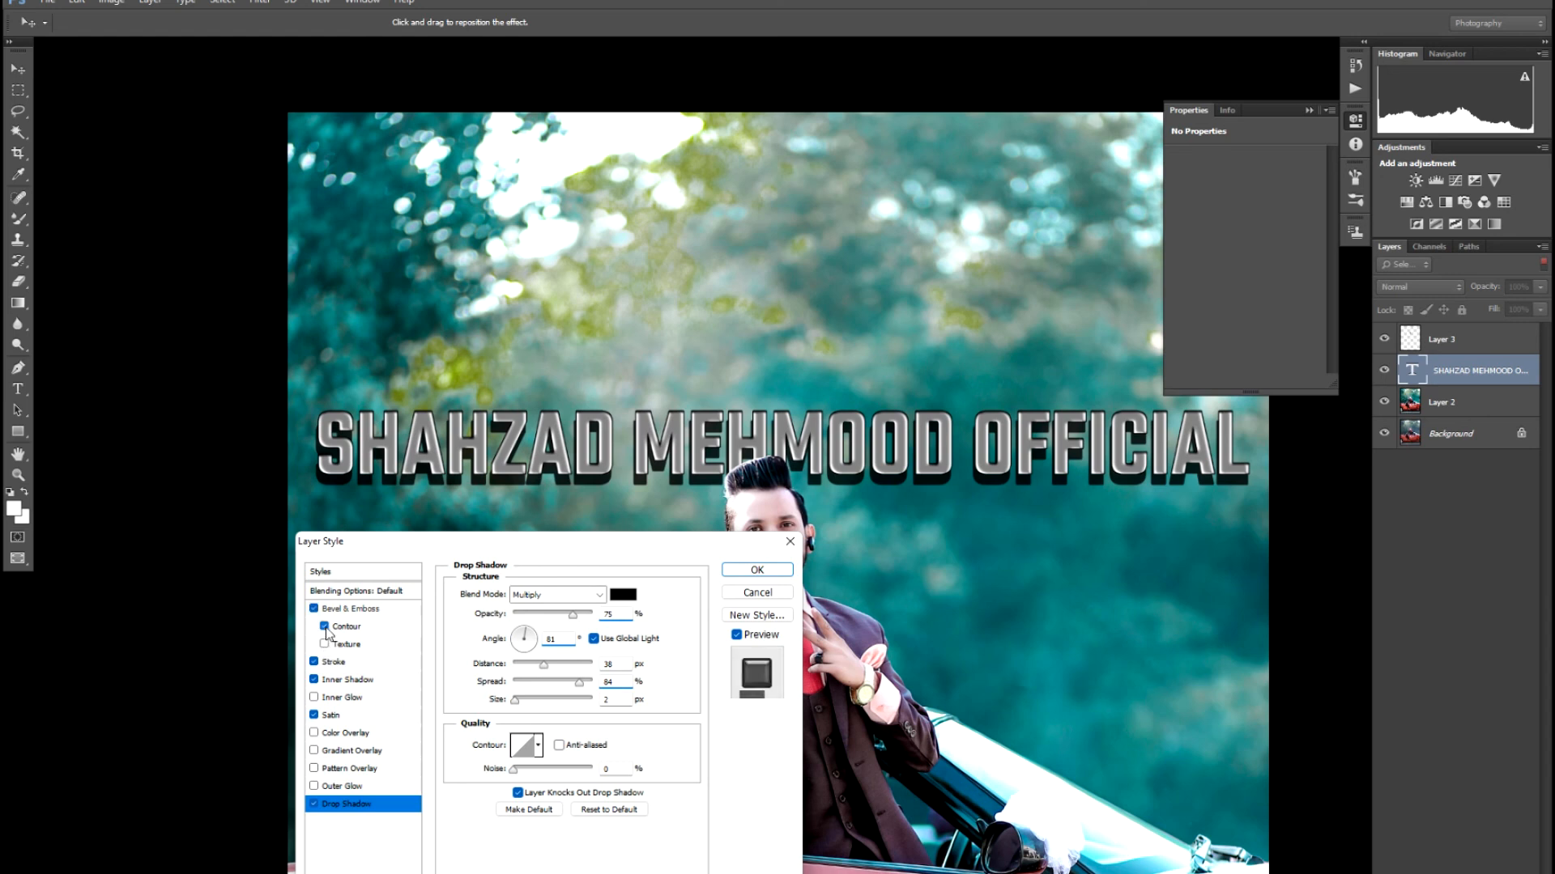
pyautogui.click(325, 626)
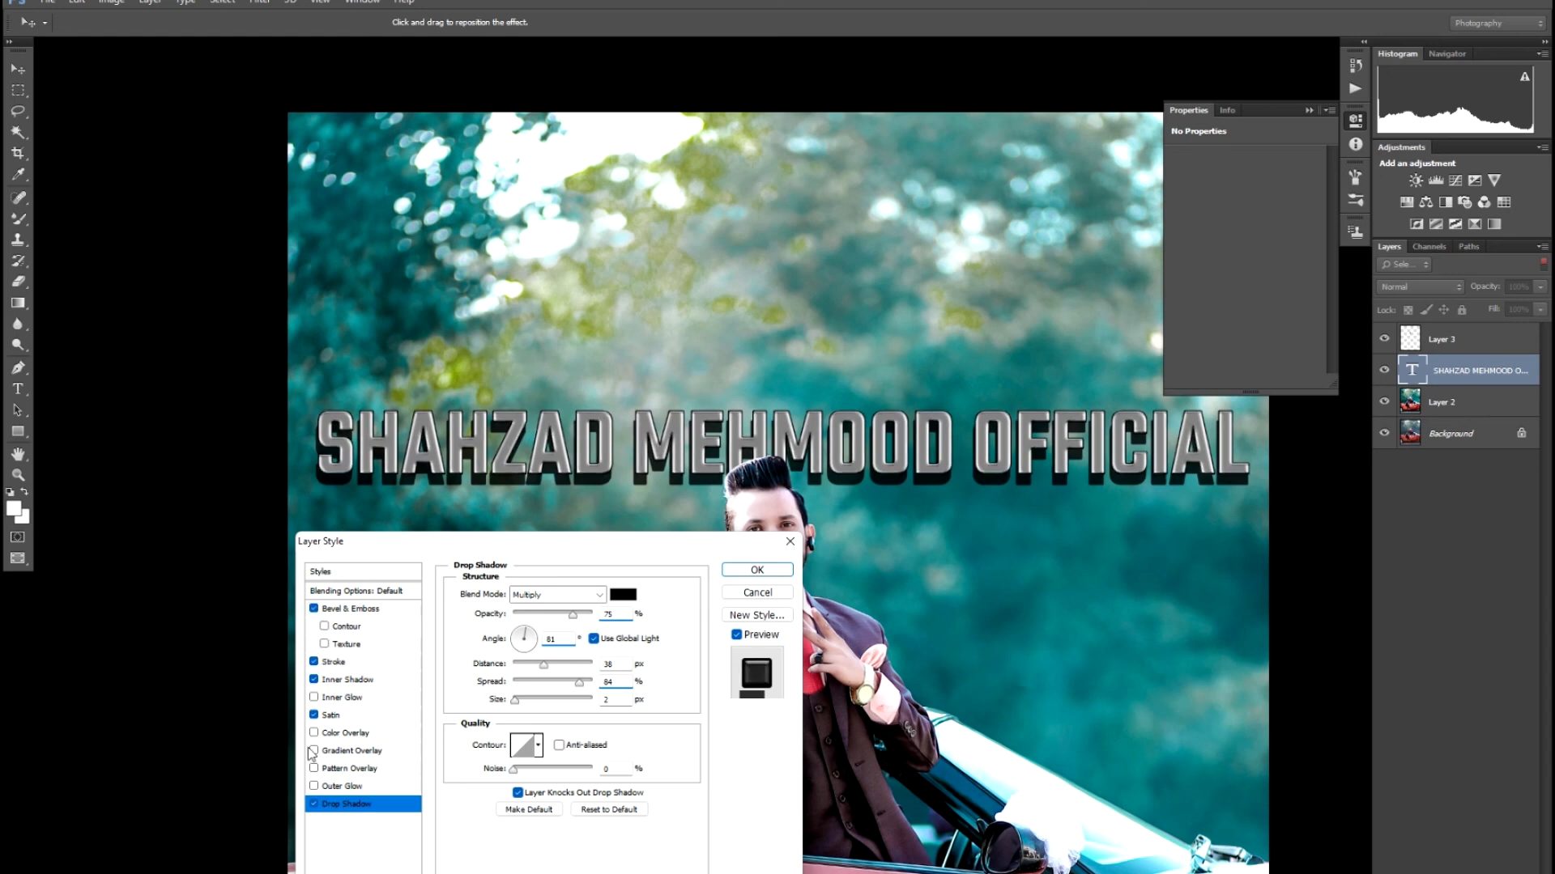
pyautogui.click(314, 715)
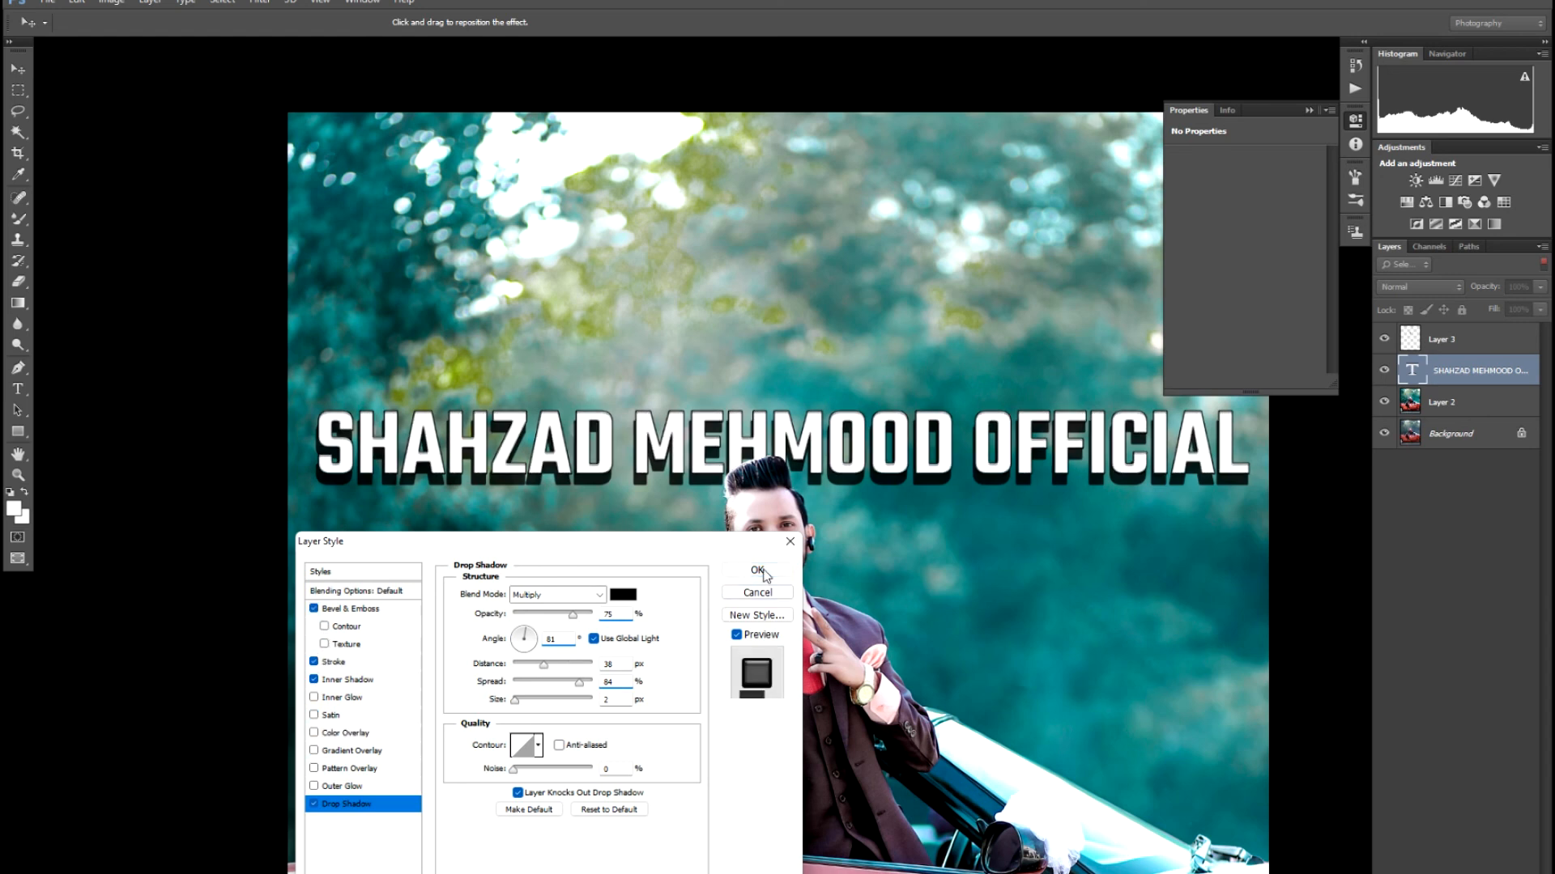
pyautogui.click(757, 570)
pyautogui.scroll(-6, 626, 591)
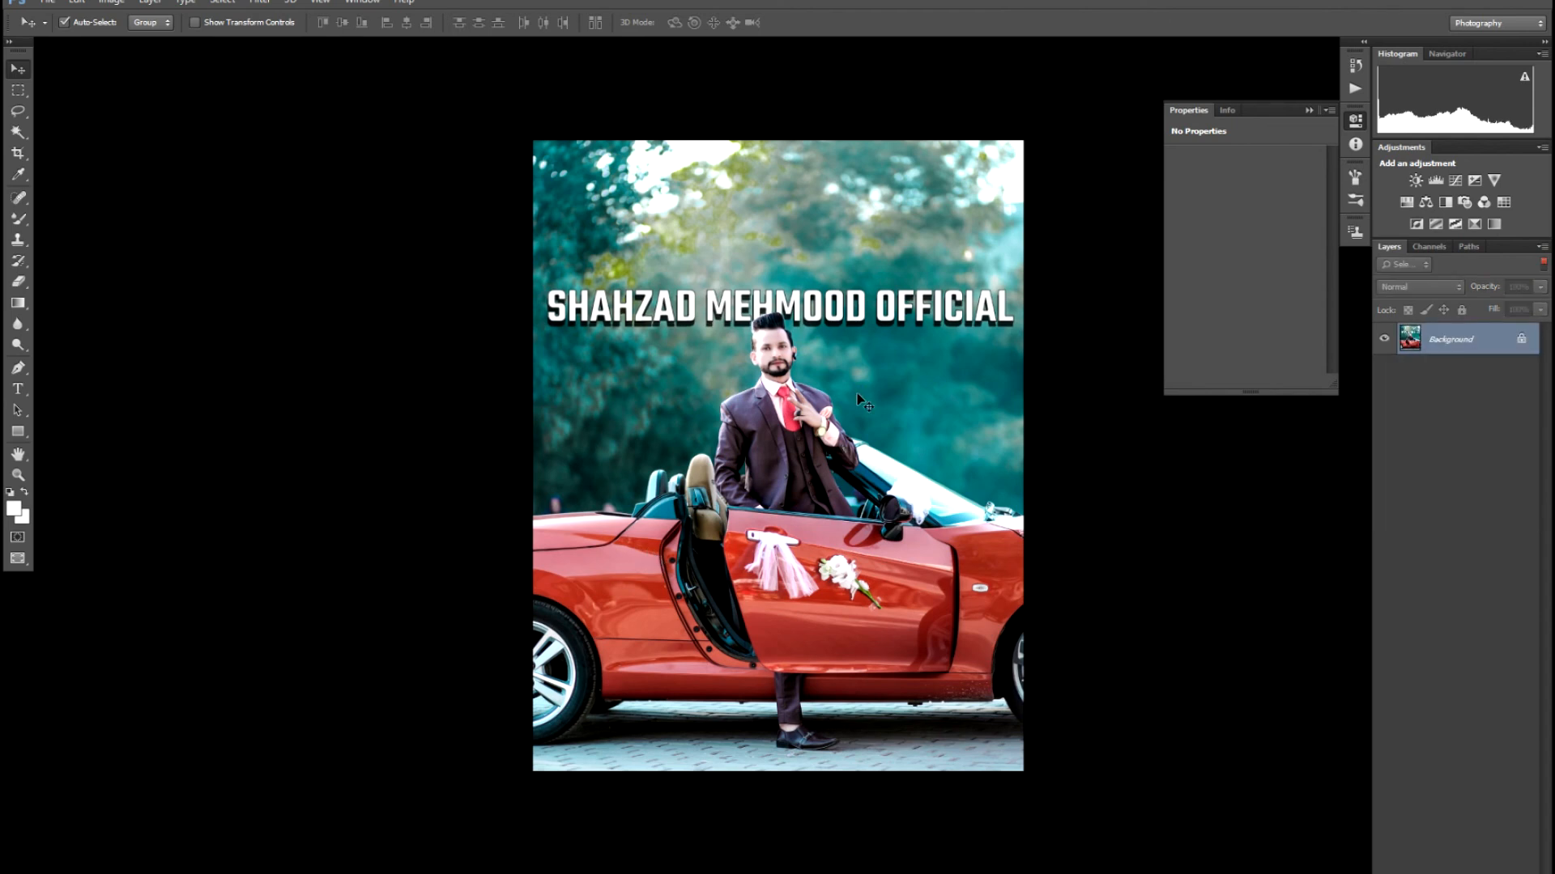
# - Duplicate the whole photo onto Layer 1 and scale it down to about 90%
pyautogui.hotkey('ctrl', 'a')
pyautogui.hotkey('ctrl', 'j')
pyautogui.hotkey('ctrl', 't')
pyautogui.moveTo(1023, 140); pyautogui.dragTo(996, 170)
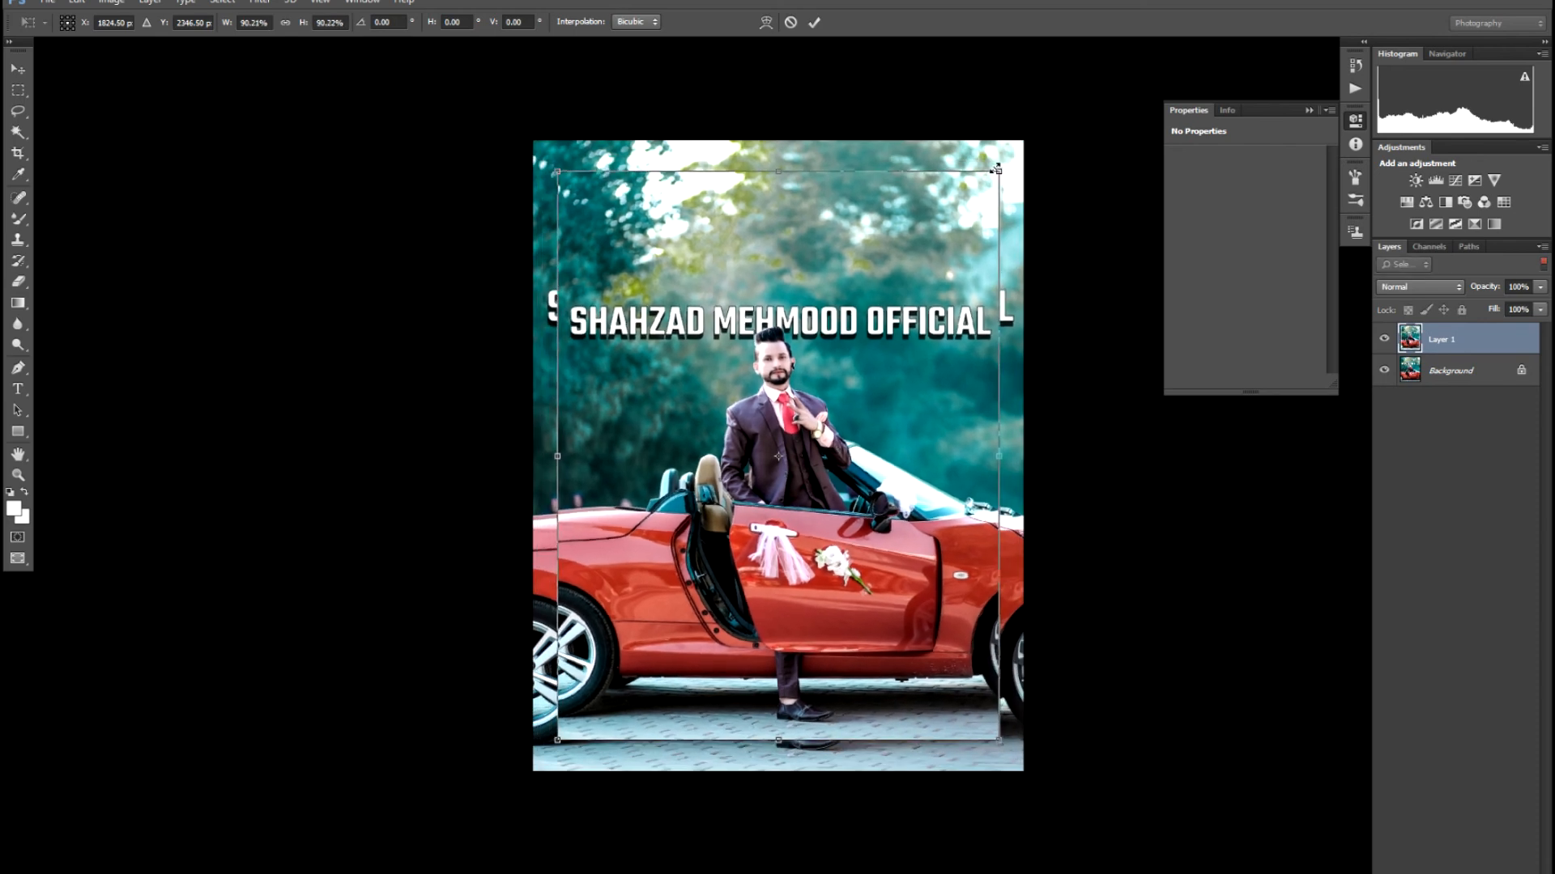
pyautogui.press('Return')
pyautogui.click(1015, 235)
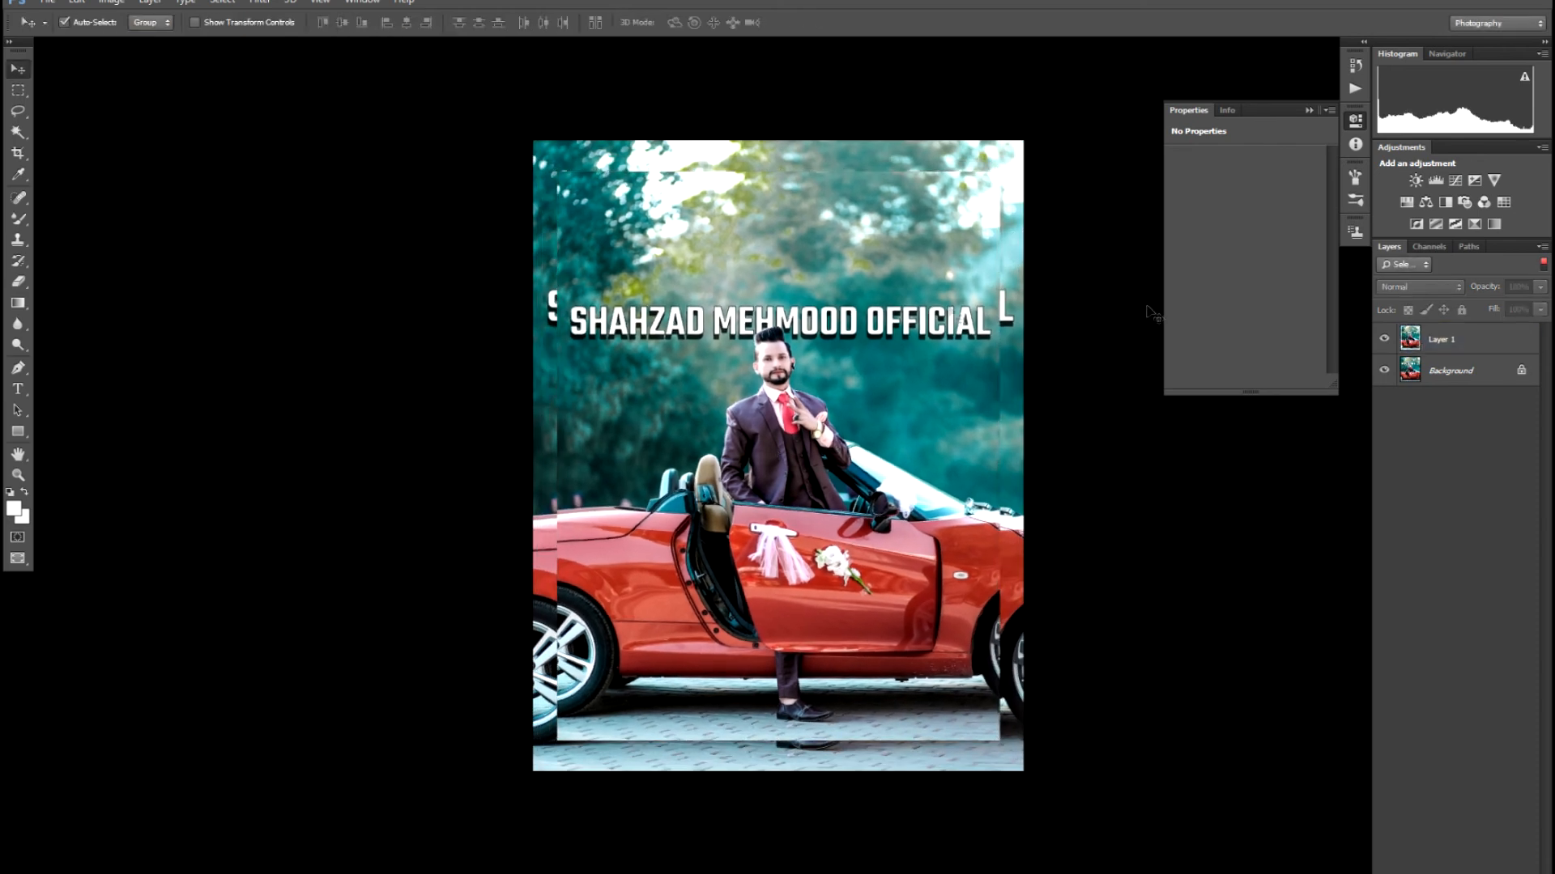
# - Turn the Background layer white with Hue/Saturation Lightness +100 to form the border
pyautogui.click(1413, 374)
pyautogui.hotkey('ctrl', 'u')
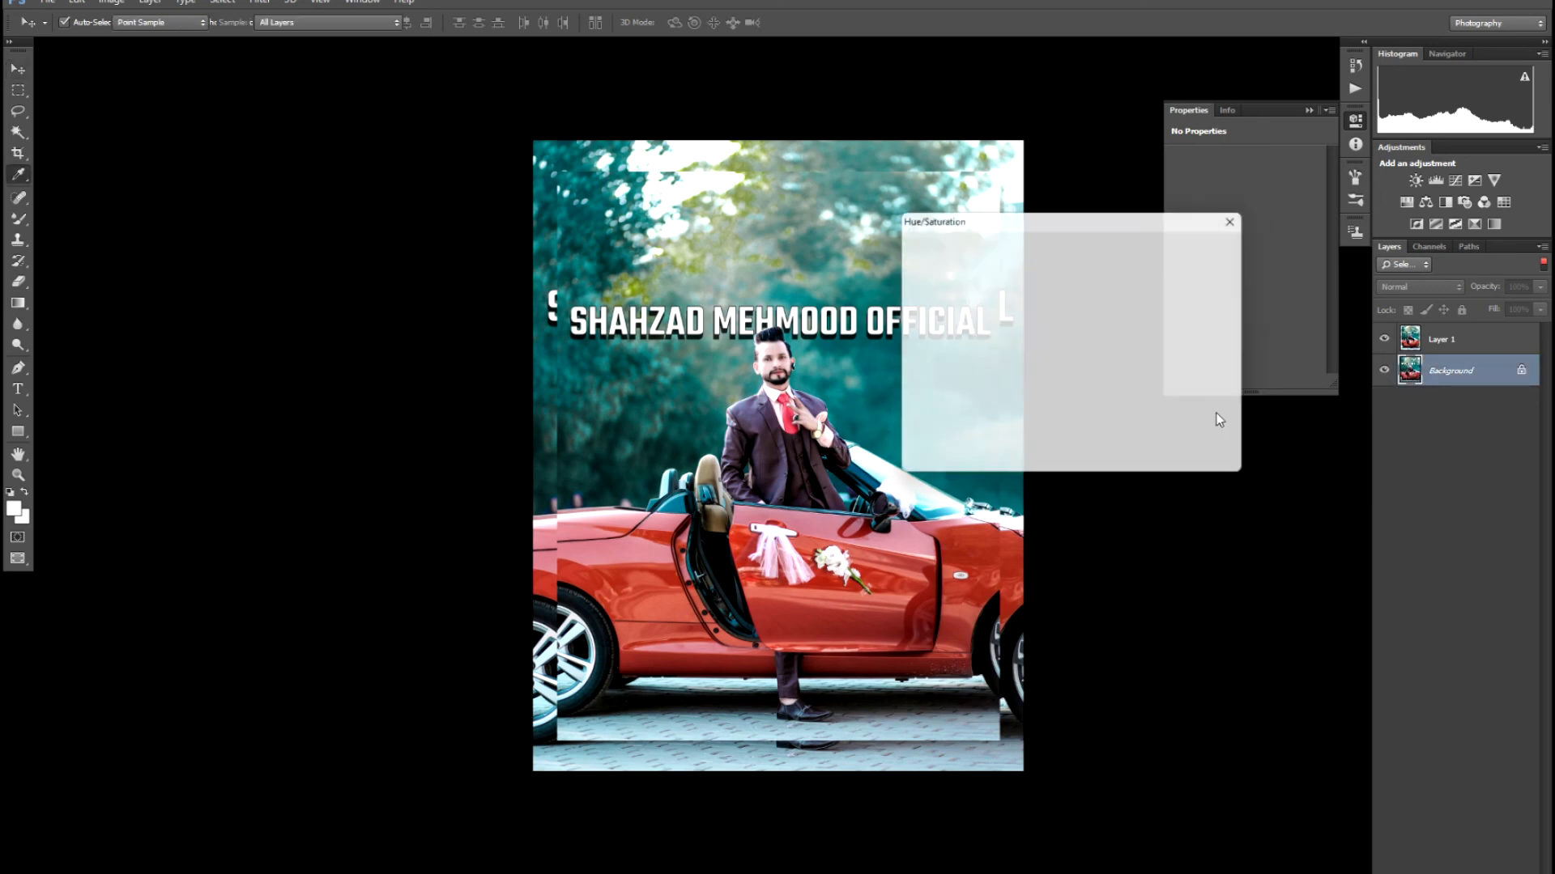
pyautogui.moveTo(1057, 407); pyautogui.dragTo(1117, 405)
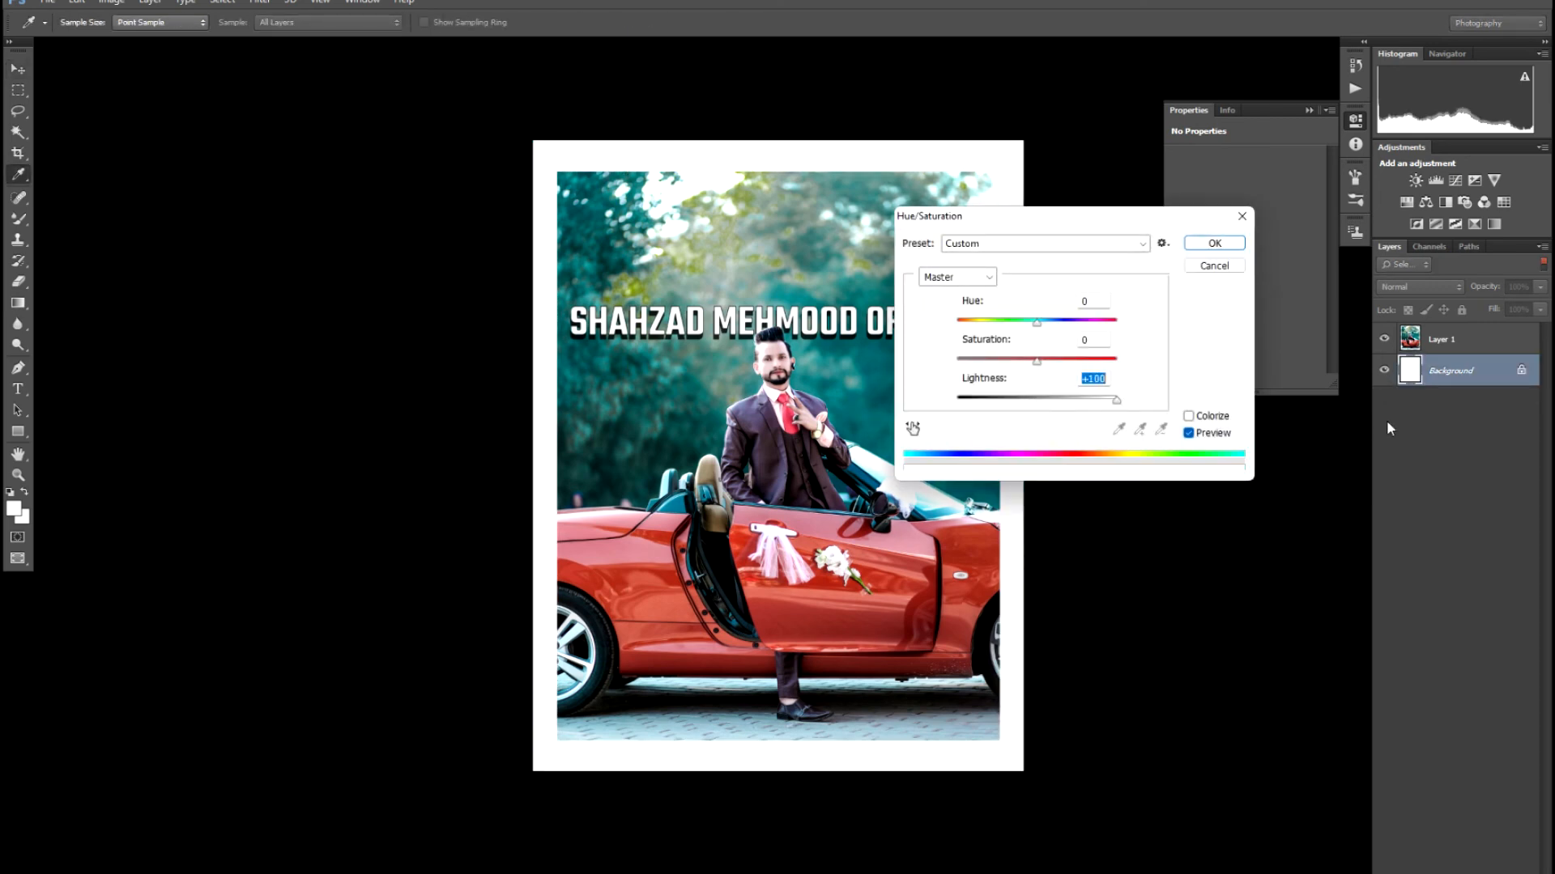
pyautogui.press('Return')
pyautogui.click(860, 498)
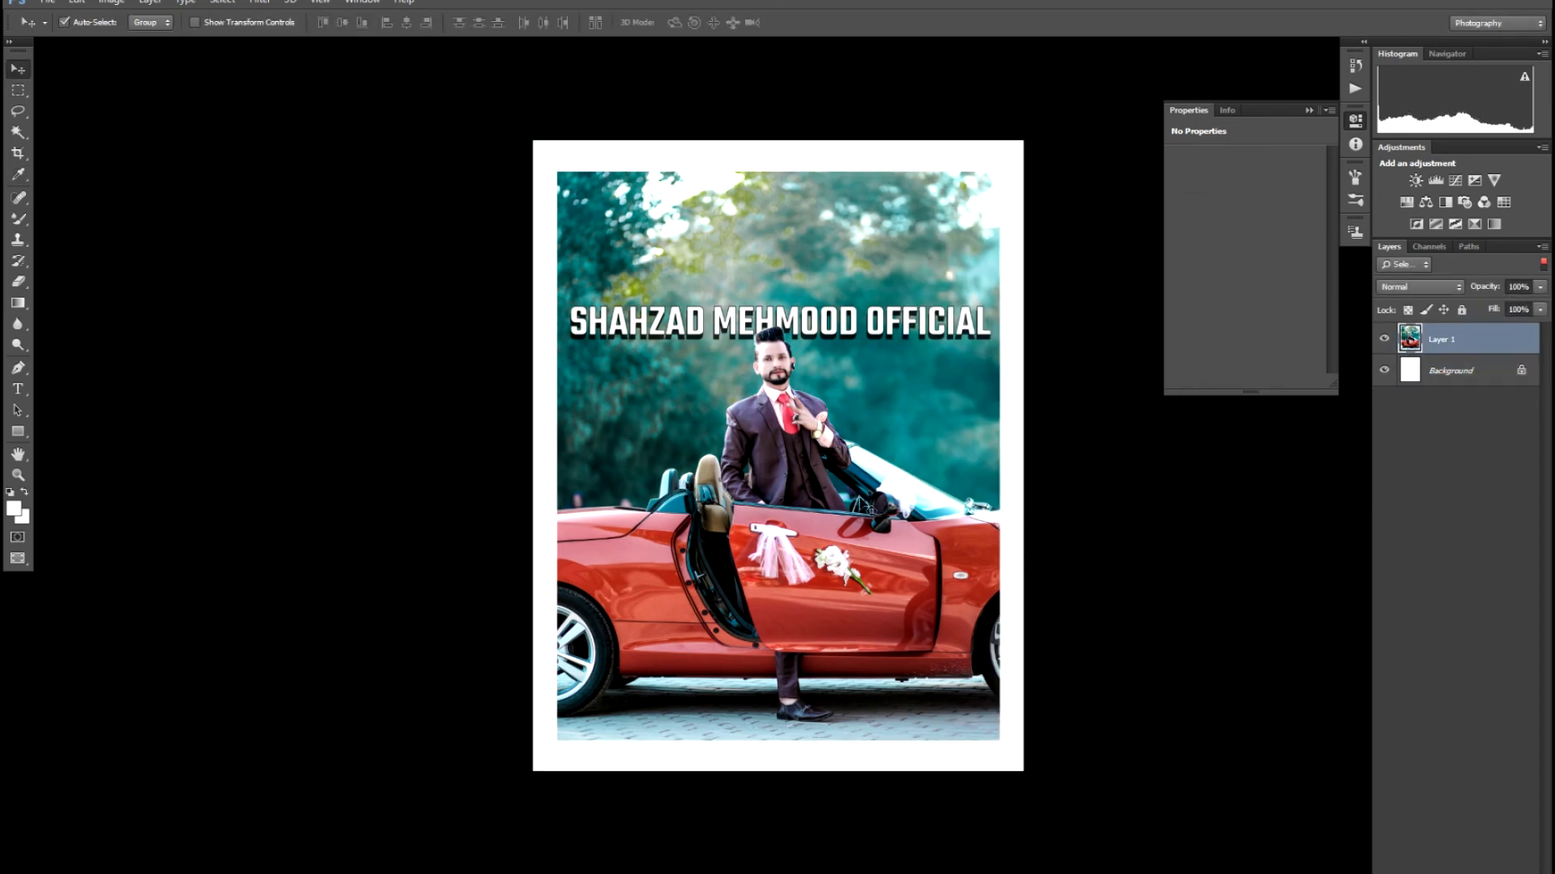